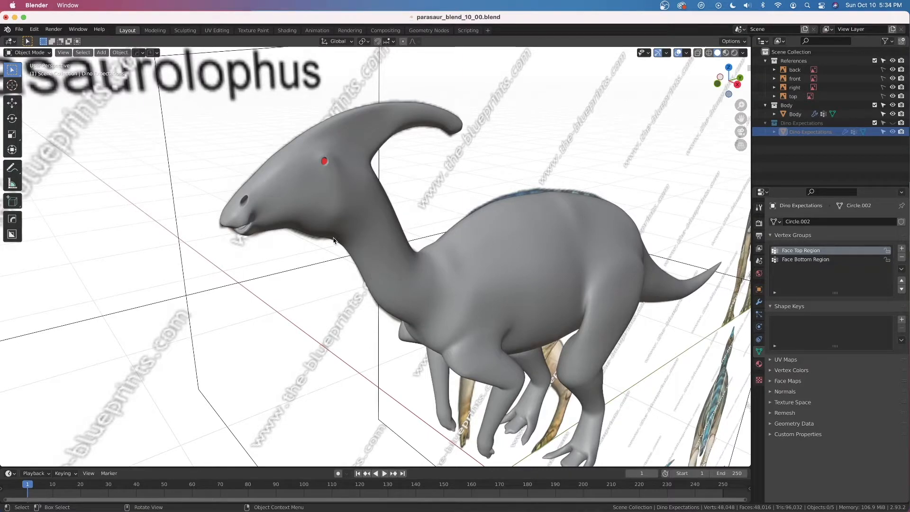
# Step: Examine the Parasaurolophus model's head and mouth from several angles
pyautogui.press('`')
pyautogui.press('Escape')
pyautogui.scroll(3, 334, 240)
pyautogui.scroll(-3, 334, 238)
pyautogui.moveTo(296, 244); pyautogui.dragTo(367, 221, button='middle')
pyautogui.keyDown('shift'); pyautogui.moveTo(268, 203); pyautogui.dragTo(310, 220, button='middle'); pyautogui.keyUp('shift')
pyautogui.scroll(3, 335, 211)
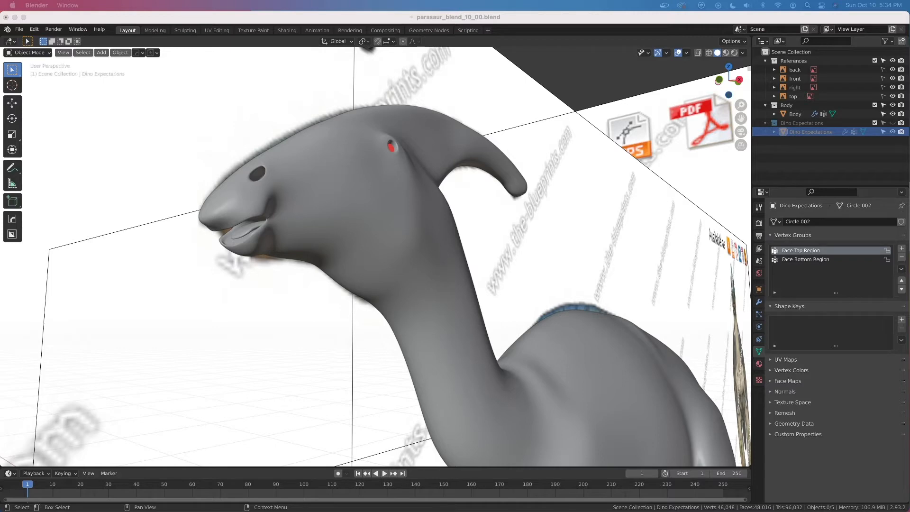
# Step: Bring the PureRef reference board over the Blender viewport and examine the skeleton photo's jaw and teeth beside the modelled head
pyautogui.moveTo(895, 124); pyautogui.dragTo(775, 149, button='right')
pyautogui.scroll(3, 774, 149)
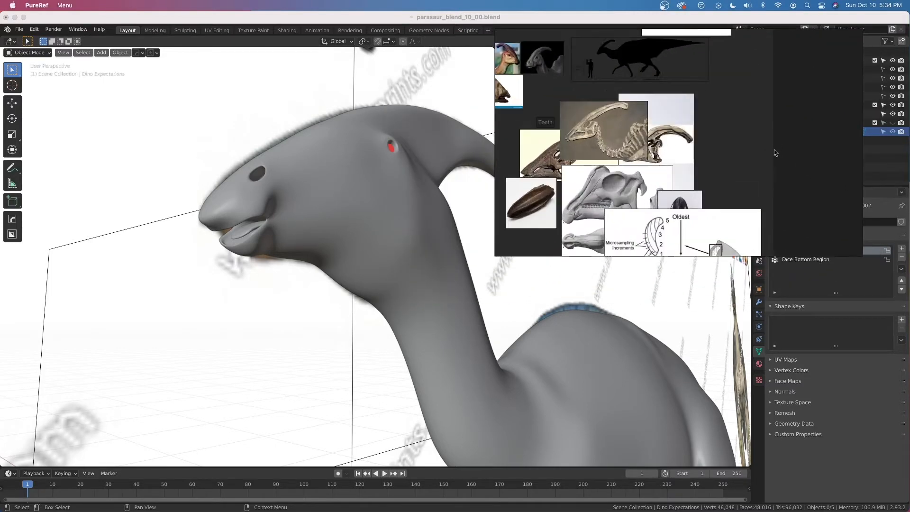
pyautogui.scroll(3, 680, 166)
pyautogui.moveTo(595, 166); pyautogui.dragTo(707, 151, button='middle')
pyautogui.scroll(4, 708, 151)
pyautogui.moveTo(560, 76); pyautogui.dragTo(579, 91, button='middle')
pyautogui.scroll(5, 580, 90)
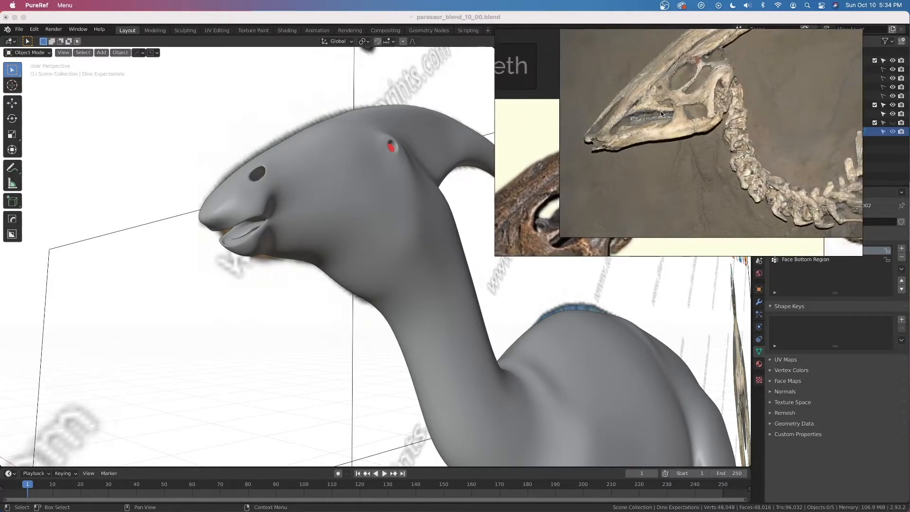
pyautogui.moveTo(309, 304); pyautogui.dragTo(284, 240, button='middle')
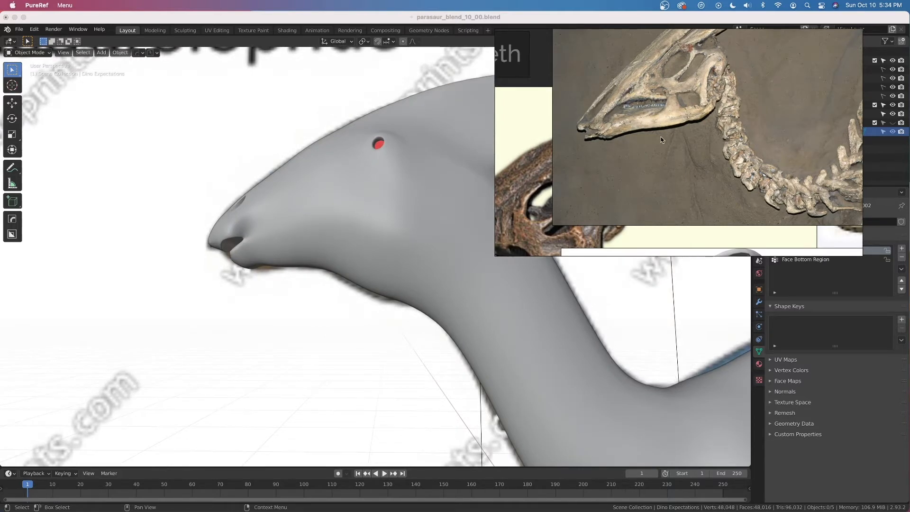
# Step: Examine the grey skull reference and the maxilla and dentary diagram showing the dental battery
pyautogui.scroll(-2, 659, 133)
pyautogui.moveTo(676, 185); pyautogui.dragTo(665, 116, button='middle')
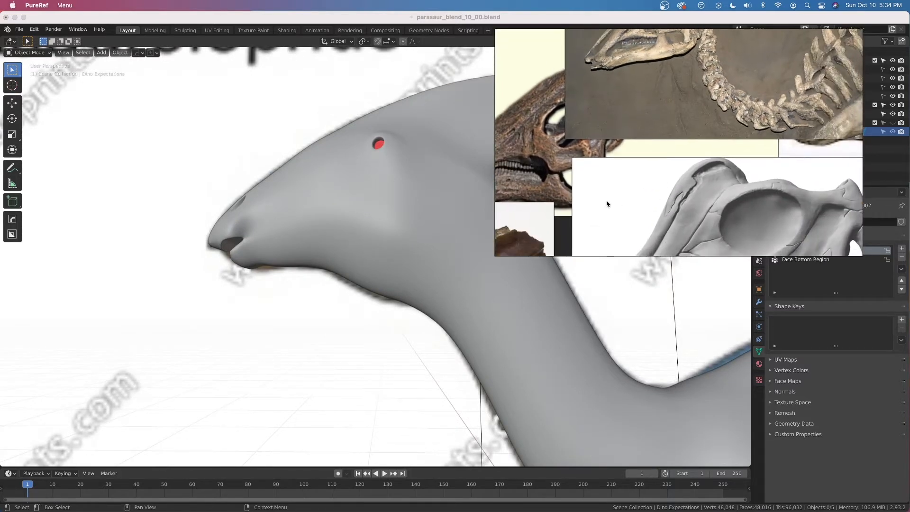
pyautogui.moveTo(671, 184); pyautogui.dragTo(657, 38, button='middle')
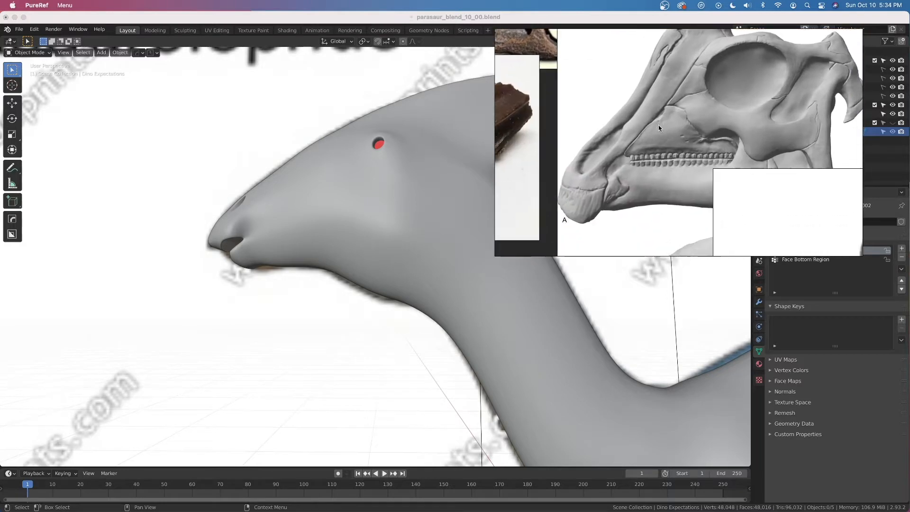
pyautogui.scroll(-3, 668, 144)
pyautogui.moveTo(726, 200); pyautogui.dragTo(634, 87, button='middle')
pyautogui.moveTo(704, 210); pyautogui.dragTo(671, 164, button='middle')
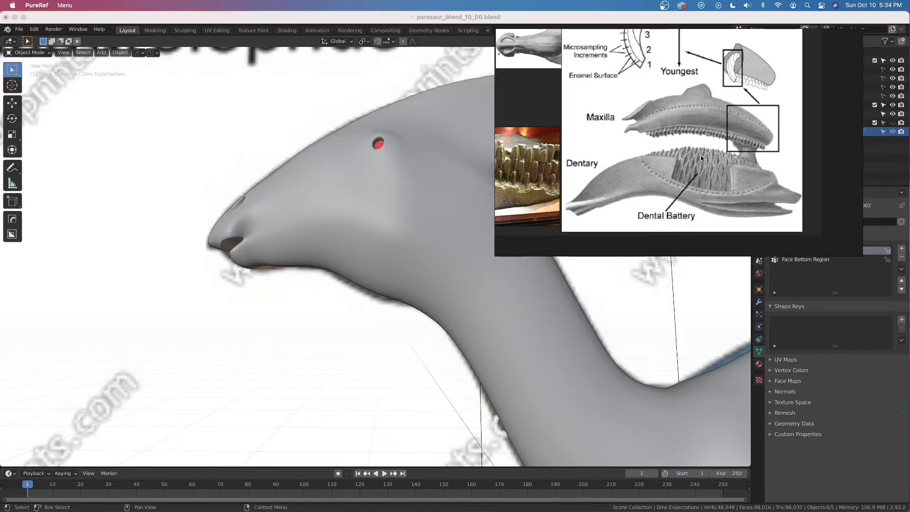
pyautogui.scroll(2, 694, 169)
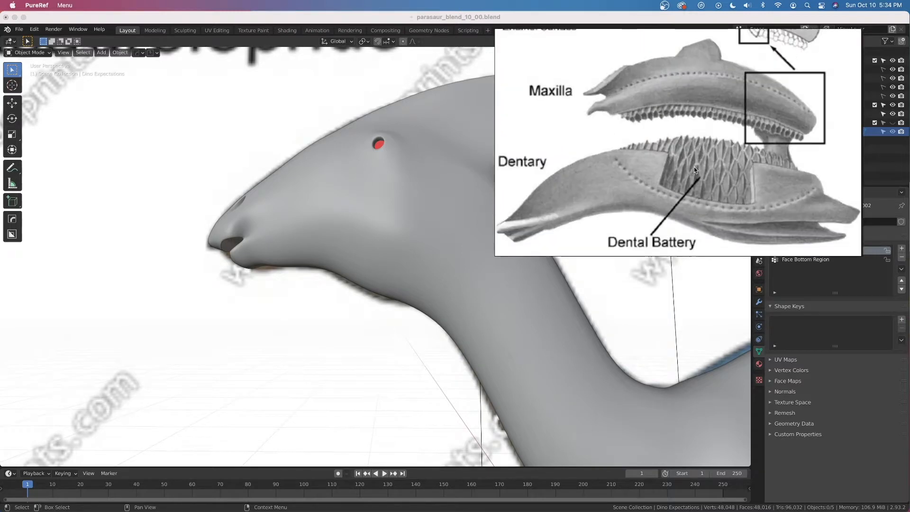
pyautogui.scroll(-2, 697, 168)
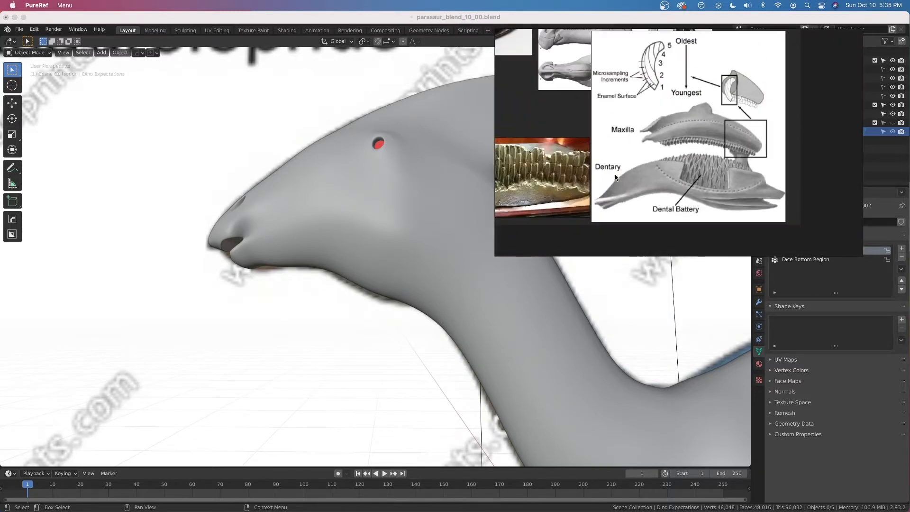
# Step: Examine the fossil tooth-row photo and the single-tooth reference, comparing the board with the modelled head
pyautogui.scroll(-3, 638, 170)
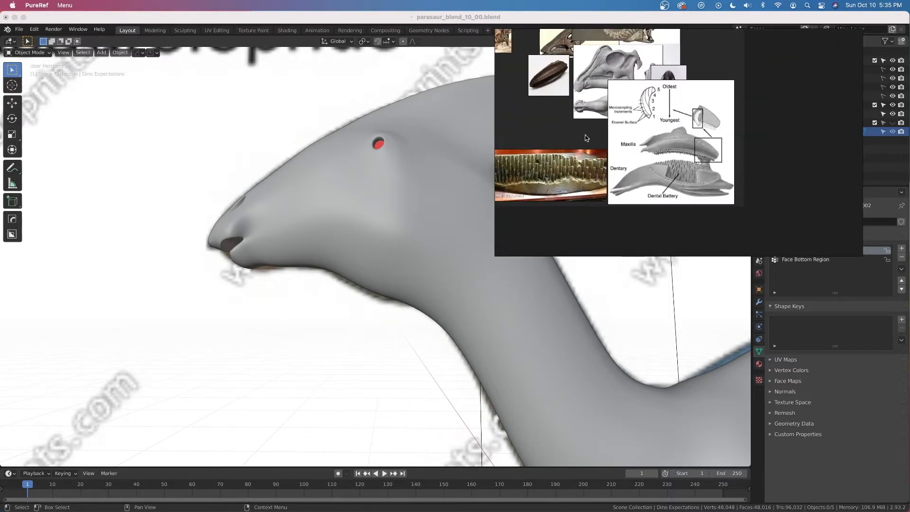
pyautogui.scroll(4, 584, 133)
pyautogui.scroll(-2, 606, 168)
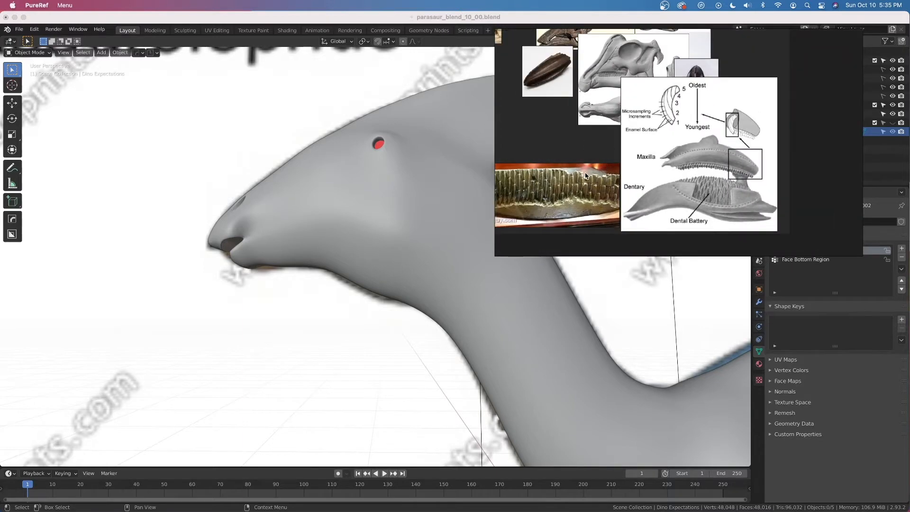
pyautogui.scroll(5, 585, 176)
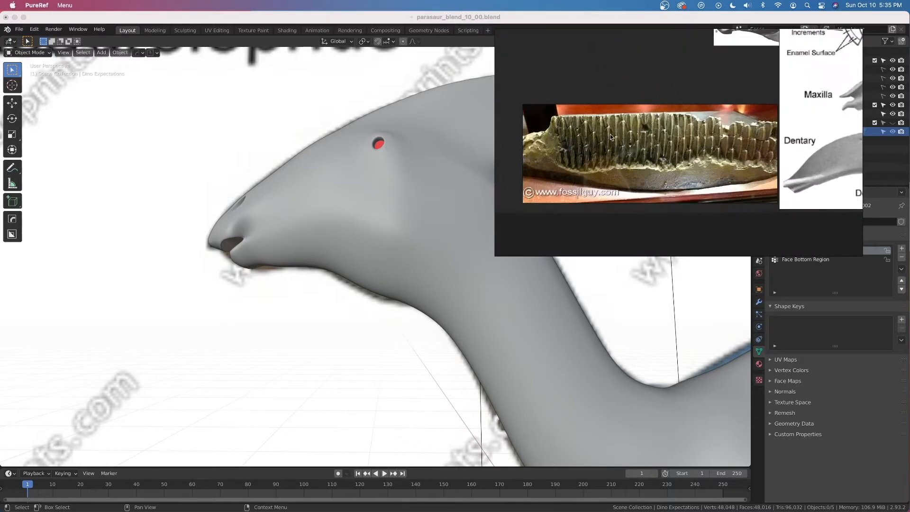
pyautogui.scroll(5, 712, 138)
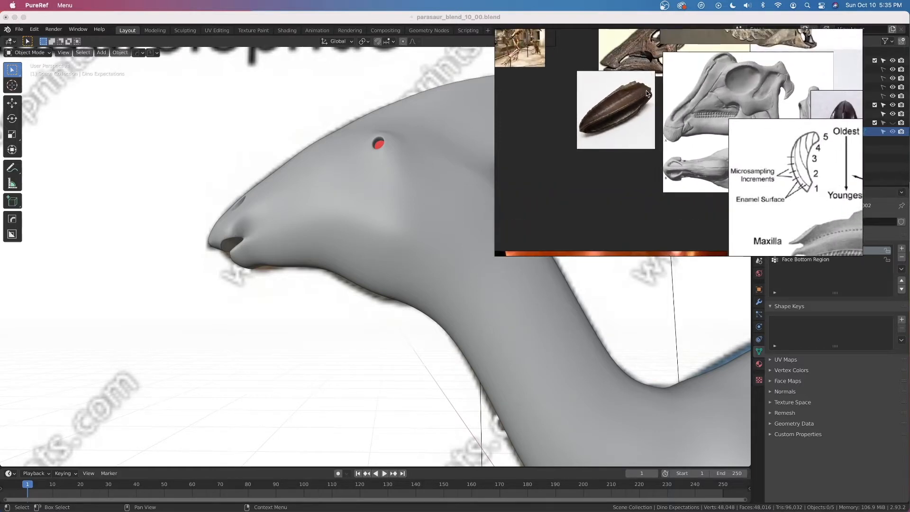
pyautogui.scroll(5, 645, 92)
pyautogui.hscroll(5, 663, 123)
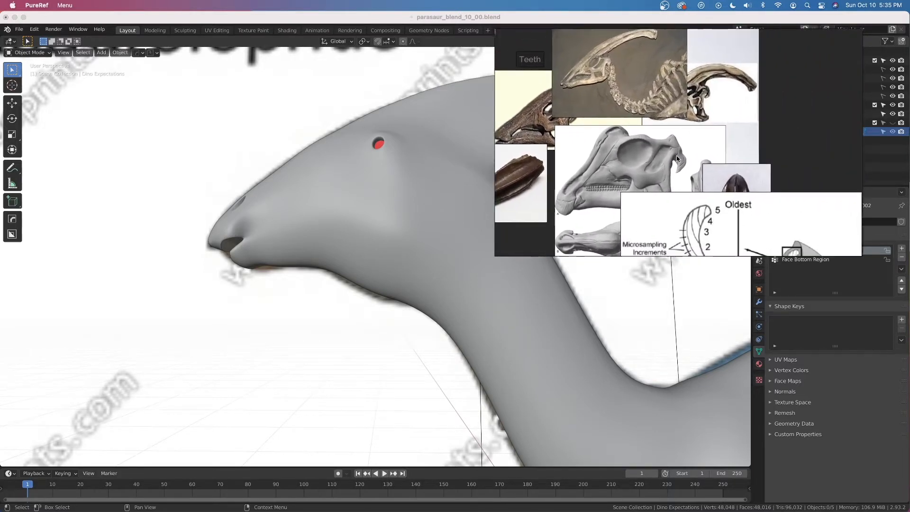
pyautogui.moveTo(742, 229)
pyautogui.mouseDown()
pyautogui.moveTo(779, 256)
pyautogui.moveTo(783, 277)
pyautogui.moveTo(742, 214)
pyautogui.mouseUp()
pyautogui.moveTo(290, 251); pyautogui.dragTo(332, 261, button='middle')
pyautogui.scroll(-5, 670, 138)
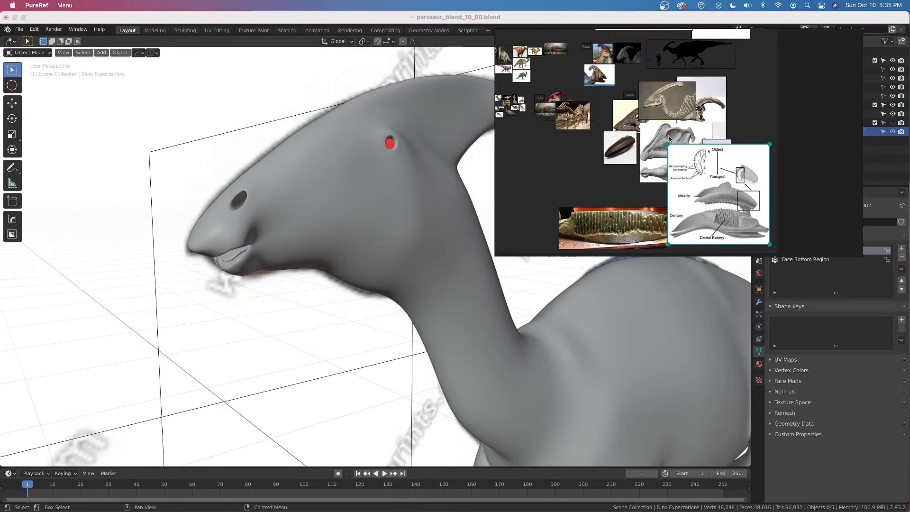
# Step: Move the PureRef reference board off the viewport and switch back to Blender
pyautogui.moveTo(741, 71); pyautogui.dragTo(763, 96)
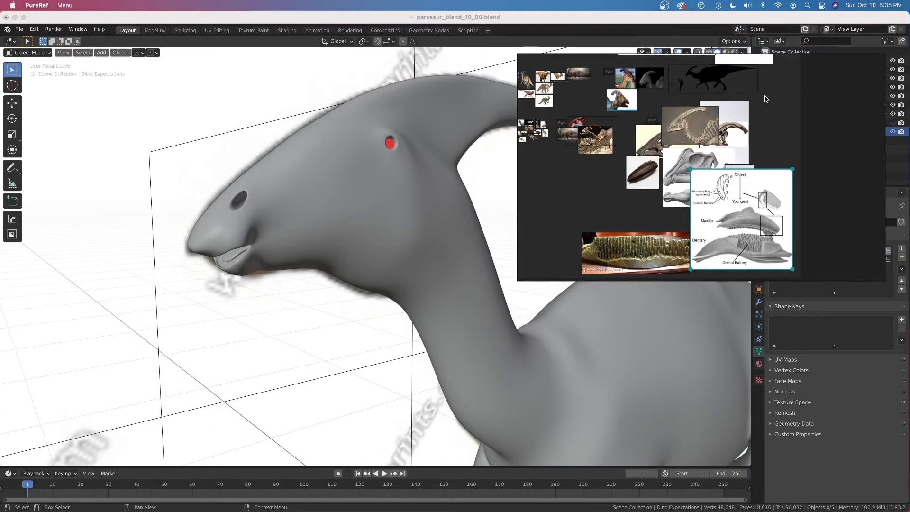
pyautogui.scroll(-2, 763, 96)
pyautogui.moveTo(764, 95); pyautogui.dragTo(909, 48, button='right')
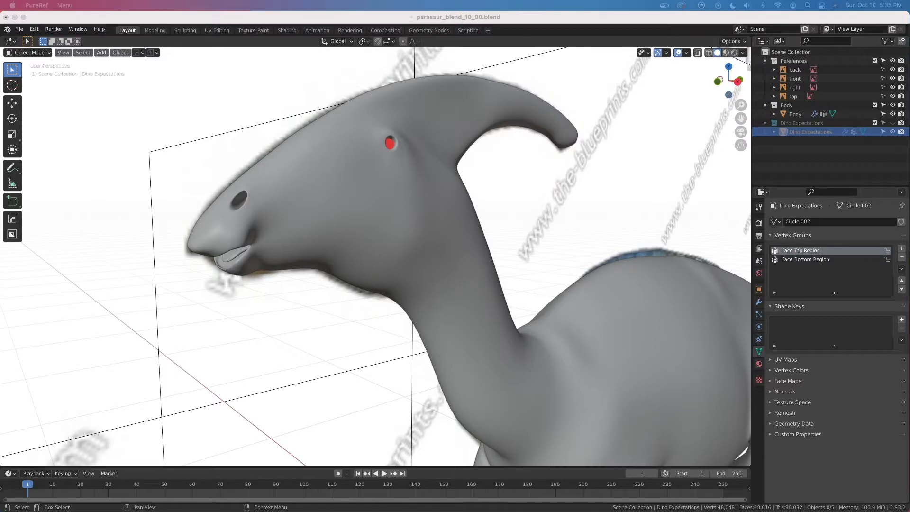
pyautogui.click(505, 199)
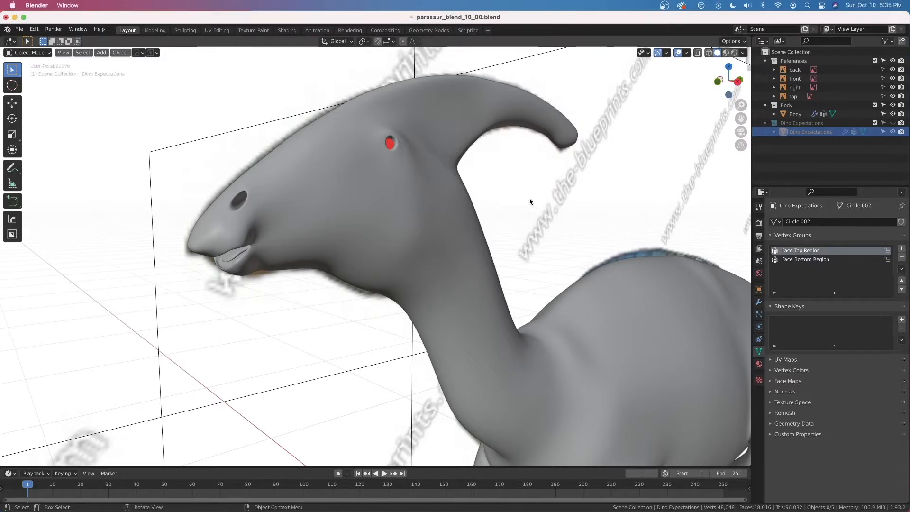
# Step: Show the Dino Expectations collection and compare its head with the body model's head, starting from the front view
pyautogui.press('`')
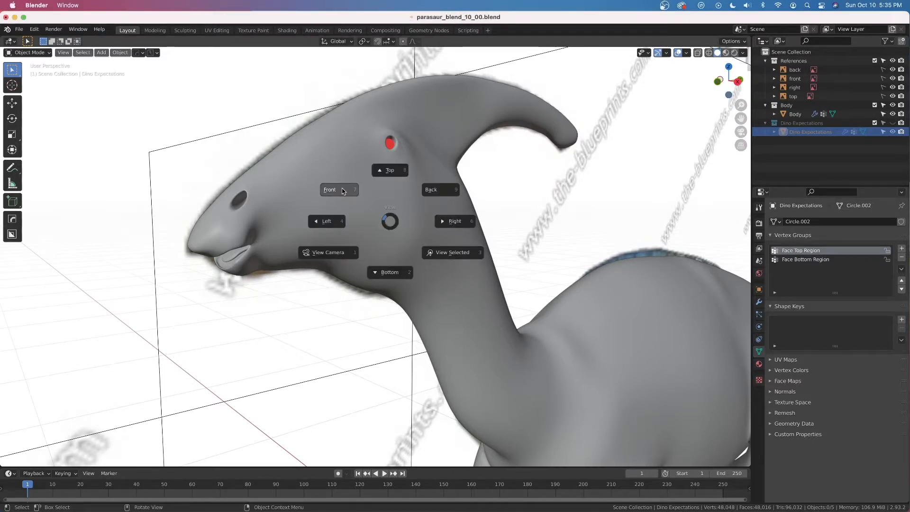
pyautogui.click(434, 254)
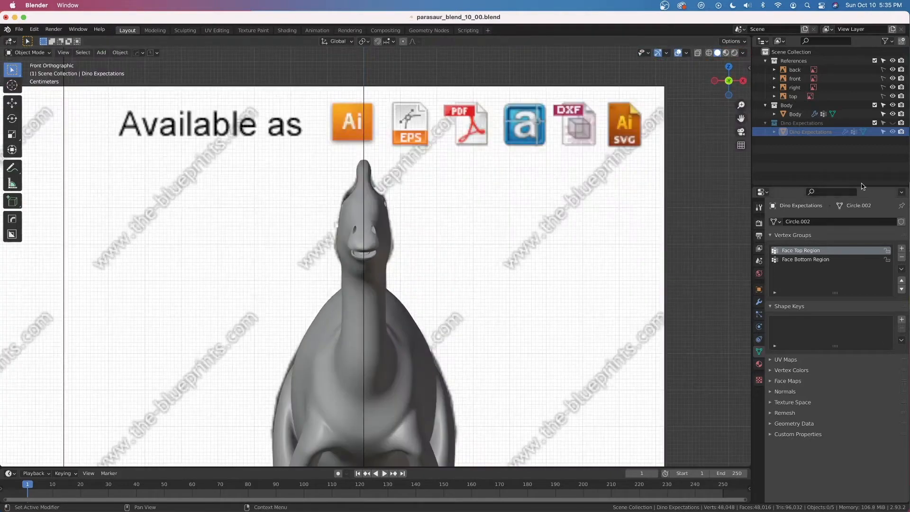
pyautogui.click(893, 123)
pyautogui.scroll(-4, 599, 284)
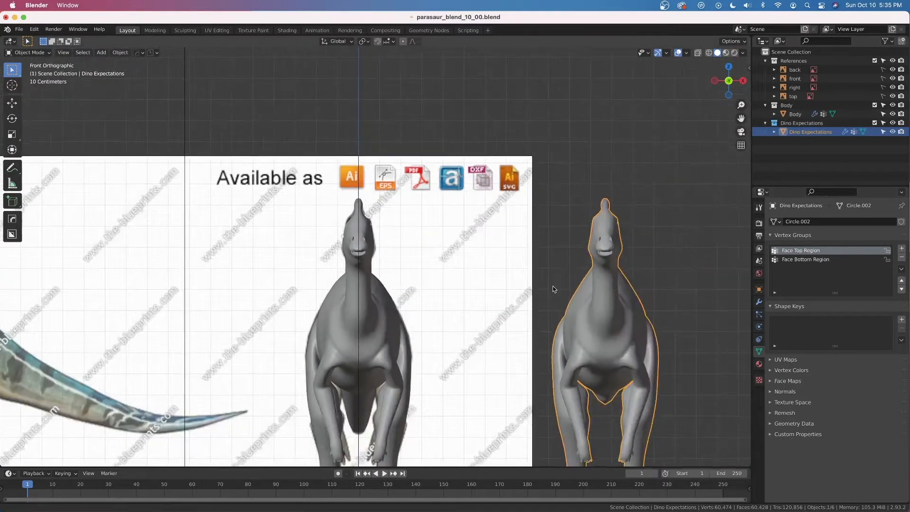
pyautogui.click(577, 233)
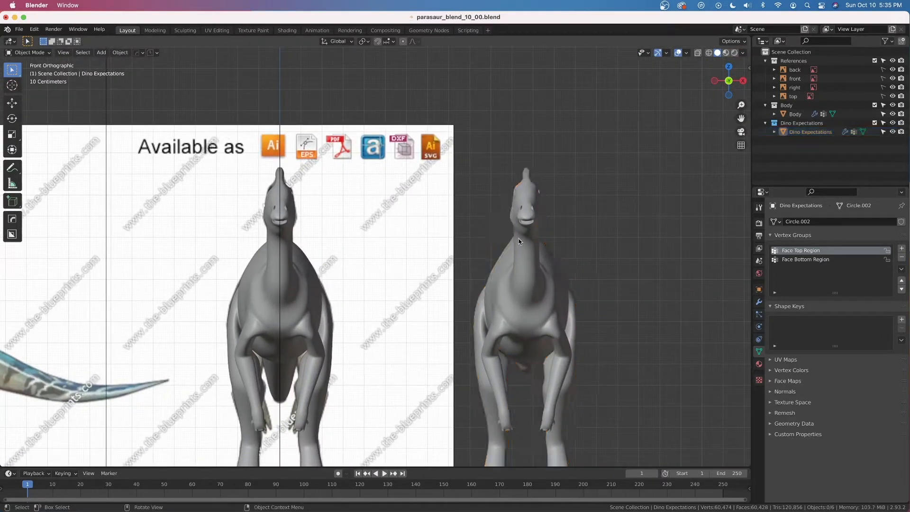
pyautogui.scroll(2, 518, 238)
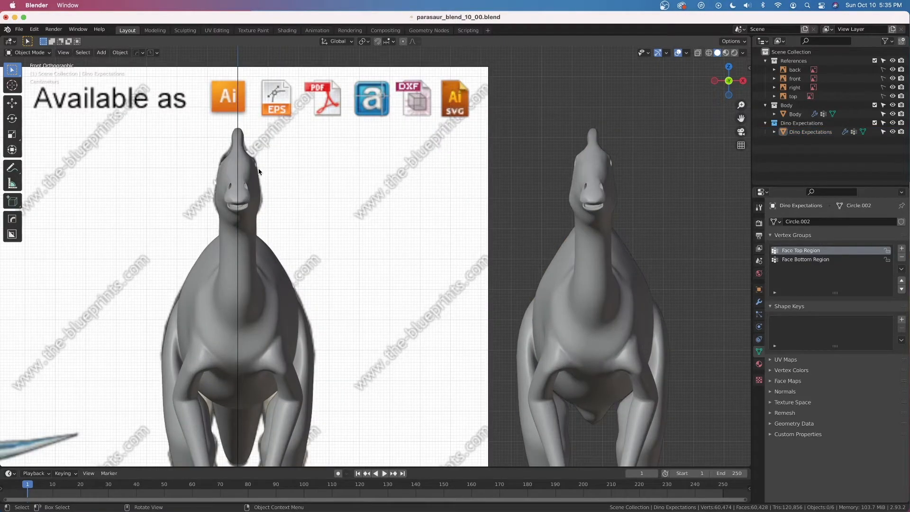
pyautogui.moveTo(603, 164); pyautogui.dragTo(658, 174, button='middle')
pyautogui.press('KP_1')
pyautogui.scroll(-3, 589, 272)
pyautogui.moveTo(591, 294); pyautogui.dragTo(453, 303, button='middle')
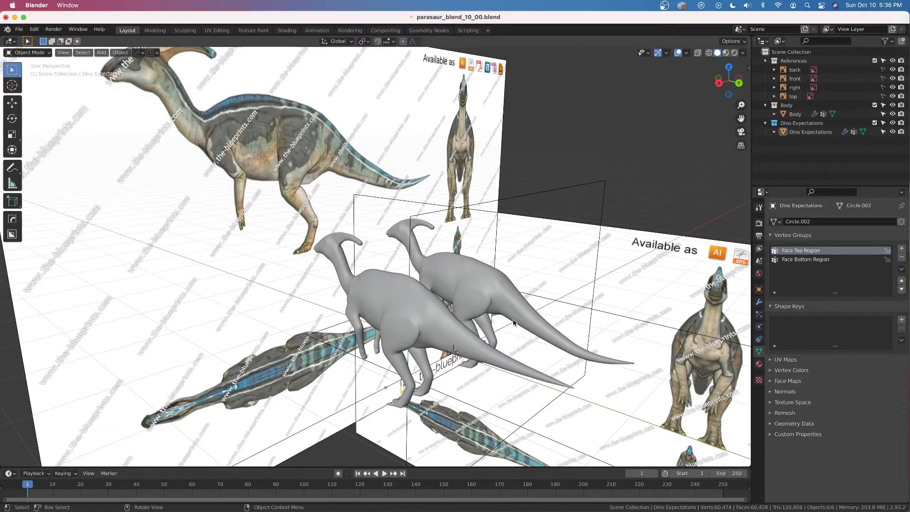
# Step: Compare the two dinosaur models in the right and front orthographic views
pyautogui.press('`')
pyautogui.click(436, 266)
pyautogui.scroll(3, 429, 294)
pyautogui.press('`')
pyautogui.click(469, 298)
pyautogui.scroll(-3, 621, 320)
pyautogui.press('`')
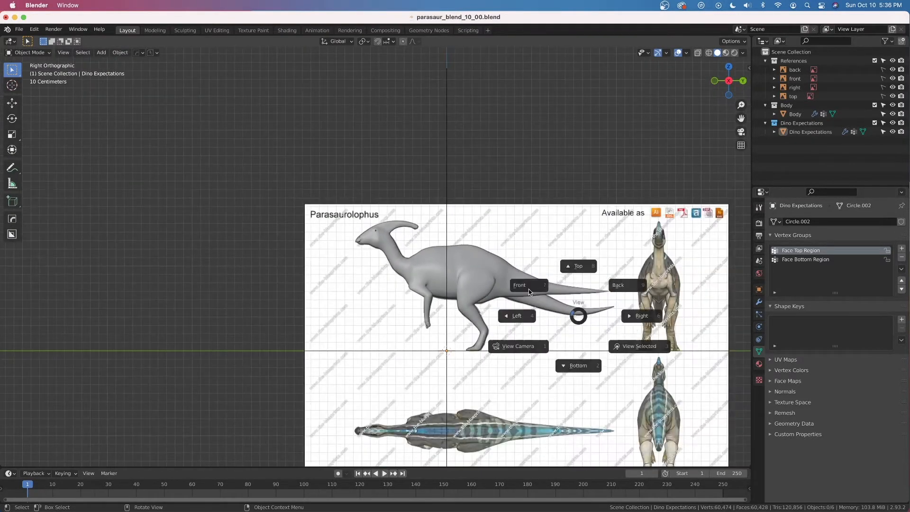
pyautogui.click(522, 260)
pyautogui.scroll(4, 524, 285)
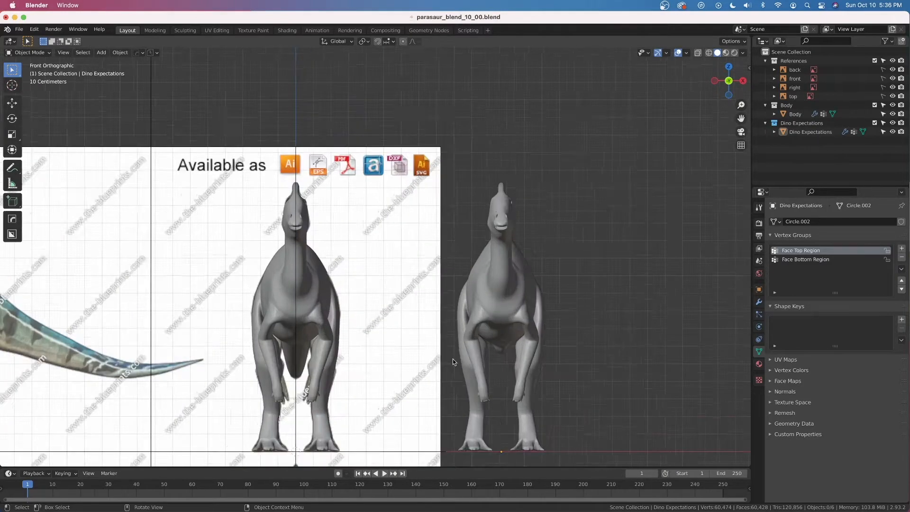
pyautogui.scroll(3, 464, 356)
pyautogui.scroll(1, 552, 350)
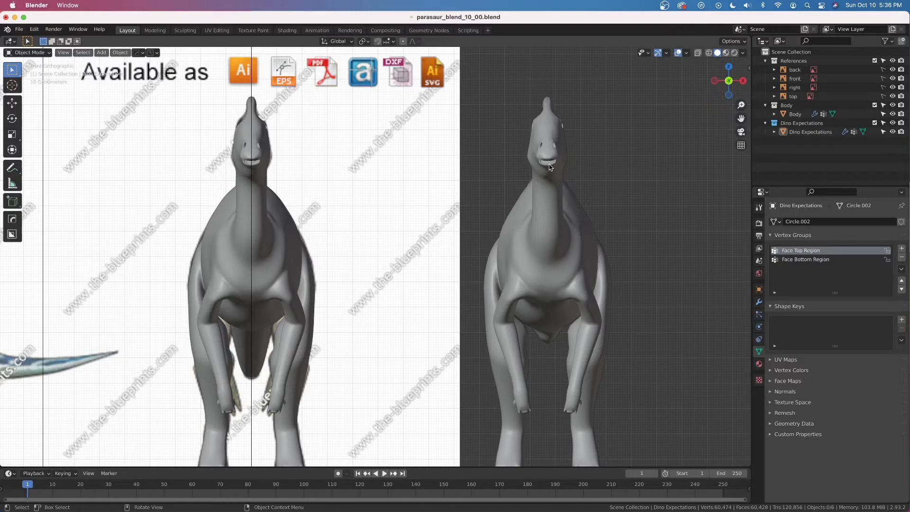
pyautogui.scroll(-3, 539, 201)
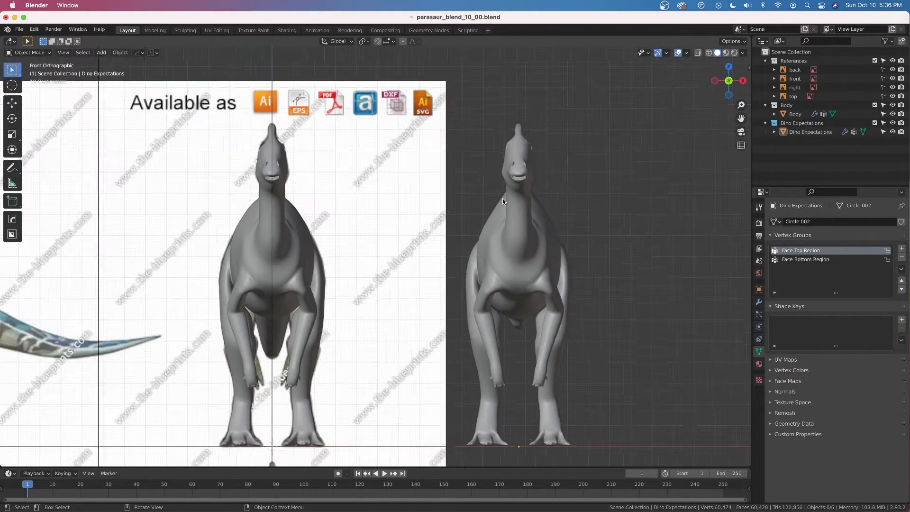
# Step: Hide the Dino Expectations collection in the viewport and return to a perspective view of the body model
pyautogui.click(892, 123)
pyautogui.scroll(2, 304, 211)
pyautogui.scroll(5, 420, 233)
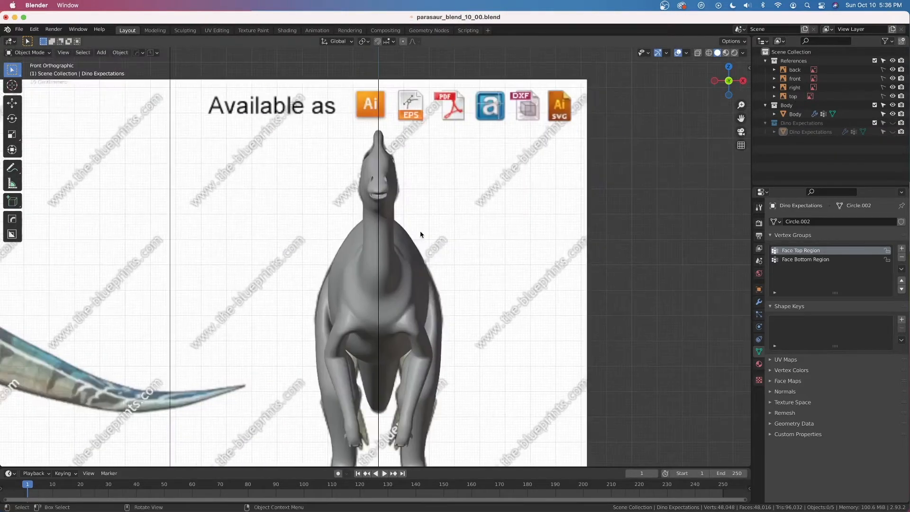
pyautogui.scroll(-3, 404, 209)
pyautogui.scroll(-3, 421, 312)
pyautogui.moveTo(482, 303); pyautogui.dragTo(458, 338, button='middle')
# Step: Turn on the Screencast Keys display in the 3D viewport
pyautogui.hotkey('shift', 'a')
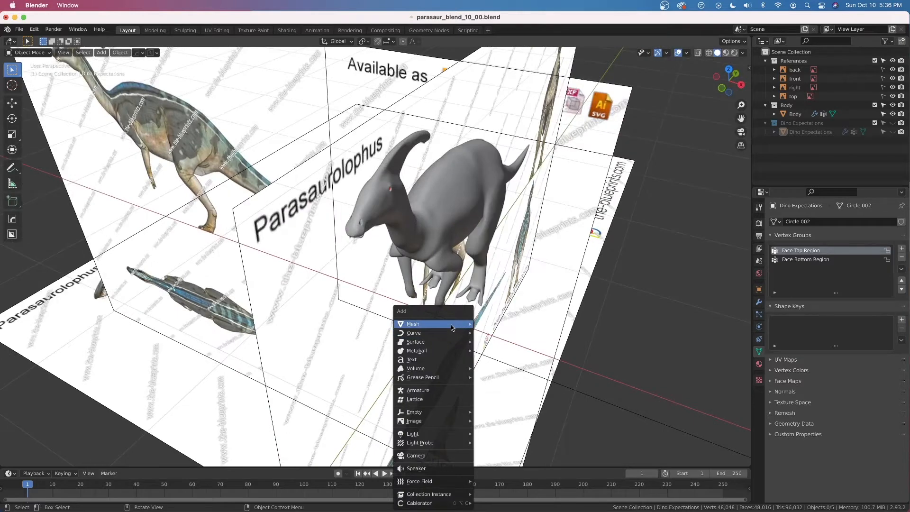
pyautogui.moveTo(452, 327)
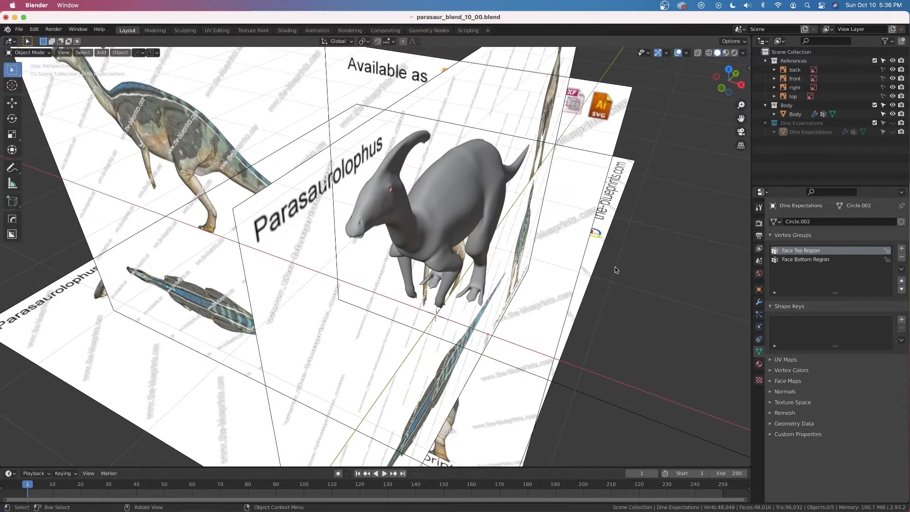
pyautogui.press('n')
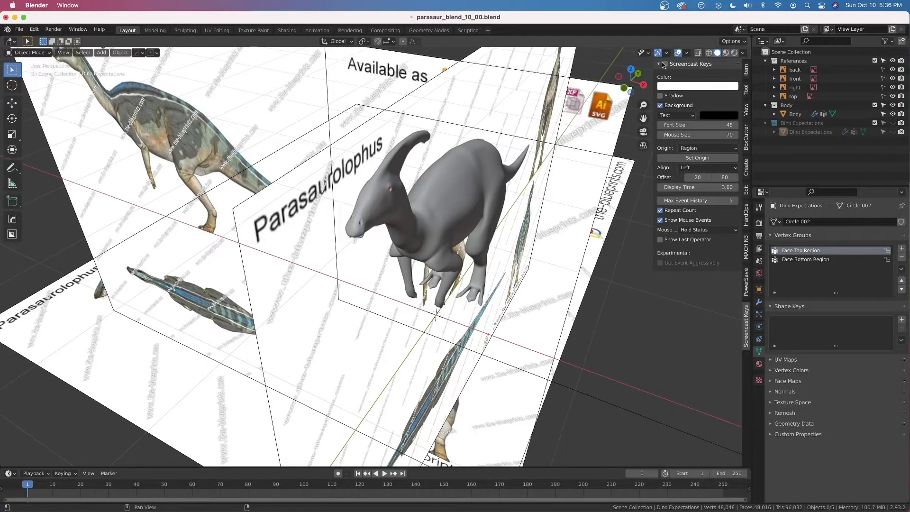
pyautogui.press('n')
# Step: Add a UV sphere at the world origin and set its segments to 12
pyautogui.scroll(5, 454, 349)
pyautogui.hotkey('shift', 'a')
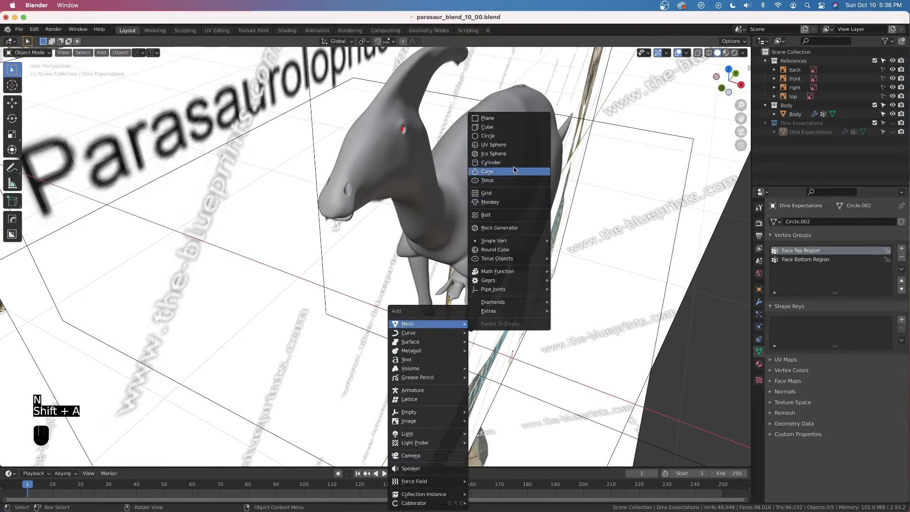
pyautogui.click(501, 145)
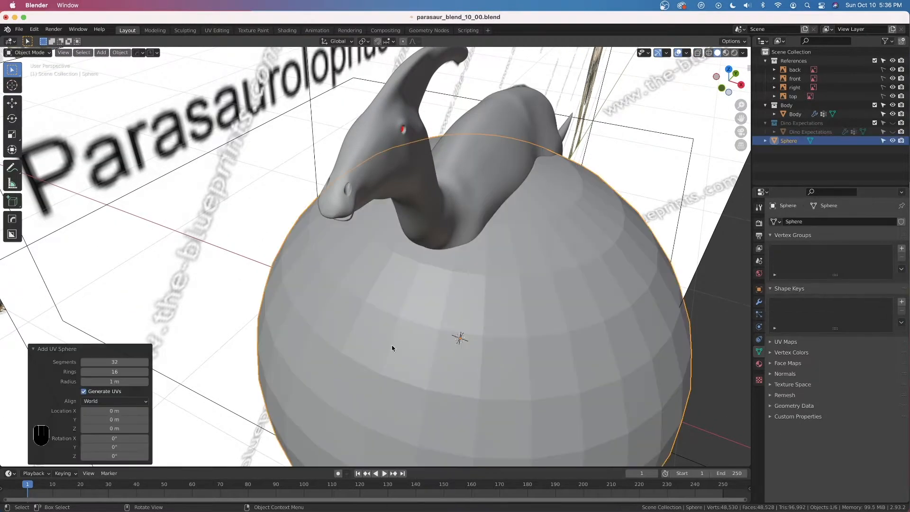
pyautogui.click(136, 362)
pyautogui.write('24')
pyautogui.press('Return')
pyautogui.click(136, 361)
pyautogui.write('12')
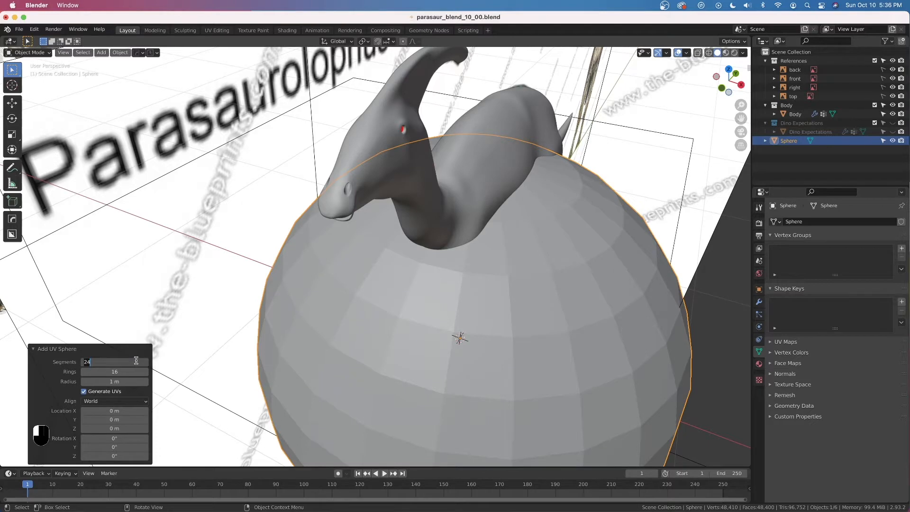
pyautogui.press('Return')
# Step: Rename the new sphere as Eye and move it into the Body collection
pyautogui.moveTo(293, 265); pyautogui.dragTo(371, 337, button='middle')
pyautogui.press('`')
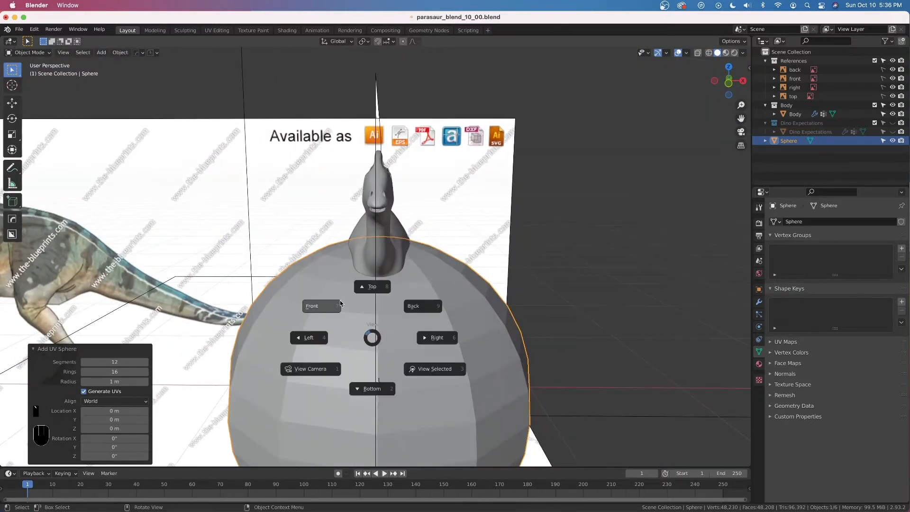
pyautogui.click(339, 304)
pyautogui.keyDown('shift'); pyautogui.moveTo(449, 395); pyautogui.dragTo(453, 260, button='middle'); pyautogui.keyUp('shift')
pyautogui.scroll(-3, 453, 265)
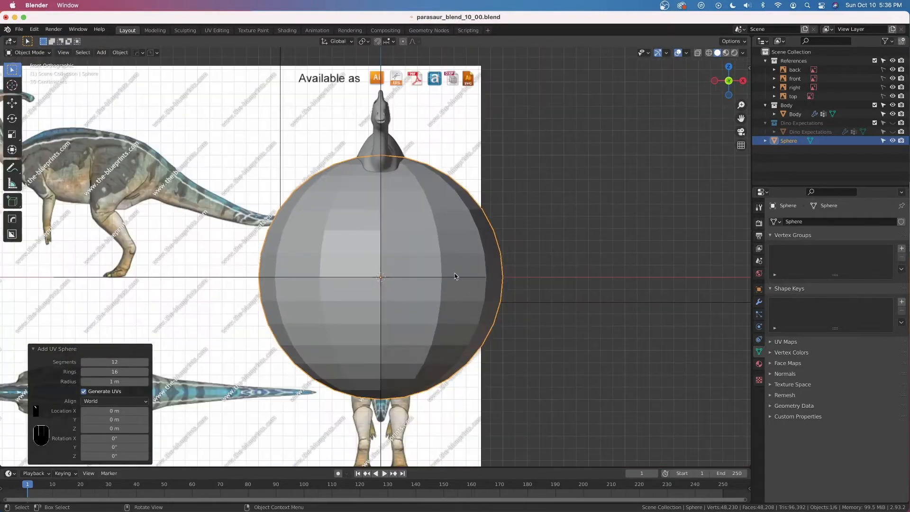
pyautogui.doubleClick(789, 140)
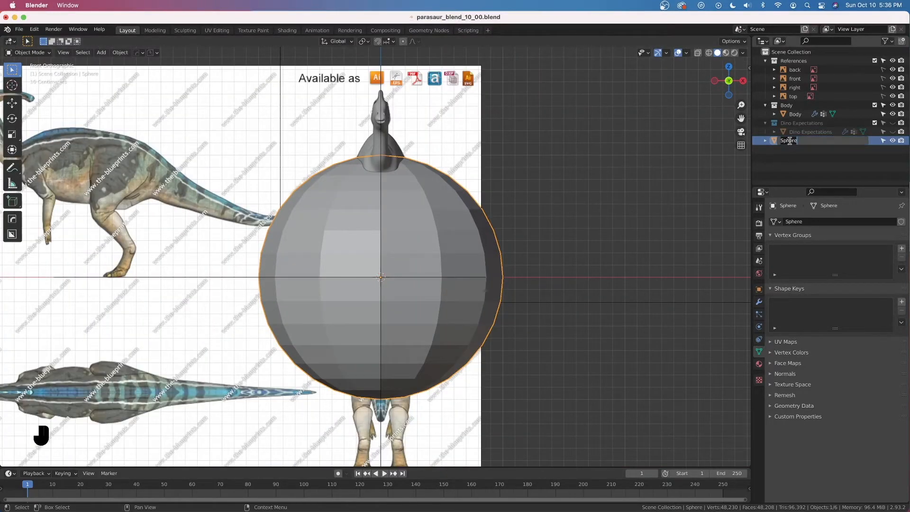
pyautogui.write('Eye')
pyautogui.press('Return')
pyautogui.moveTo(789, 141); pyautogui.dragTo(791, 113)
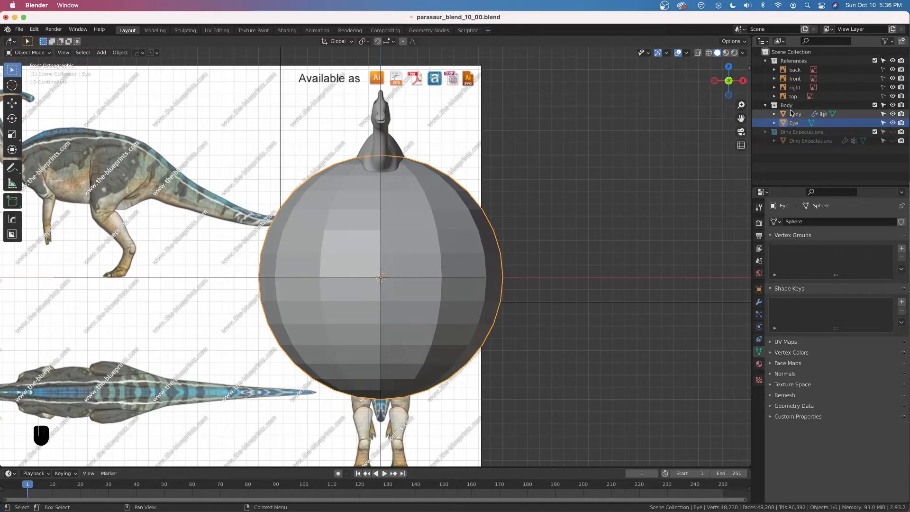
# Step: Delete the Eye sphere's vertices above its equator in the front view, selecting through the mesh with X-ray, and return to Object Mode
pyautogui.press('Tab')
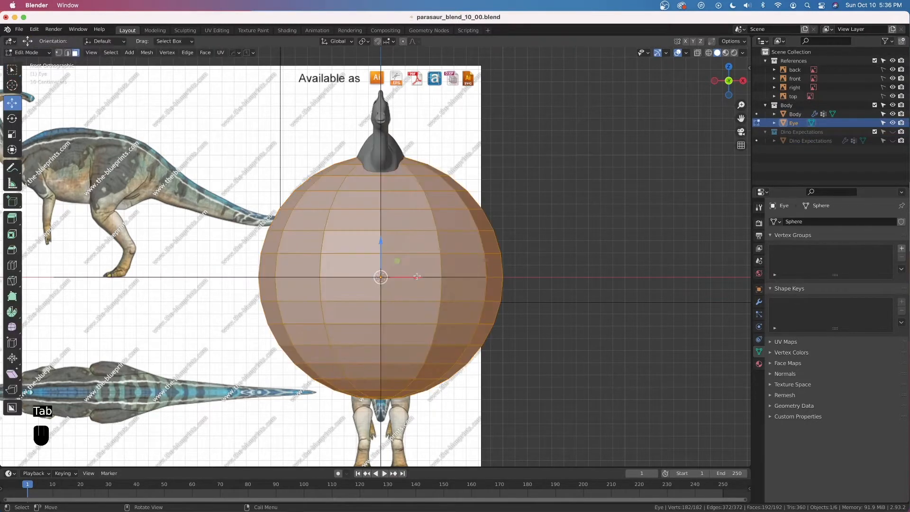
pyautogui.press('1')
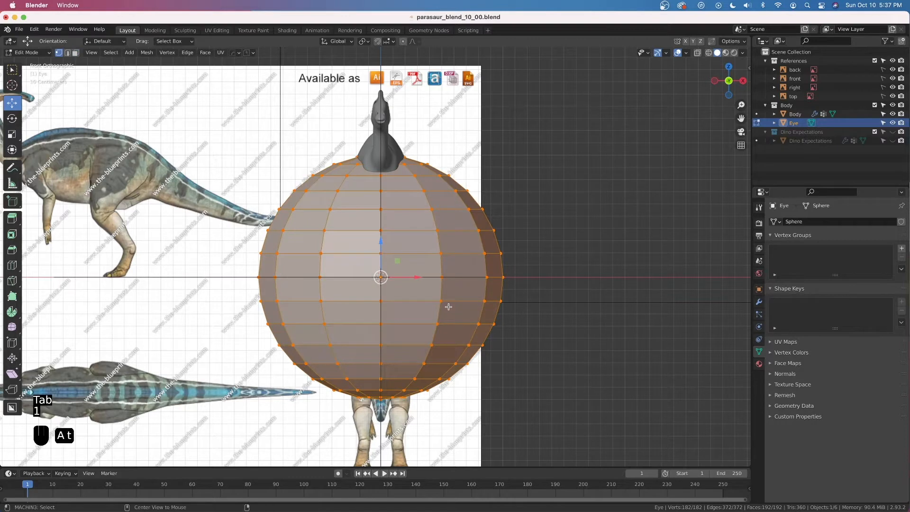
pyautogui.hotkey('alt', 'z')
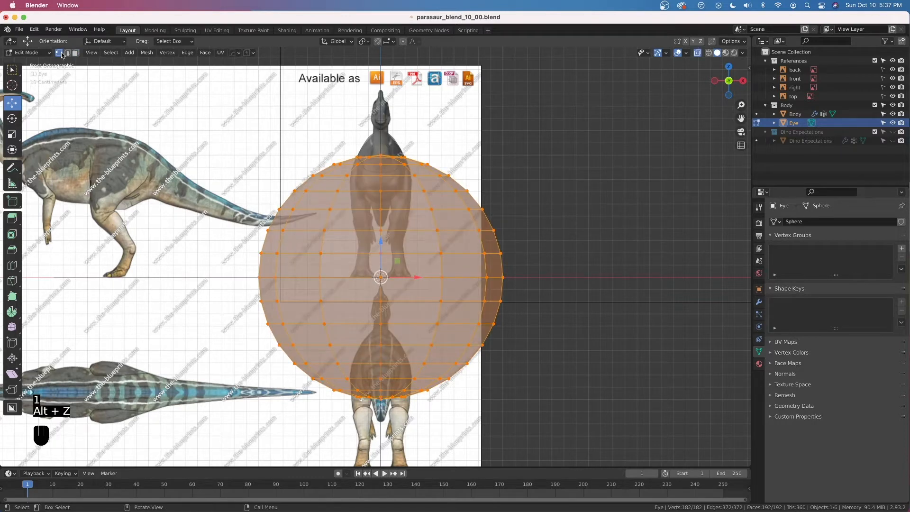
pyautogui.moveTo(163, 127); pyautogui.dragTo(599, 265)
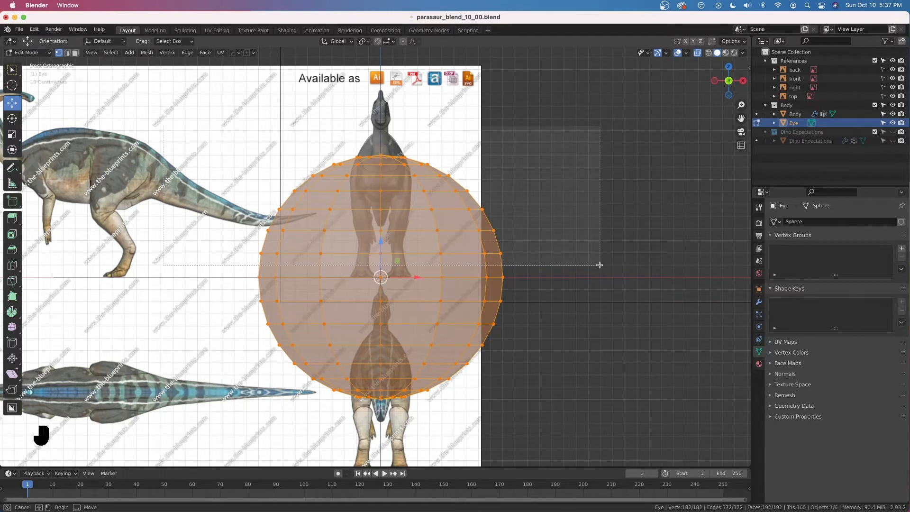
pyautogui.moveTo(600, 265); pyautogui.dragTo(599, 266)
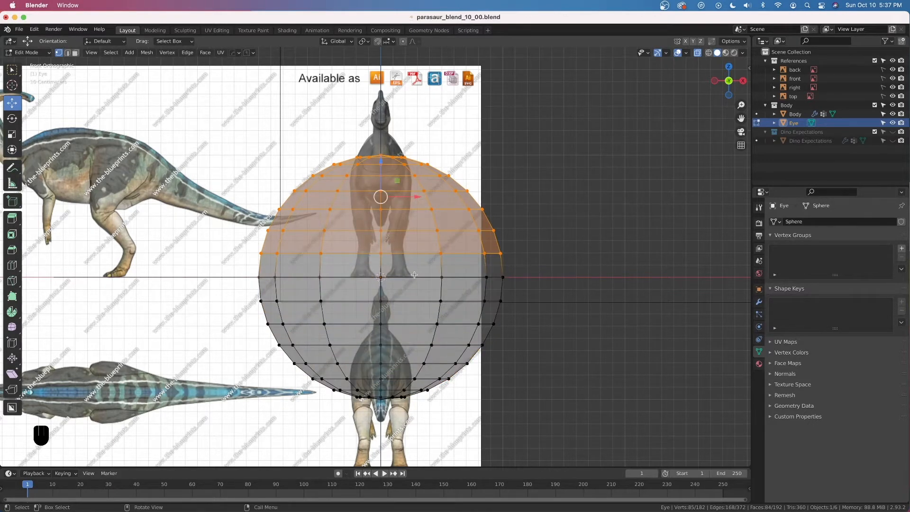
pyautogui.press('x')
pyautogui.click(370, 250)
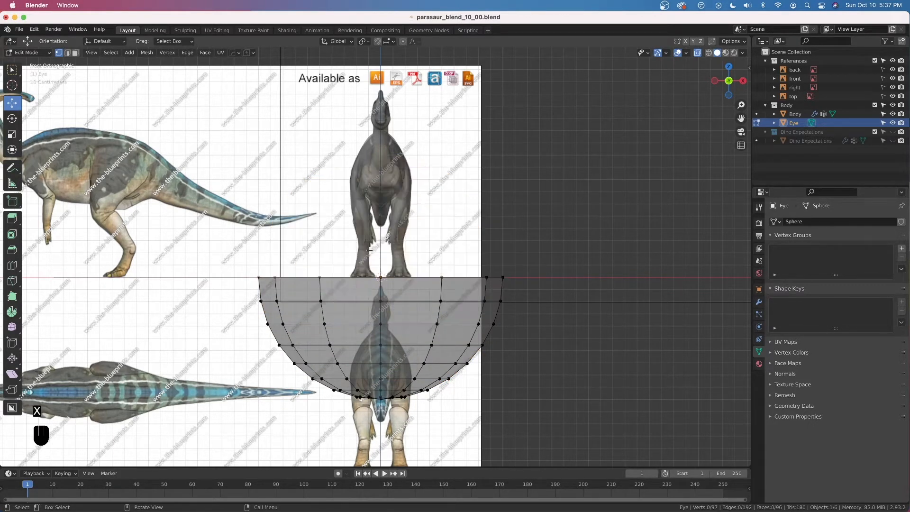
pyautogui.press('Tab')
# Step: Switch to the right orthographic view and turn off X-ray
pyautogui.moveTo(417, 314); pyautogui.dragTo(414, 268, button='middle')
pyautogui.press('`')
pyautogui.click(458, 286)
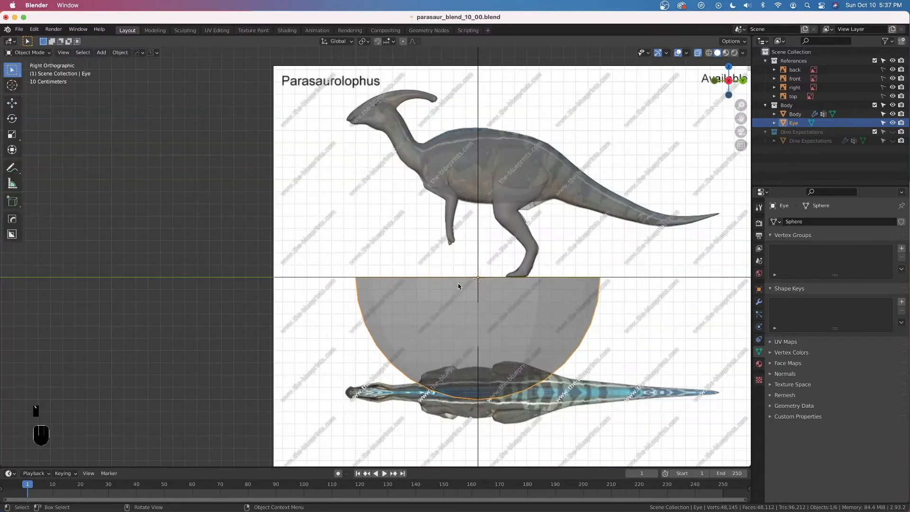
pyautogui.hotkey('alt', 'z')
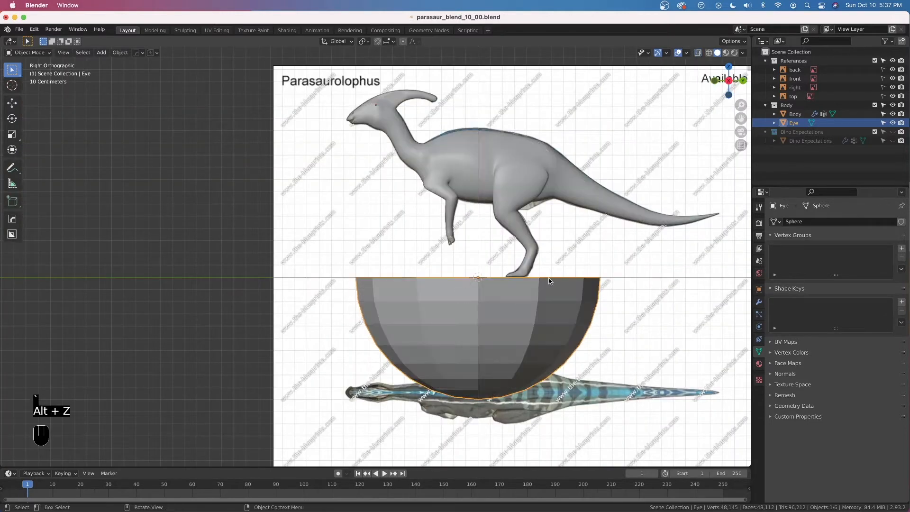
pyautogui.press('r')
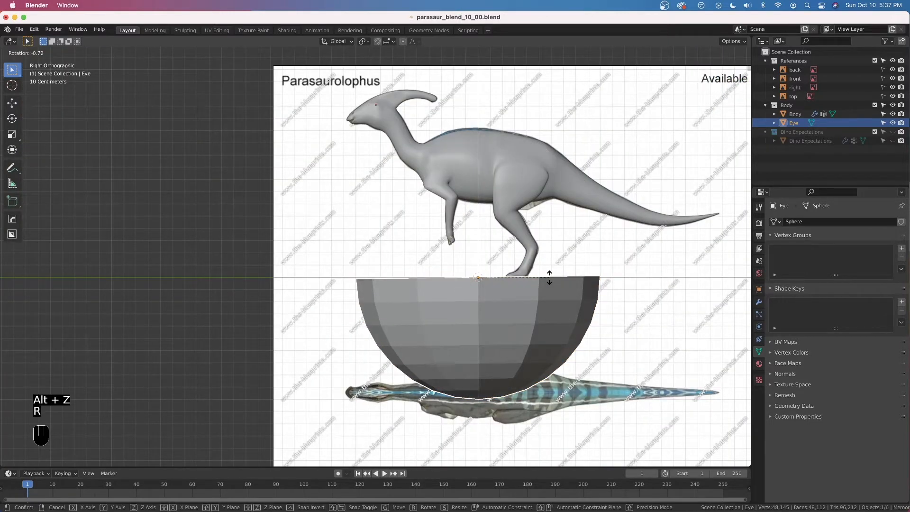
pyautogui.write('x90')
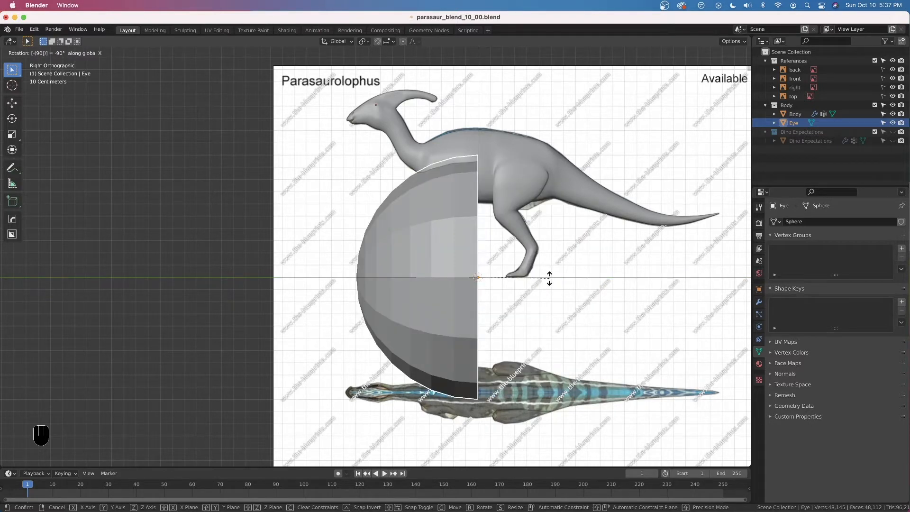
pyautogui.press('Return')
# Step: Rotate the Eye half sphere -90° about the global Y axis
pyautogui.moveTo(549, 277); pyautogui.dragTo(459, 283, button='middle')
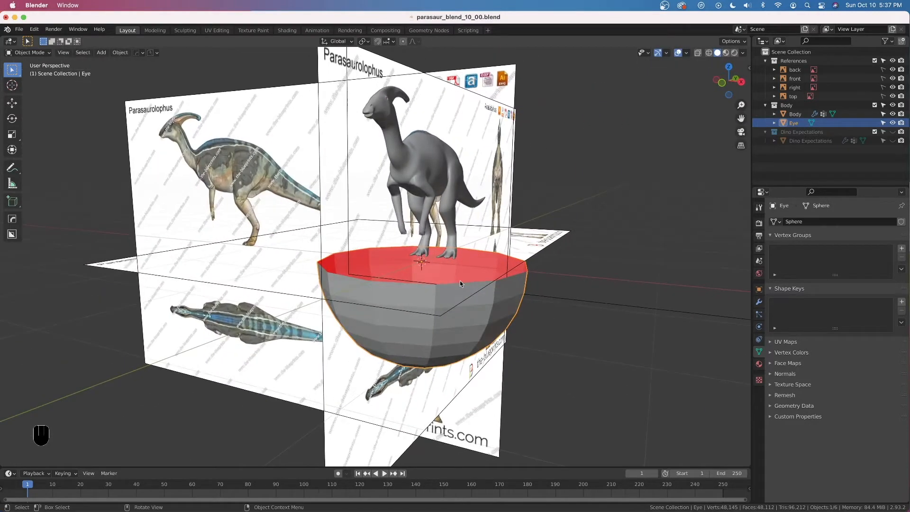
pyautogui.press('r')
pyautogui.press('y')
pyautogui.press('9')
pyautogui.press('0')
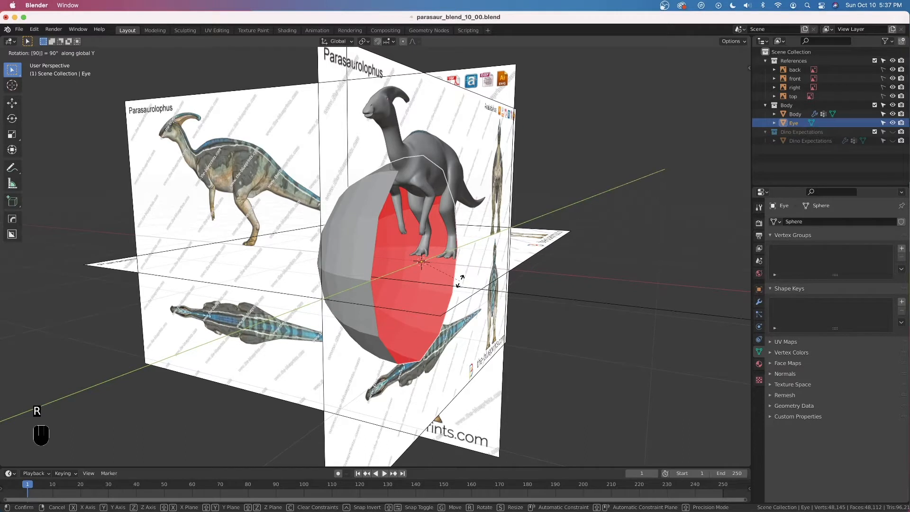
pyautogui.press('-')
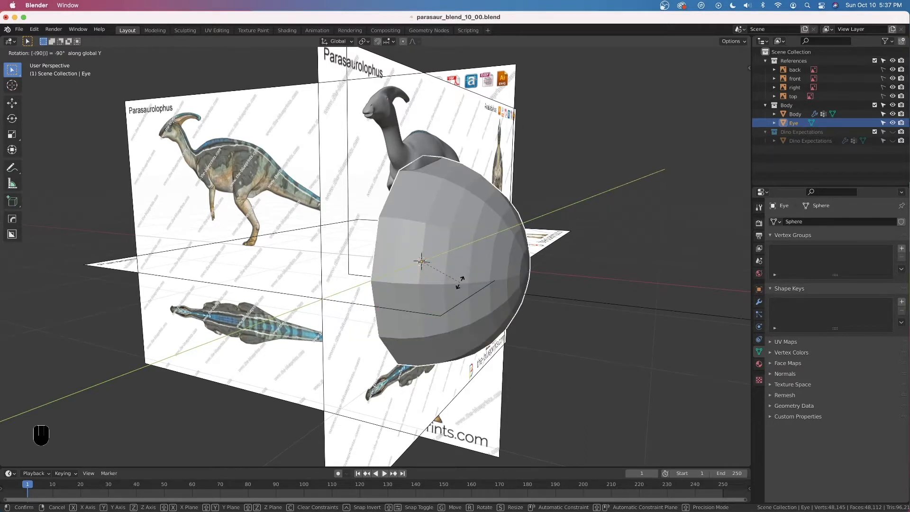
pyautogui.press('Return')
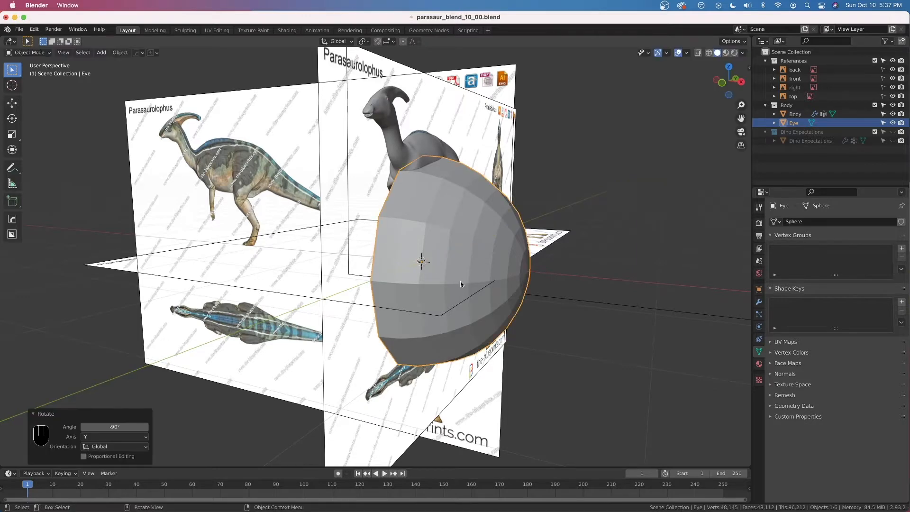
# Step: Shade the Eye half sphere smooth in the right orthographic view
pyautogui.scroll(-4, 452, 279)
pyautogui.moveTo(479, 275); pyautogui.dragTo(431, 267, button='middle')
pyautogui.scroll(5, 412, 189)
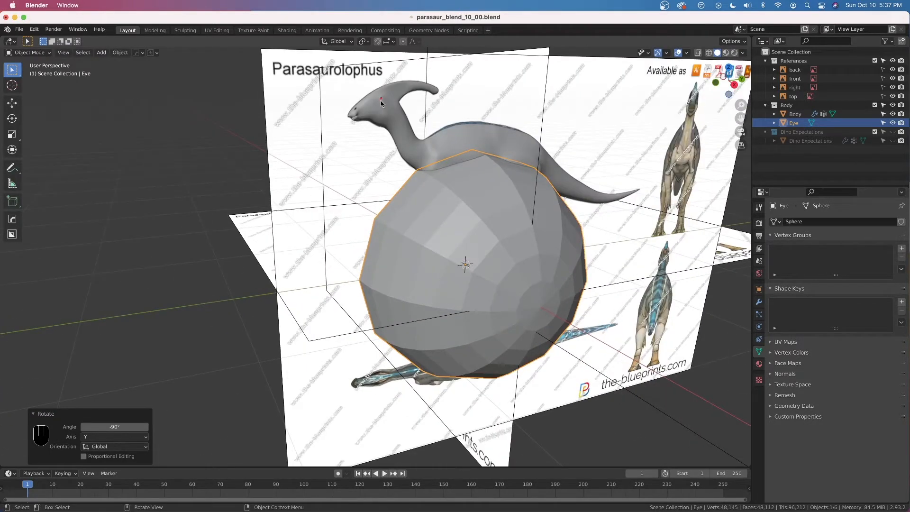
pyautogui.press('`')
pyautogui.click(590, 264)
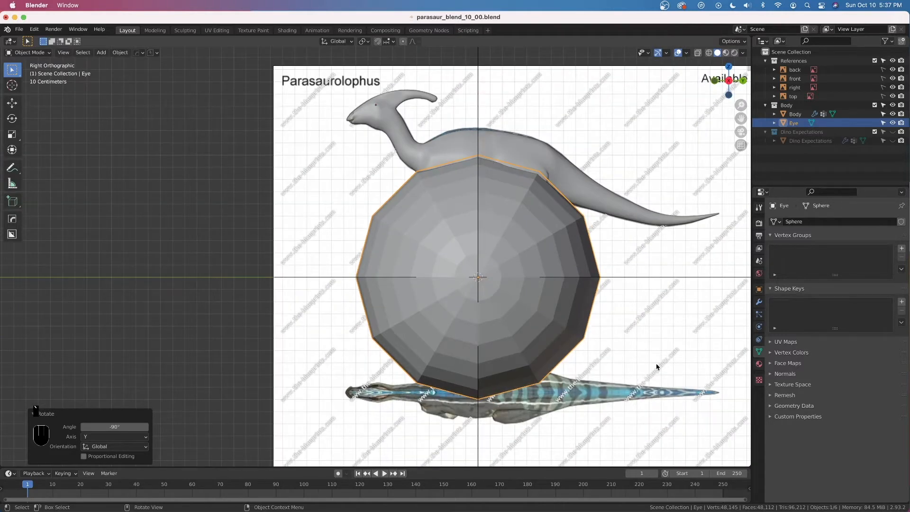
pyautogui.rightClick(559, 331)
pyautogui.click(558, 328)
# Step: Scale the entire Eye mesh down in Edit Mode by a factor of about 0.079
pyautogui.scroll(-1, 552, 334)
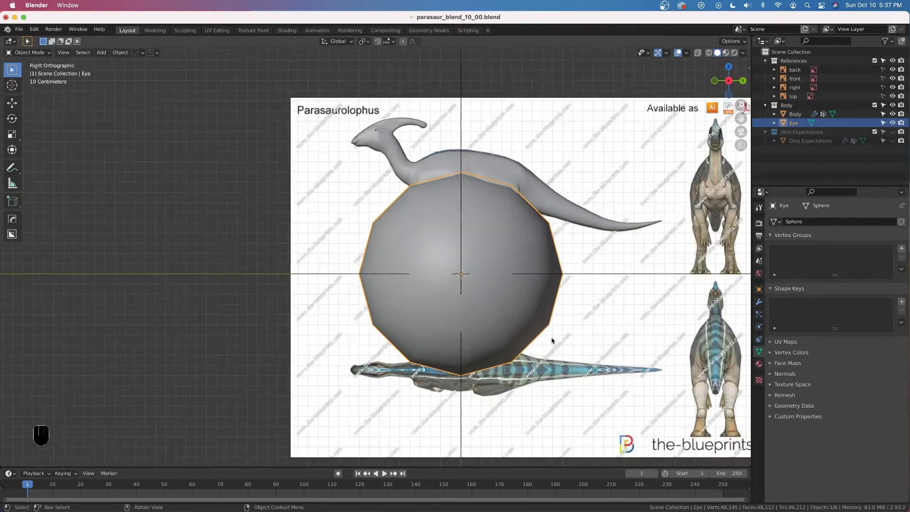
pyautogui.scroll(-1, 551, 341)
pyautogui.press('s')
pyautogui.click(548, 306)
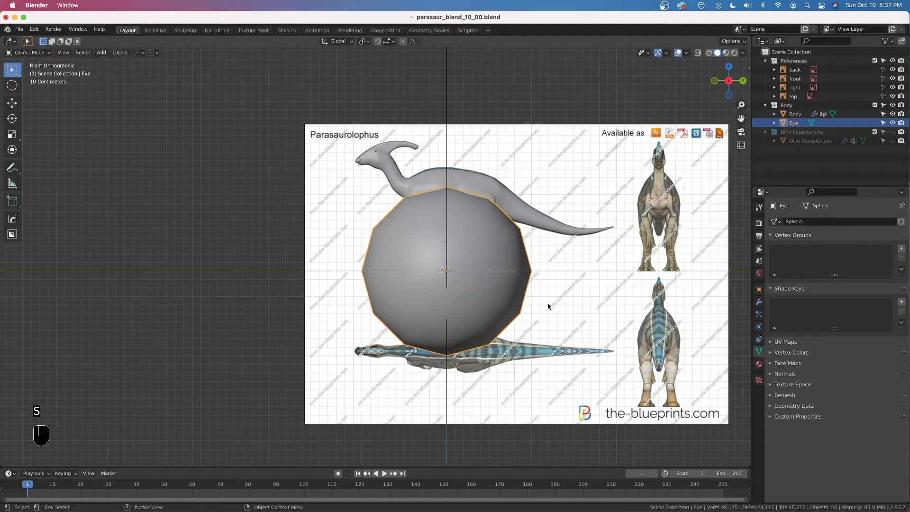
pyautogui.press('Tab')
pyautogui.press('a')
pyautogui.press('a')
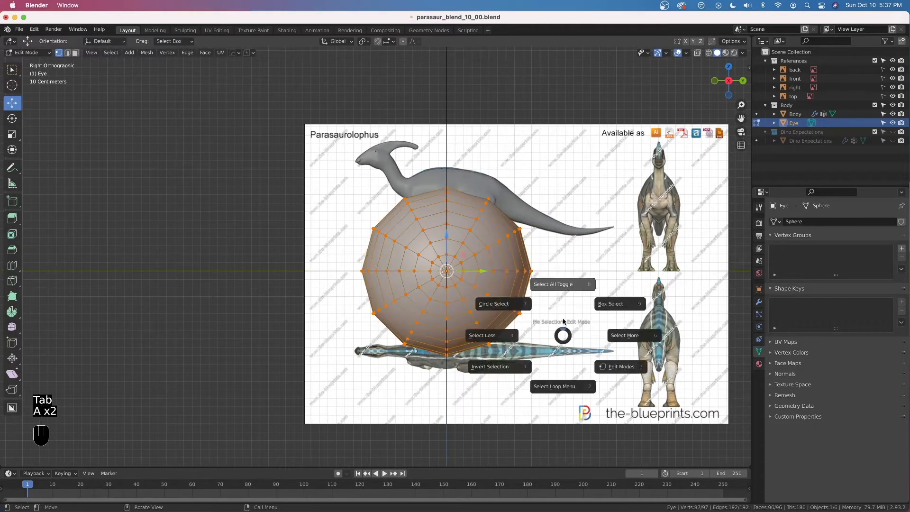
pyautogui.press('a')
pyautogui.press('s')
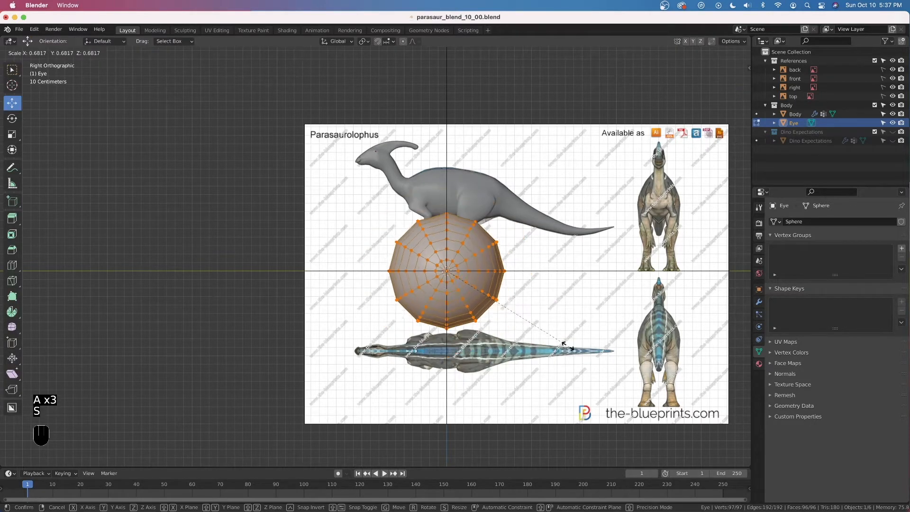
pyautogui.click(462, 277)
# Step: Move the Eye mesh over the dinosaur's eye area, about -0.844 m in Y and 1.397 m in Z
pyautogui.keyDown('shift'); pyautogui.moveTo(449, 205); pyautogui.dragTo(520, 315, button='middle'); pyautogui.keyUp('shift')
pyautogui.scroll(3, 520, 314)
pyautogui.scroll(1, 521, 314)
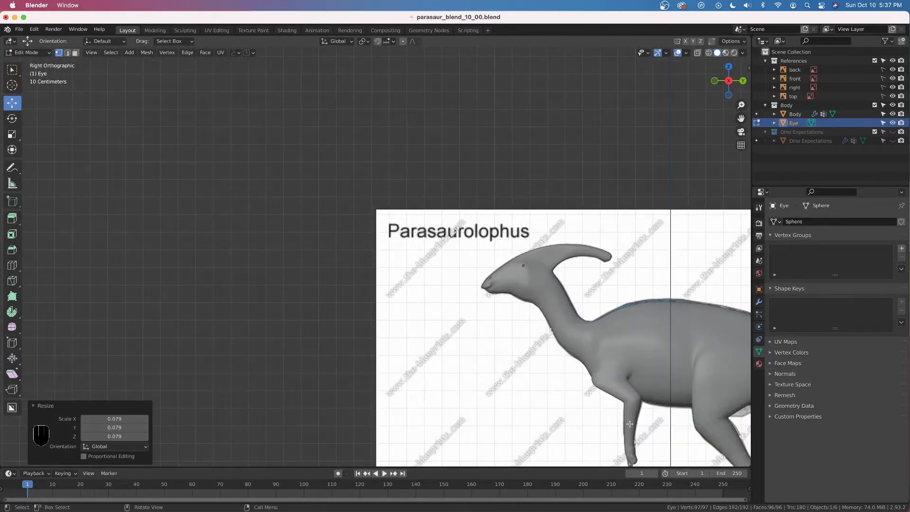
pyautogui.press('s')
pyautogui.press('g')
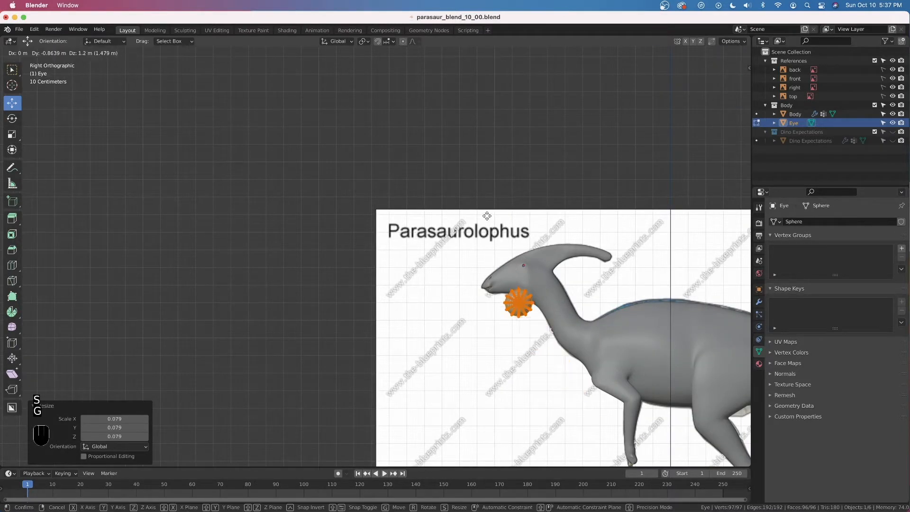
pyautogui.click(490, 181)
pyautogui.scroll(6, 483, 284)
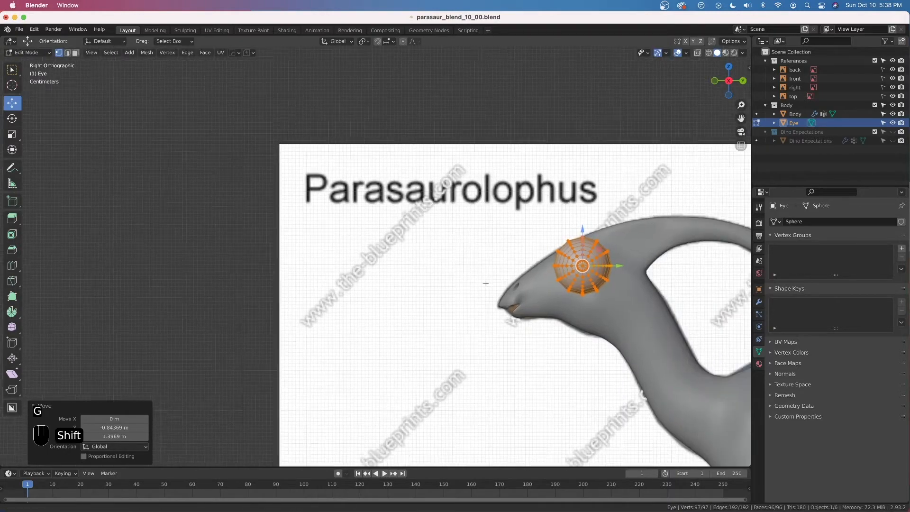
pyautogui.scroll(4, 483, 308)
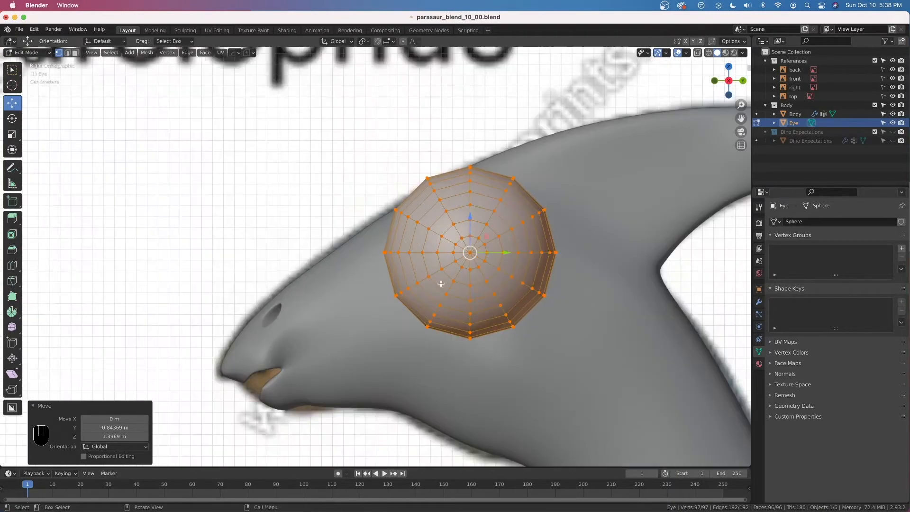
# Step: Scale the Eye mesh down in two passes to roughly match the eye socket, ending with a factor of 0.839
pyautogui.press('s')
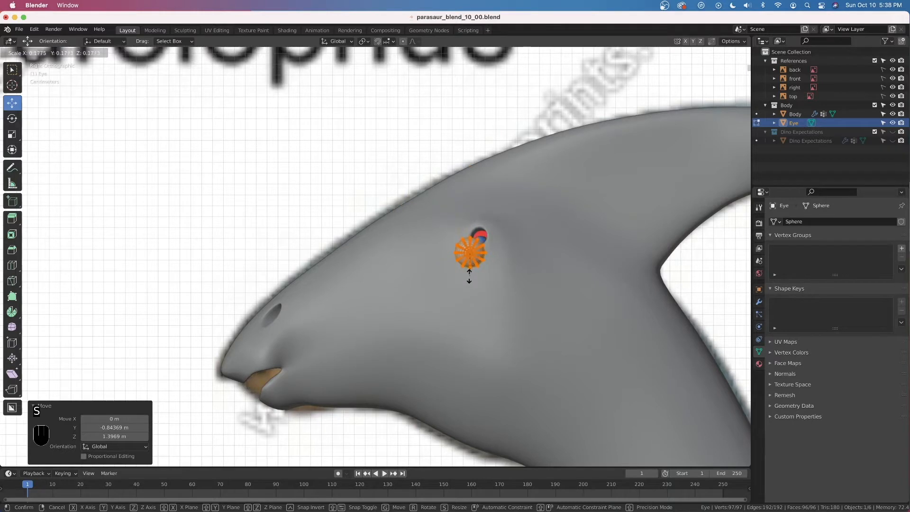
pyautogui.click(484, 286)
pyautogui.press('s')
pyautogui.click(550, 309)
# Step: Turn on X-ray in the front view and move the Eye mesh about -0.519 m along X to the side of the head
pyautogui.press('`')
pyautogui.click(480, 288)
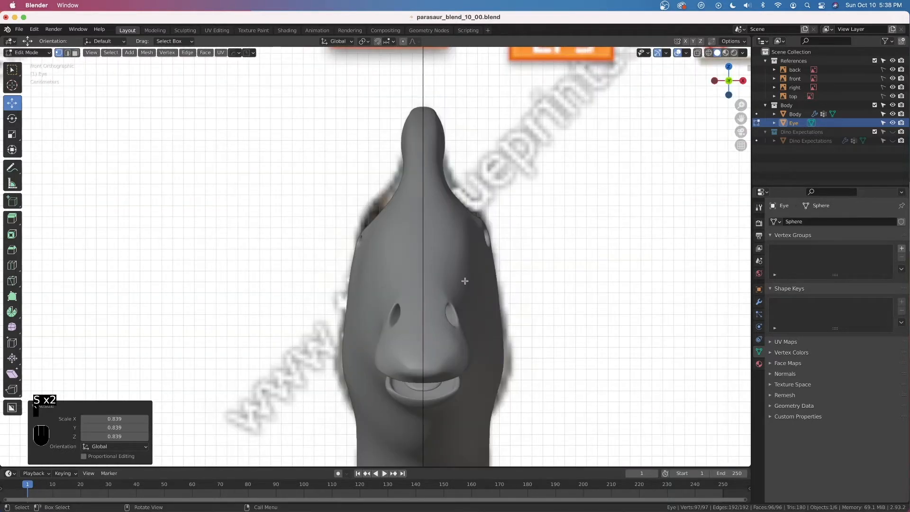
pyautogui.hotkey('alt', 'z')
pyautogui.scroll(-4, 455, 368)
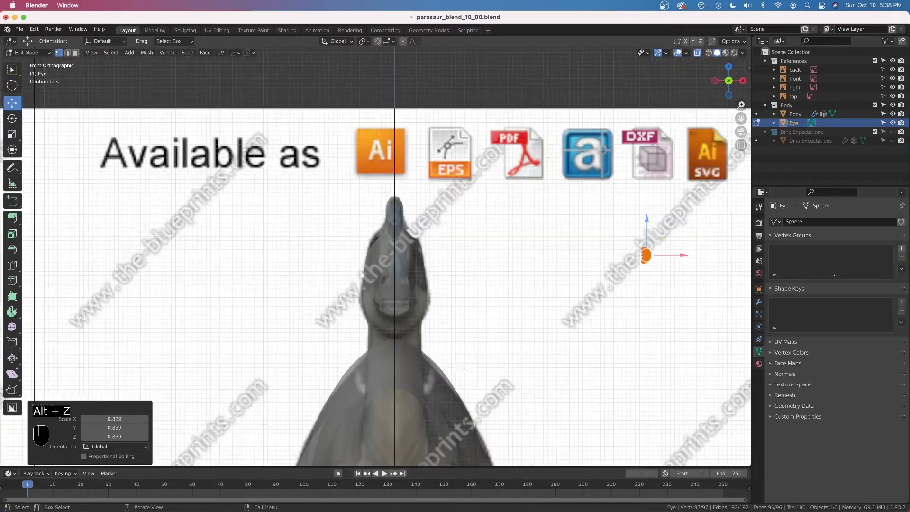
pyautogui.scroll(-8, 463, 369)
pyautogui.scroll(6, 432, 261)
pyautogui.press('g')
pyautogui.press('x')
pyautogui.click(418, 282)
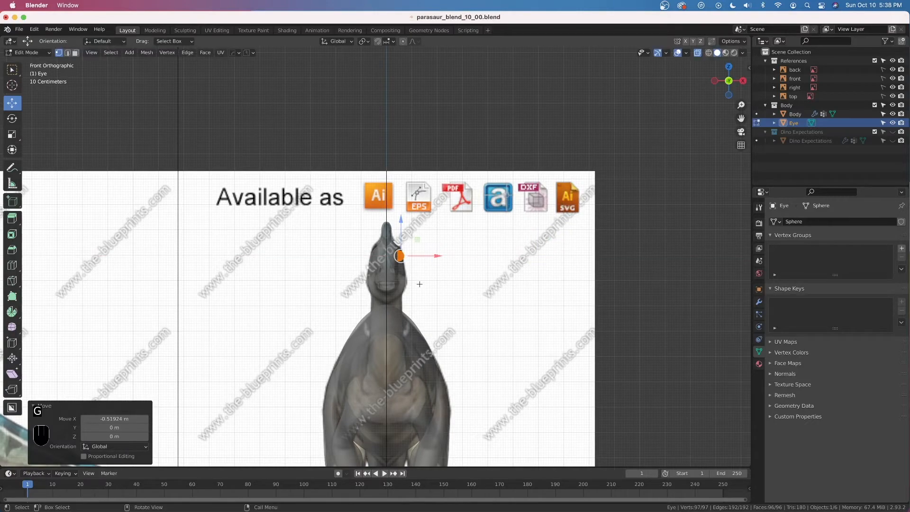
# Step: Turn off X-ray and move the Eye mesh about 0.011 m along Y in the right view
pyautogui.hotkey('alt', 'z')
pyautogui.scroll(4, 474, 298)
pyautogui.scroll(2, 477, 302)
pyautogui.moveTo(475, 305); pyautogui.dragTo(369, 313, button='middle')
pyautogui.press('`')
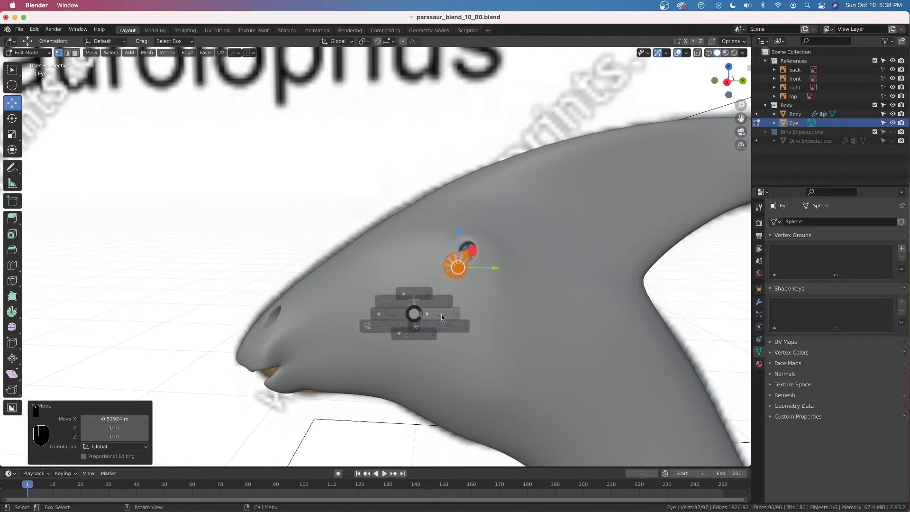
pyautogui.click(455, 316)
pyautogui.scroll(3, 516, 304)
pyautogui.keyDown('shift'); pyautogui.moveTo(573, 288); pyautogui.dragTo(458, 291, button='middle'); pyautogui.keyUp('shift')
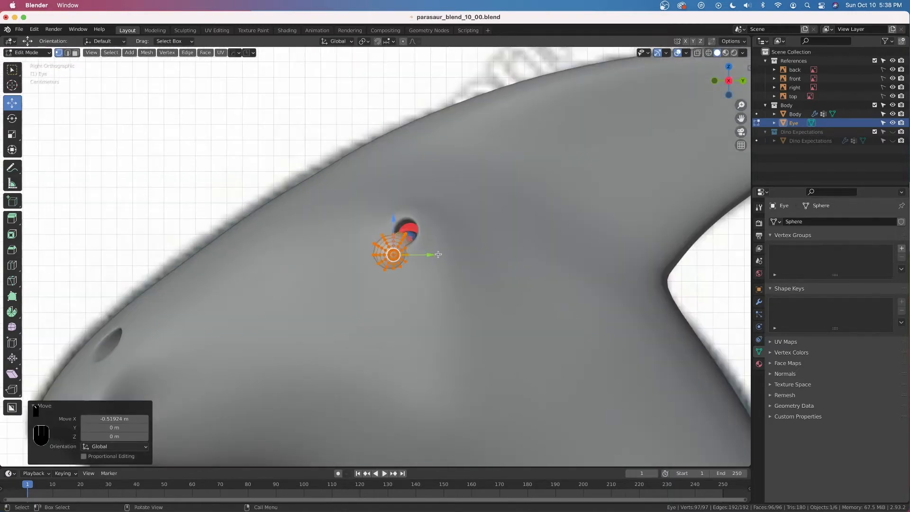
pyautogui.press('g')
pyautogui.press('y')
pyautogui.click(430, 240)
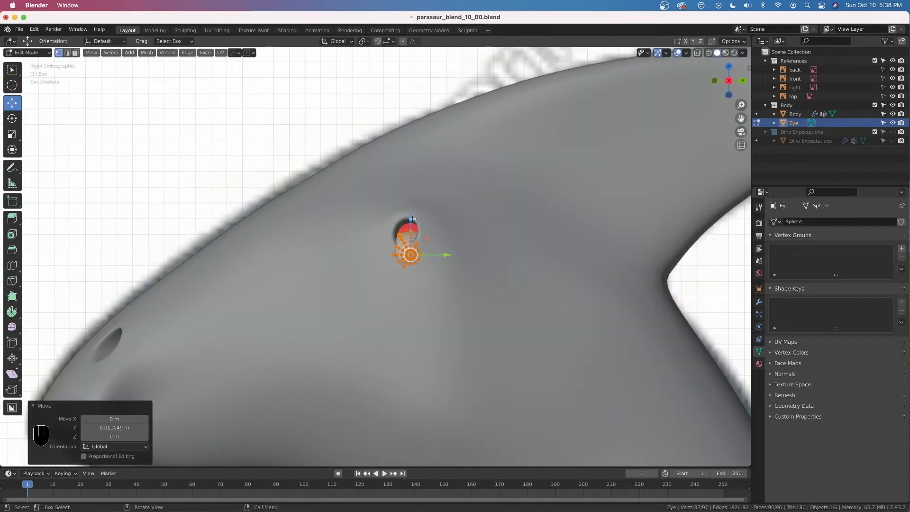
# Step: Move the Eye mesh up about 0.0105 m in Z and about -0.0039 m in X into the eye socket
pyautogui.press('g')
pyautogui.press('z')
pyautogui.click(408, 199)
pyautogui.moveTo(407, 199); pyautogui.dragTo(520, 290, button='middle')
pyautogui.press('g')
pyautogui.press('x')
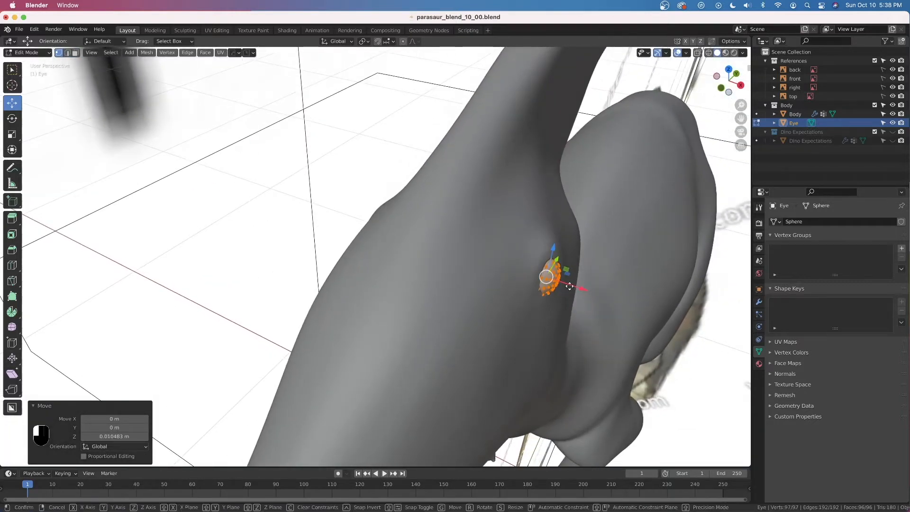
pyautogui.click(568, 284)
# Step: In the right view, nudge the Eye mesh in Y and about 0.0028 m up in Z to center it in the socket
pyautogui.keyDown('shift'); pyautogui.moveTo(567, 284); pyautogui.dragTo(440, 287, button='middle'); pyautogui.keyUp('shift')
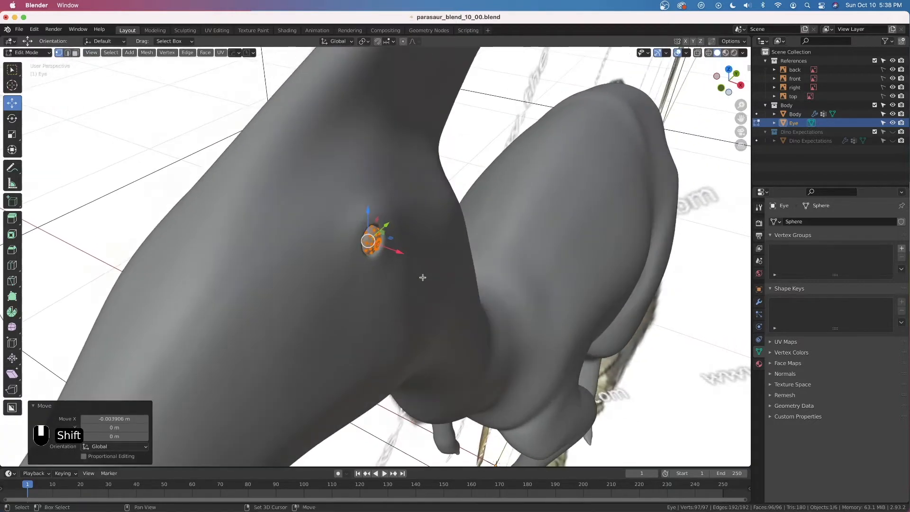
pyautogui.scroll(3, 424, 277)
pyautogui.press('`')
pyautogui.click(461, 256)
pyautogui.keyDown('shift'); pyautogui.moveTo(390, 220); pyautogui.dragTo(419, 238, button='middle'); pyautogui.keyUp('shift')
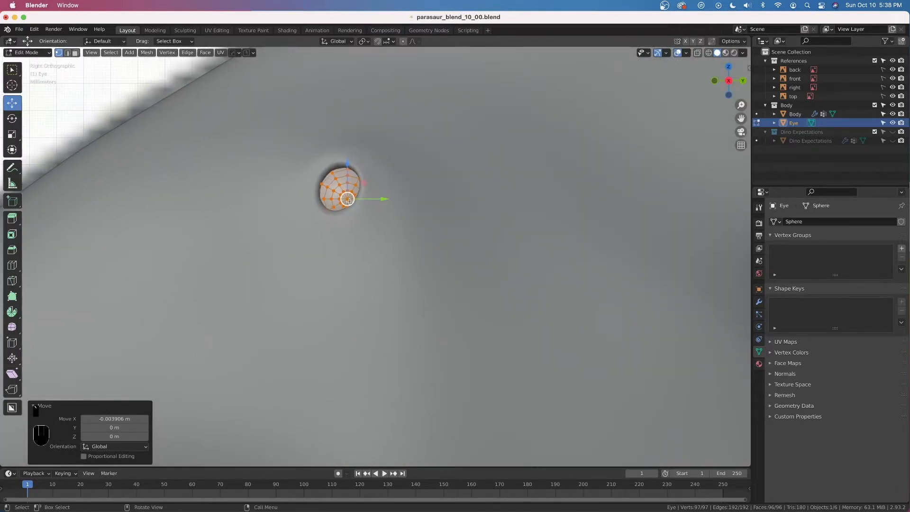
pyautogui.moveTo(382, 199); pyautogui.dragTo(362, 193)
pyautogui.moveTo(341, 163); pyautogui.dragTo(340, 155)
# Step: Rotate the Eye mesh about -10.7° around the global Z axis to follow the head's surface
pyautogui.moveTo(340, 154); pyautogui.dragTo(407, 239, button='middle')
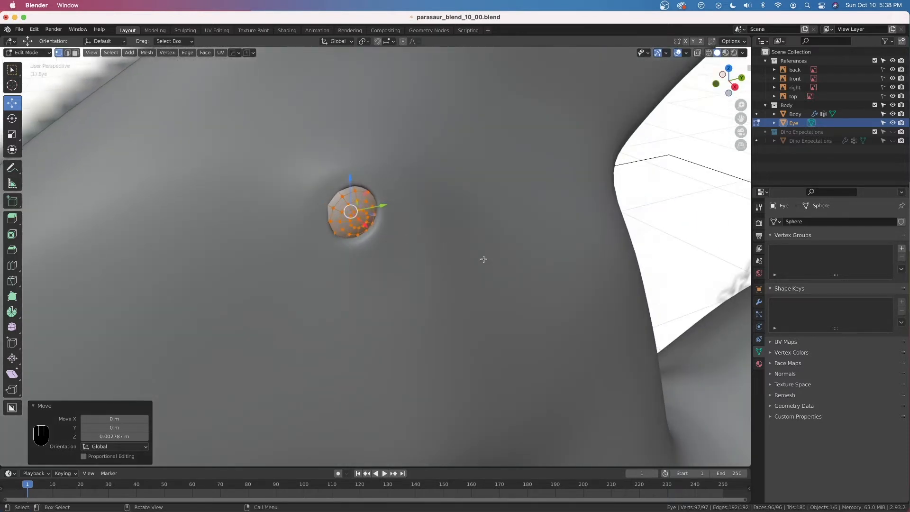
pyautogui.press('r')
pyautogui.press('z')
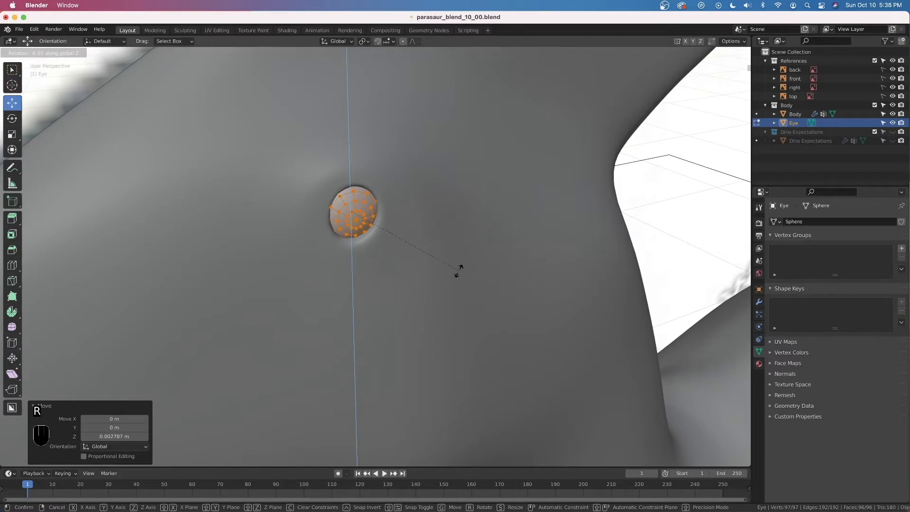
pyautogui.click(448, 268)
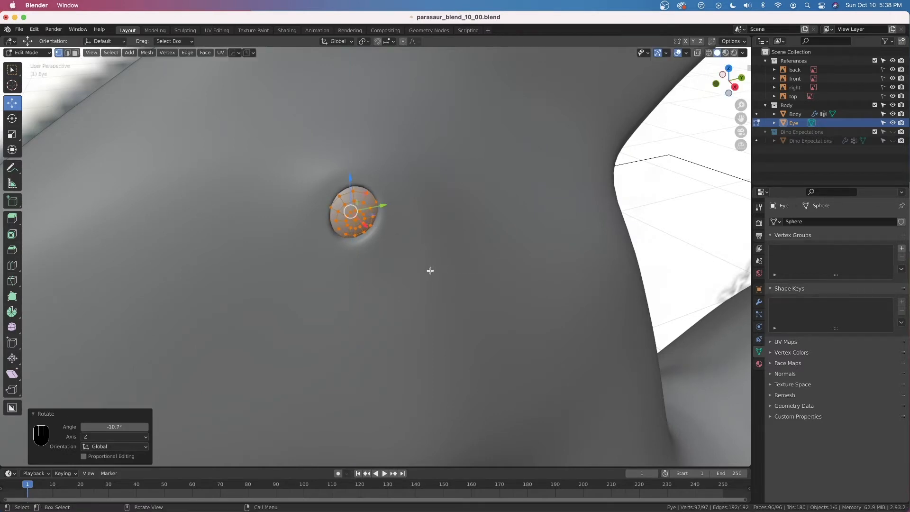
# Step: Set the transform orientation to Normal and push the Eye mesh slightly into the socket along its normal, ending with about -0.00028 m in Z
pyautogui.click(332, 41)
pyautogui.click(326, 78)
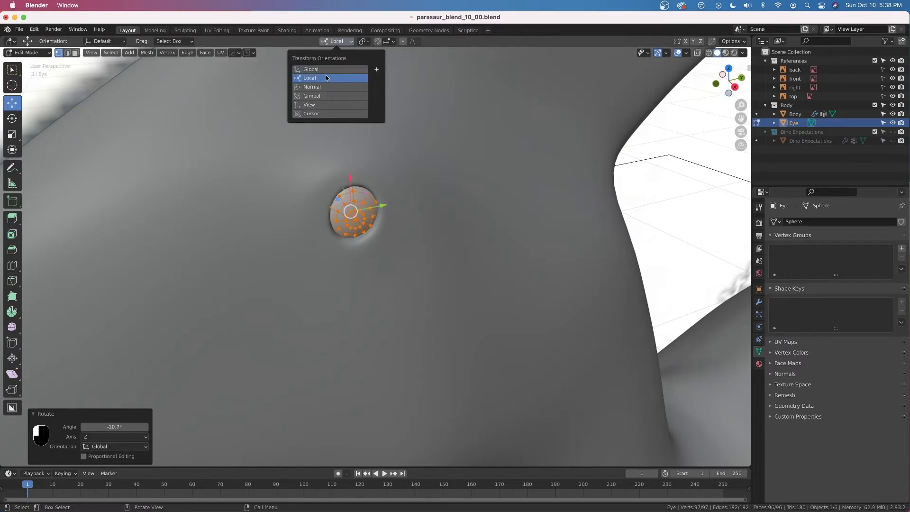
pyautogui.click(321, 87)
pyautogui.moveTo(365, 199); pyautogui.dragTo(398, 189, button='middle')
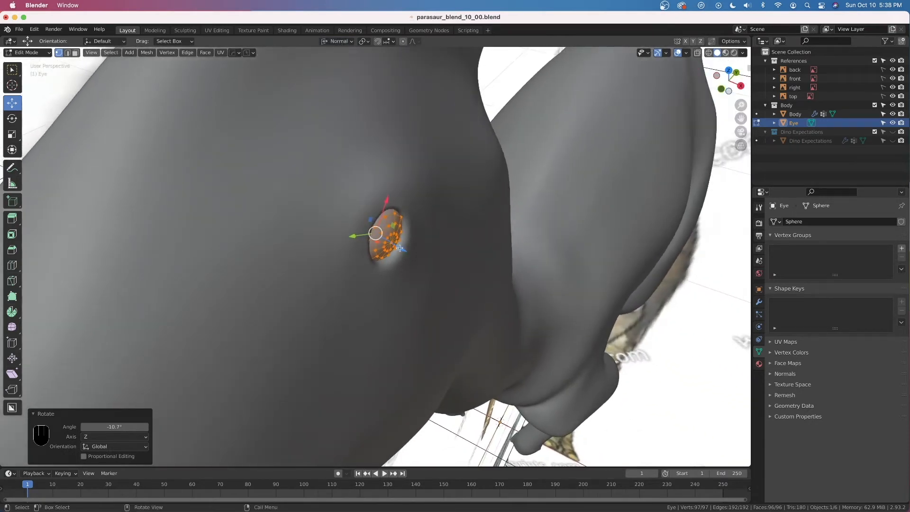
pyautogui.moveTo(406, 251); pyautogui.dragTo(402, 250)
pyautogui.moveTo(401, 250); pyautogui.dragTo(374, 272, button='middle')
pyautogui.moveTo(374, 272); pyautogui.dragTo(372, 269)
pyautogui.moveTo(372, 269); pyautogui.dragTo(305, 234, button='middle')
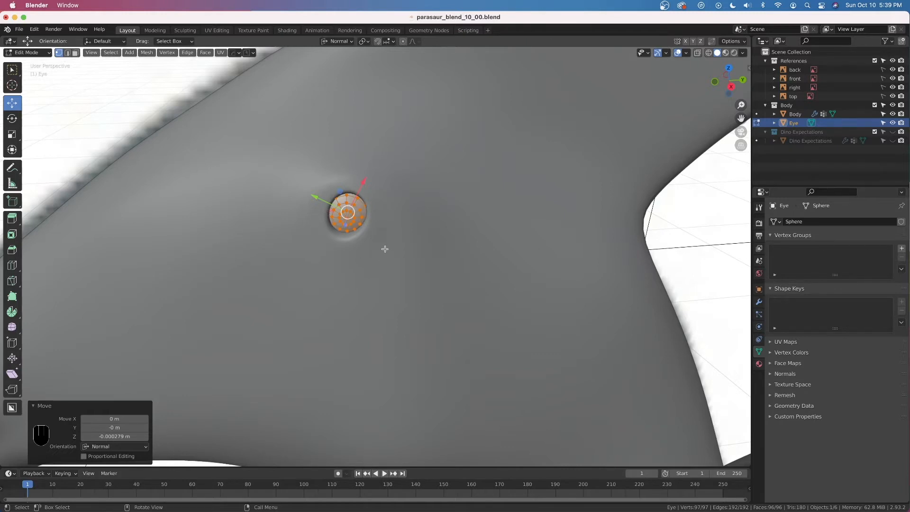
# Step: Return to Object Mode, check the eye's fit in the head and deselect the Eye
pyautogui.press('Tab')
pyautogui.scroll(-8, 396, 254)
pyautogui.moveTo(394, 254); pyautogui.dragTo(341, 266, button='middle')
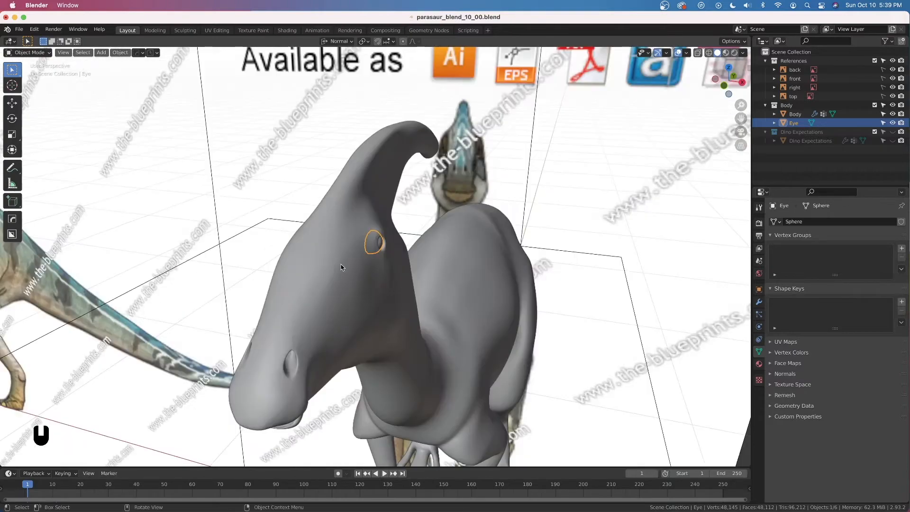
pyautogui.click(449, 168)
# Step: Select the Body from the front and enter Edit Mode to work on the open mouth
pyautogui.press('`')
pyautogui.press('`')
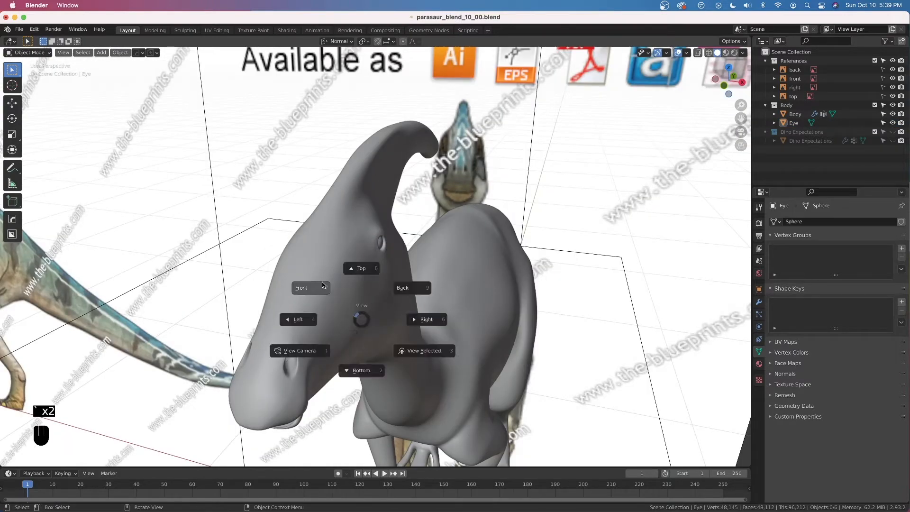
pyautogui.click(332, 300)
pyautogui.scroll(3, 329, 303)
pyautogui.keyDown('shift'); pyautogui.moveTo(358, 413); pyautogui.dragTo(399, 244, button='middle'); pyautogui.keyUp('shift')
pyautogui.click(398, 240)
pyautogui.press('Tab')
pyautogui.scroll(3, 398, 241)
pyautogui.moveTo(397, 244); pyautogui.dragTo(448, 257, button='middle')
pyautogui.scroll(-8, 402, 256)
pyautogui.scroll(3, 378, 191)
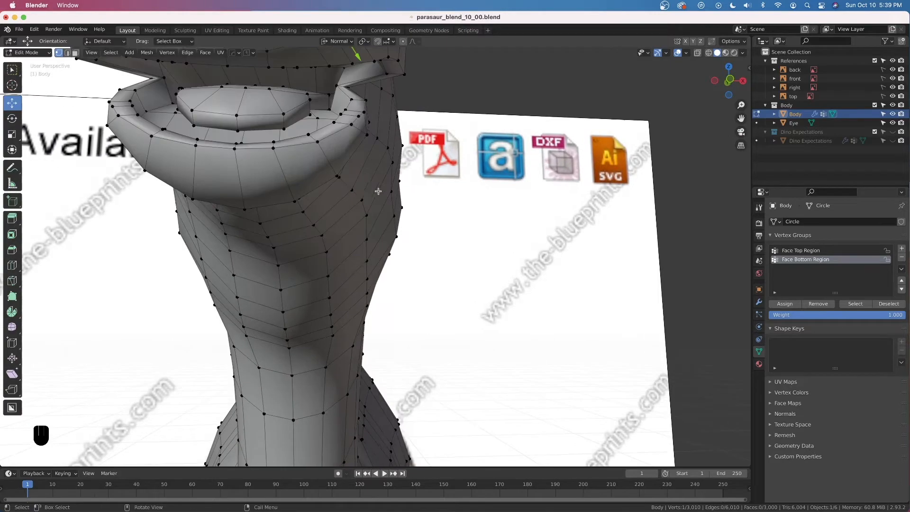
# Step: In face select mode, select the strip of six side faces running around the tongue's front edge
pyautogui.keyDown('shift'); pyautogui.moveTo(378, 191); pyautogui.dragTo(327, 286, button='middle'); pyautogui.keyUp('shift')
pyautogui.press('3')
pyautogui.keyDown('shift'); pyautogui.moveTo(174, 256); pyautogui.dragTo(218, 264, button='middle'); pyautogui.keyUp('shift')
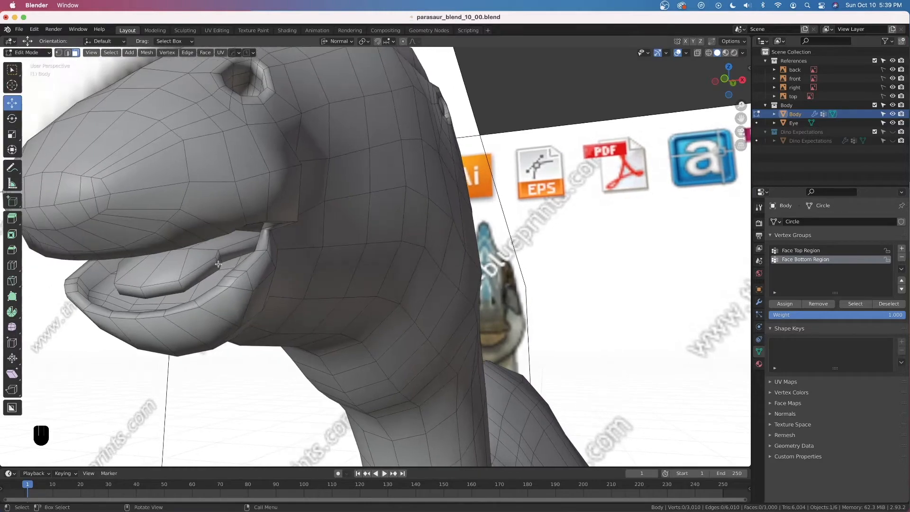
pyautogui.click(219, 262)
pyautogui.moveTo(218, 309); pyautogui.dragTo(277, 316, button='middle')
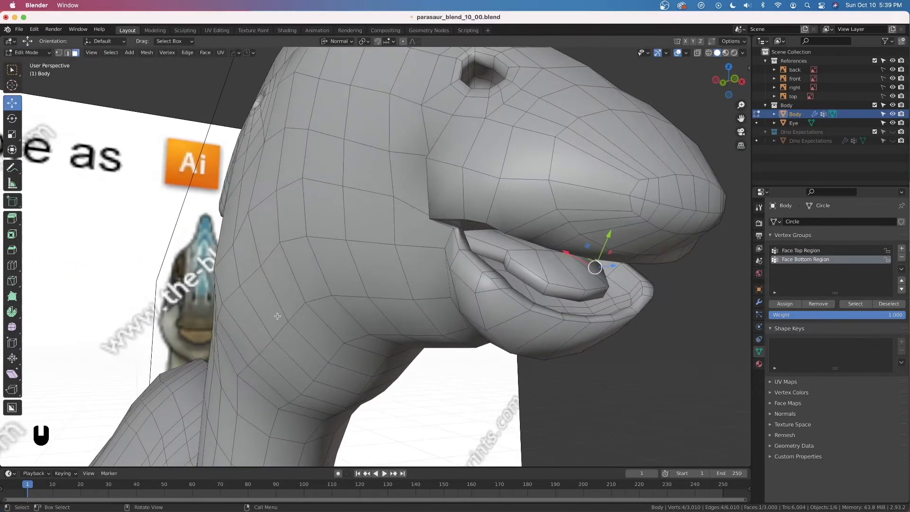
pyautogui.keyDown('ctrl'); pyautogui.click(506, 261); pyautogui.keyUp('ctrl')
pyautogui.press('super+z')
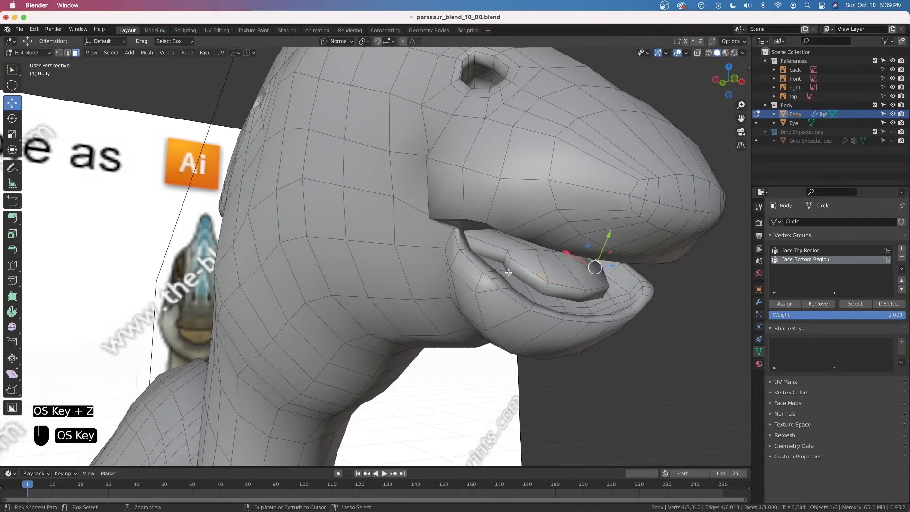
pyautogui.keyDown('ctrl'); pyautogui.click(533, 284); pyautogui.keyUp('ctrl')
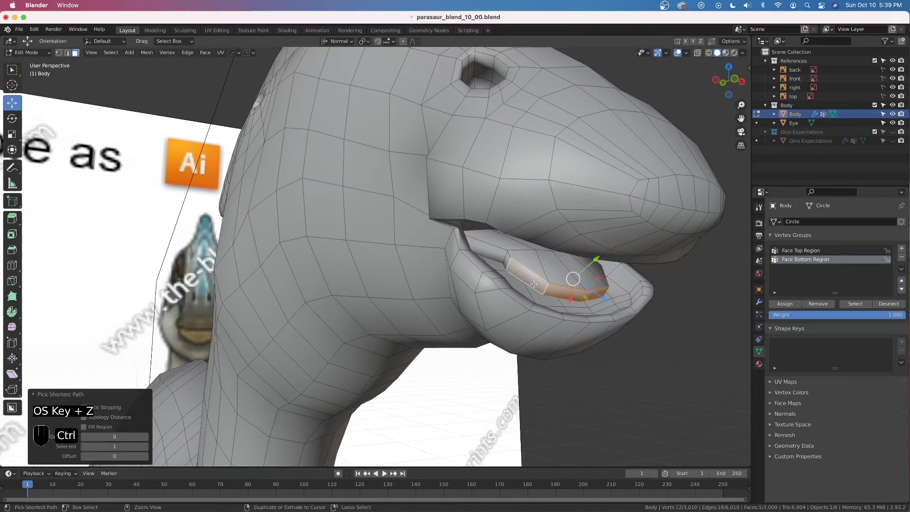
pyautogui.keyDown('ctrl'); pyautogui.click(507, 260); pyautogui.keyUp('ctrl')
# Step: Set the transform orientation to Global and widen the tongue's edge faces along X by a factor of 1.339
pyautogui.moveTo(525, 287); pyautogui.dragTo(424, 219, button='middle')
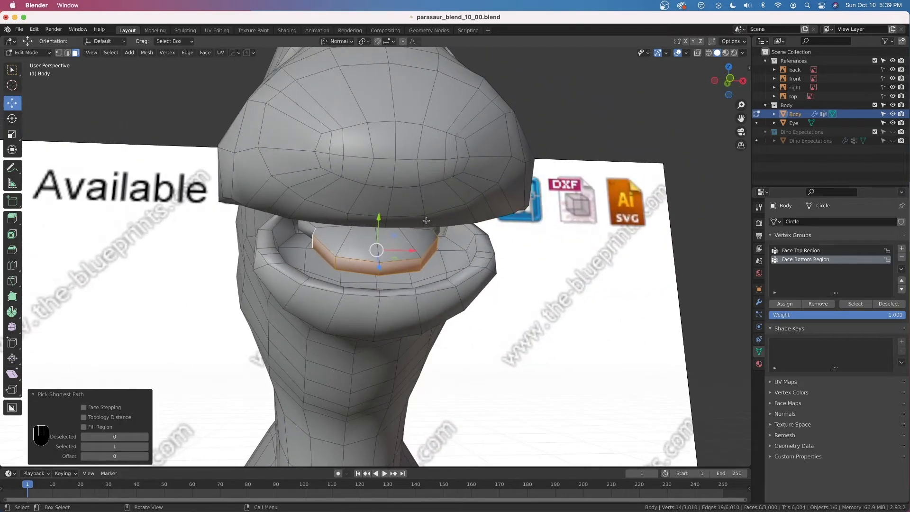
pyautogui.press('.')
pyautogui.press(',')
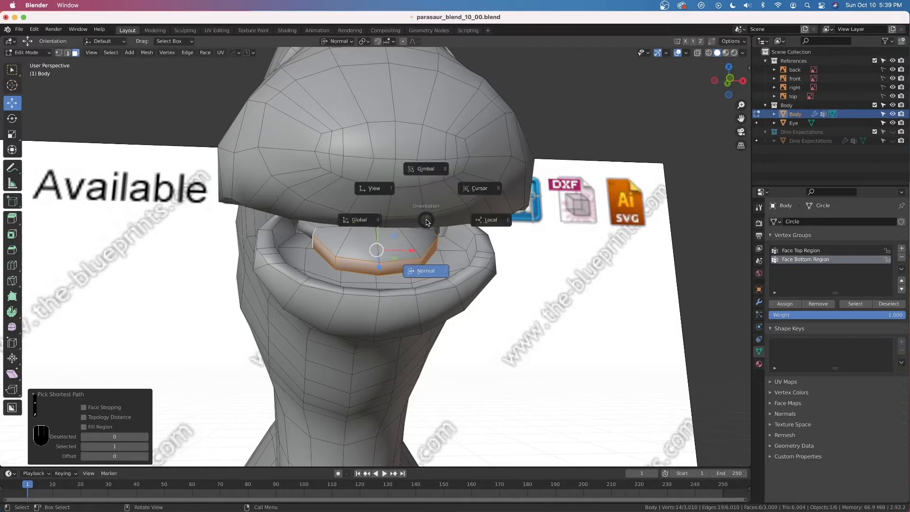
pyautogui.click(376, 221)
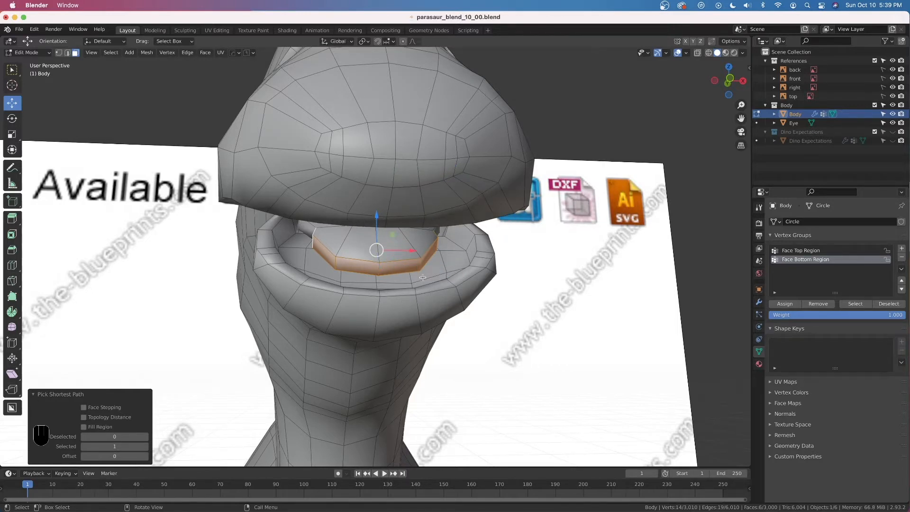
pyautogui.press('s')
pyautogui.press('x')
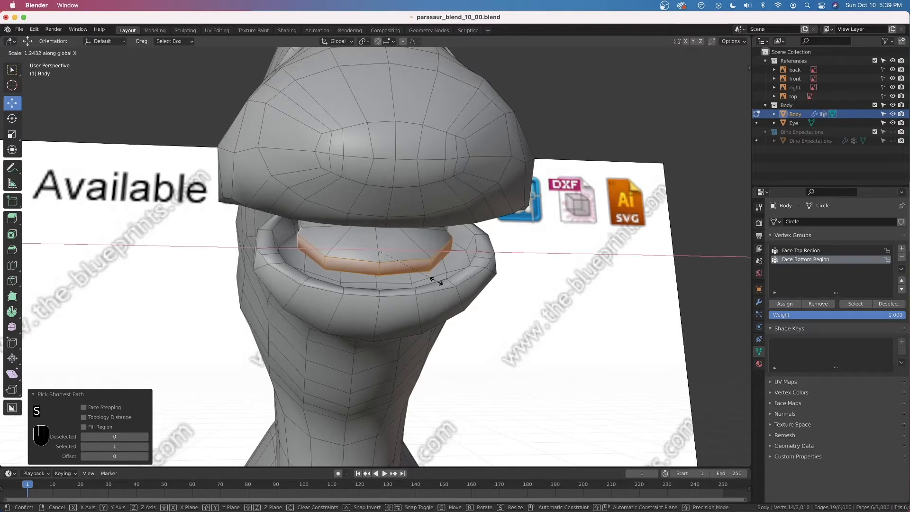
pyautogui.click(440, 283)
# Step: With X-ray on in the right view, move the tongue's edge faces about -0.001 m in Y and -0.0028 m in Z, then turn X-ray off
pyautogui.press('`')
pyautogui.click(477, 298)
pyautogui.keyDown('shift'); pyautogui.moveTo(163, 282); pyautogui.dragTo(415, 208, button='middle'); pyautogui.keyUp('shift')
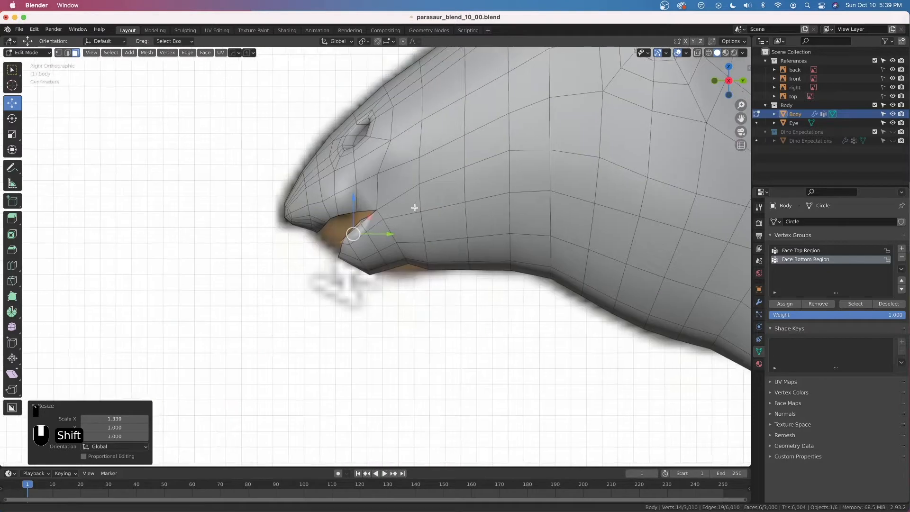
pyautogui.scroll(4, 394, 243)
pyautogui.hotkey('alt', 'z')
pyautogui.keyDown('shift'); pyautogui.moveTo(328, 218); pyautogui.dragTo(385, 190, button='middle'); pyautogui.keyUp('shift')
pyautogui.press('g')
pyautogui.press('shift')
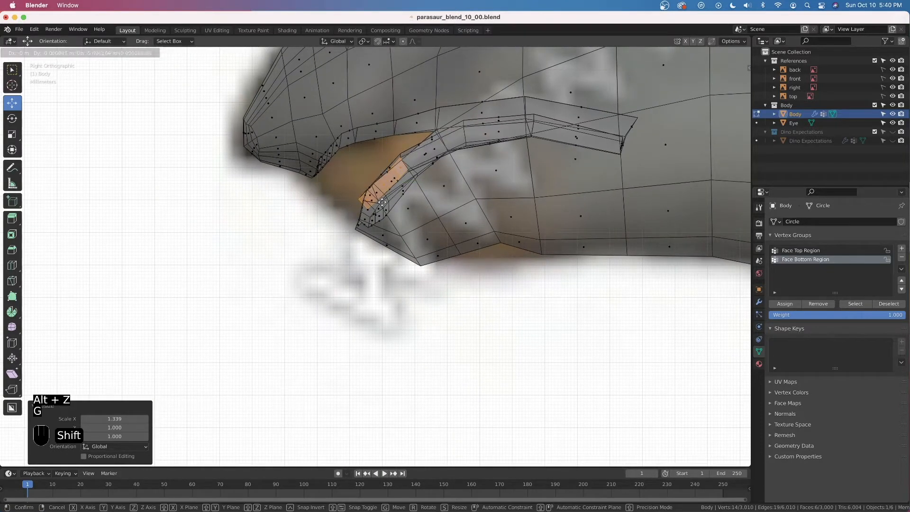
pyautogui.click(350, 282)
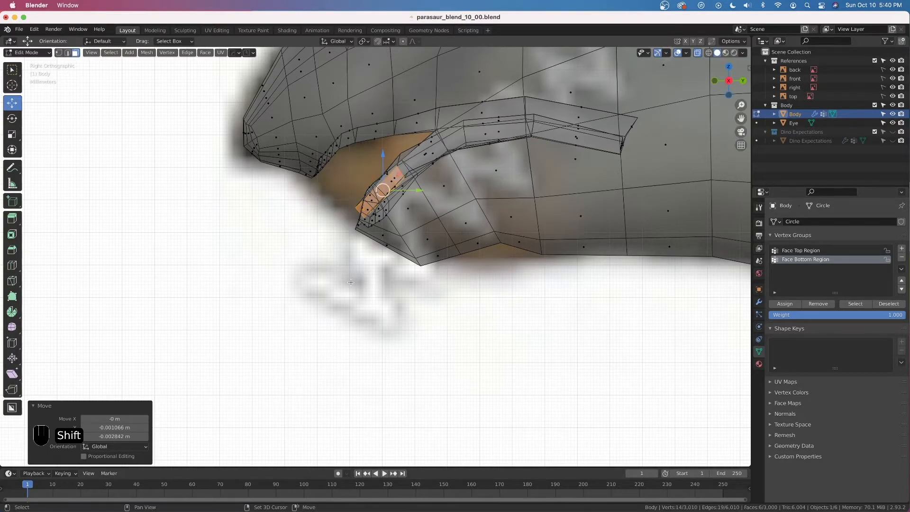
pyautogui.hotkey('alt', 'z')
# Step: Return to Object Mode and disable the Body's Multires modifier in the viewport
pyautogui.moveTo(368, 248); pyautogui.dragTo(471, 250, button='middle')
pyautogui.press('Tab')
pyautogui.moveTo(387, 214)
pyautogui.mouseDown(button='middle')
pyautogui.moveTo(432, 219)
pyautogui.moveTo(400, 224)
pyautogui.mouseUp(button='middle')
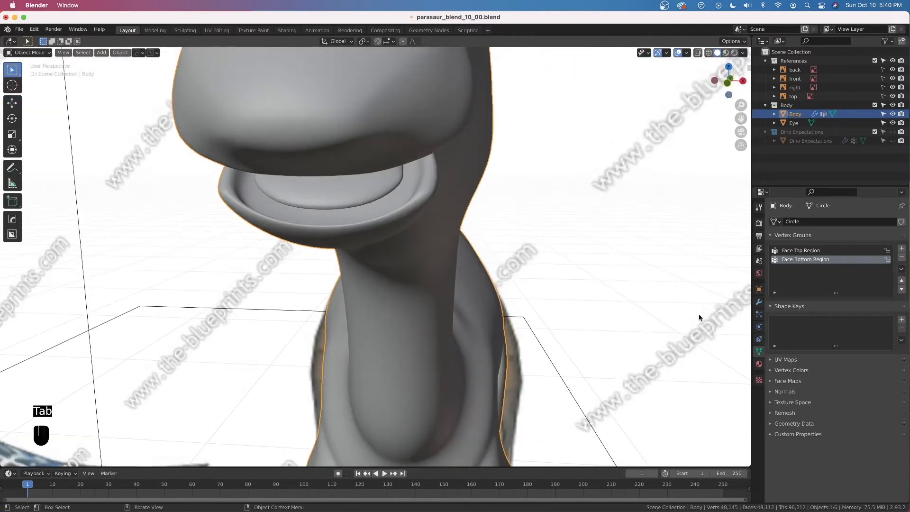
pyautogui.click(759, 302)
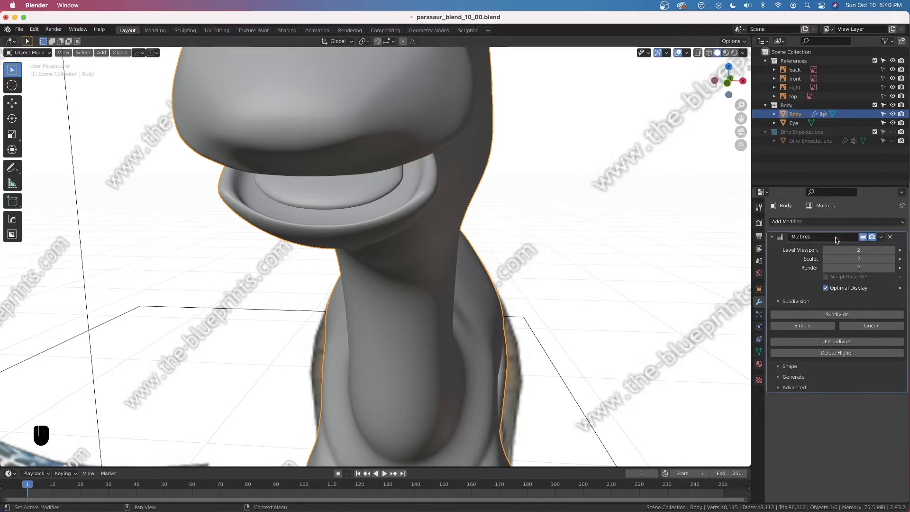
pyautogui.click(862, 237)
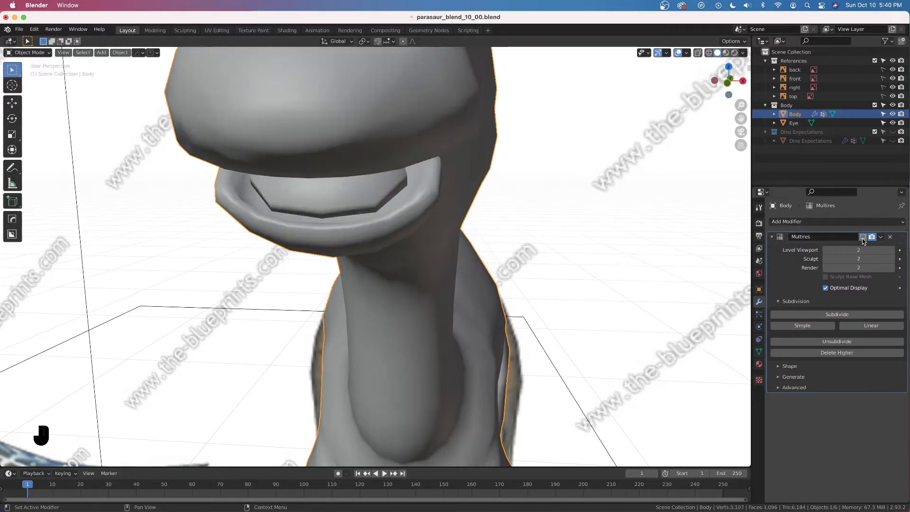
# Step: Save the file and add a Subdivision Surface modifier to the Body
pyautogui.click(821, 221)
pyautogui.click(821, 223)
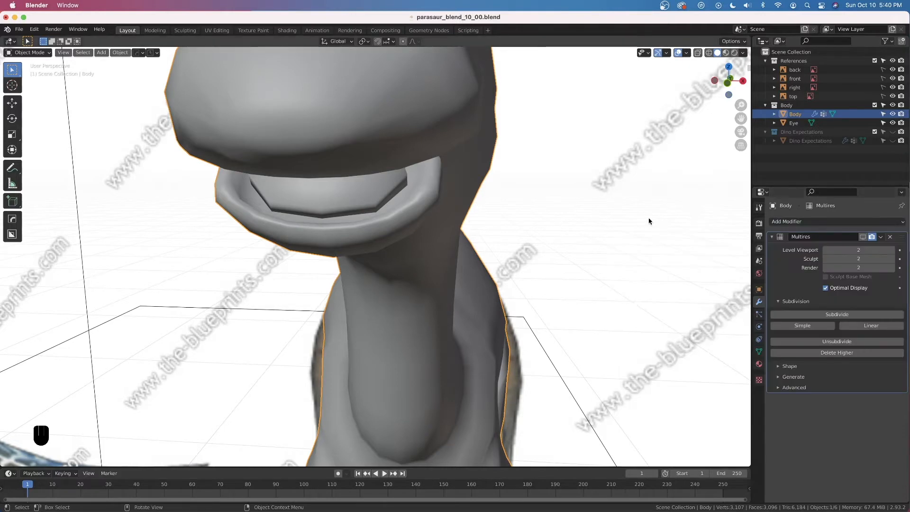
pyautogui.press('super+s')
pyautogui.click(815, 222)
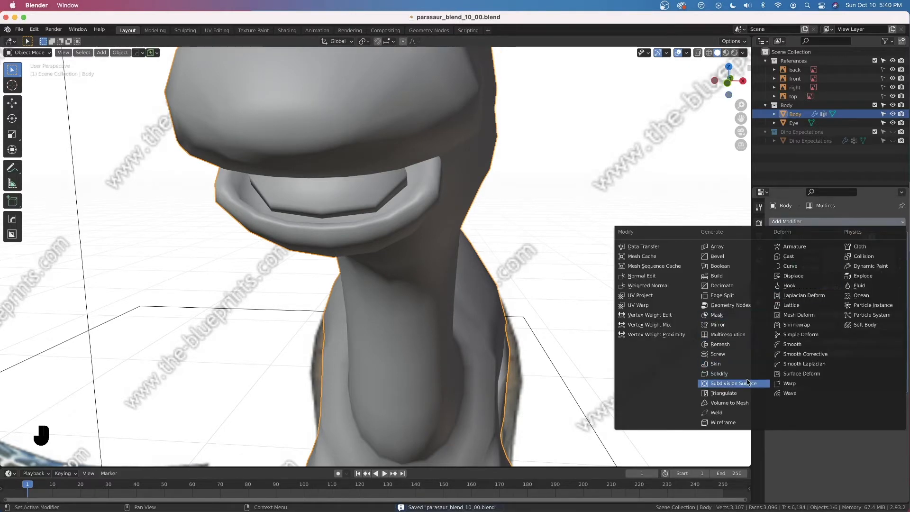
pyautogui.click(733, 383)
# Step: Enter Edit Mode on the Body and examine the tongue's edge faces against the lower jaw from the front and right side
pyautogui.moveTo(457, 241); pyautogui.dragTo(458, 262, button='middle')
pyautogui.moveTo(445, 299); pyautogui.dragTo(416, 225, button='middle')
pyautogui.press('Tab')
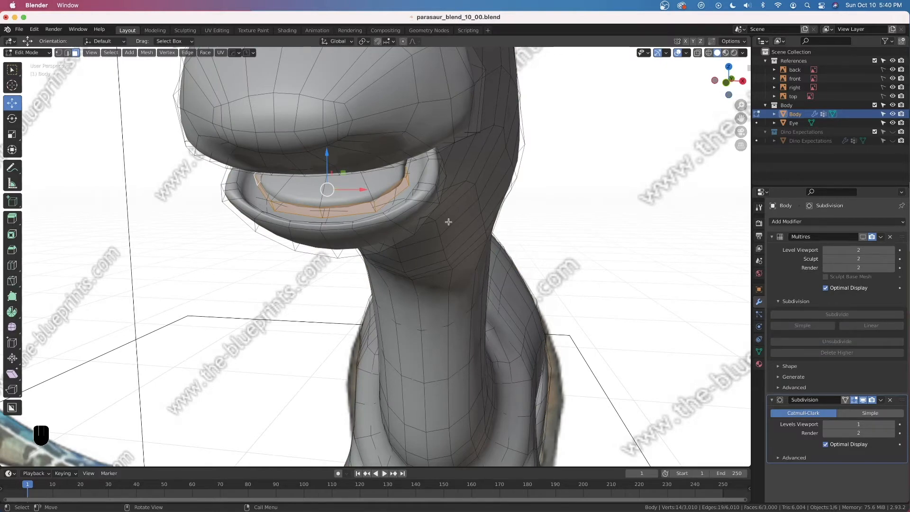
pyautogui.moveTo(564, 323); pyautogui.dragTo(512, 304, button='middle')
pyautogui.press('`')
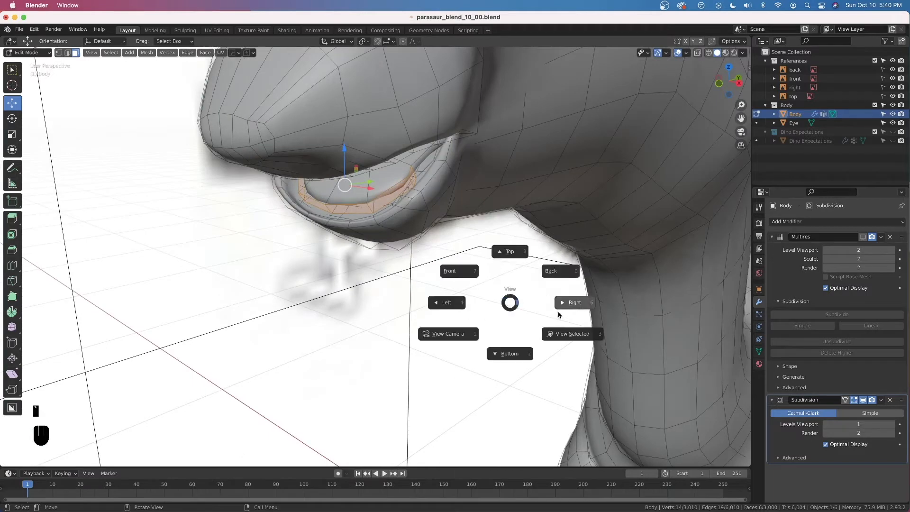
pyautogui.click(574, 303)
pyautogui.scroll(2, 416, 241)
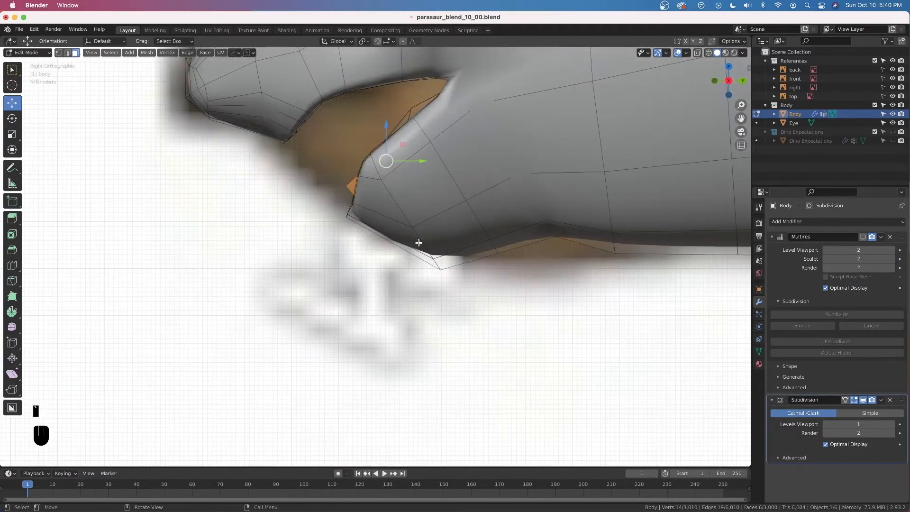
pyautogui.moveTo(278, 190); pyautogui.dragTo(417, 195, button='middle')
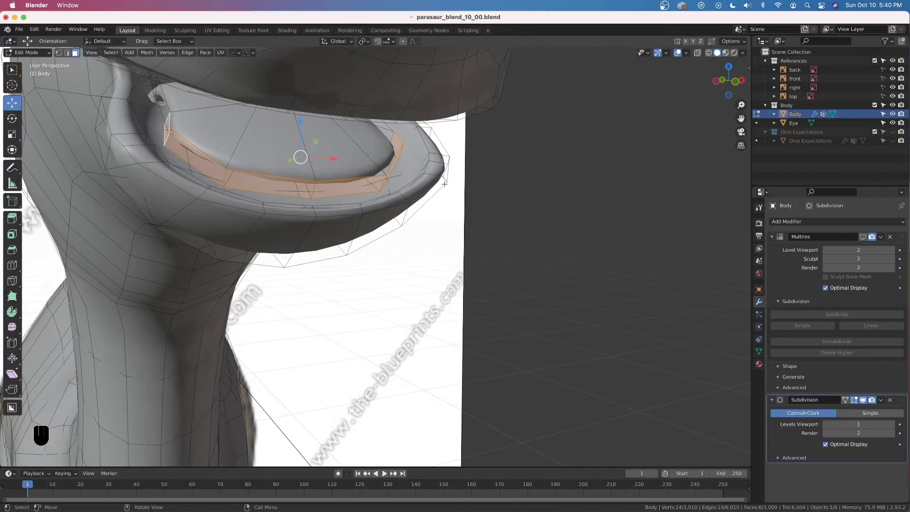
# Step: Select the row of seven faces along the lower jaw's outer rim and set the transform orientation to Normal
pyautogui.click(420, 180)
pyautogui.keyDown('ctrl'); pyautogui.click(230, 210); pyautogui.keyUp('ctrl')
pyautogui.moveTo(231, 210); pyautogui.dragTo(277, 233, button='middle')
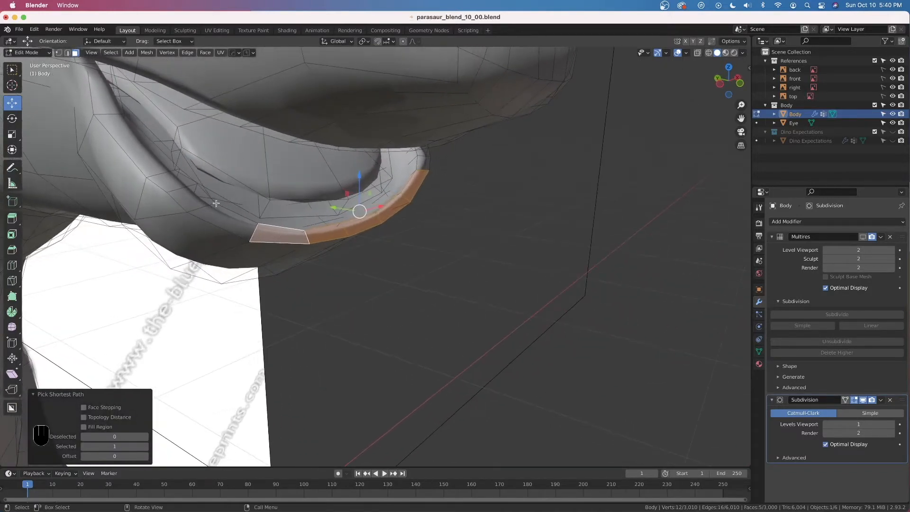
pyautogui.keyDown('shift'); pyautogui.click(239, 228); pyautogui.keyUp('shift')
pyautogui.keyDown('shift'); pyautogui.click(428, 167); pyautogui.keyUp('shift')
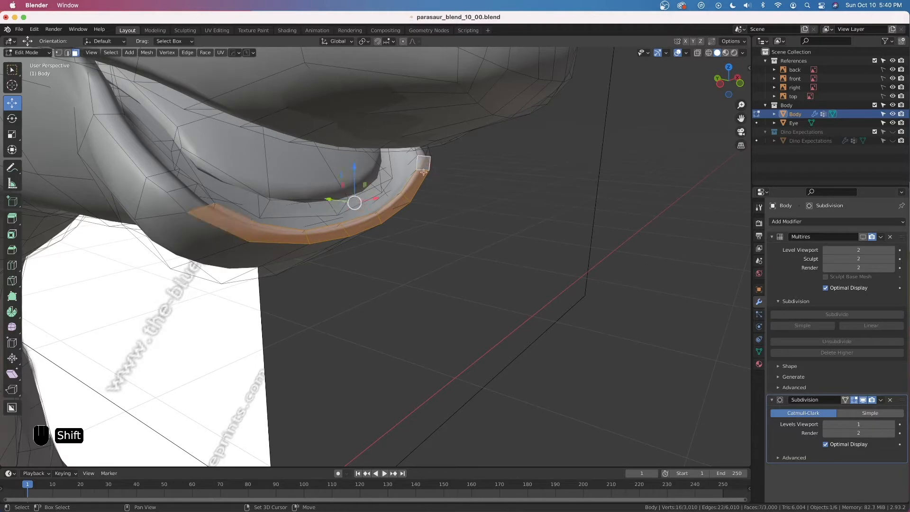
pyautogui.moveTo(406, 203)
pyautogui.mouseDown(button='middle')
pyautogui.moveTo(409, 176)
pyautogui.moveTo(415, 206)
pyautogui.mouseUp(button='middle')
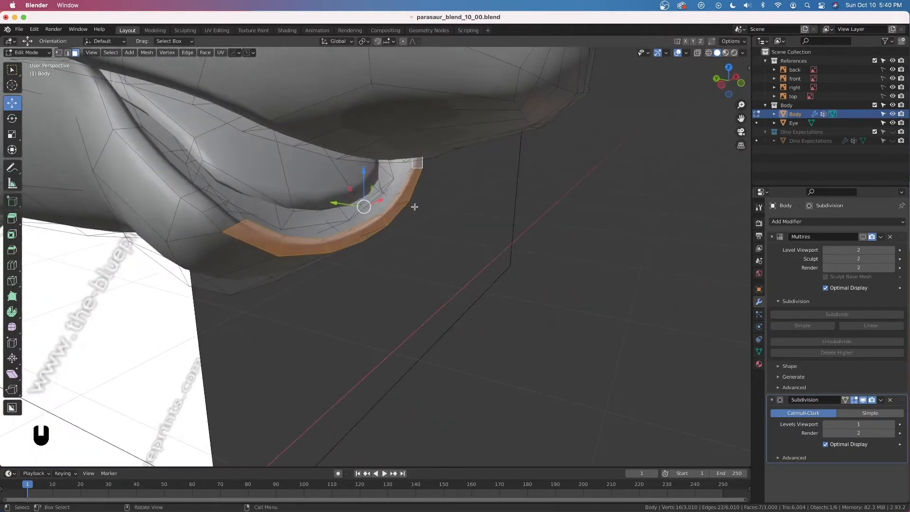
pyautogui.press(',')
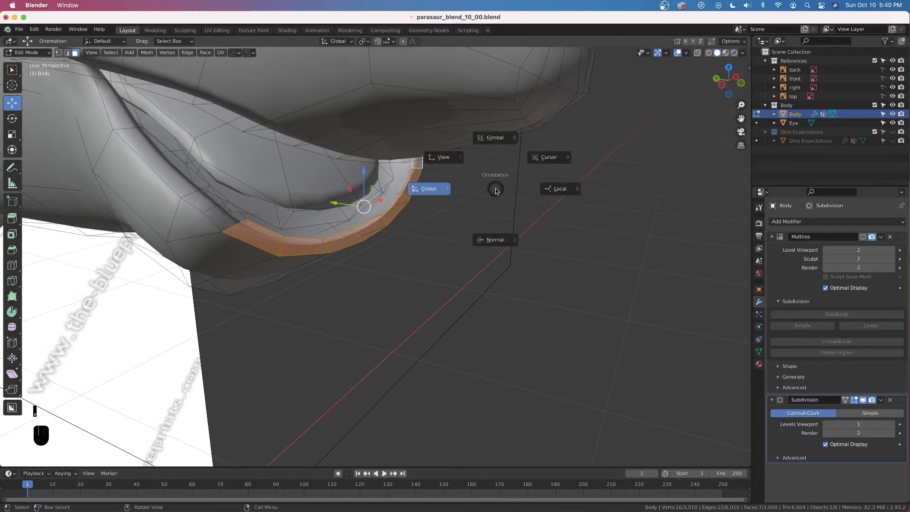
pyautogui.press(',')
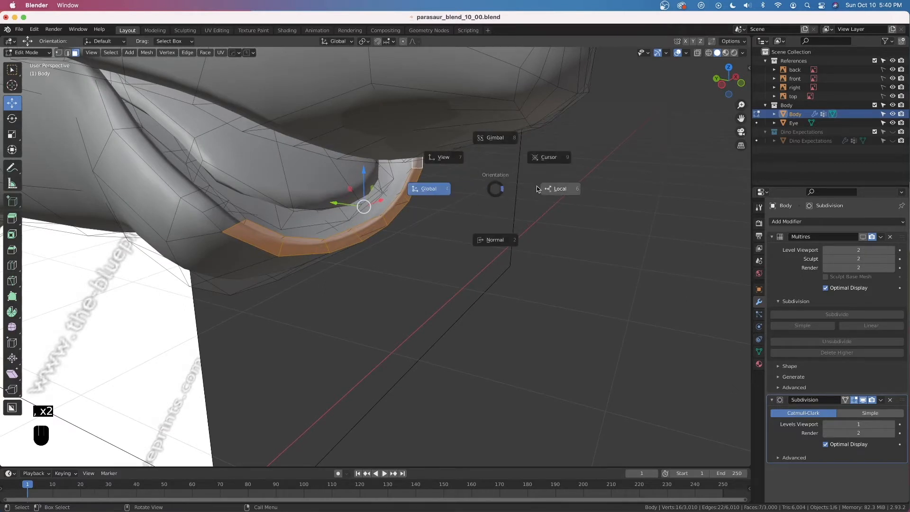
pyautogui.click(503, 232)
pyautogui.moveTo(356, 225); pyautogui.dragTo(364, 227, button='middle')
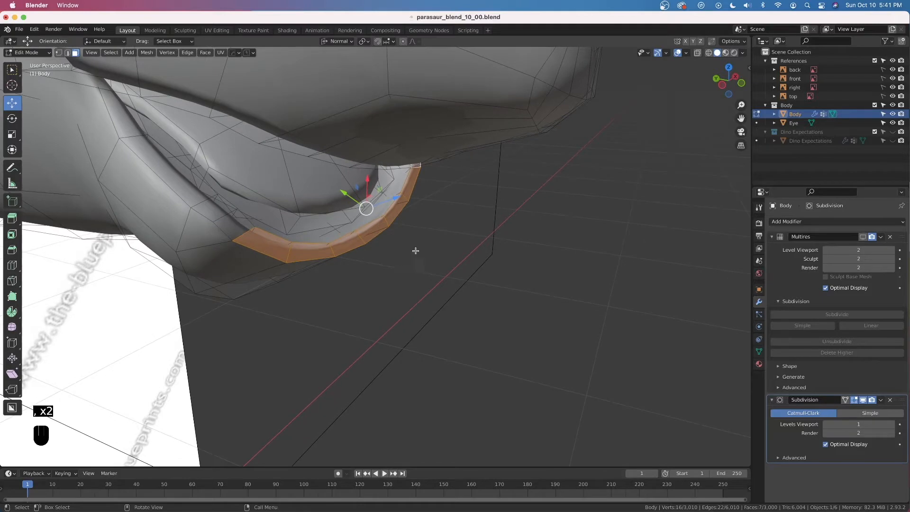
# Step: Try to scale the selected jaw rim faces along normal Y, also with Individual Origins as pivot, and set the pivot to Active Element
pyautogui.press('s')
pyautogui.press('y')
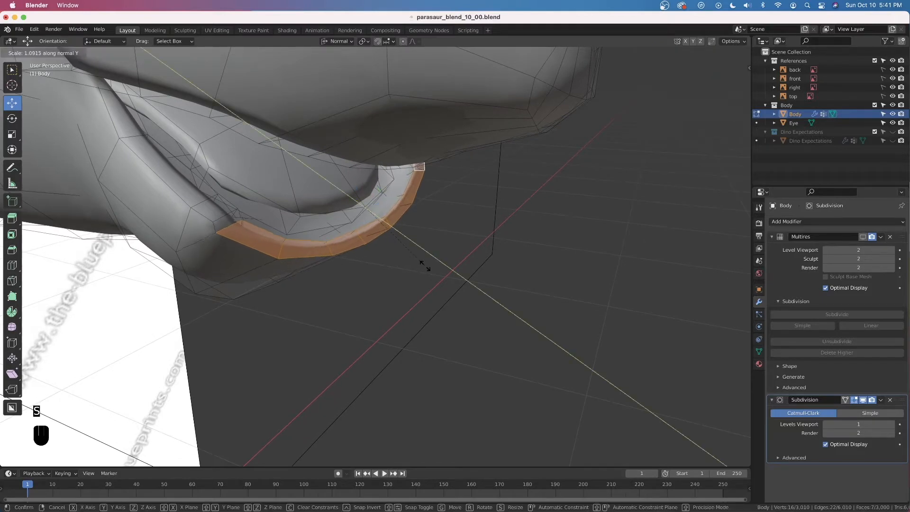
pyautogui.rightClick(424, 265)
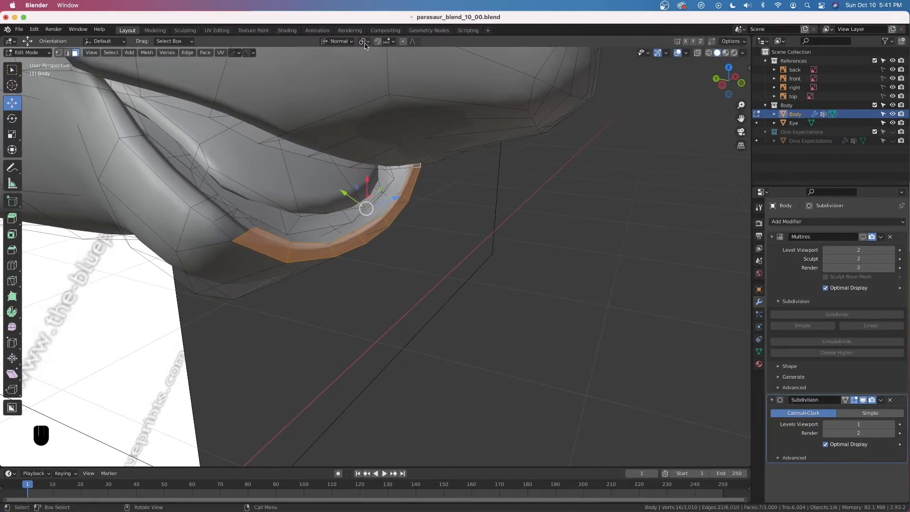
pyautogui.click(365, 46)
pyautogui.click(368, 71)
pyautogui.press('s')
pyautogui.press('y')
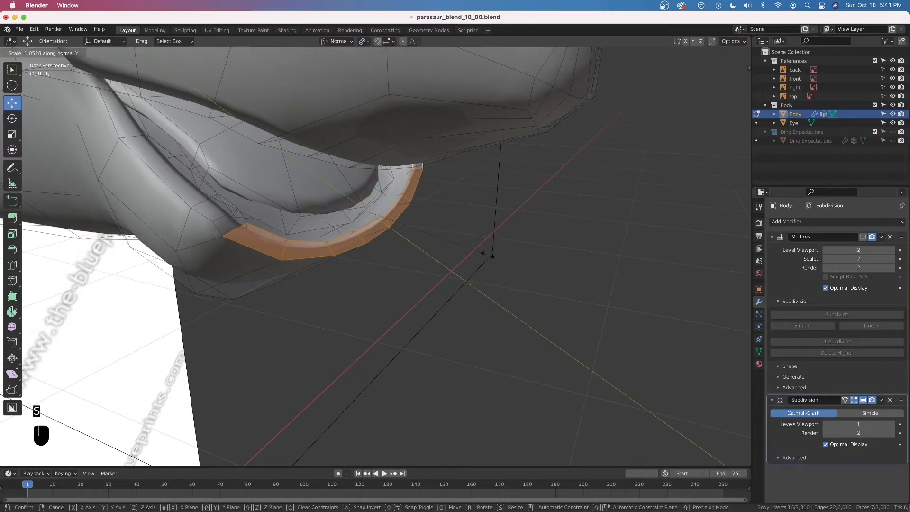
pyautogui.click(483, 254)
pyautogui.click(364, 44)
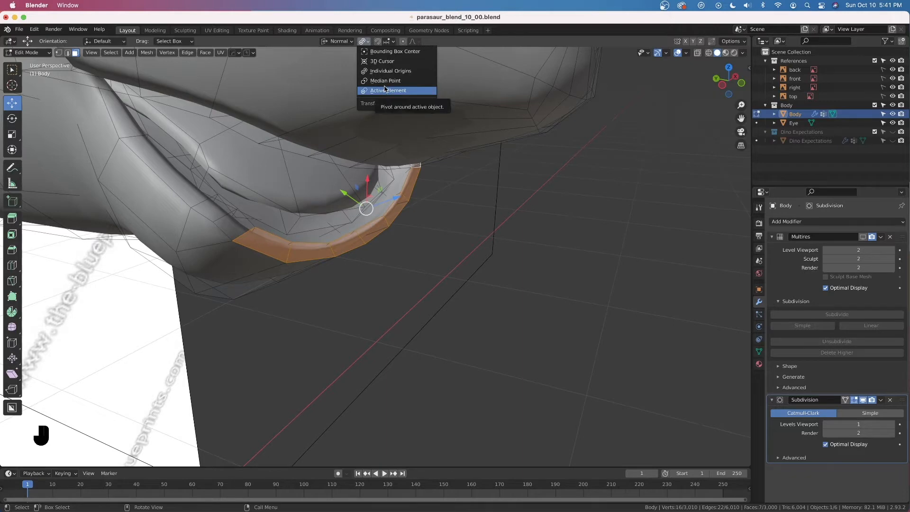
pyautogui.click(385, 90)
# Step: Switch to vertex selection and select the chain of eight vertices along the lower jaw's outer rim
pyautogui.click(58, 52)
pyautogui.moveTo(218, 263); pyautogui.dragTo(209, 242, button='middle')
pyautogui.click(190, 217)
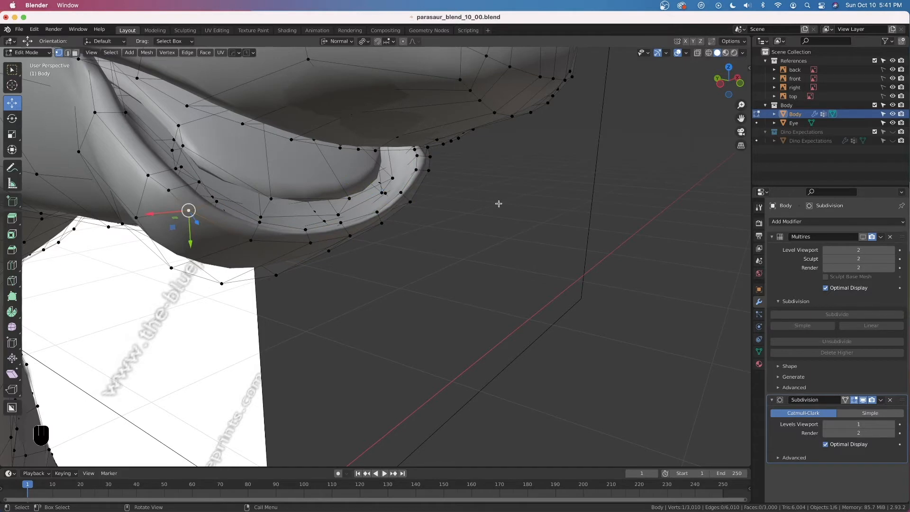
pyautogui.moveTo(499, 203); pyautogui.dragTo(465, 192, button='middle')
pyautogui.keyDown('ctrl'); pyautogui.click(452, 196); pyautogui.keyUp('ctrl')
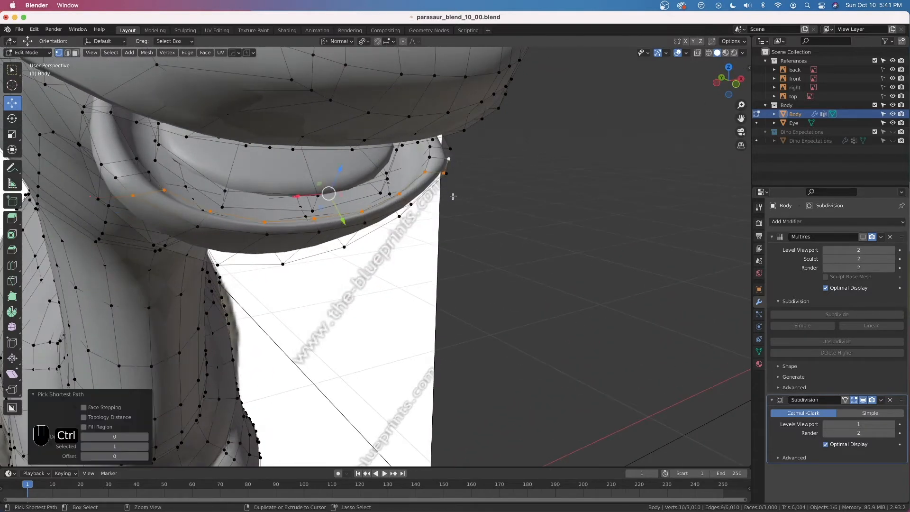
pyautogui.press('super+z')
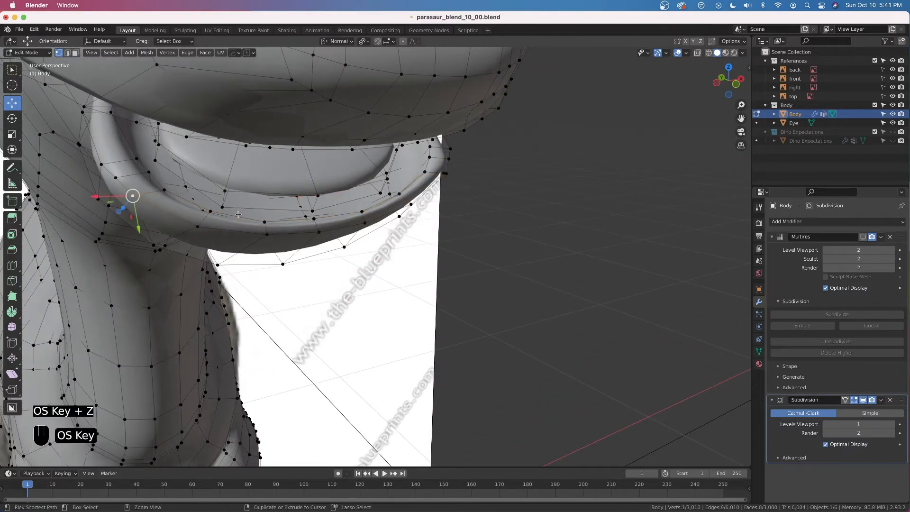
pyautogui.keyDown('ctrl'); pyautogui.click(265, 223); pyautogui.keyUp('ctrl')
pyautogui.moveTo(265, 223); pyautogui.dragTo(410, 220, button='middle')
pyautogui.keyDown('ctrl'); pyautogui.click(408, 201); pyautogui.keyUp('ctrl')
pyautogui.keyDown('shift'); pyautogui.click(451, 163); pyautogui.keyUp('shift')
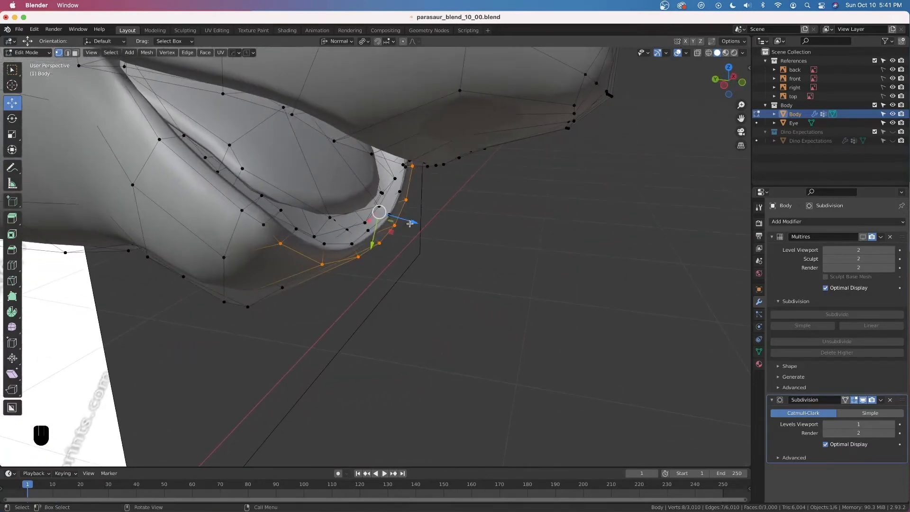
# Step: Move the selected jaw rim vertices slightly outward along their normal orientation and check the smoothed lip in Object Mode
pyautogui.moveTo(410, 224); pyautogui.dragTo(414, 226)
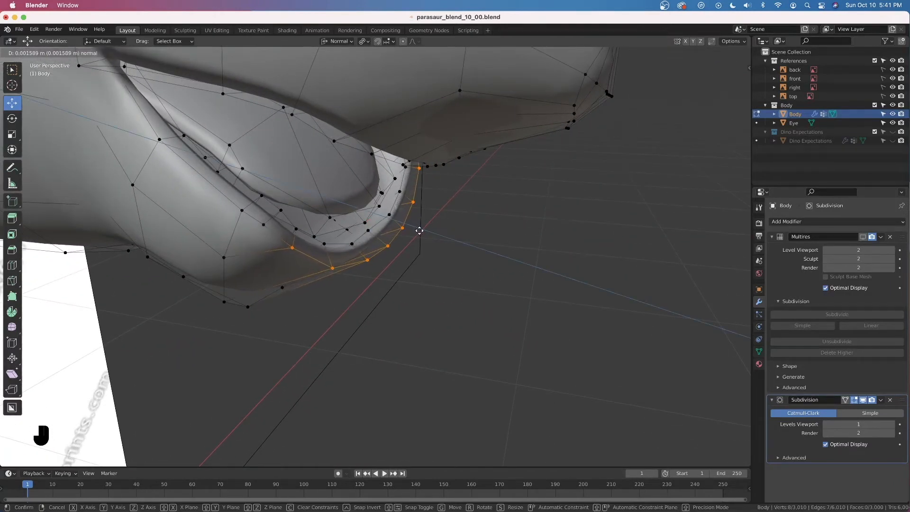
pyautogui.moveTo(422, 233); pyautogui.dragTo(422, 232)
pyautogui.moveTo(421, 233)
pyautogui.mouseDown(button='middle')
pyautogui.moveTo(268, 256)
pyautogui.moveTo(391, 252)
pyautogui.moveTo(376, 254)
pyautogui.moveTo(410, 237)
pyautogui.mouseUp(button='middle')
pyautogui.moveTo(414, 228); pyautogui.dragTo(424, 232)
pyautogui.moveTo(424, 232); pyautogui.dragTo(405, 252, button='middle')
pyautogui.moveTo(395, 250); pyautogui.dragTo(396, 247)
pyautogui.moveTo(396, 247); pyautogui.dragTo(327, 213, button='middle')
pyautogui.press('Tab')
pyautogui.press('Tab')
# Step: Switch to face selection and select the strip of six faces around the tongue's edge
pyautogui.click(75, 53)
pyautogui.click(418, 153)
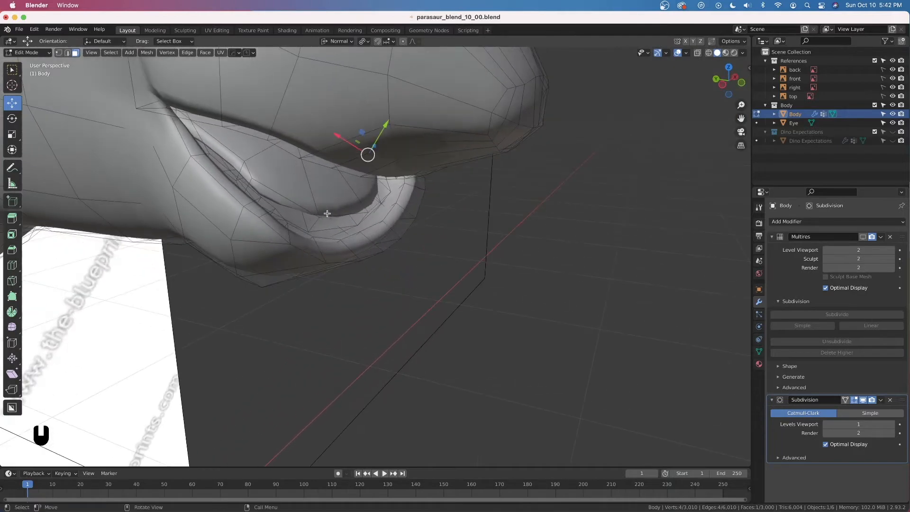
pyautogui.keyDown('ctrl'); pyautogui.click(243, 176); pyautogui.keyUp('ctrl')
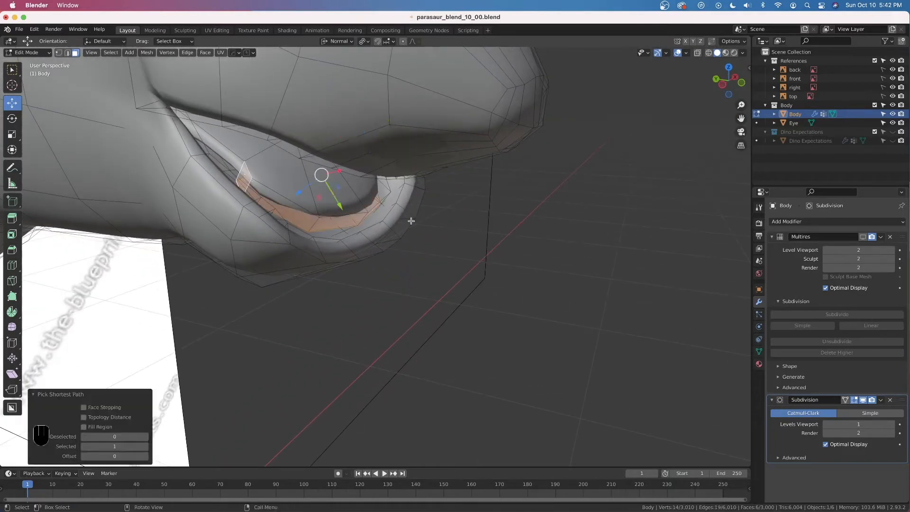
pyautogui.press('super+z')
pyautogui.moveTo(412, 219); pyautogui.dragTo(382, 217, button='middle')
pyautogui.keyDown('ctrl'); pyautogui.click(321, 214); pyautogui.keyUp('ctrl')
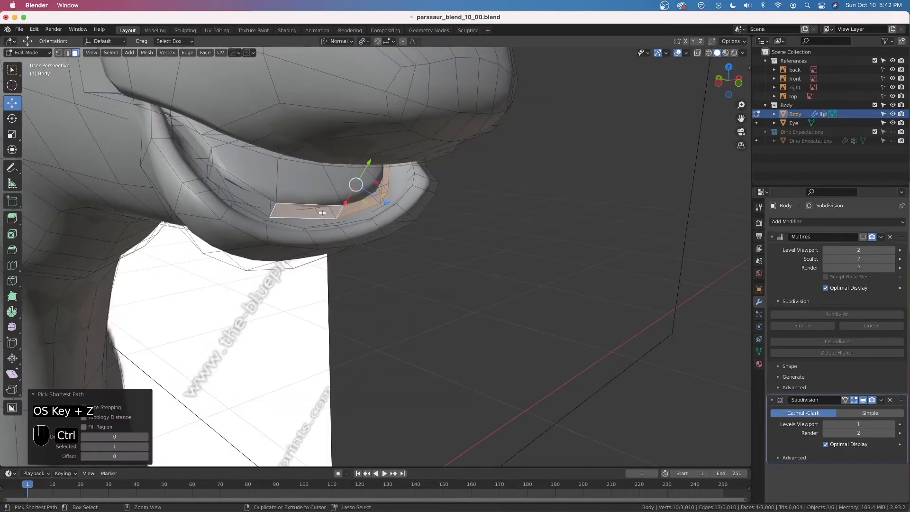
pyautogui.moveTo(245, 199); pyautogui.dragTo(227, 180, button='middle')
pyautogui.keyDown('shift'); pyautogui.click(228, 180); pyautogui.keyUp('shift')
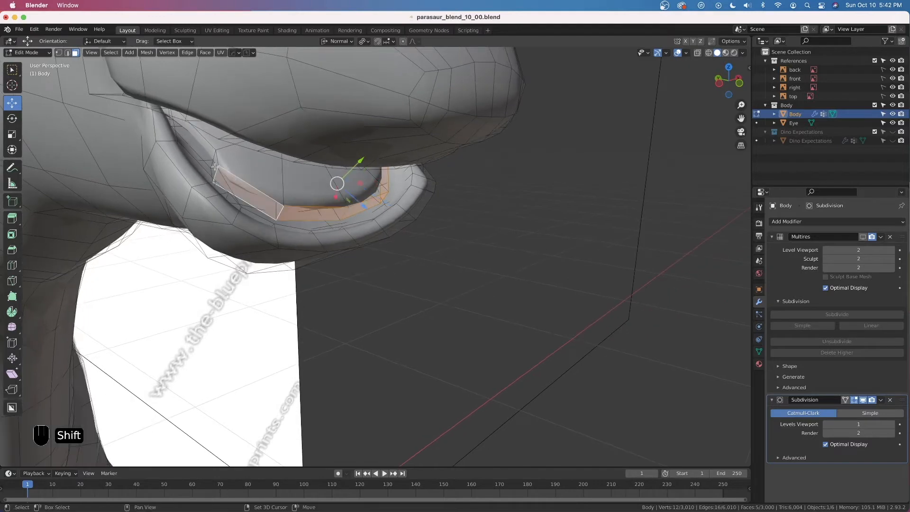
# Step: With X-ray on in the right view, move the tongue's edge faces about -0.0013 m in Y and -0.0014 m in Z, then turn X-ray off
pyautogui.press('KP_3')
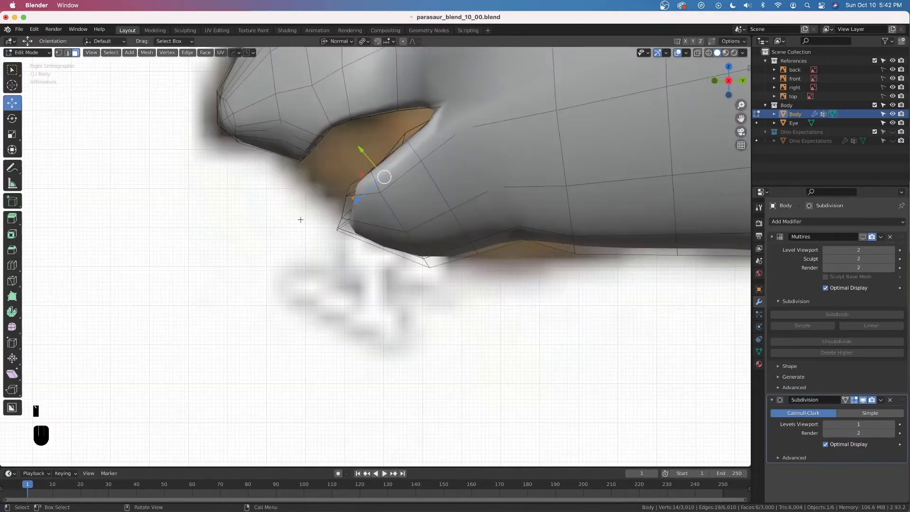
pyautogui.hotkey('alt', 'z')
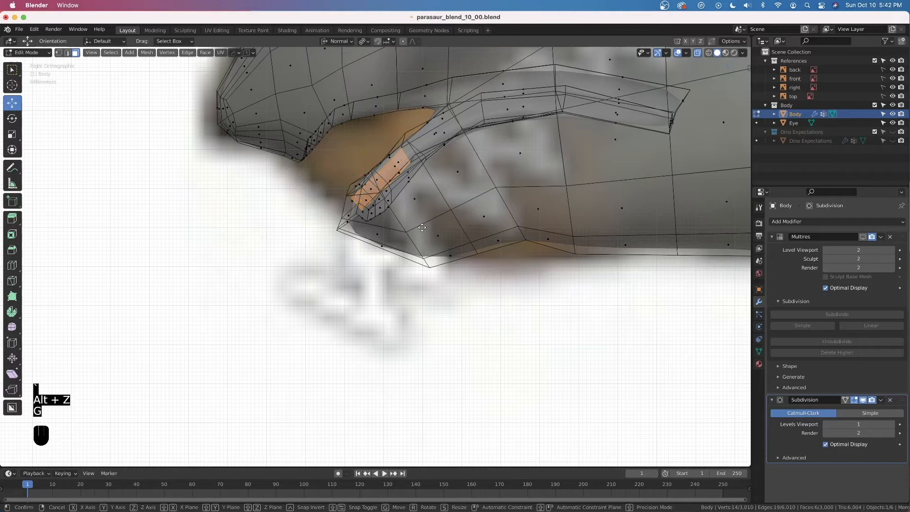
pyautogui.press('g')
pyautogui.press('shift')
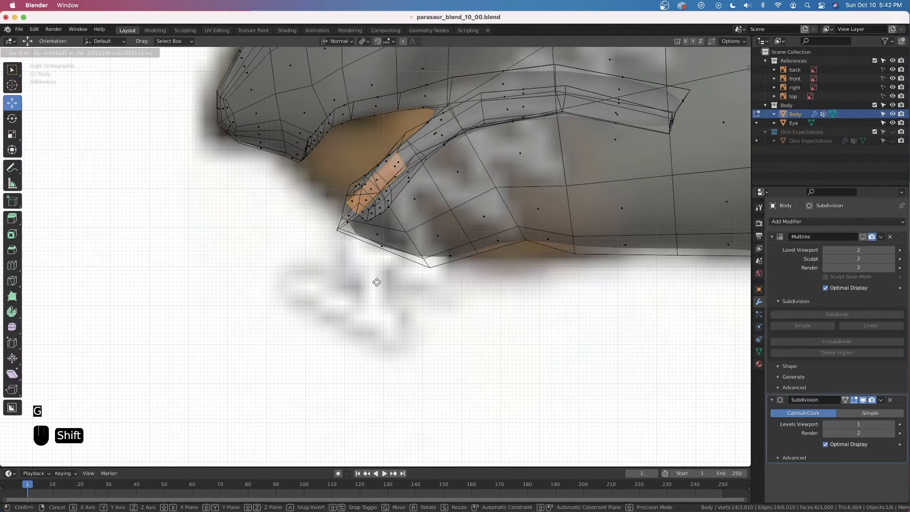
pyautogui.click(372, 283)
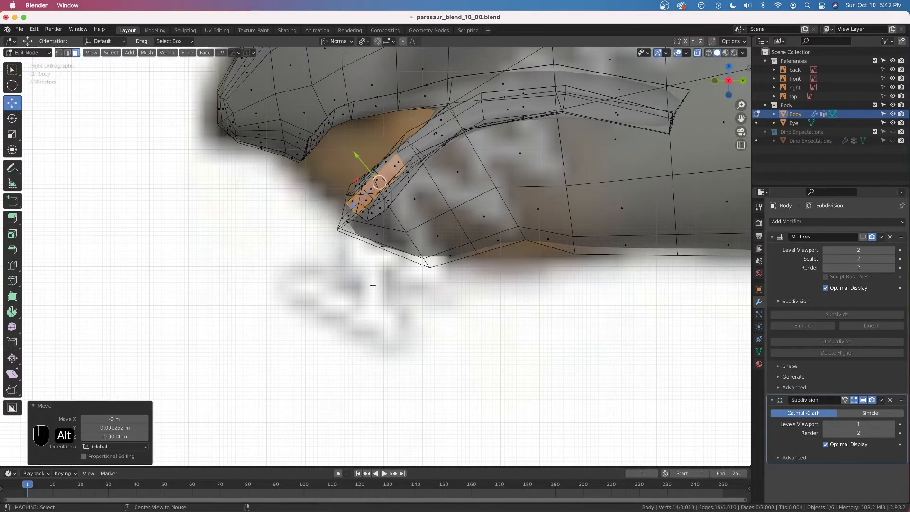
pyautogui.hotkey('alt', 'z')
# Step: Return to Object Mode, save the file and review the mouth and the whole head
pyautogui.moveTo(359, 255); pyautogui.dragTo(437, 295, button='middle')
pyautogui.press('Tab')
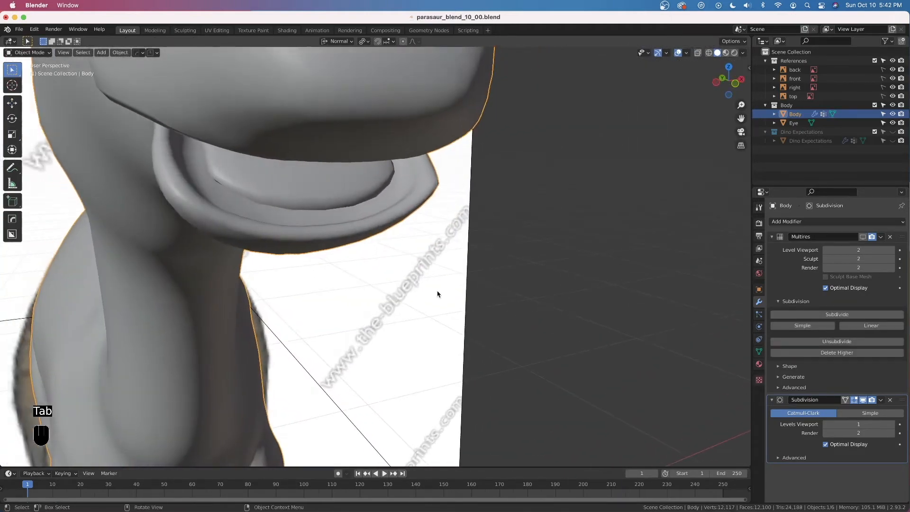
pyautogui.press('super+s')
pyautogui.scroll(-3, 419, 291)
pyautogui.moveTo(404, 179); pyautogui.dragTo(380, 211, button='middle')
pyautogui.scroll(-3, 383, 171)
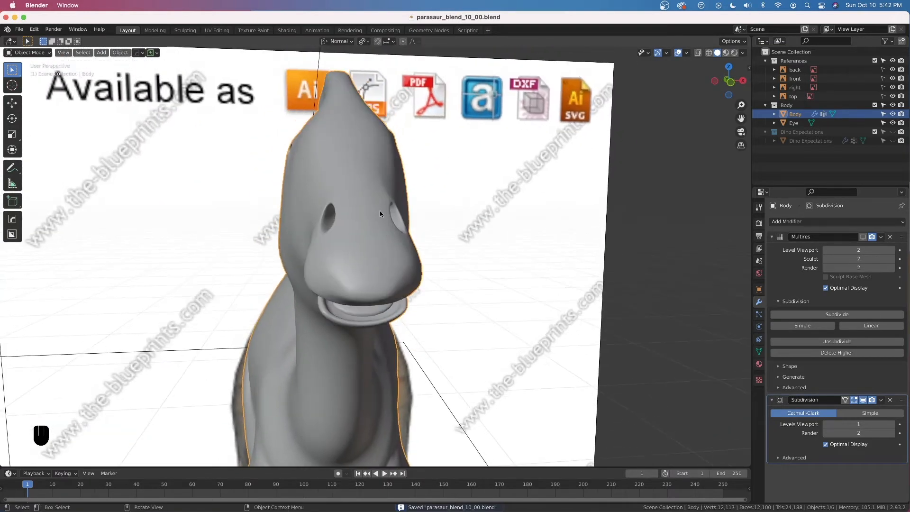
# Step: In the front view, enter Edit Mode on the Body and select the three vertices across the snout between the nostrils
pyautogui.press('`')
pyautogui.click(372, 205)
pyautogui.scroll(2, 380, 204)
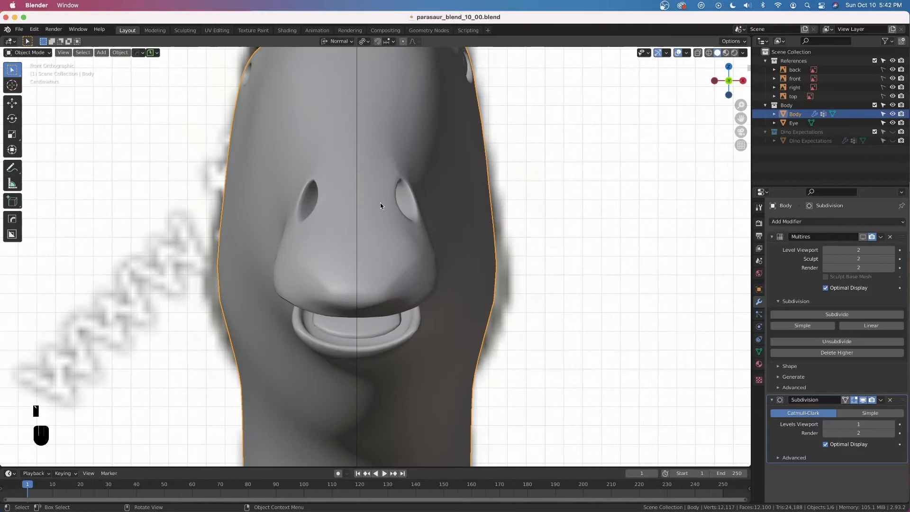
pyautogui.press('Tab')
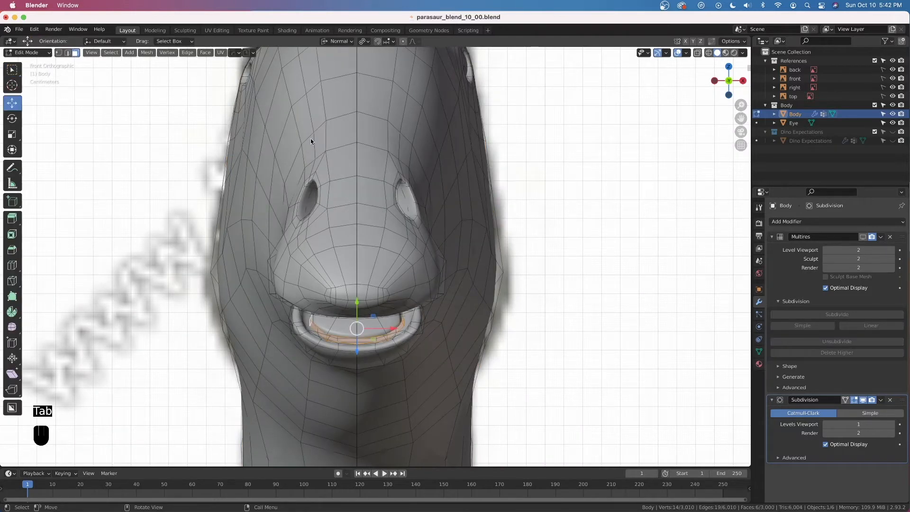
pyautogui.click(58, 53)
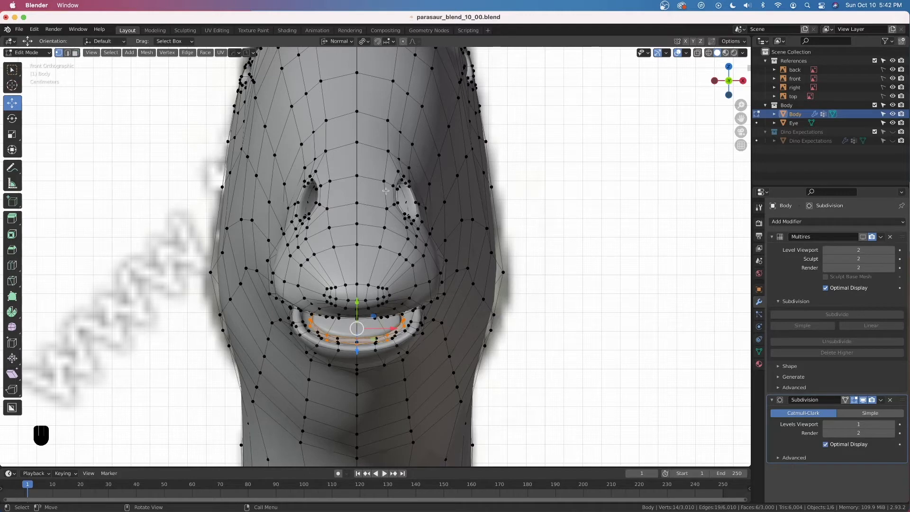
pyautogui.click(386, 208)
pyautogui.keyDown('ctrl'); pyautogui.click(327, 209); pyautogui.keyUp('ctrl')
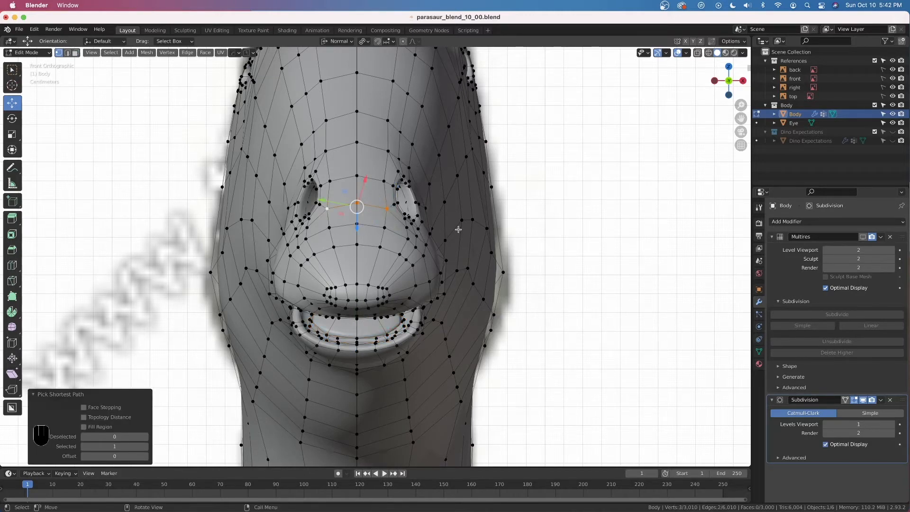
# Step: Set the orientation to Global and the pivot to Median Point, and scale the three snout vertices to 0.837 along X
pyautogui.press(',')
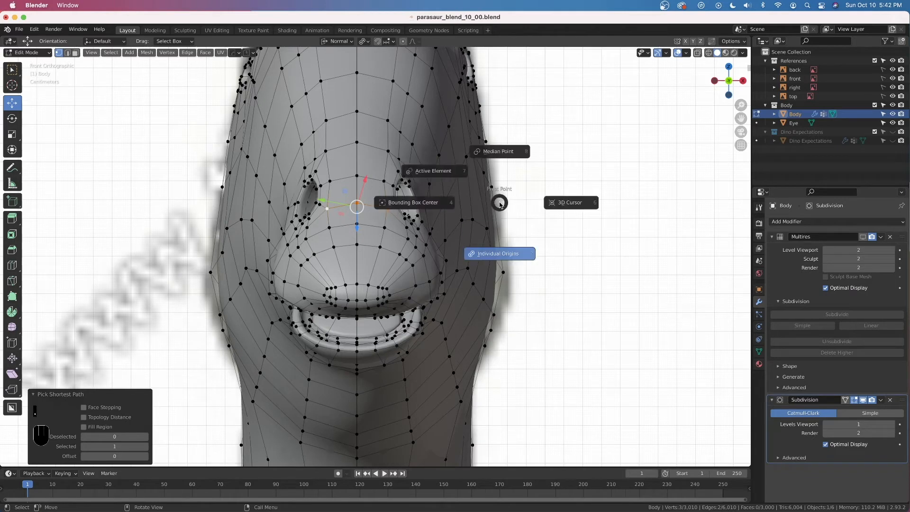
pyautogui.click(459, 206)
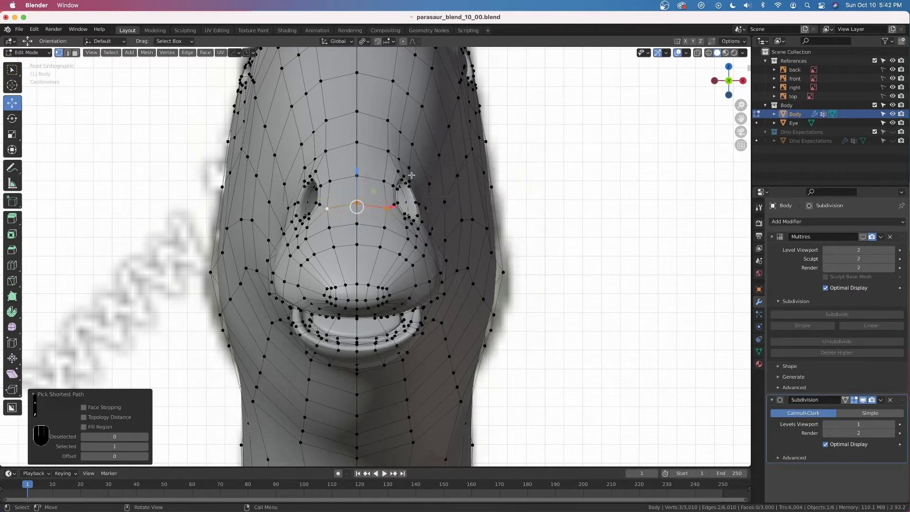
pyautogui.click(367, 43)
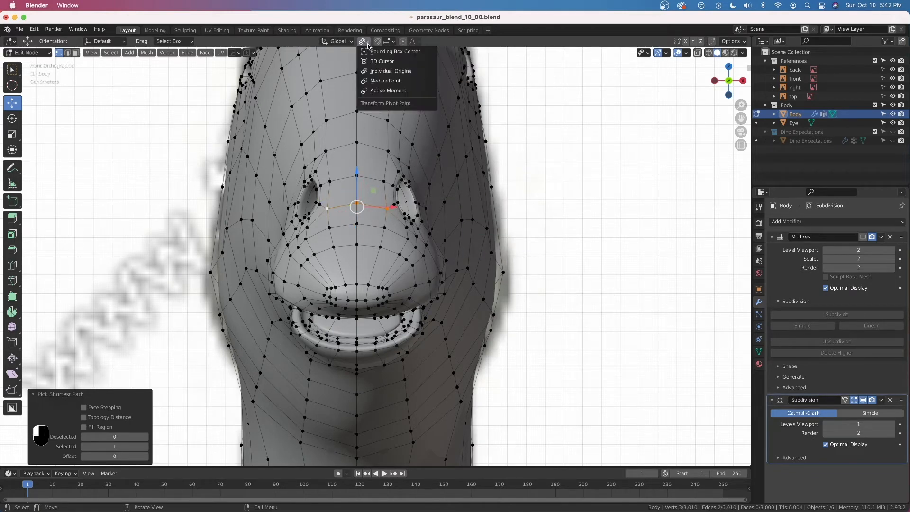
pyautogui.click(377, 78)
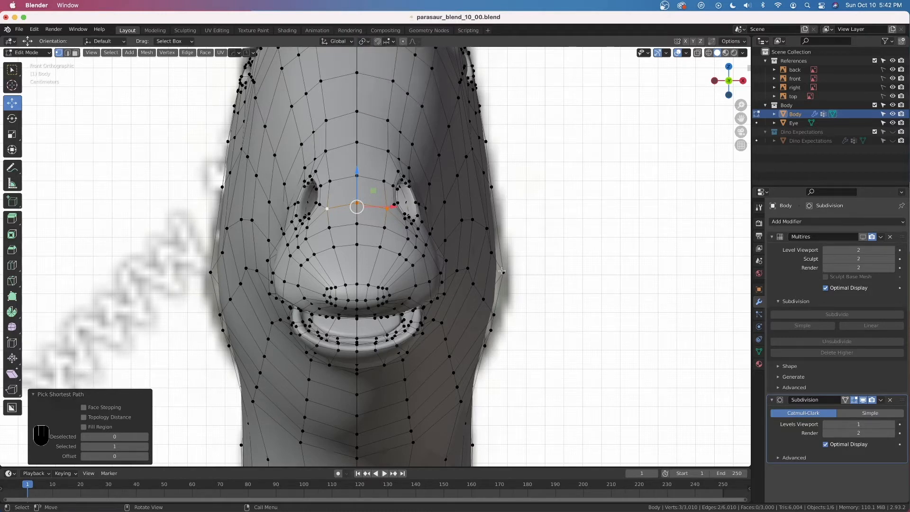
pyautogui.press('s')
pyautogui.press('x')
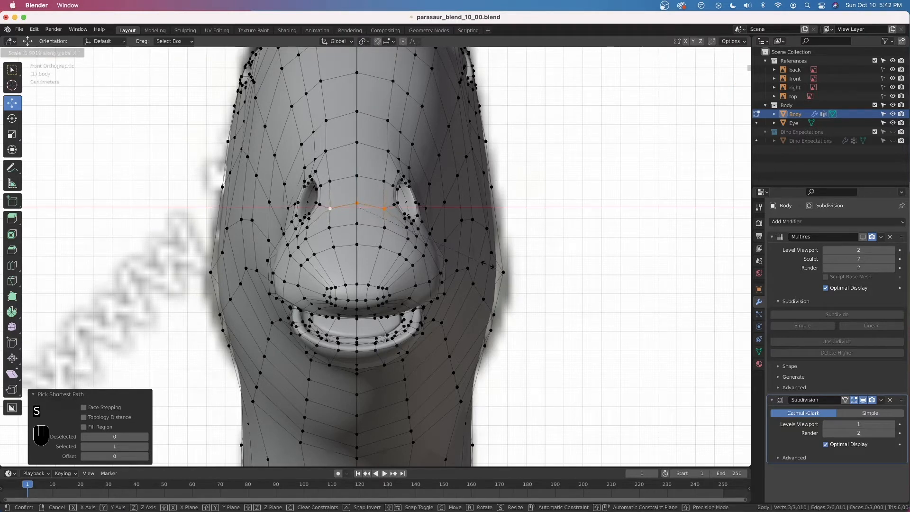
pyautogui.click(475, 260)
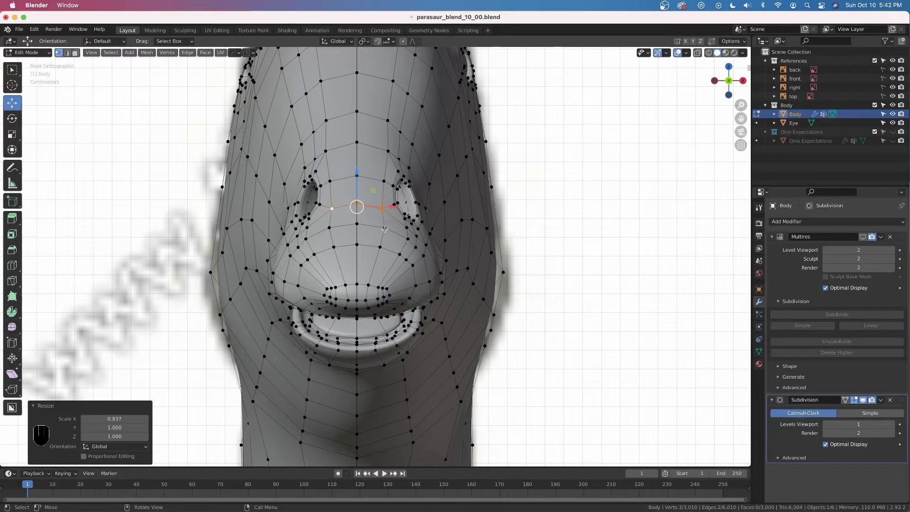
# Step: Select the row of three vertices across the snout just below the nostrils and scale it narrower along X
pyautogui.click(384, 228)
pyautogui.keyDown('ctrl'); pyautogui.click(333, 227); pyautogui.keyUp('ctrl')
pyautogui.press('s')
pyautogui.press('x')
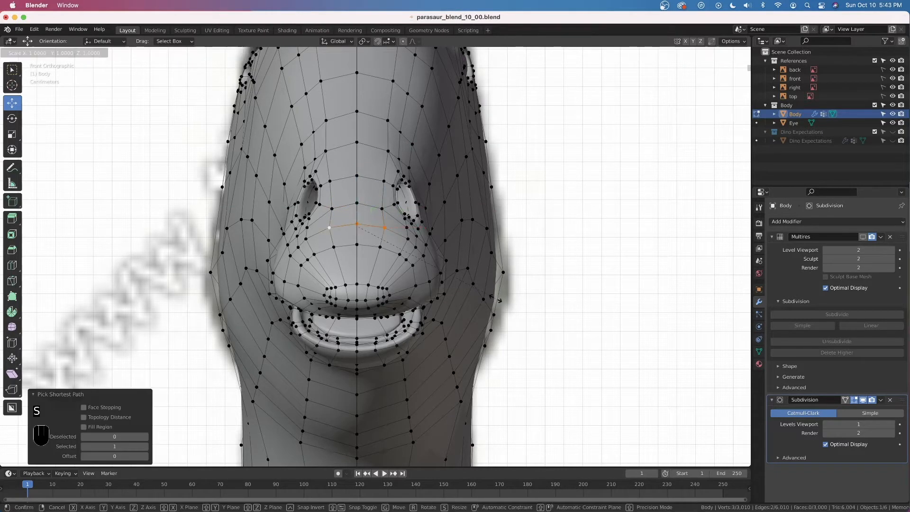
pyautogui.click(408, 248)
# Step: Select the three vertices across the snout at the nostrils' upper ends and scale them to 0.841 along X
pyautogui.click(384, 181)
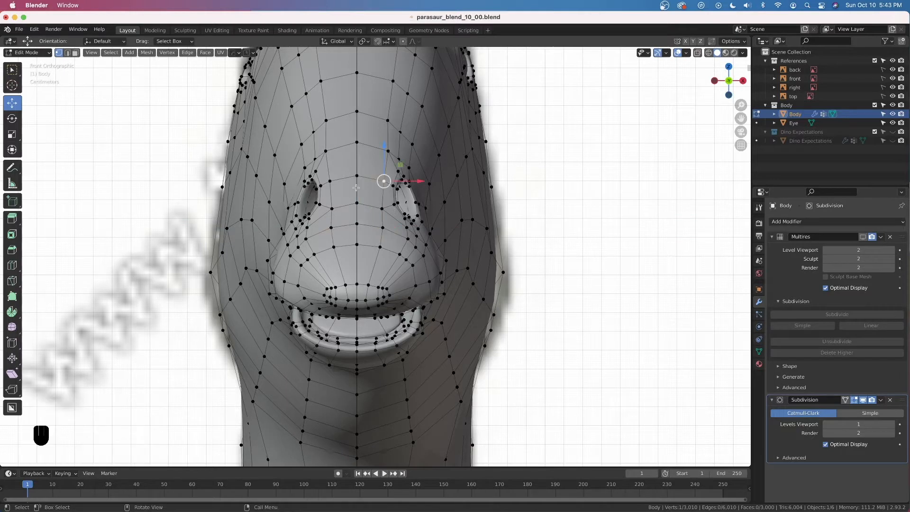
pyautogui.keyDown('ctrl'); pyautogui.click(330, 181); pyautogui.keyUp('ctrl')
pyautogui.press('s')
pyautogui.press('x')
pyautogui.click(485, 280)
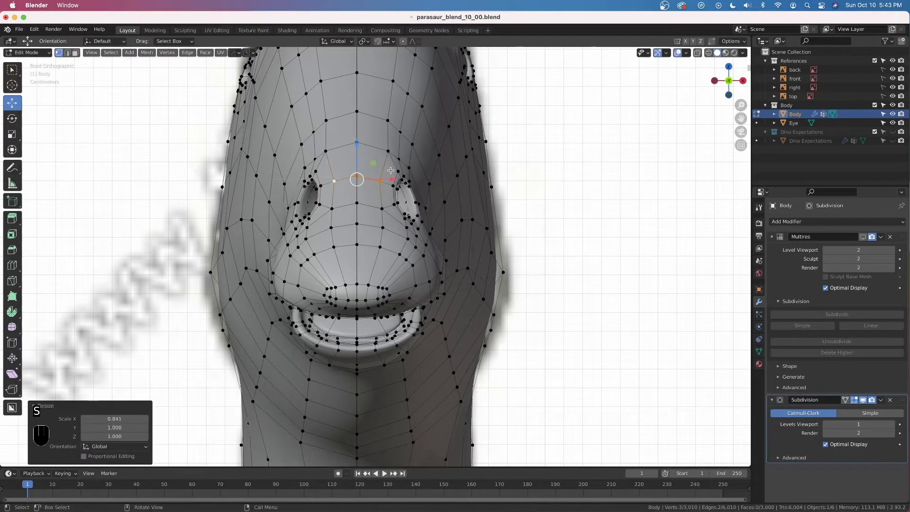
# Step: Select the three-vertex row directly above the nostrils and scale it to 0.737 along X
pyautogui.click(388, 148)
pyautogui.keyDown('ctrl'); pyautogui.click(328, 151); pyautogui.keyUp('ctrl')
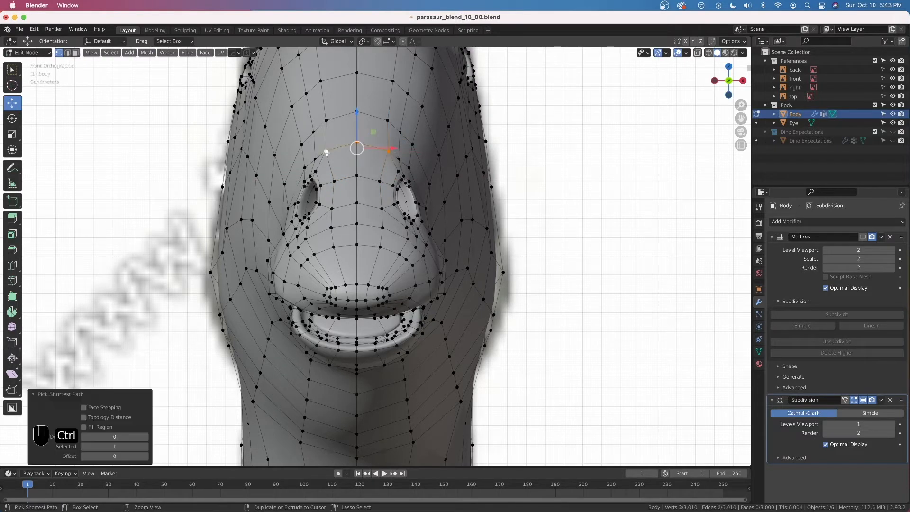
pyautogui.press('s')
pyautogui.press('x')
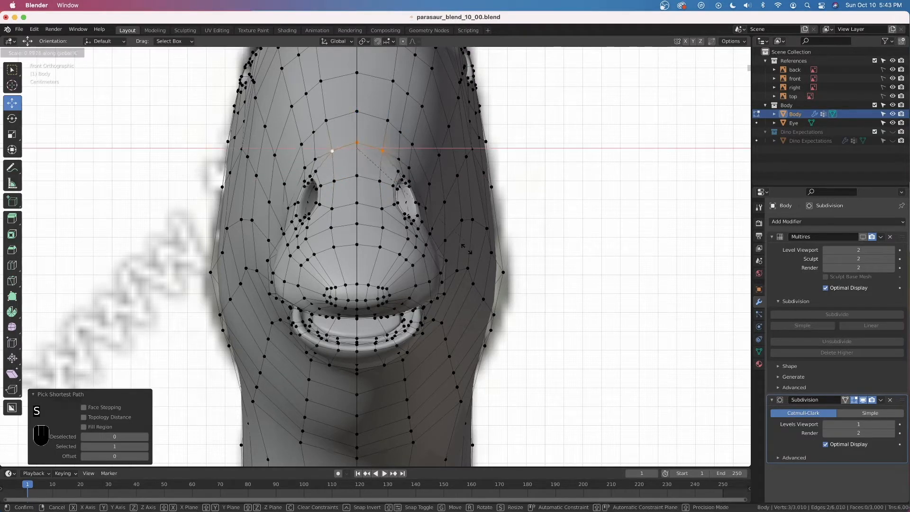
pyautogui.click(458, 246)
# Step: Select the second three-vertex row above the nostrils and scale it to 0.784 along X
pyautogui.keyDown('shift'); pyautogui.moveTo(403, 130); pyautogui.dragTo(413, 197, button='middle'); pyautogui.keyUp('shift')
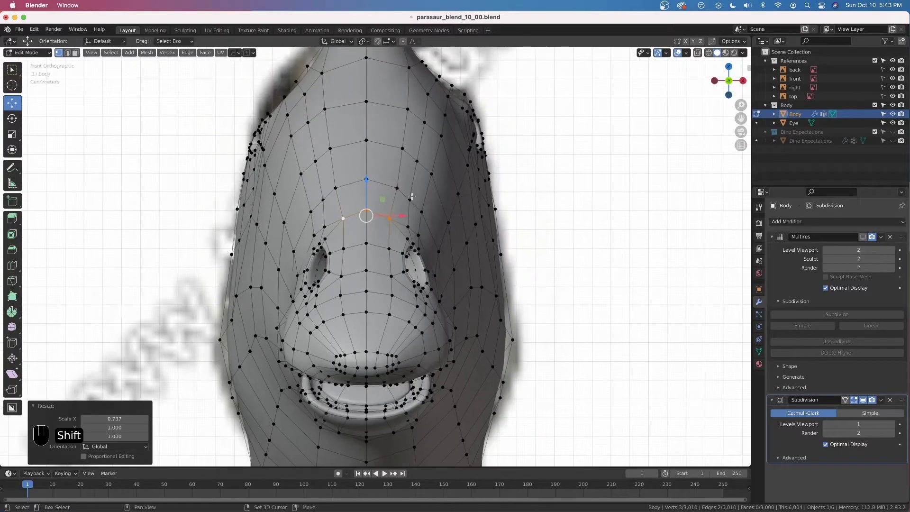
pyautogui.click(397, 188)
pyautogui.keyDown('ctrl'); pyautogui.click(335, 188); pyautogui.keyUp('ctrl')
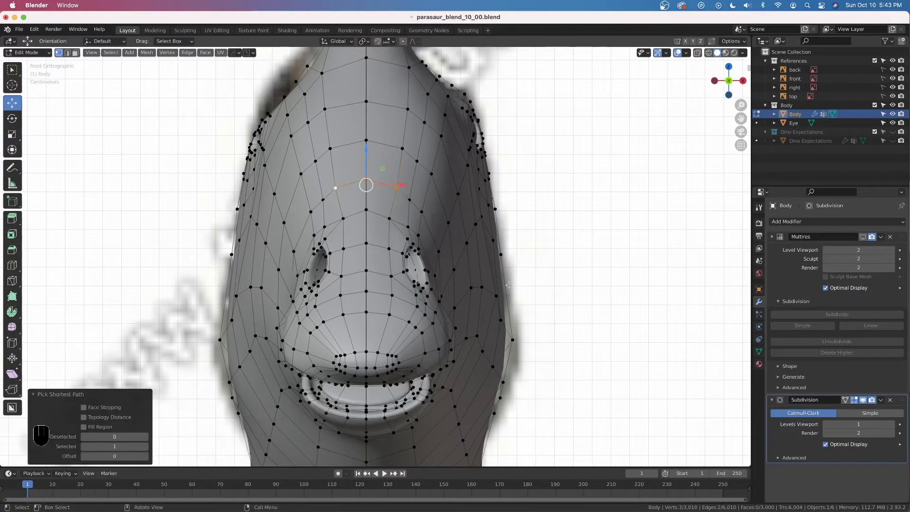
pyautogui.press('s')
pyautogui.press('x')
pyautogui.click(471, 271)
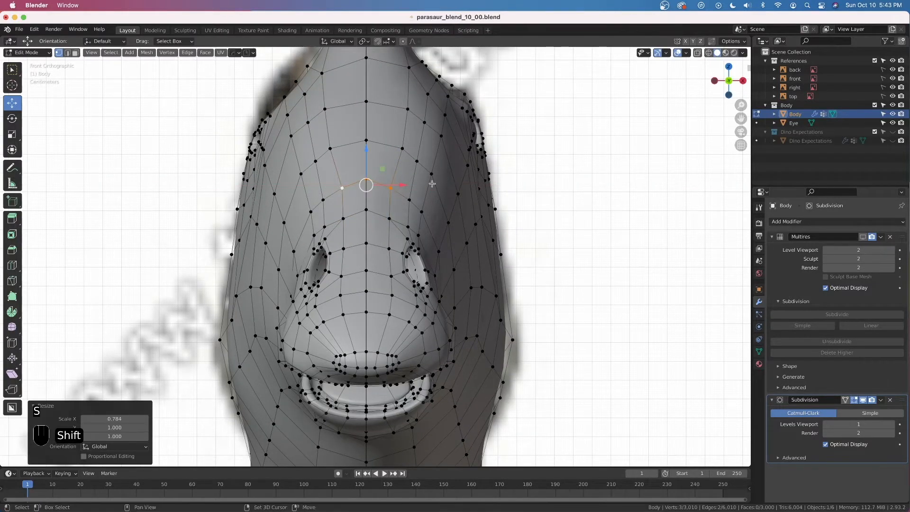
# Step: Select the third three-vertex row above the nostrils and scale it inward along X to continue the narrowed edge lines
pyautogui.keyDown('shift'); pyautogui.moveTo(422, 160); pyautogui.dragTo(447, 221, button='middle'); pyautogui.keyUp('shift')
pyautogui.scroll(1, 442, 219)
pyautogui.click(436, 202)
pyautogui.keyDown('ctrl'); pyautogui.click(356, 201); pyautogui.keyUp('ctrl')
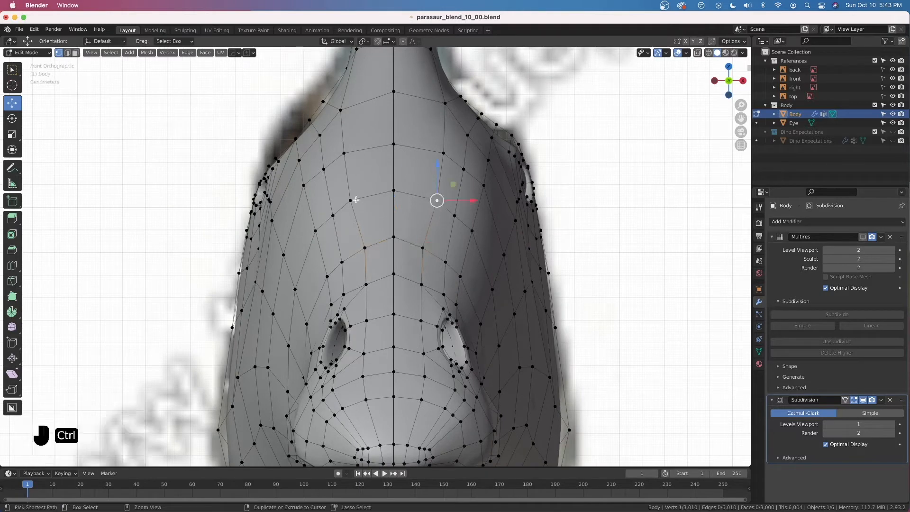
pyautogui.press('s')
pyautogui.press('x')
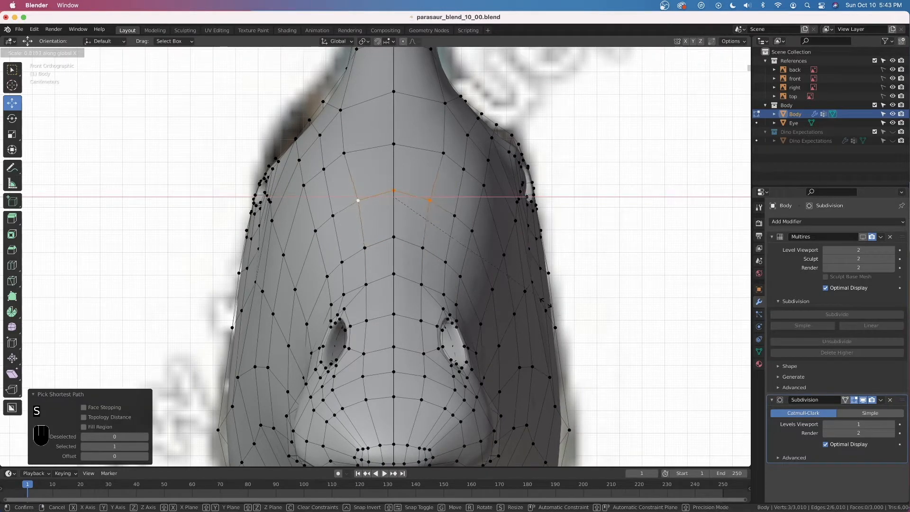
pyautogui.click(543, 303)
# Step: Select the fourth three-vertex row above the nostrils, on the forehead, and scale it inward along X
pyautogui.click(444, 153)
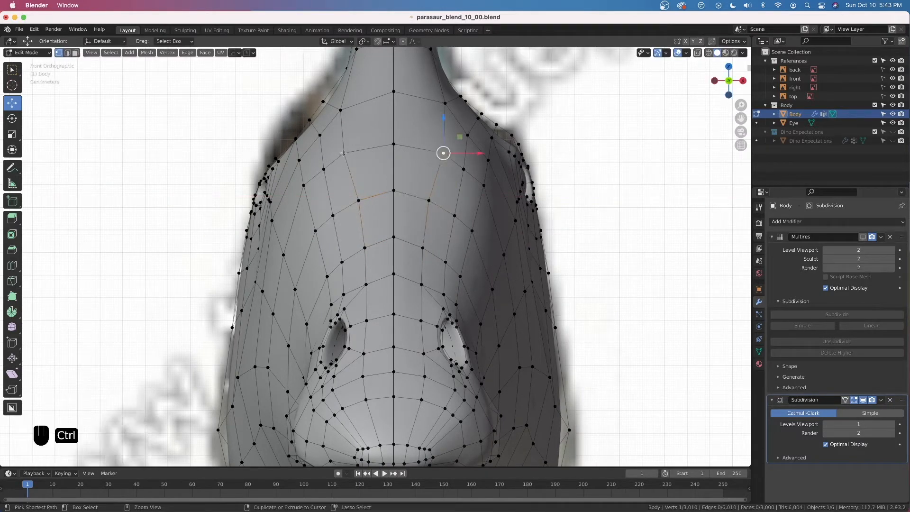
pyautogui.keyDown('ctrl'); pyautogui.click(346, 153); pyautogui.keyUp('ctrl')
pyautogui.press('s')
pyautogui.press('x')
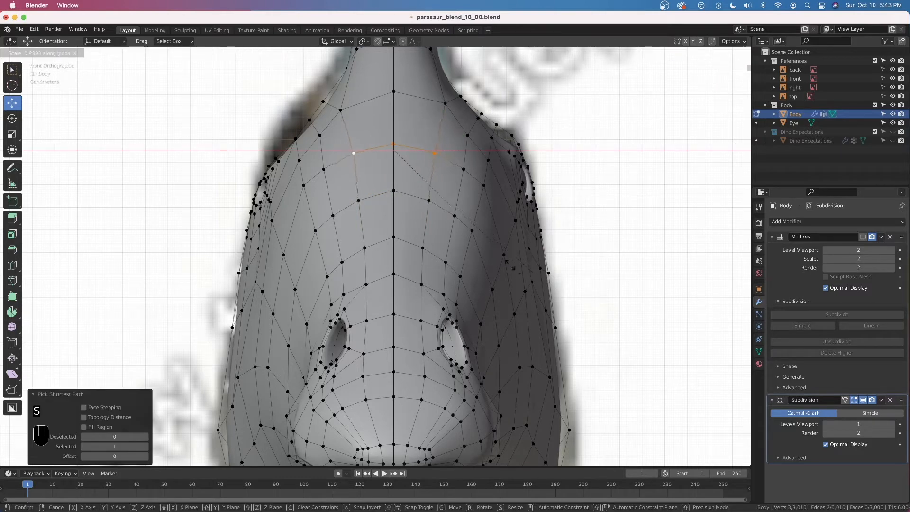
pyautogui.click(490, 224)
# Step: Slide the centre vertex at the base of the crest slightly down along its edge toward the forehead
pyautogui.click(399, 104)
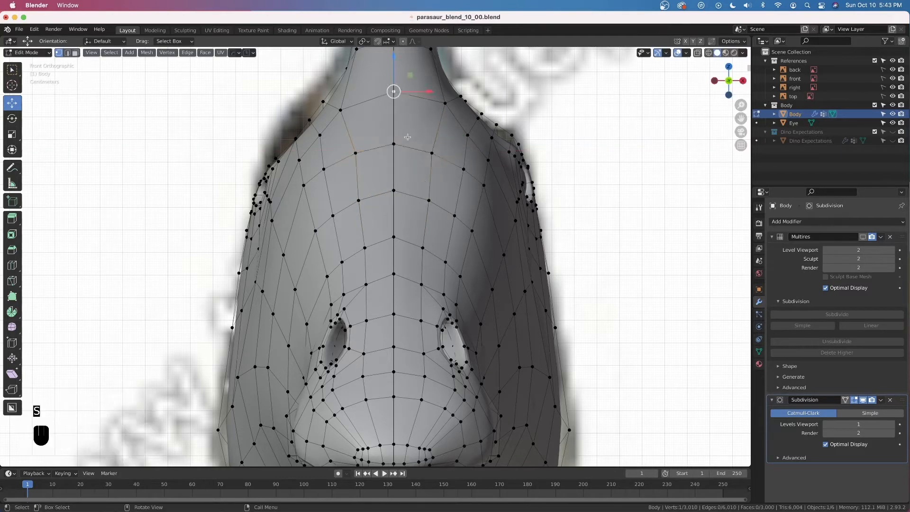
pyautogui.press('g')
pyautogui.press('g')
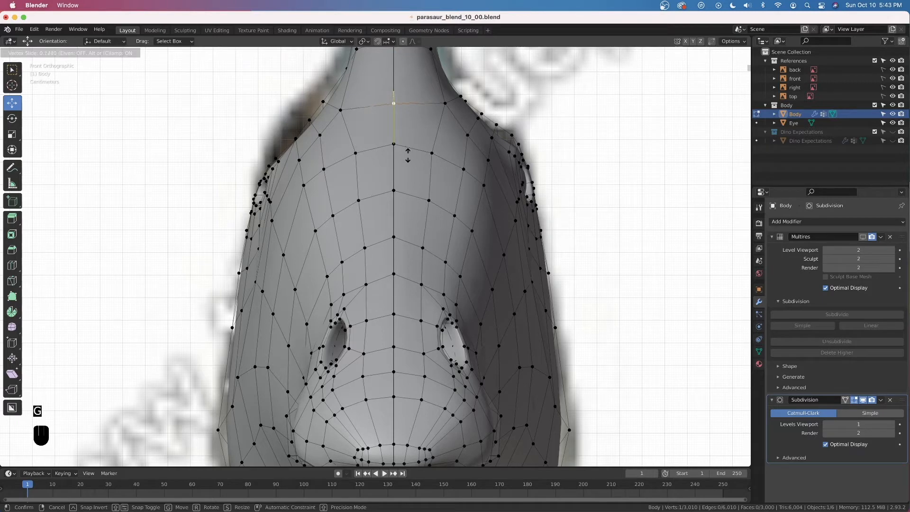
pyautogui.click(432, 117)
# Step: Select the three vertices across the base of the crest and scale them to 0.835 along X
pyautogui.click(438, 106)
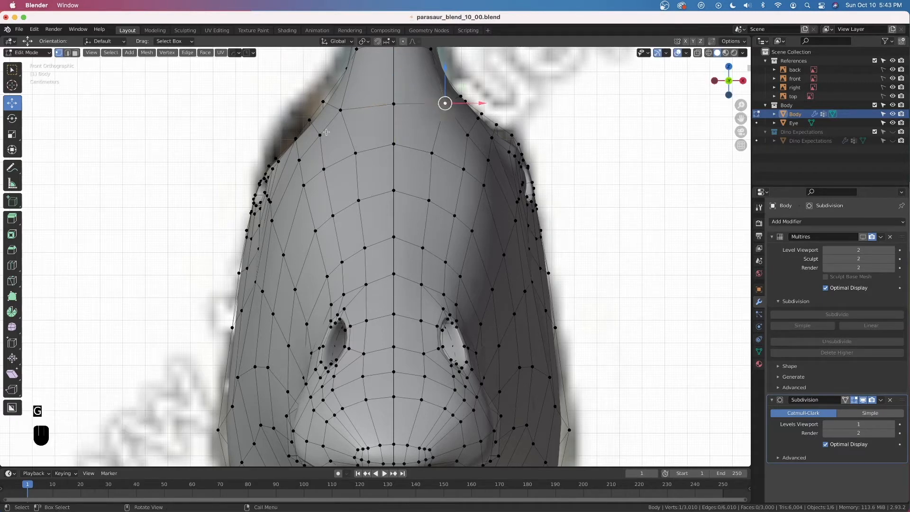
pyautogui.keyDown('ctrl'); pyautogui.click(340, 109); pyautogui.keyUp('ctrl')
pyautogui.press('s')
pyautogui.press('x')
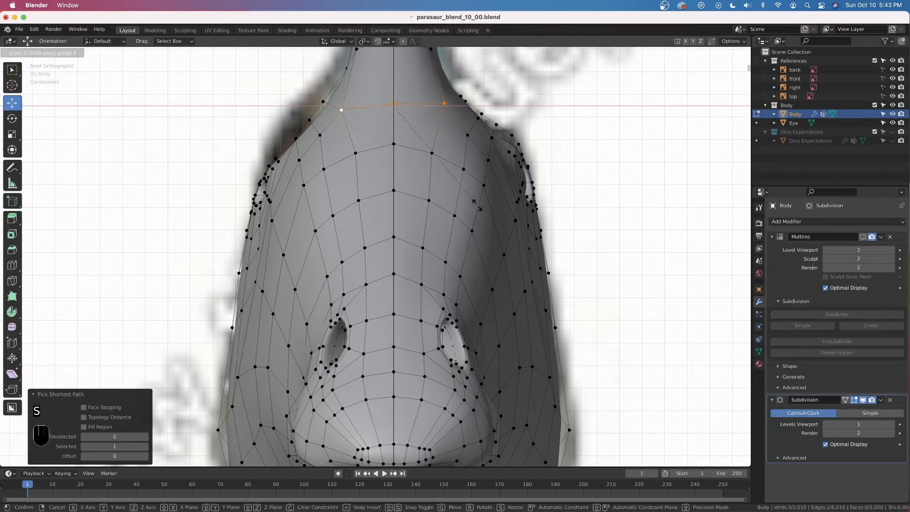
pyautogui.click(453, 195)
pyautogui.scroll(-3, 474, 266)
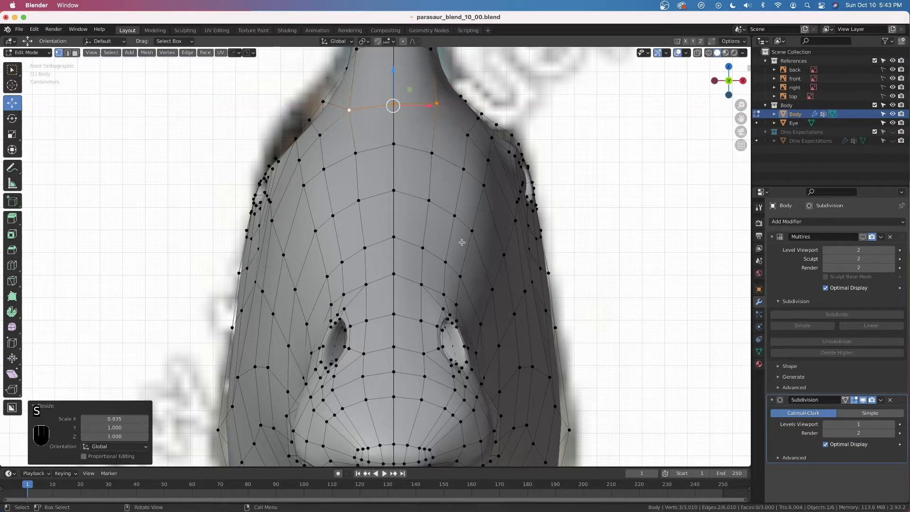
# Step: Return to Object Mode, save the file and review the head against the front reference
pyautogui.press('Tab')
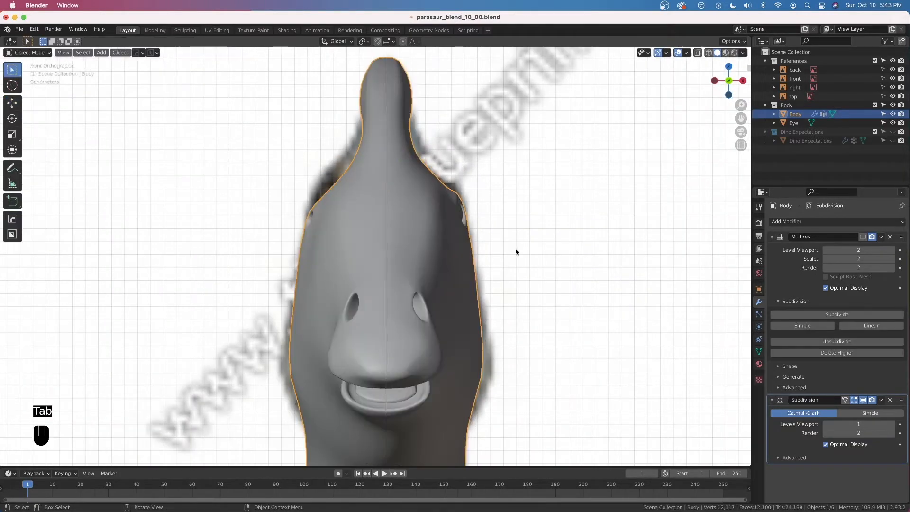
pyautogui.moveTo(518, 253); pyautogui.dragTo(471, 257, button='middle')
pyautogui.press('super+s')
pyautogui.press('`')
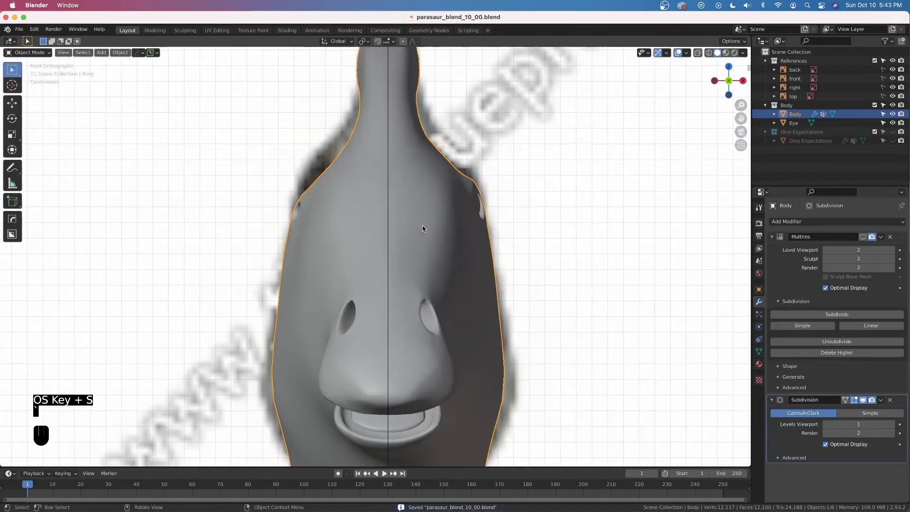
pyautogui.scroll(-4, 425, 209)
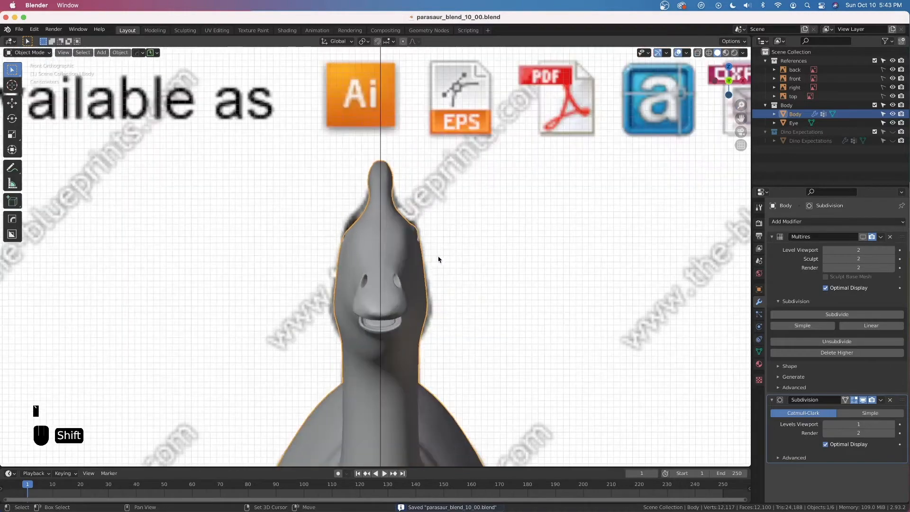
pyautogui.keyDown('shift'); pyautogui.moveTo(440, 258); pyautogui.dragTo(405, 256, button='middle'); pyautogui.keyUp('shift')
pyautogui.scroll(3, 405, 256)
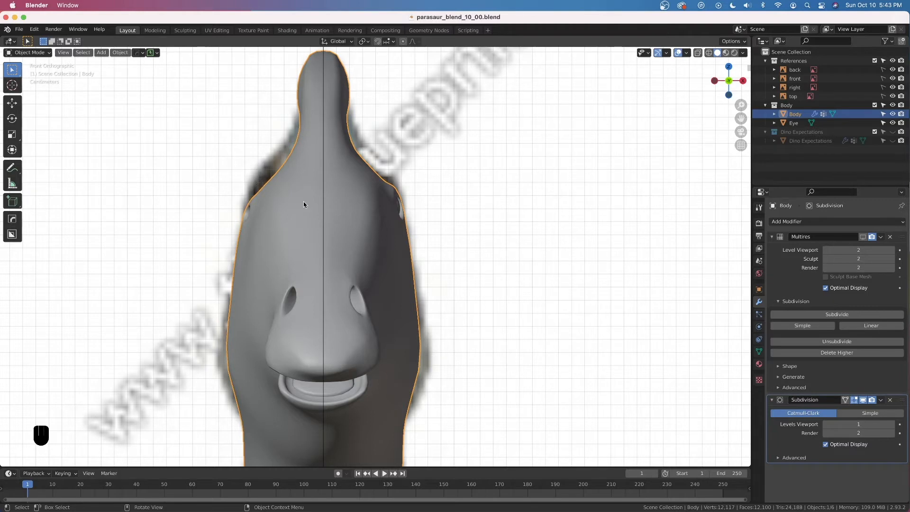
# Step: In Edit Mode, turn on proportional editing and raise the brow's outline vertex about 0.0047 m in Z with proportional size 0.023
pyautogui.press('Tab')
pyautogui.scroll(2, 378, 187)
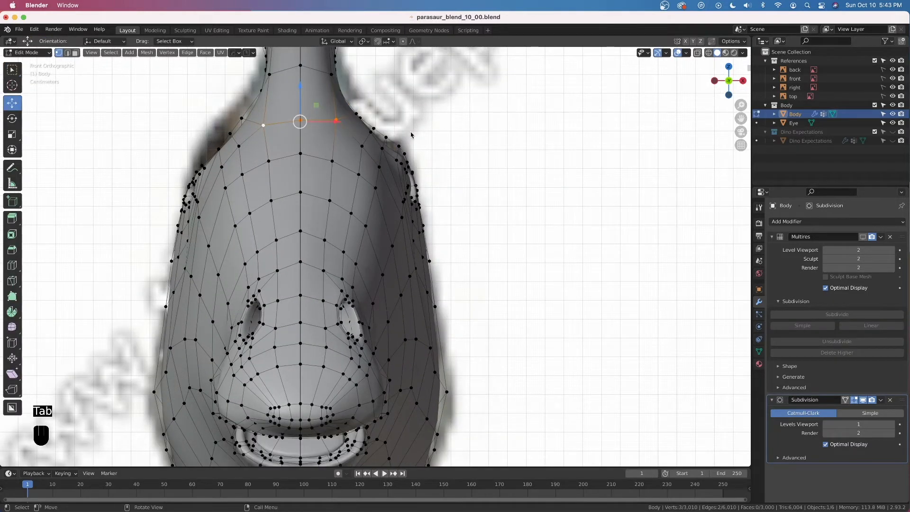
pyautogui.press('o')
pyautogui.click(386, 137)
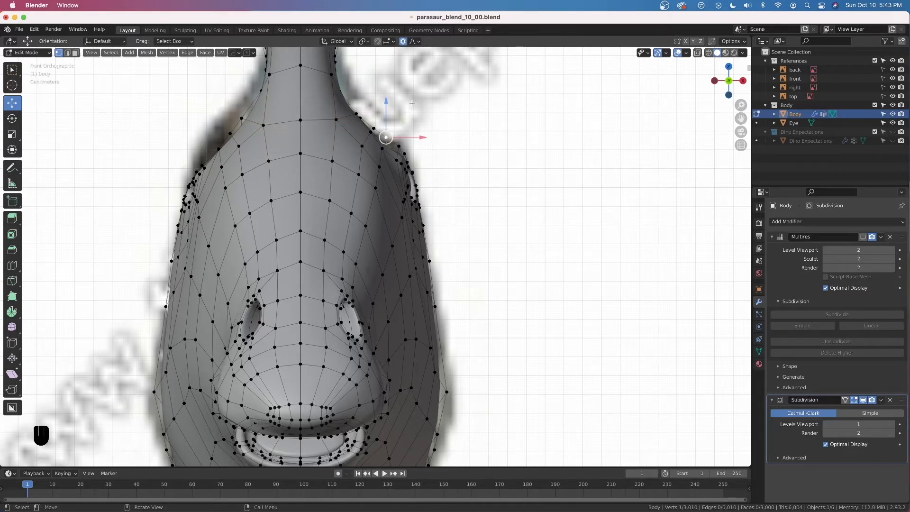
pyautogui.click(508, 166)
pyautogui.click(388, 137)
pyautogui.moveTo(387, 113); pyautogui.dragTo(387, 107)
pyautogui.scroll(2, 389, 108)
pyautogui.scroll(1, 389, 107)
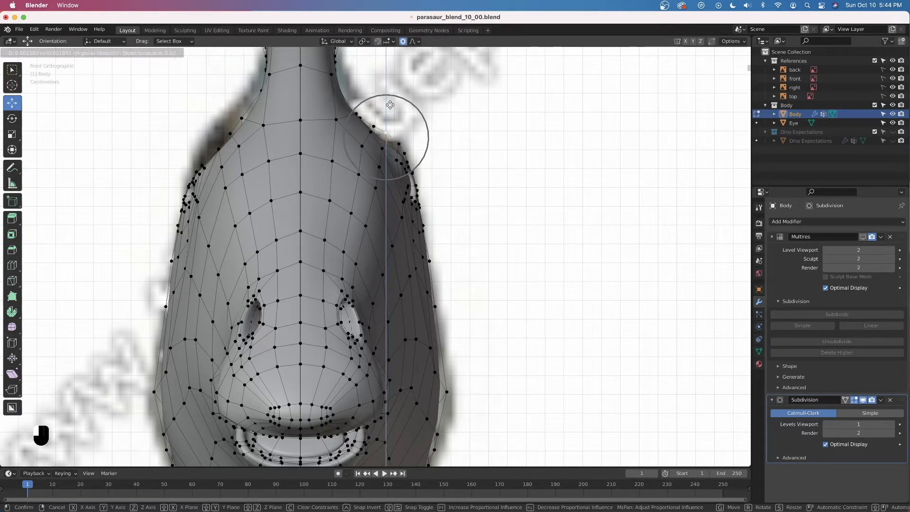
pyautogui.click(389, 101)
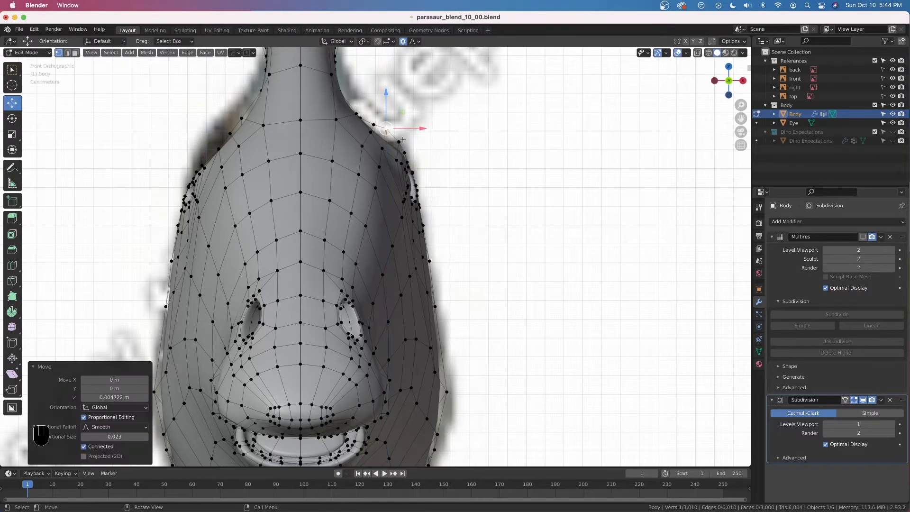
# Step: Raise the neighbouring vertices along the outer brow edge in Z with a smaller proportional size of 0.014
pyautogui.click(402, 139)
pyautogui.moveTo(400, 108); pyautogui.dragTo(402, 104)
pyautogui.scroll(4, 402, 103)
pyautogui.scroll(1, 399, 101)
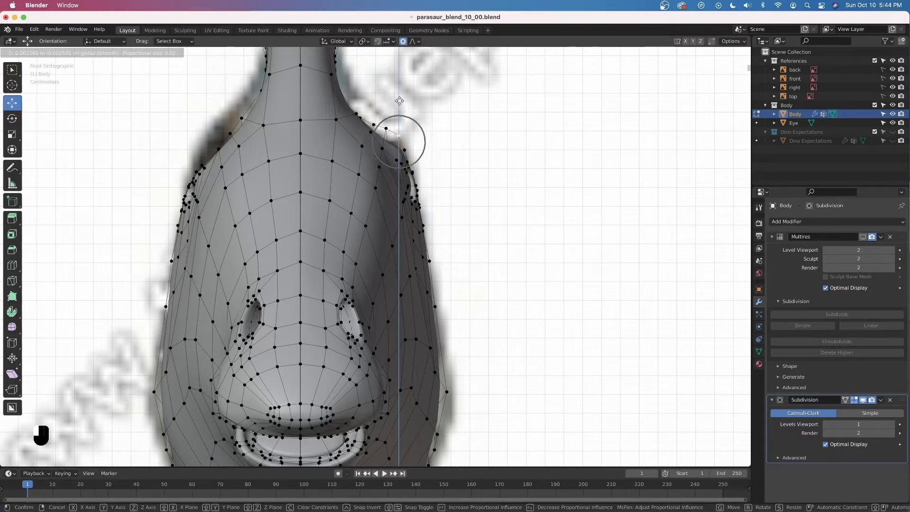
pyautogui.moveTo(398, 99); pyautogui.dragTo(407, 103)
pyautogui.click(404, 148)
# Step: From the side, adjust the height of the vertices along the edge lines between the eye and the back of the crest's base
pyautogui.scroll(-2, 370, 129)
pyautogui.moveTo(654, 199); pyautogui.dragTo(332, 229, button='middle')
pyautogui.moveTo(458, 215); pyautogui.dragTo(403, 226, button='middle')
pyautogui.keyDown('shift'); pyautogui.moveTo(521, 227); pyautogui.dragTo(434, 257, button='middle'); pyautogui.keyUp('shift')
pyautogui.scroll(-3, 433, 257)
pyautogui.scroll(5, 434, 257)
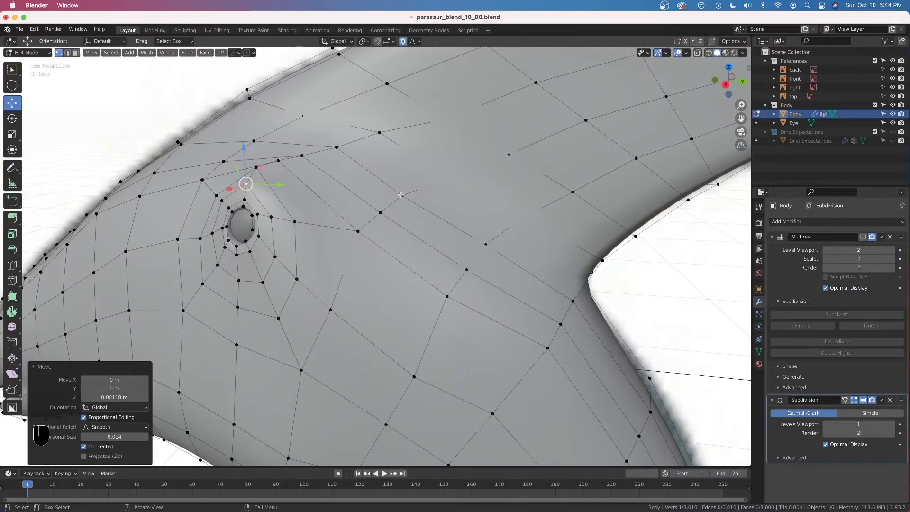
pyautogui.click(401, 195)
pyautogui.moveTo(405, 162); pyautogui.dragTo(360, 199)
pyautogui.click(380, 212)
pyautogui.click(358, 231)
pyautogui.click(487, 244)
pyautogui.moveTo(489, 210); pyautogui.dragTo(460, 261)
pyautogui.click(467, 268)
# Step: Examine the reshaped brow and the area behind the eye from several angles, switching to Object Mode for the smoothed surface
pyautogui.scroll(-2, 461, 261)
pyautogui.moveTo(460, 264); pyautogui.dragTo(540, 280, button='middle')
pyautogui.scroll(-3, 481, 328)
pyautogui.moveTo(343, 268); pyautogui.dragTo(321, 276, button='middle')
pyautogui.scroll(3, 389, 275)
pyautogui.moveTo(384, 270); pyautogui.dragTo(346, 246, button='middle')
pyautogui.scroll(-1, 385, 270)
pyautogui.press('Tab')
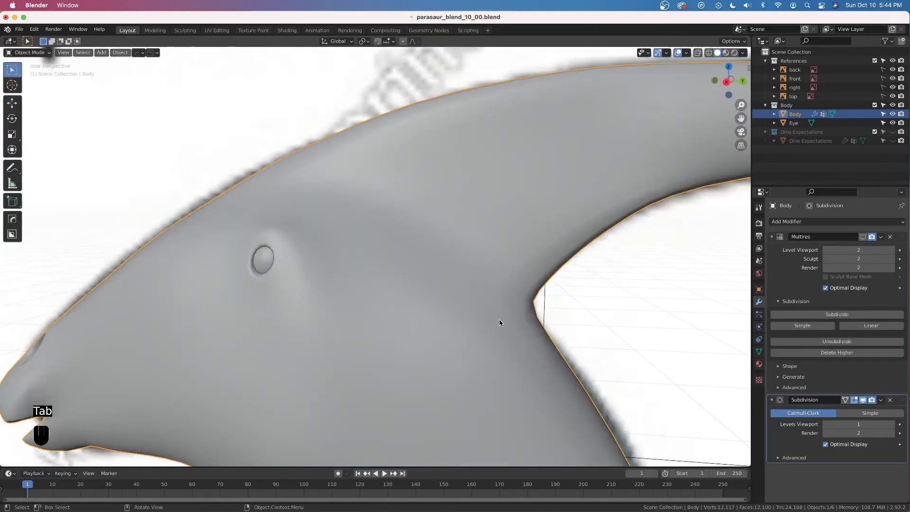
pyautogui.scroll(-2, 490, 321)
pyautogui.moveTo(519, 329); pyautogui.dragTo(576, 322, button='middle')
pyautogui.moveTo(358, 260); pyautogui.dragTo(498, 272, button='middle')
pyautogui.keyDown('shift'); pyautogui.moveTo(138, 300); pyautogui.dragTo(323, 268, button='middle'); pyautogui.keyUp('shift')
pyautogui.scroll(3, 324, 270)
# Step: In Edit Mode, turn off proportional editing and move the vertex at the ridge above the eye about -0.0019 m in Z
pyautogui.press('Tab')
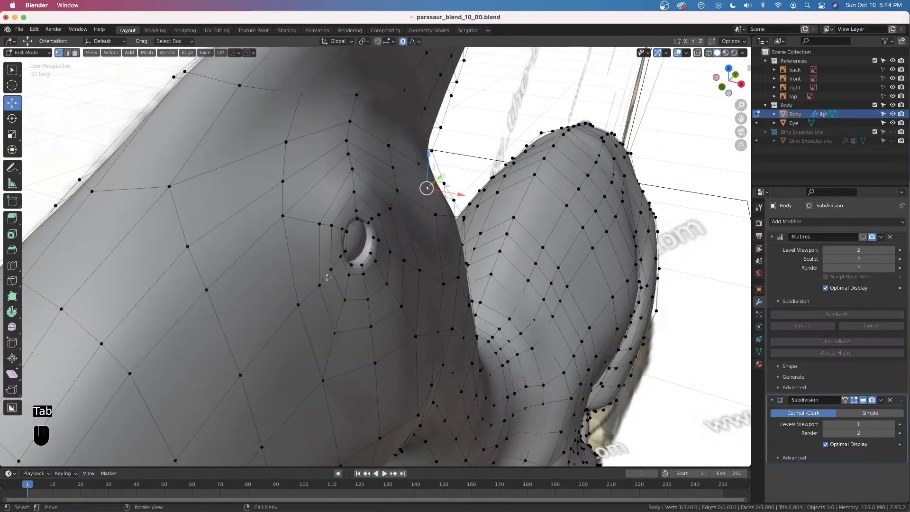
pyautogui.moveTo(372, 250); pyautogui.dragTo(309, 224, button='middle')
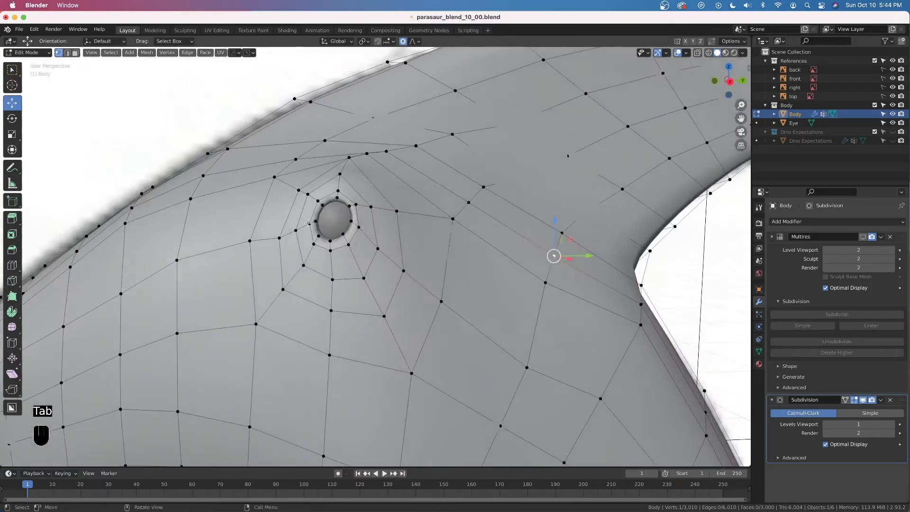
pyautogui.moveTo(348, 161); pyautogui.dragTo(389, 184, button='middle')
pyautogui.moveTo(349, 120); pyautogui.dragTo(351, 126)
pyautogui.press('super+z')
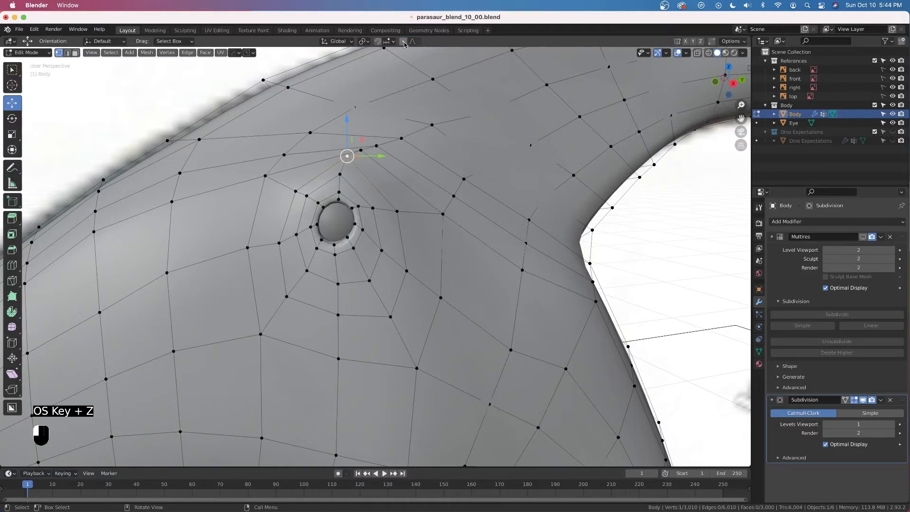
pyautogui.moveTo(345, 124); pyautogui.dragTo(347, 129)
pyautogui.moveTo(348, 128); pyautogui.dragTo(350, 159, button='middle')
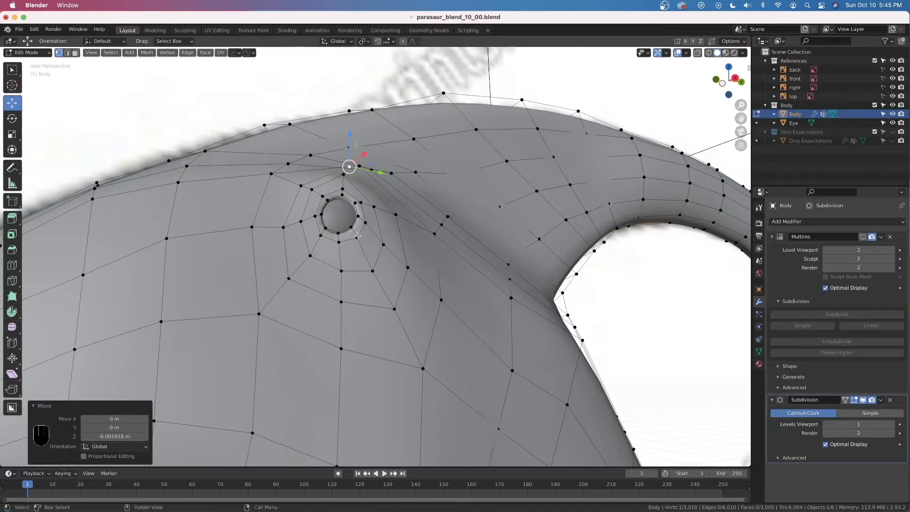
# Step: With X-ray on, select the two overlapping vertices at the top of the eye opening's rim and lower them in Z
pyautogui.hotkey('alt', 'z')
pyautogui.moveTo(337, 243); pyautogui.dragTo(332, 242, button='middle')
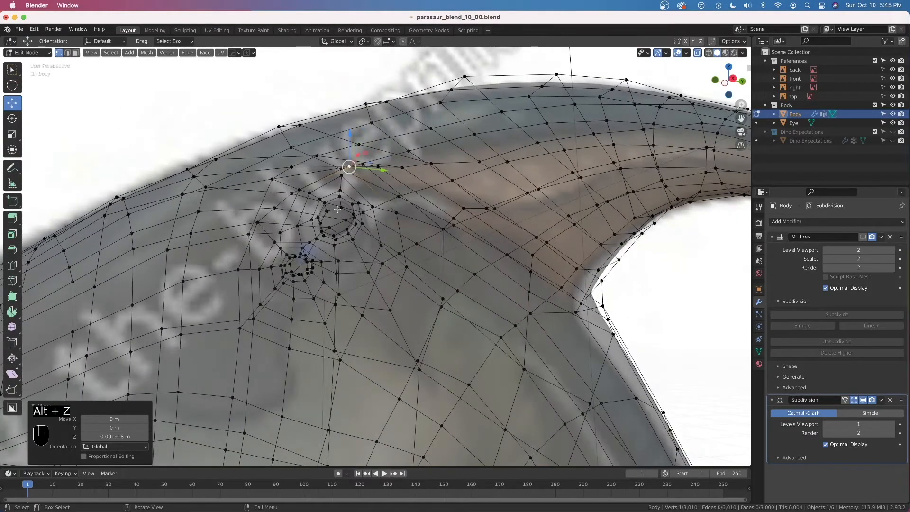
pyautogui.keyDown('shift'); pyautogui.click(341, 190); pyautogui.keyUp('shift')
pyautogui.scroll(3, 341, 204)
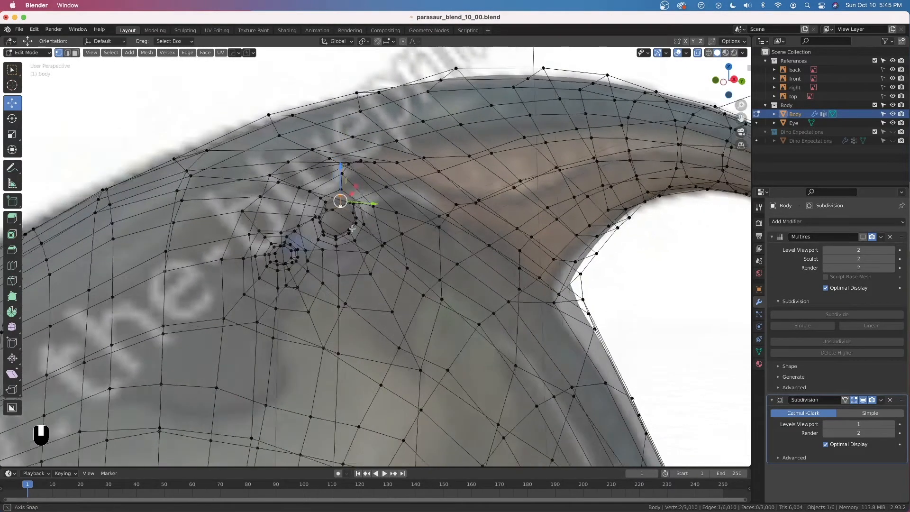
pyautogui.keyDown('shift'); pyautogui.moveTo(294, 173); pyautogui.dragTo(305, 179, button='middle'); pyautogui.keyUp('shift')
pyautogui.hotkey('alt', 'z')
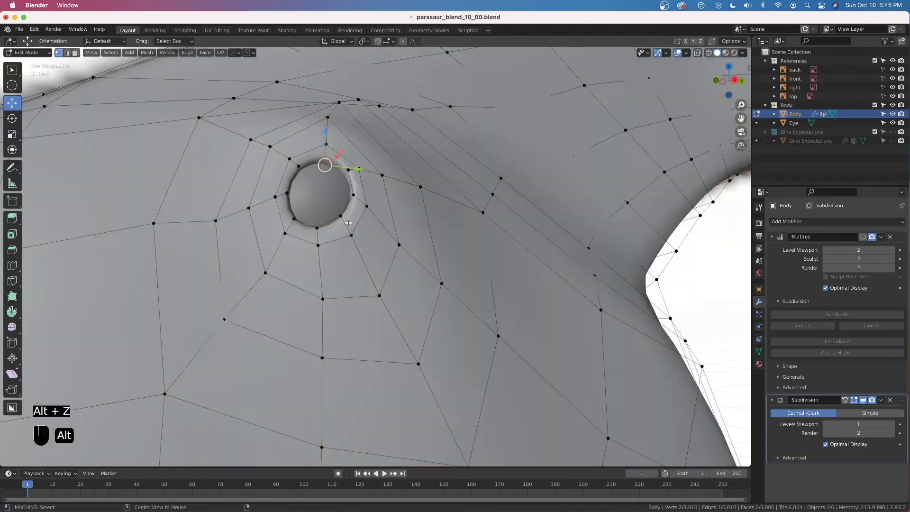
pyautogui.hotkey('alt', 'z')
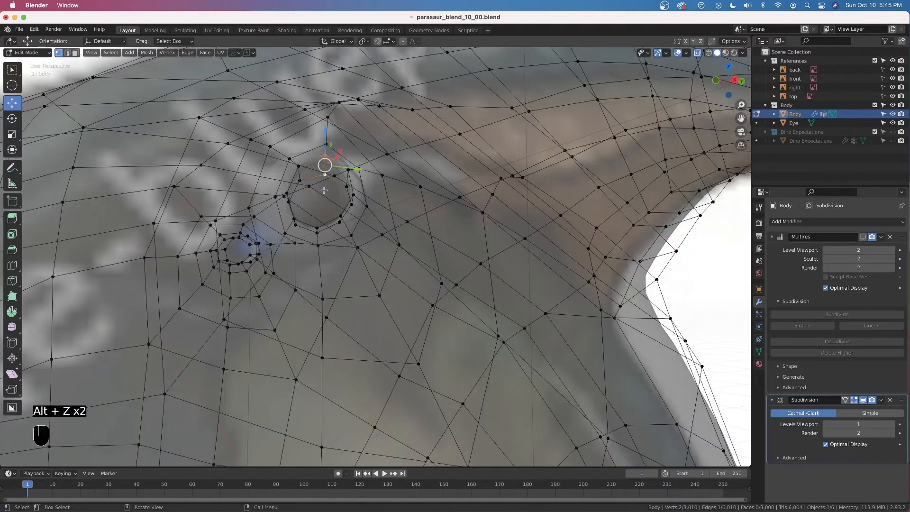
pyautogui.hotkey('alt', 'z')
pyautogui.moveTo(322, 188); pyautogui.dragTo(342, 141, button='middle')
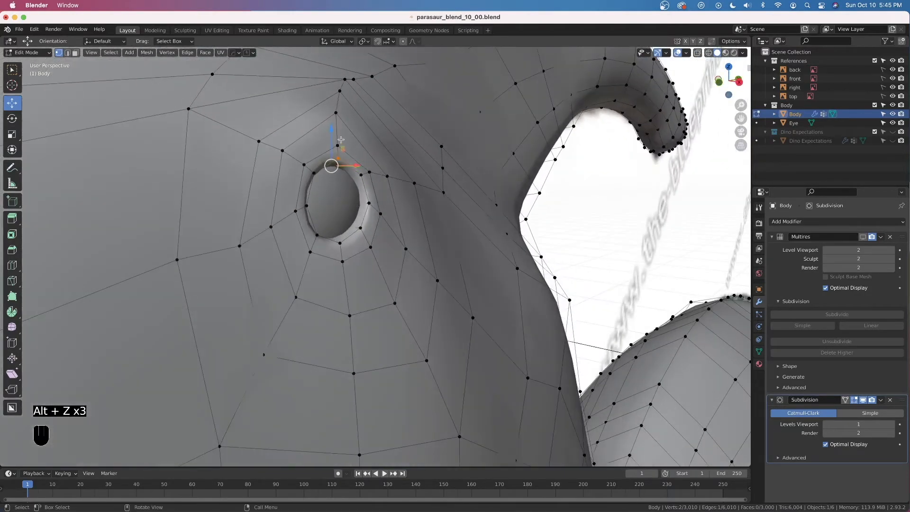
pyautogui.moveTo(331, 132); pyautogui.dragTo(337, 142)
# Step: Select the overlapping vertices at the eye rim's upper front corner through the mesh and move them about -0.0025 m in Z
pyautogui.hotkey('alt', 'z')
pyautogui.moveTo(372, 240); pyautogui.dragTo(288, 185, button='middle')
pyautogui.click(299, 184)
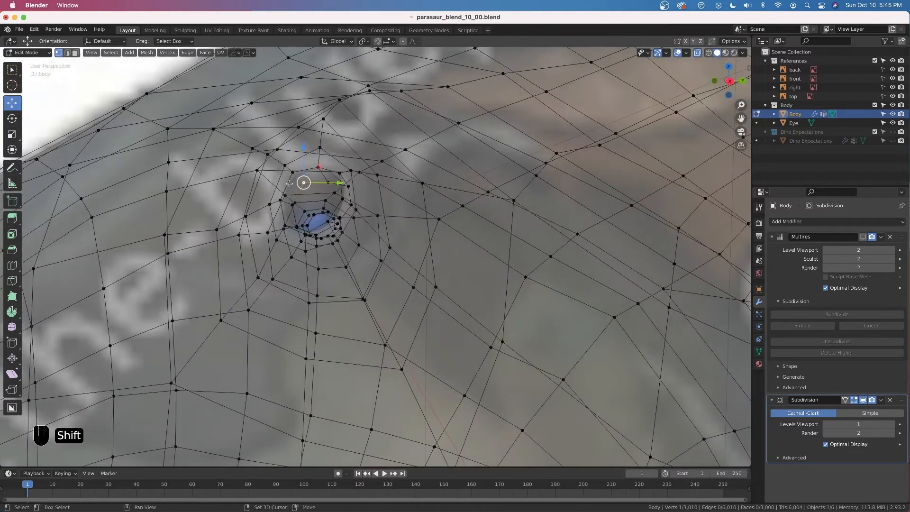
pyautogui.keyDown('shift'); pyautogui.click(292, 173); pyautogui.keyUp('shift')
pyautogui.hotkey('alt', 'z')
pyautogui.moveTo(299, 186); pyautogui.dragTo(309, 166, button='middle')
pyautogui.moveTo(296, 146); pyautogui.dragTo(301, 160)
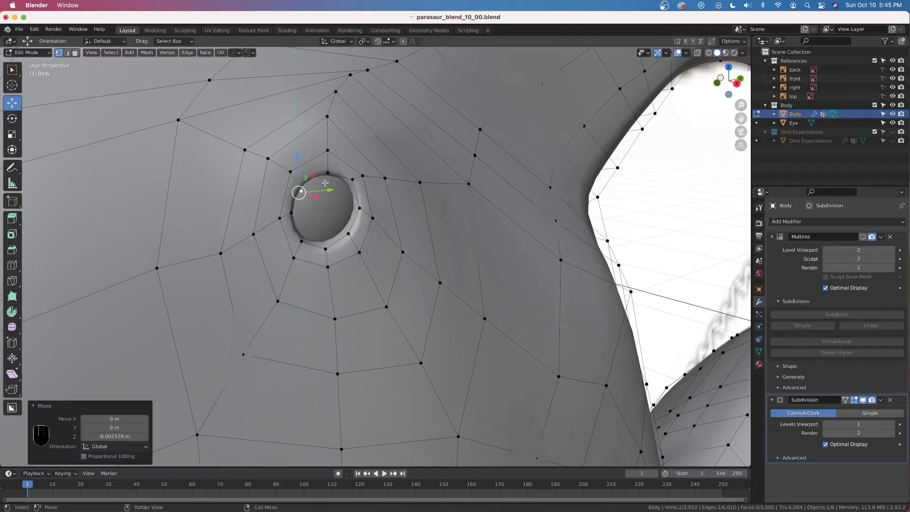
# Step: Reselect the vertices at the top centre of the eye rim and move them about -0.0012 m in Z
pyautogui.moveTo(330, 187); pyautogui.dragTo(318, 180, button='middle')
pyautogui.hotkey('alt', 'z')
pyautogui.click(320, 171)
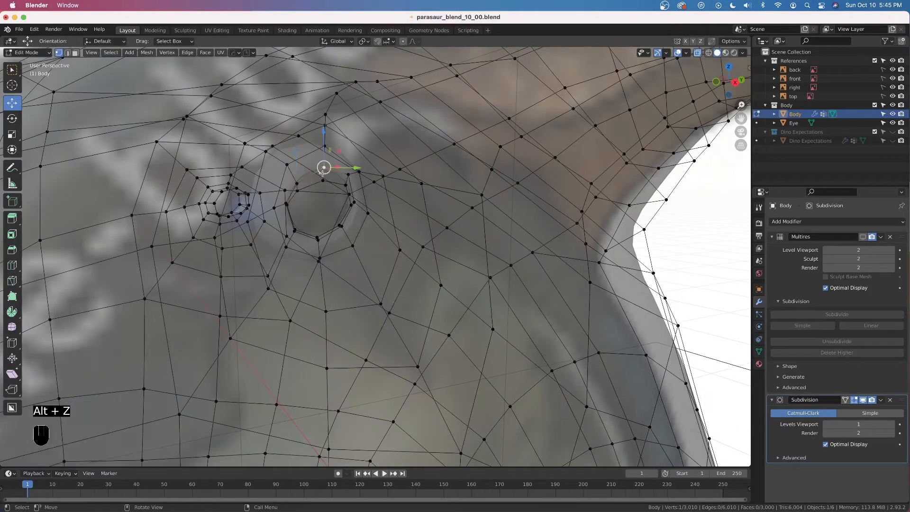
pyautogui.keyDown('shift'); pyautogui.click(323, 182); pyautogui.keyUp('shift')
pyautogui.hotkey('alt', 'z')
pyautogui.moveTo(324, 144); pyautogui.dragTo(325, 147)
pyautogui.scroll(-4, 327, 227)
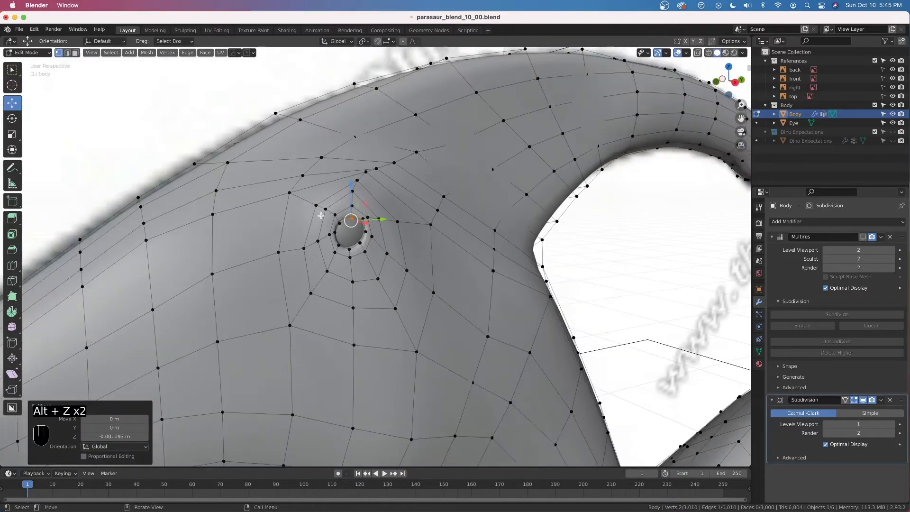
# Step: Return to Object Mode, view the smoothed head, and save the file
pyautogui.press('Tab')
pyautogui.moveTo(330, 246); pyautogui.dragTo(351, 305, button='middle')
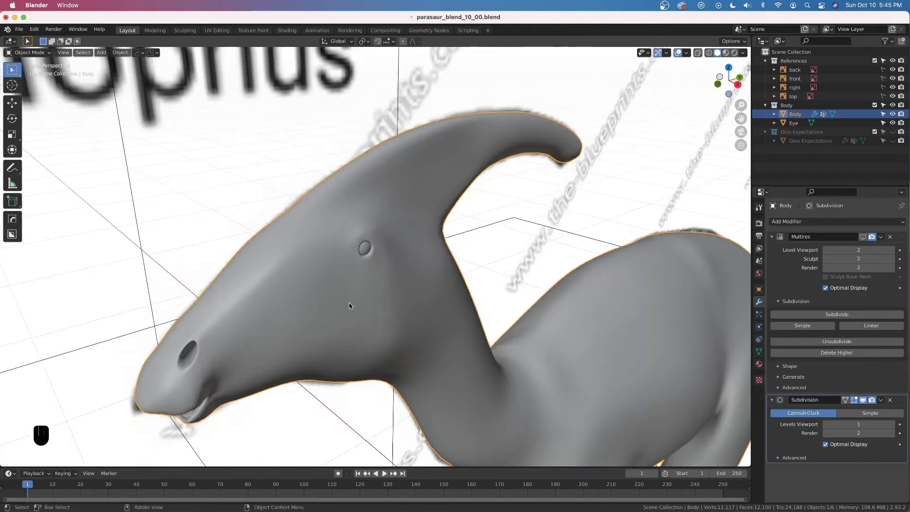
pyautogui.press('super+s')
pyautogui.scroll(-4, 380, 304)
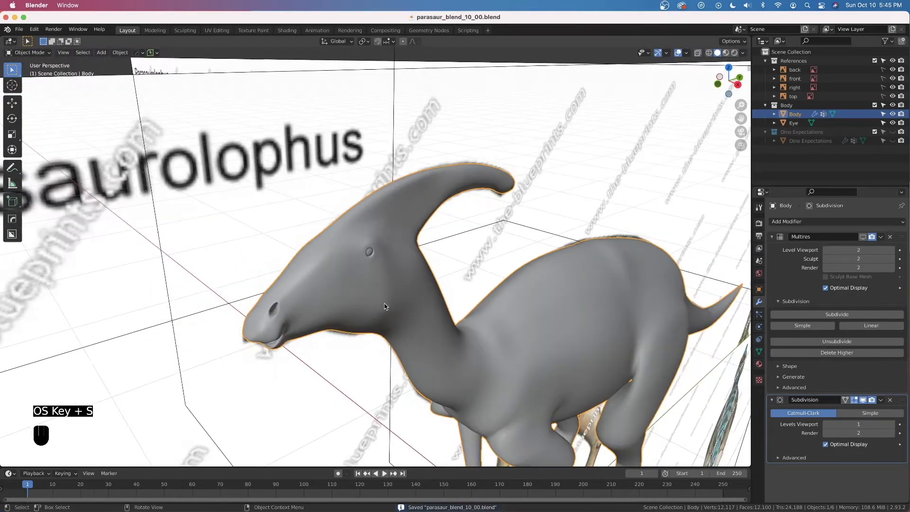
# Step: From the right orthographic view, compare the body's outline with the reference image from the head back to the tail
pyautogui.press('`')
pyautogui.click(438, 310)
pyautogui.scroll(-2, 452, 311)
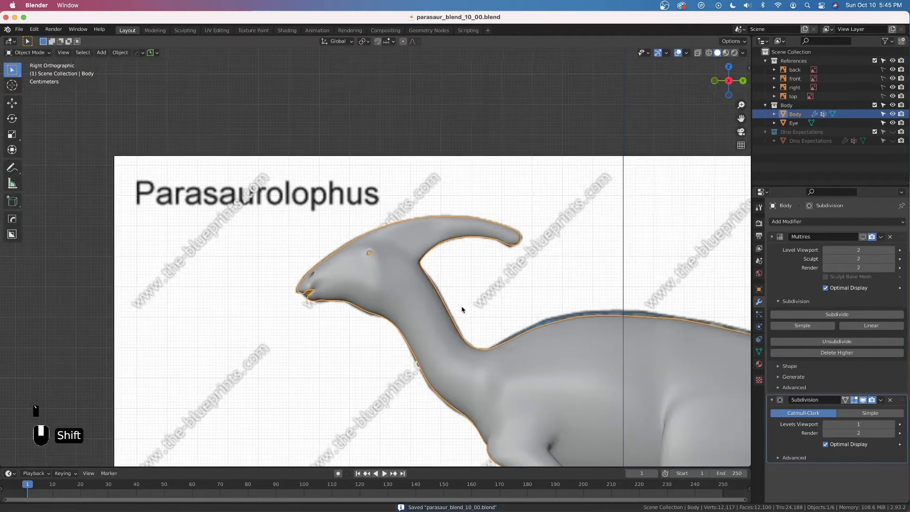
pyautogui.keyDown('shift'); pyautogui.moveTo(463, 308); pyautogui.dragTo(296, 170, button='middle'); pyautogui.keyUp('shift')
pyautogui.keyDown('shift'); pyautogui.moveTo(524, 335); pyautogui.dragTo(350, 272, button='middle'); pyautogui.keyUp('shift')
pyautogui.scroll(3, 475, 326)
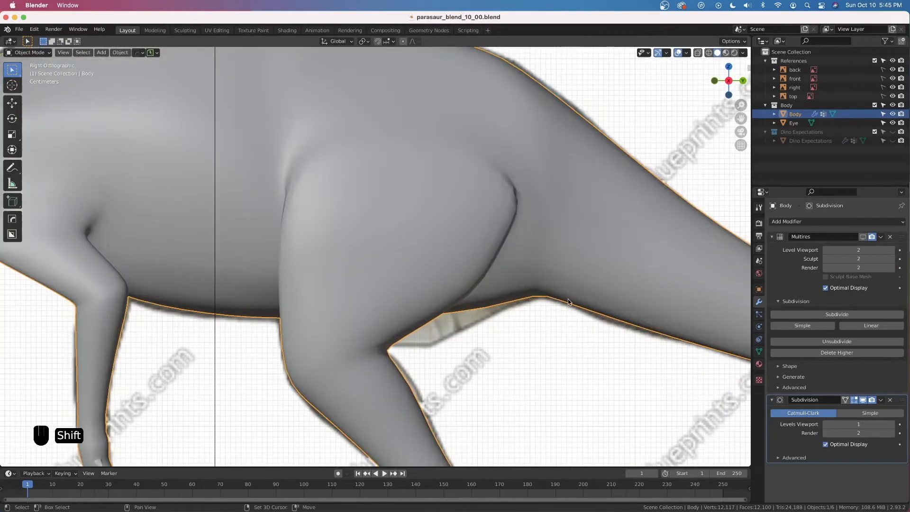
pyautogui.keyDown('shift'); pyautogui.moveTo(531, 290); pyautogui.dragTo(266, 252, button='middle'); pyautogui.keyUp('shift')
pyautogui.scroll(-5, 406, 309)
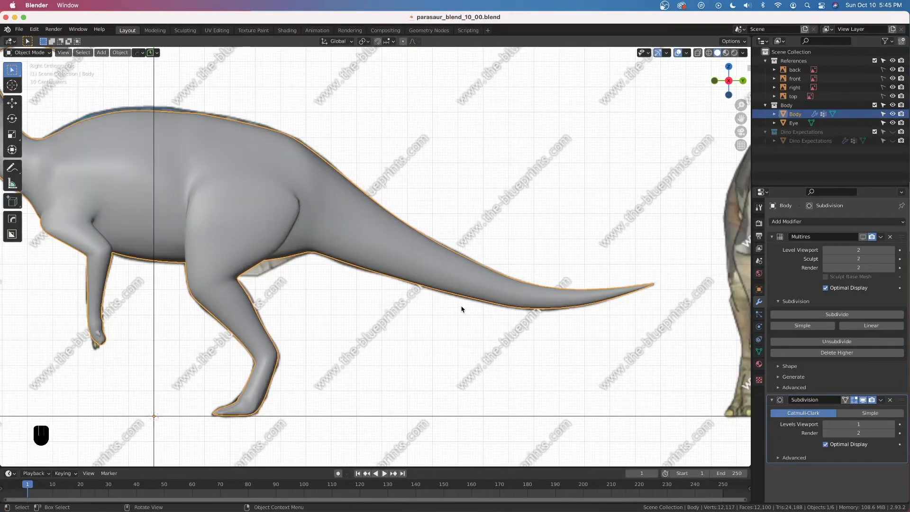
# Step: In Edit Mode with X-ray on, select the tail behind the hip, set the pivot to Bounding Box Center and raise it about 0.0316 m in Z
pyautogui.press('Tab')
pyautogui.hotkey('alt', 'z')
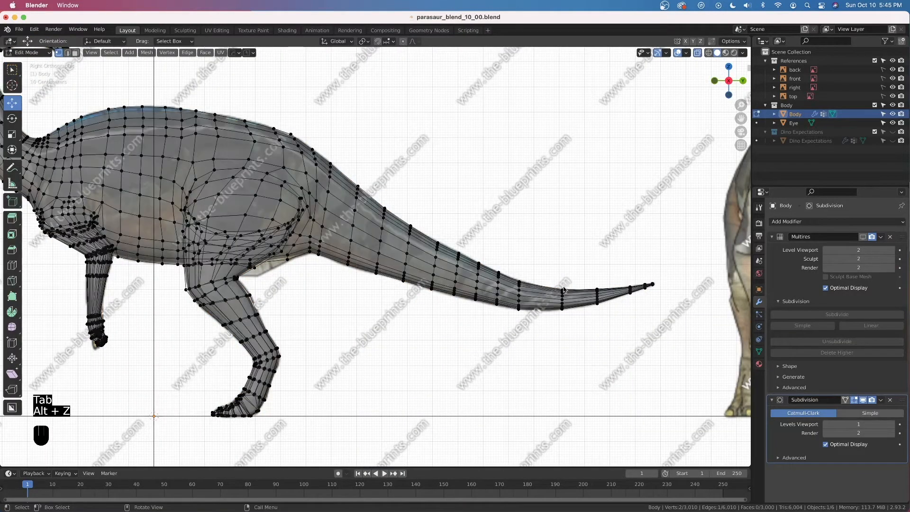
pyautogui.moveTo(677, 217); pyautogui.dragTo(561, 217)
pyautogui.moveTo(718, 186); pyautogui.dragTo(372, 339)
pyautogui.keyDown('shift'); pyautogui.moveTo(366, 166); pyautogui.dragTo(355, 260); pyautogui.keyUp('shift')
pyautogui.keyDown('shift'); pyautogui.moveTo(344, 323); pyautogui.dragTo(343, 324); pyautogui.keyUp('shift')
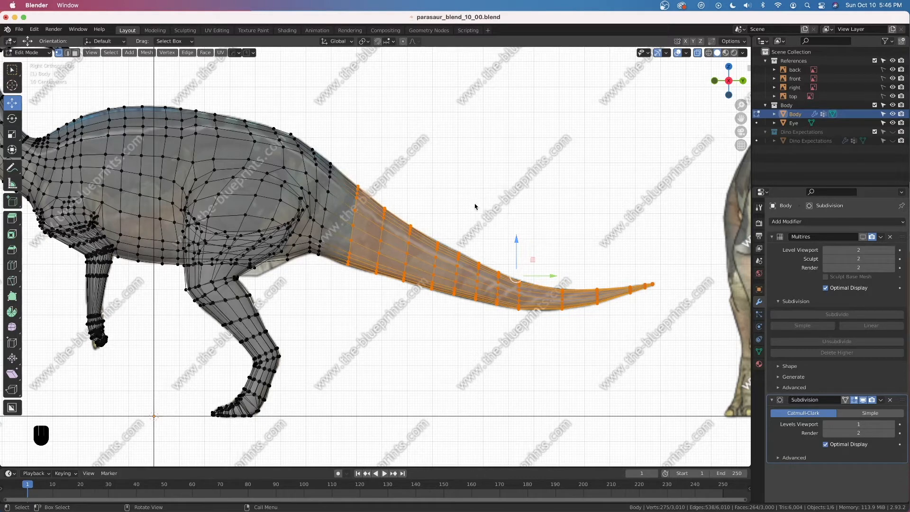
pyautogui.press('.')
pyautogui.click(411, 205)
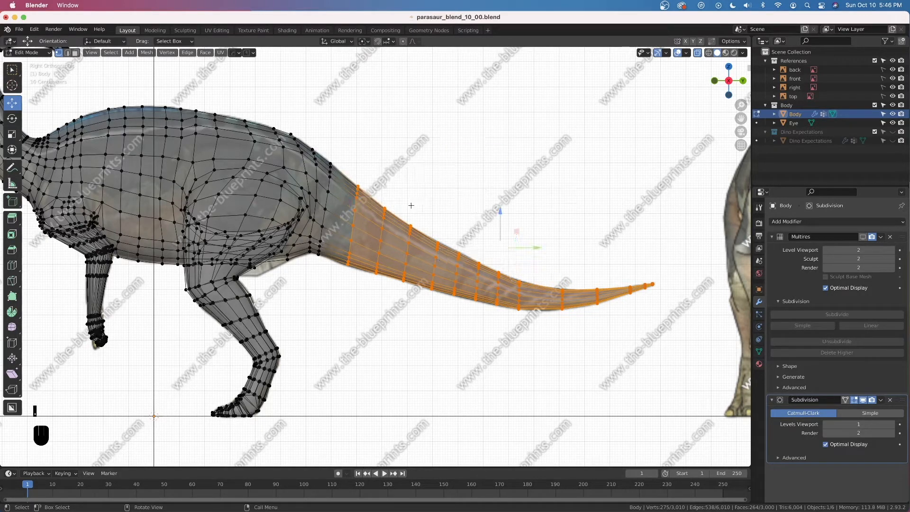
pyautogui.moveTo(499, 212); pyautogui.dragTo(501, 200)
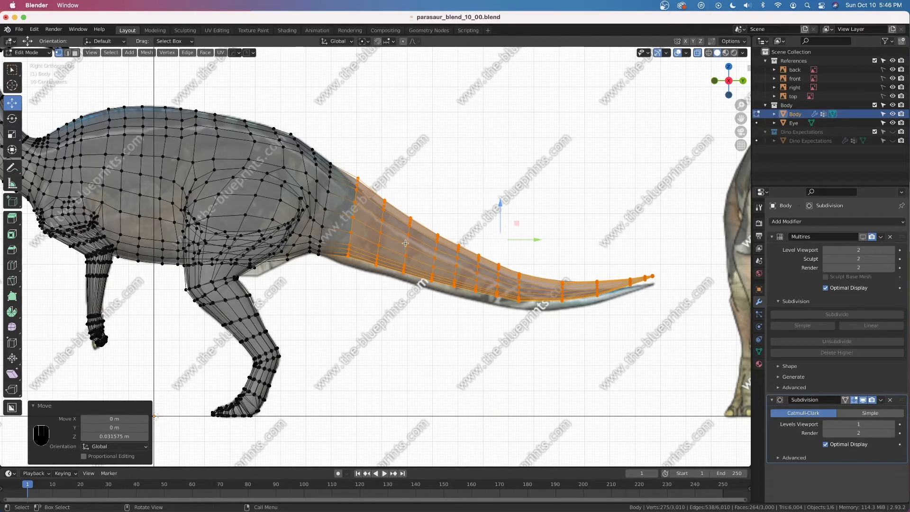
# Step: Deselect the tail's first two vertex rings one at a time, raising the remaining tail after each, the second time about 0.021 m in Z
pyautogui.press('c')
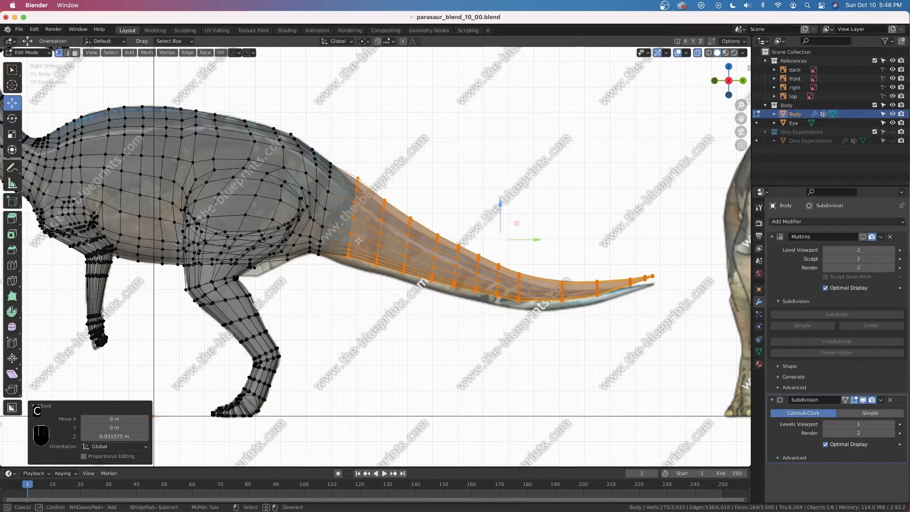
pyautogui.moveTo(354, 240)
pyautogui.keyDown('shift'); pyautogui.mouseDown()
pyautogui.moveTo(344, 249)
pyautogui.moveTo(354, 182)
pyautogui.mouseUp(); pyautogui.keyUp('shift')
pyautogui.rightClick(360, 138)
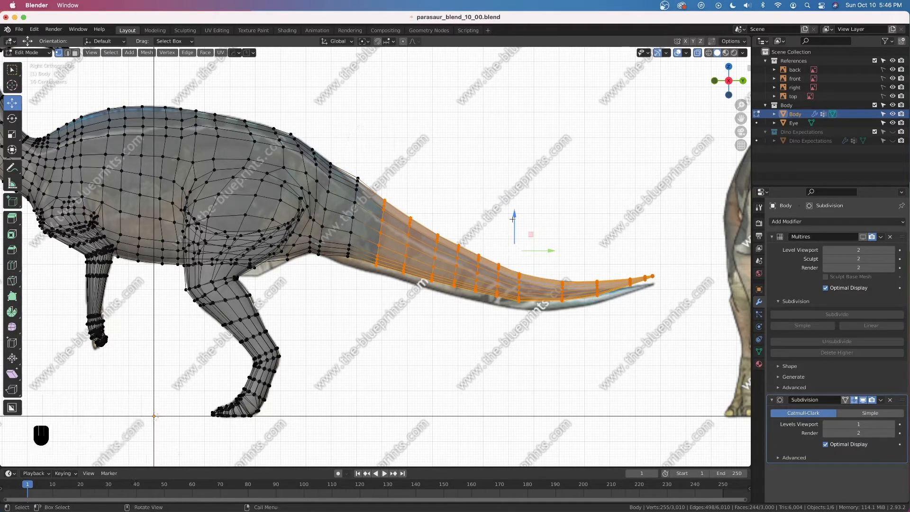
pyautogui.moveTo(513, 217); pyautogui.dragTo(515, 206)
pyautogui.press('c')
pyautogui.moveTo(372, 258); pyautogui.dragTo(381, 199, button='middle')
pyautogui.rightClick(383, 199)
pyautogui.moveTo(528, 218); pyautogui.dragTo(528, 212)
# Step: Deselect the next two tail rings one by one and raise the rest each time, first by about 0.0263 m in Z
pyautogui.press('c')
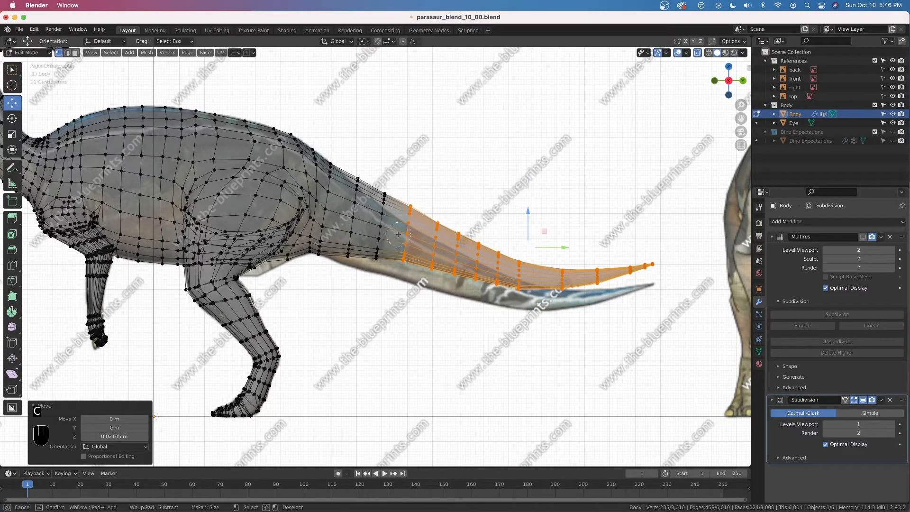
pyautogui.moveTo(403, 251); pyautogui.dragTo(408, 209, button='middle')
pyautogui.rightClick(426, 204)
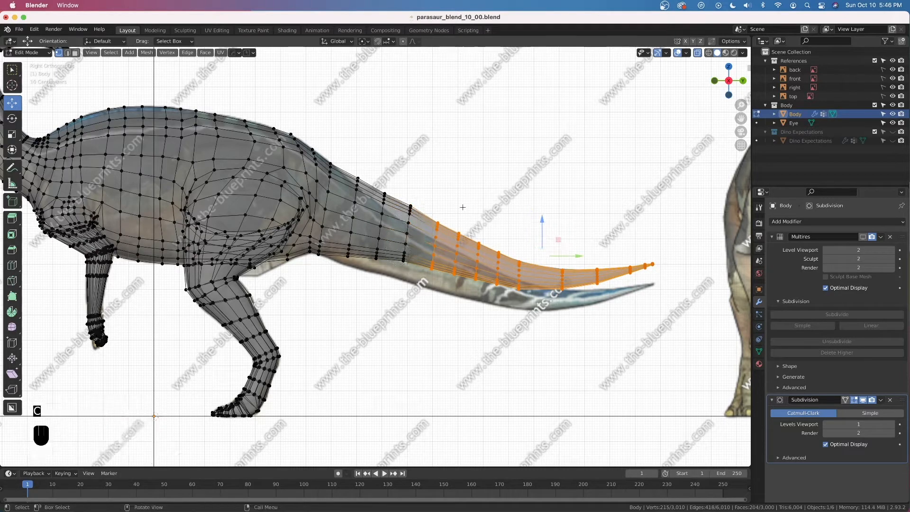
pyautogui.moveTo(543, 224); pyautogui.dragTo(541, 212)
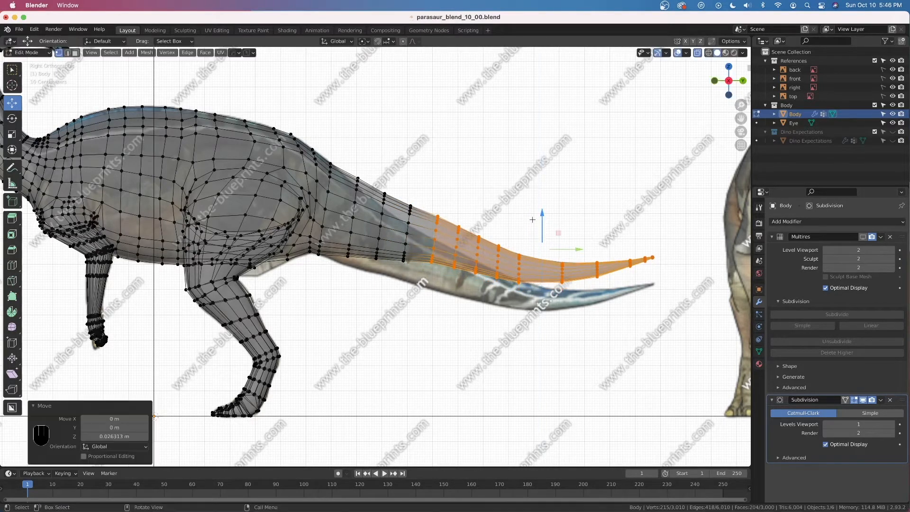
pyautogui.press('c')
pyautogui.moveTo(432, 258); pyautogui.dragTo(436, 218, button='middle')
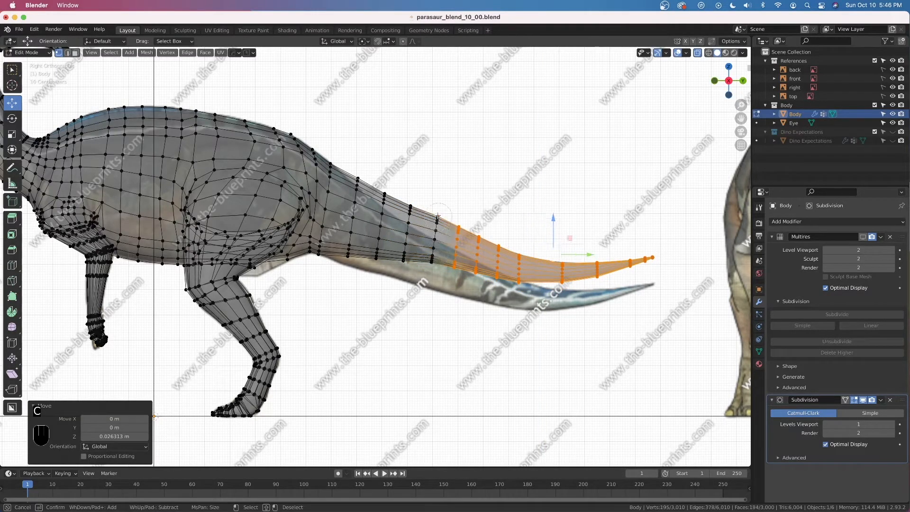
pyautogui.rightClick(439, 217)
pyautogui.moveTo(554, 221); pyautogui.dragTo(554, 215)
# Step: Continue straightening the mid-tail by deselecting two more rings in turn and raising the remainder, the second time about 0.0123 m in Z
pyautogui.press('c')
pyautogui.moveTo(447, 264); pyautogui.dragTo(457, 222, button='middle')
pyautogui.rightClick(522, 238)
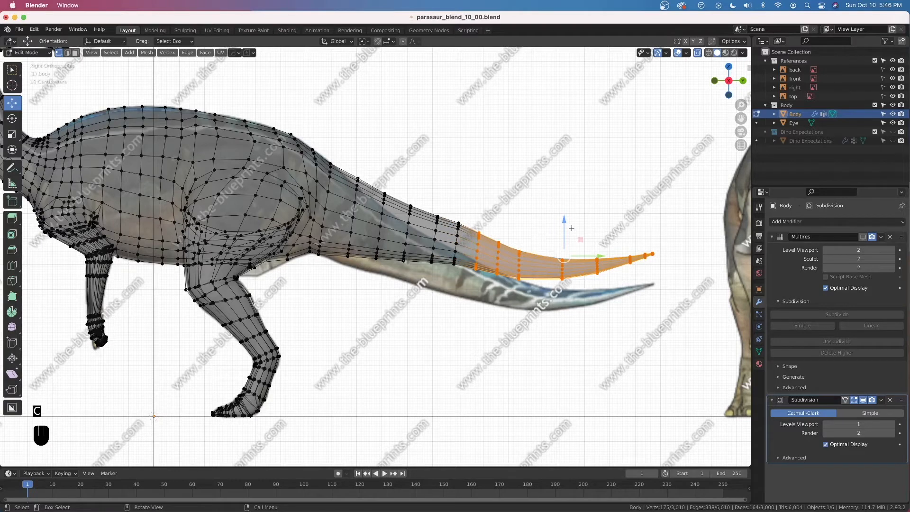
pyautogui.moveTo(566, 221); pyautogui.dragTo(564, 216)
pyautogui.press('c')
pyautogui.moveTo(464, 270); pyautogui.dragTo(475, 230, button='middle')
pyautogui.rightClick(591, 223)
pyautogui.moveTo(575, 221); pyautogui.dragTo(575, 218)
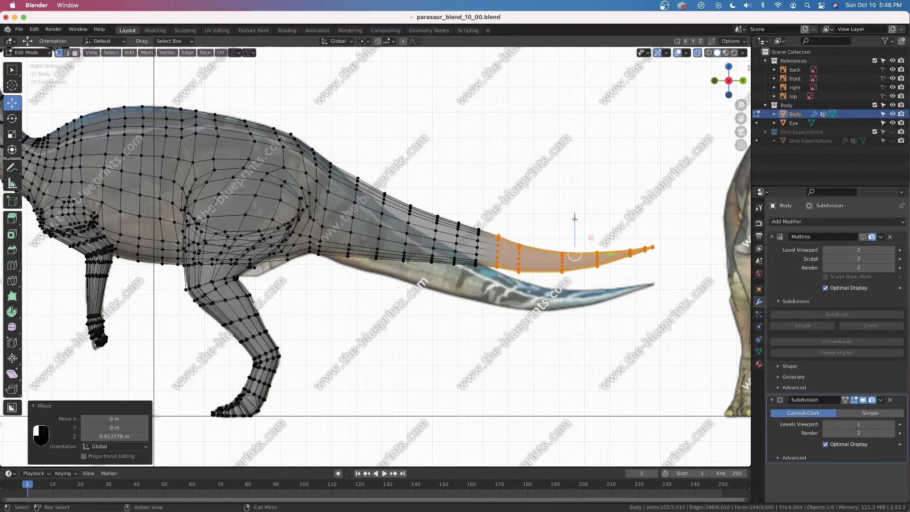
# Step: Deselect two further rings where the tail thins, raising the remaining end after each, the last time about 0.0074 m in Z
pyautogui.press('c')
pyautogui.moveTo(494, 255); pyautogui.dragTo(497, 239, button='middle')
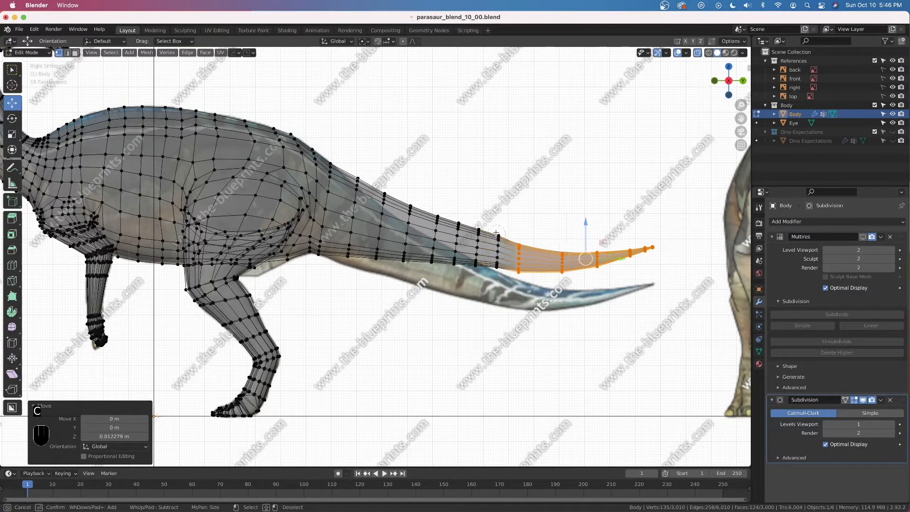
pyautogui.rightClick(554, 227)
pyautogui.moveTo(584, 221); pyautogui.dragTo(584, 215)
pyautogui.press('c')
pyautogui.moveTo(523, 265); pyautogui.dragTo(523, 247, button='middle')
pyautogui.rightClick(525, 256)
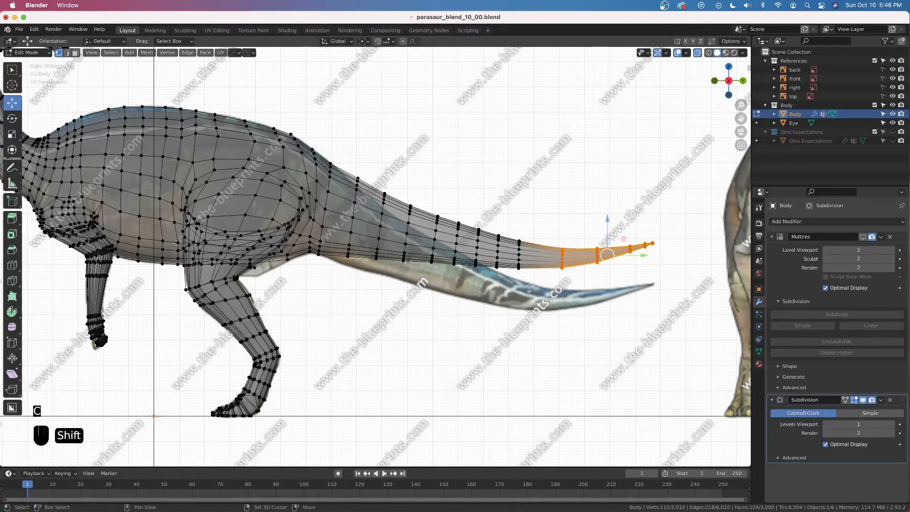
pyautogui.keyDown('shift'); pyautogui.moveTo(529, 285); pyautogui.dragTo(384, 285, button='middle'); pyautogui.keyUp('shift')
pyautogui.scroll(3, 492, 268)
pyautogui.press('c')
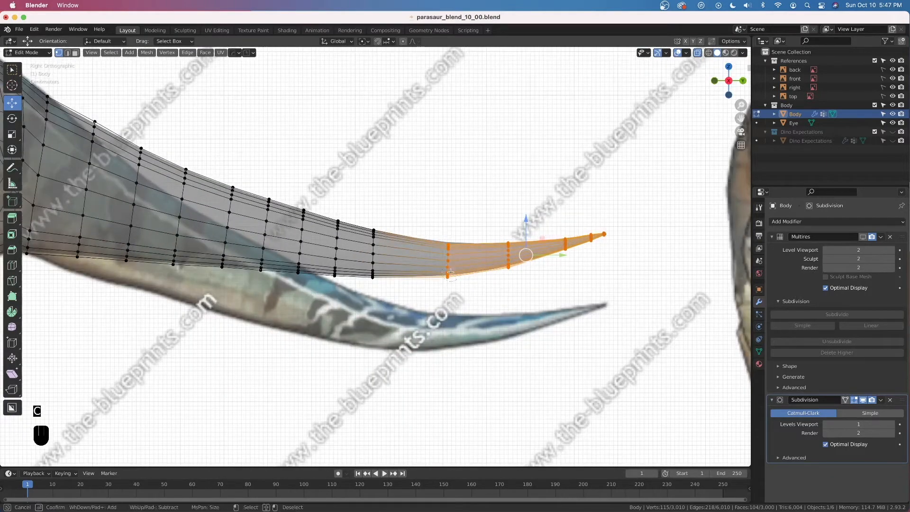
pyautogui.rightClick(448, 277)
pyautogui.moveTo(527, 220); pyautogui.dragTo(530, 214)
# Step: Deselect the next two rings of the thin tail end in turn and lower the remaining tip section in Z after each
pyautogui.press('c')
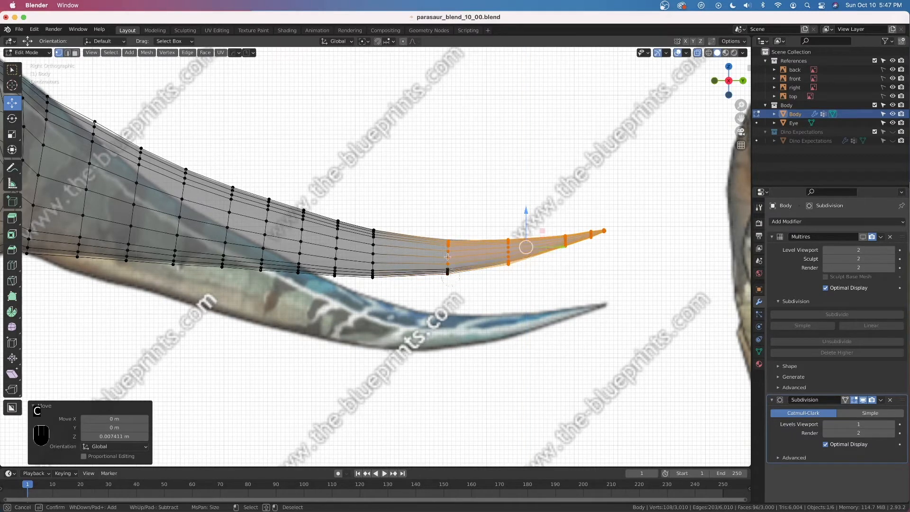
pyautogui.moveTo(447, 269); pyautogui.dragTo(445, 261, button='middle')
pyautogui.rightClick(445, 259)
pyautogui.press('c')
pyautogui.middleClick(445, 268)
pyautogui.rightClick(521, 223)
pyautogui.moveTo(556, 210); pyautogui.dragTo(558, 219)
pyautogui.press('c')
pyautogui.middleClick(504, 267)
pyautogui.middleClick(509, 258)
pyautogui.rightClick(586, 219)
pyautogui.moveTo(587, 219); pyautogui.dragTo(588, 220)
# Step: Without the next ring, lower the last tail section about 0.0102 m in Z, and the very tip alone about 0.0041 m
pyautogui.press('c')
pyautogui.moveTo(568, 263); pyautogui.dragTo(566, 252, button='middle')
pyautogui.rightClick(597, 233)
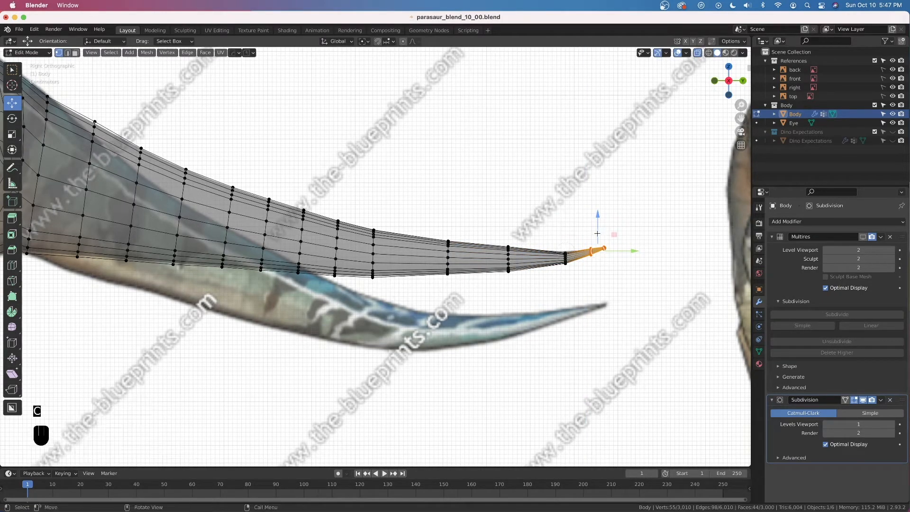
pyautogui.moveTo(597, 219); pyautogui.dragTo(598, 227)
pyautogui.press('c')
pyautogui.moveTo(589, 255); pyautogui.dragTo(583, 256, button='middle')
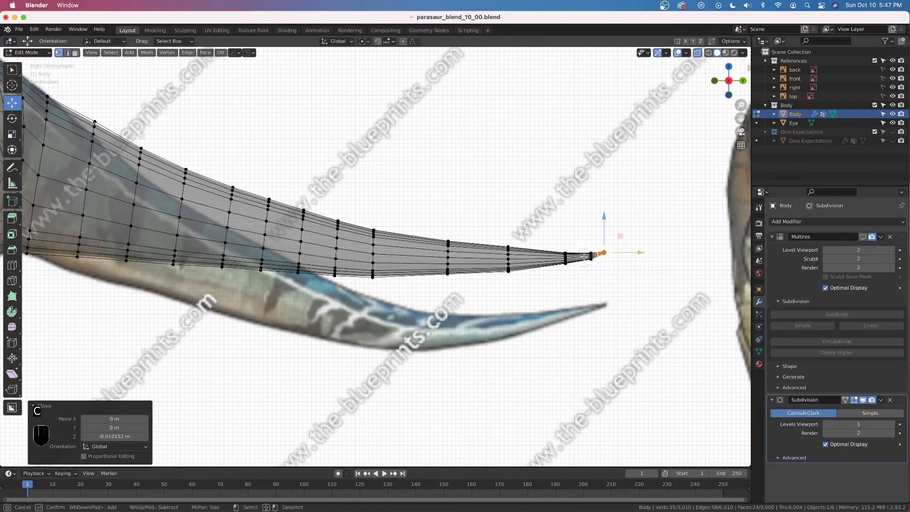
pyautogui.rightClick(590, 244)
pyautogui.moveTo(602, 223); pyautogui.dragTo(602, 222)
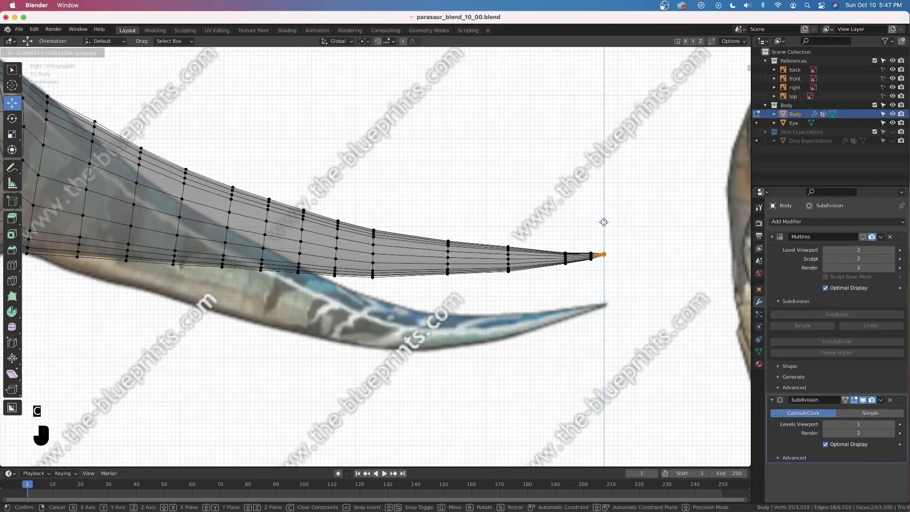
pyautogui.click(603, 221)
# Step: Using edge selection, flatten the tail ring where the tail begins to thin by scaling it to 0 along Y
pyautogui.scroll(-3, 597, 227)
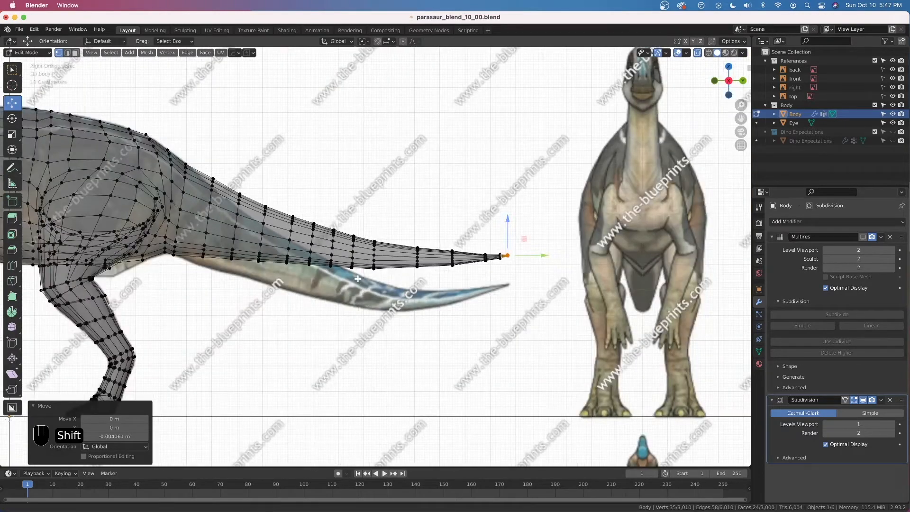
pyautogui.keyDown('shift'); pyautogui.moveTo(355, 280); pyautogui.dragTo(423, 280, button='middle'); pyautogui.keyUp('shift')
pyautogui.scroll(3, 422, 279)
pyautogui.click(67, 52)
pyautogui.keyDown('alt'); pyautogui.click(509, 252); pyautogui.keyUp('alt')
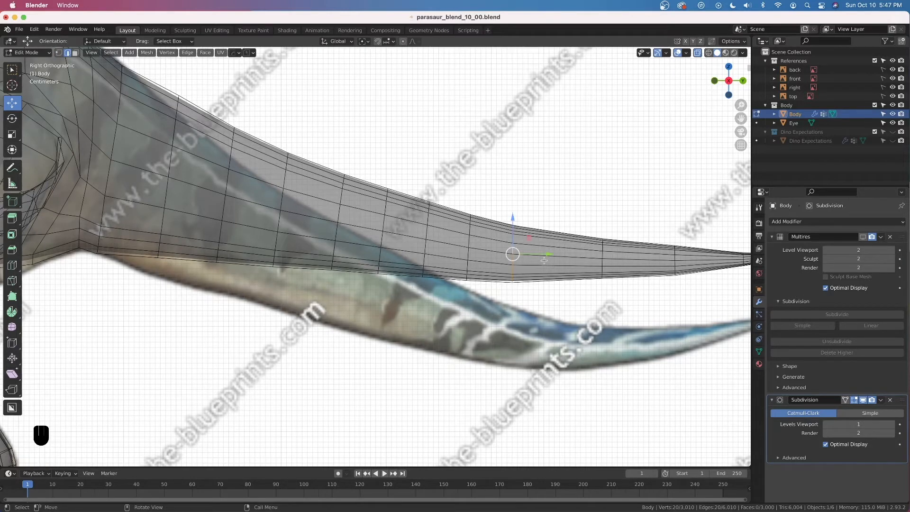
pyautogui.press('s')
pyautogui.press('y')
pyautogui.press('0')
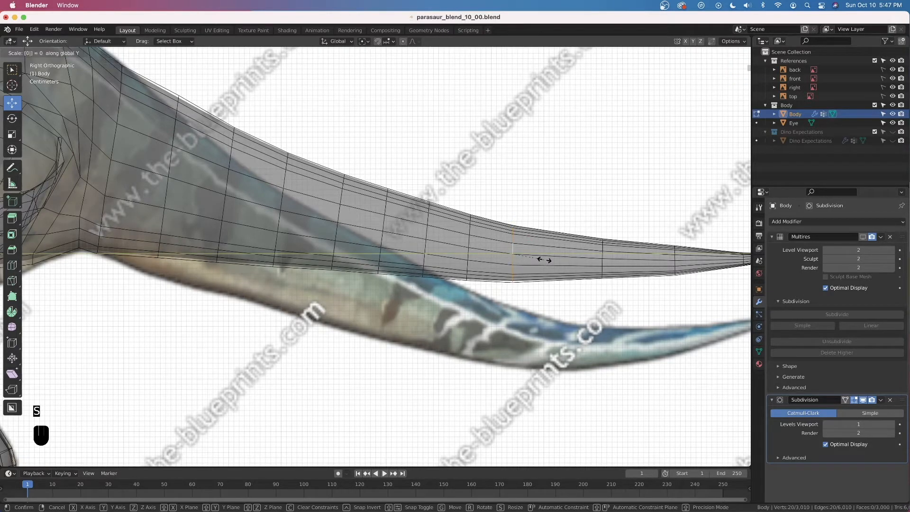
pyautogui.press('Return')
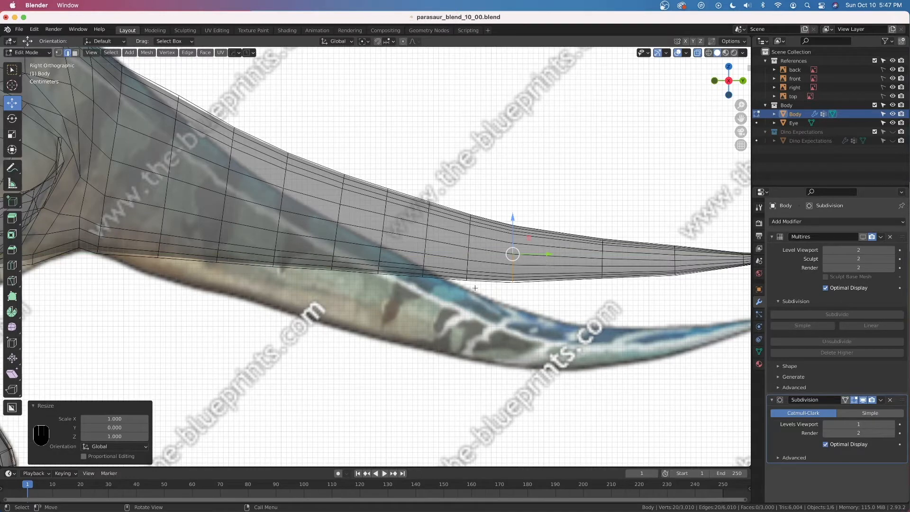
# Step: Flatten the next two tail rings toward the body one at a time, scaling each to 0 along Y
pyautogui.keyDown('alt'); pyautogui.click(467, 230); pyautogui.keyUp('alt')
pyautogui.press('s')
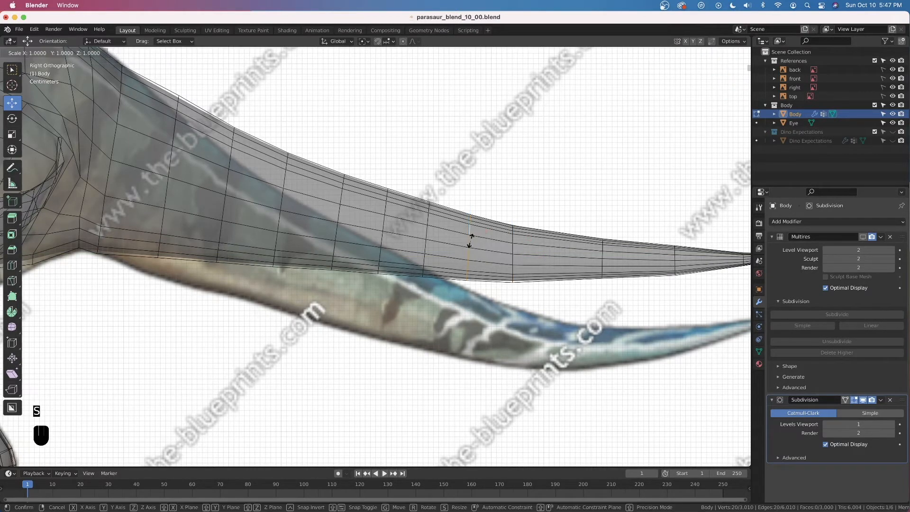
pyautogui.press('y')
pyautogui.press('0')
pyautogui.press('Return')
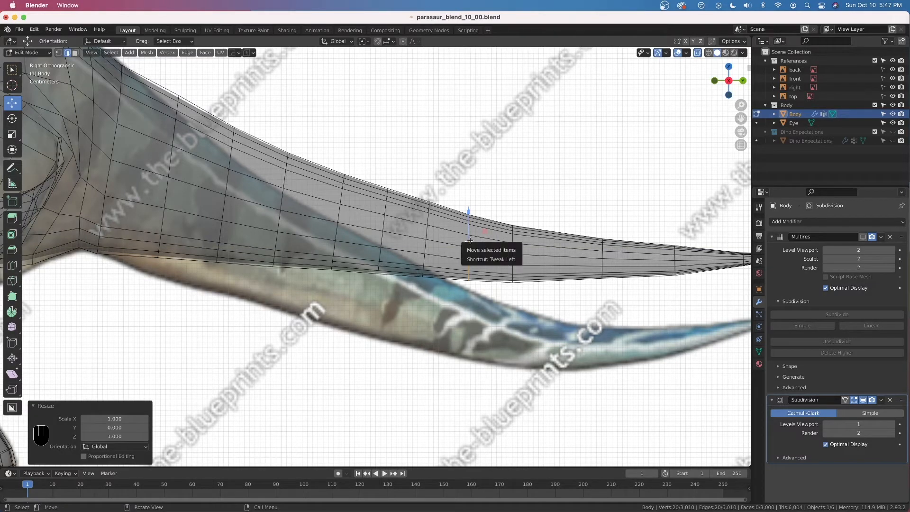
pyautogui.keyDown('alt'); pyautogui.click(428, 232); pyautogui.keyUp('alt')
pyautogui.press('s')
pyautogui.press('y')
pyautogui.press('0')
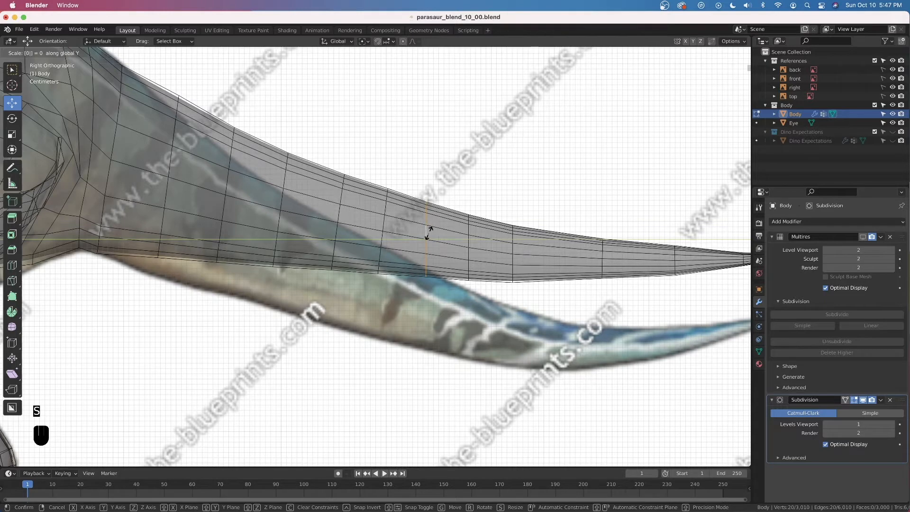
pyautogui.press('Return')
# Step: Straighten the two following mid-tail rings toward the hips, giving each a Y scale of 0
pyautogui.keyDown('alt'); pyautogui.click(383, 224); pyautogui.keyUp('alt')
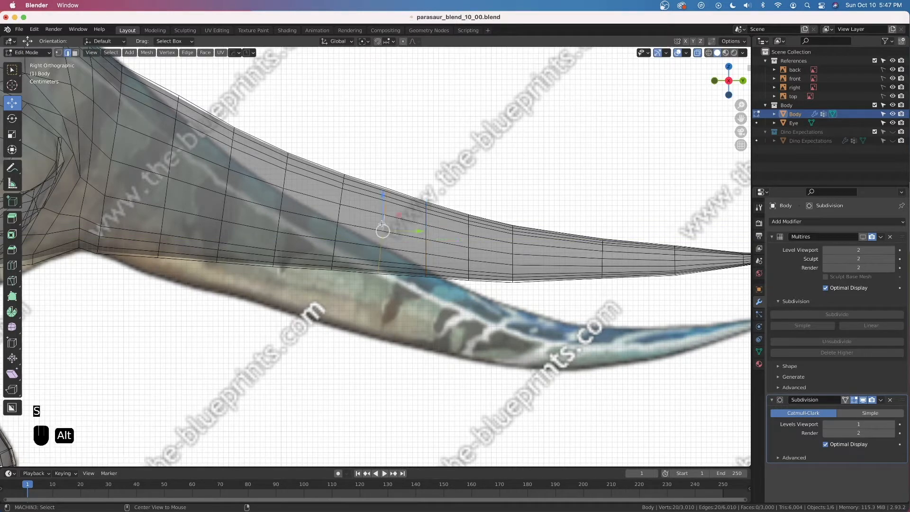
pyautogui.press('s')
pyautogui.press('0')
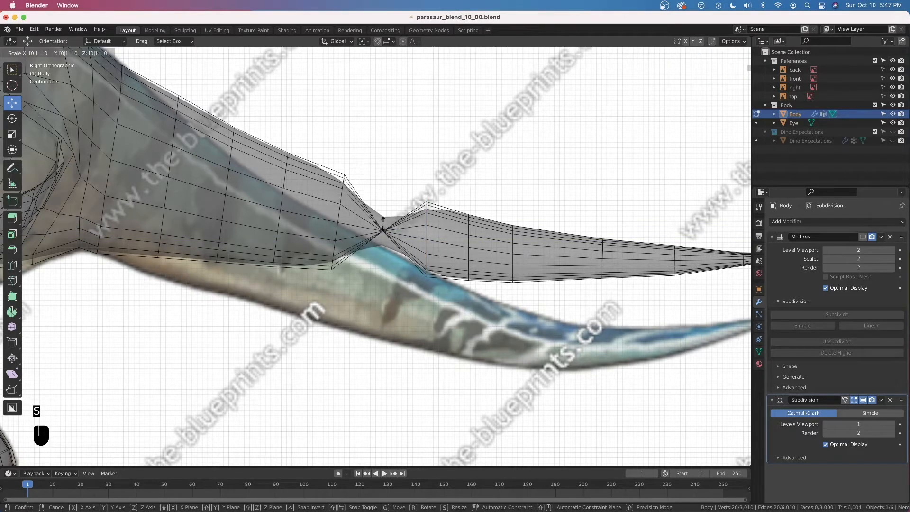
pyautogui.press('y')
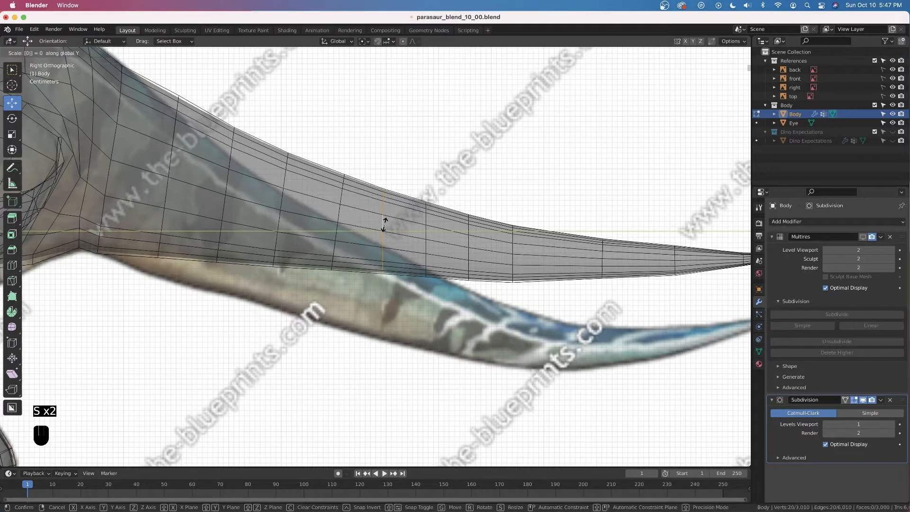
pyautogui.click(384, 223)
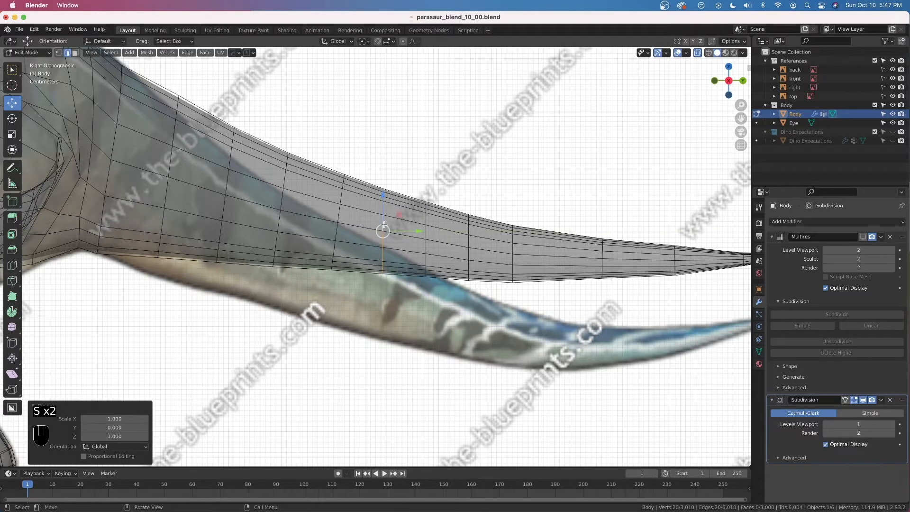
pyautogui.keyDown('alt'); pyautogui.click(343, 193); pyautogui.keyUp('alt')
pyautogui.press('s')
pyautogui.press('y')
pyautogui.press('0')
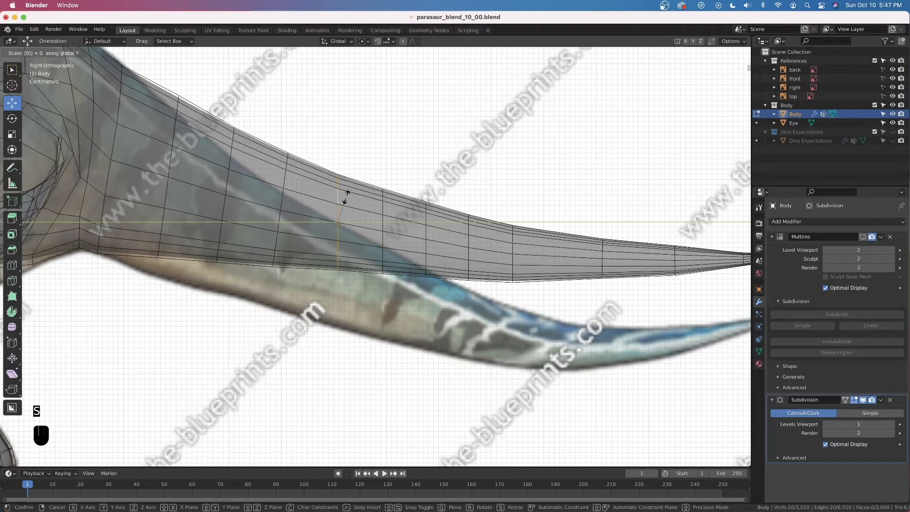
pyautogui.click(346, 197)
# Step: Make the next two rings of the thick tail section vertical by scaling each to 0 in Y
pyautogui.keyDown('alt'); pyautogui.click(283, 199); pyautogui.keyUp('alt')
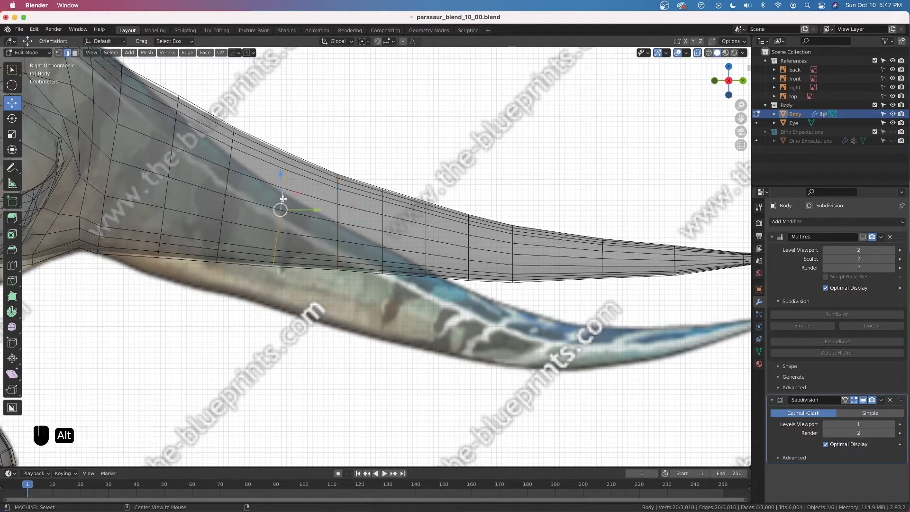
pyautogui.press('s')
pyautogui.press('y')
pyautogui.press('0')
pyautogui.click(283, 199)
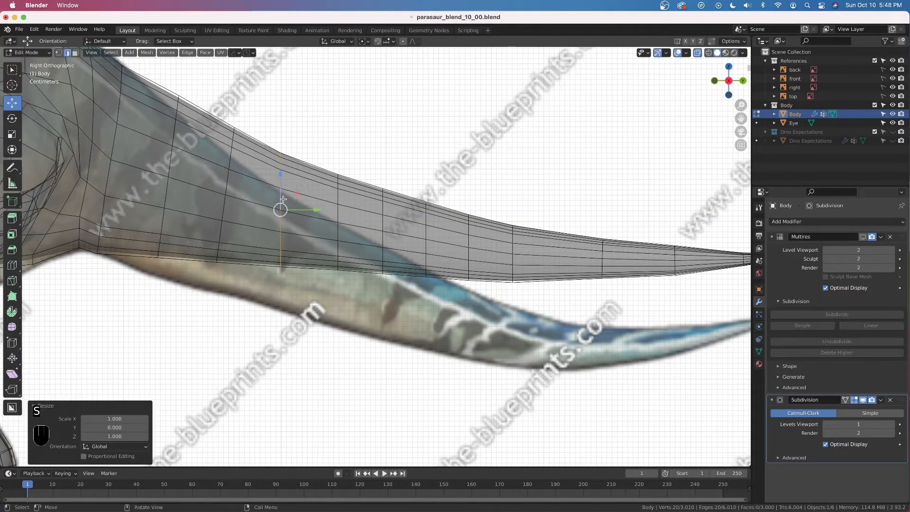
pyautogui.keyDown('alt'); pyautogui.click(227, 180); pyautogui.keyUp('alt')
pyautogui.press('s')
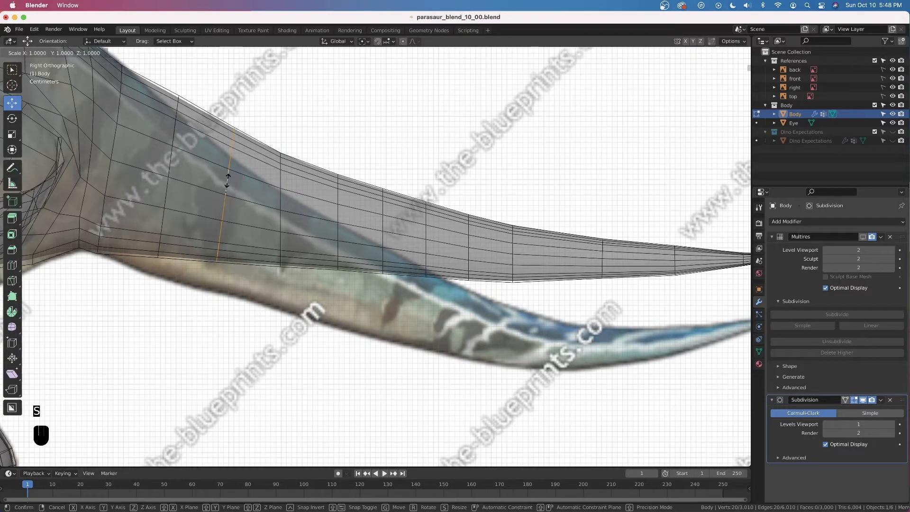
pyautogui.press('y')
pyautogui.press('0')
pyautogui.click(227, 180)
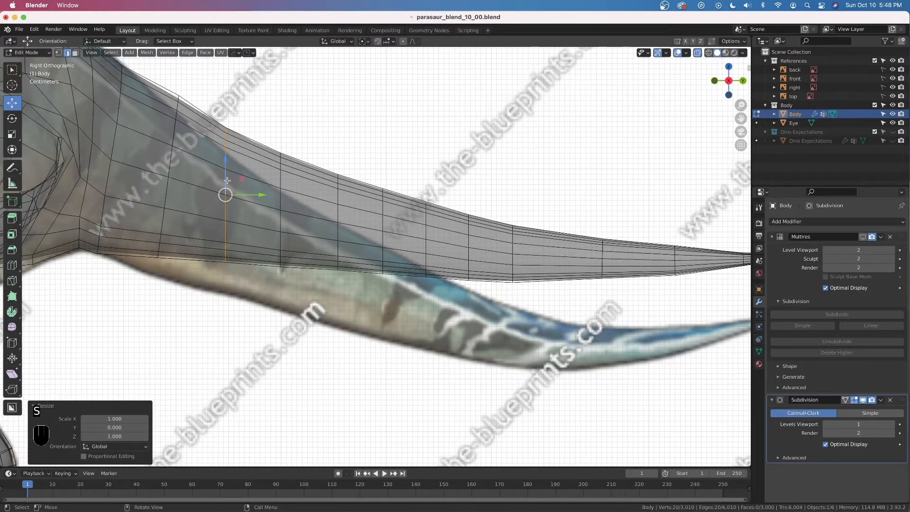
# Step: Flatten the second ring beyond the start of the thin tail end, toward the tip, with a Y scale of 0
pyautogui.keyDown('shift'); pyautogui.moveTo(597, 278); pyautogui.dragTo(410, 250, button='middle'); pyautogui.keyUp('shift')
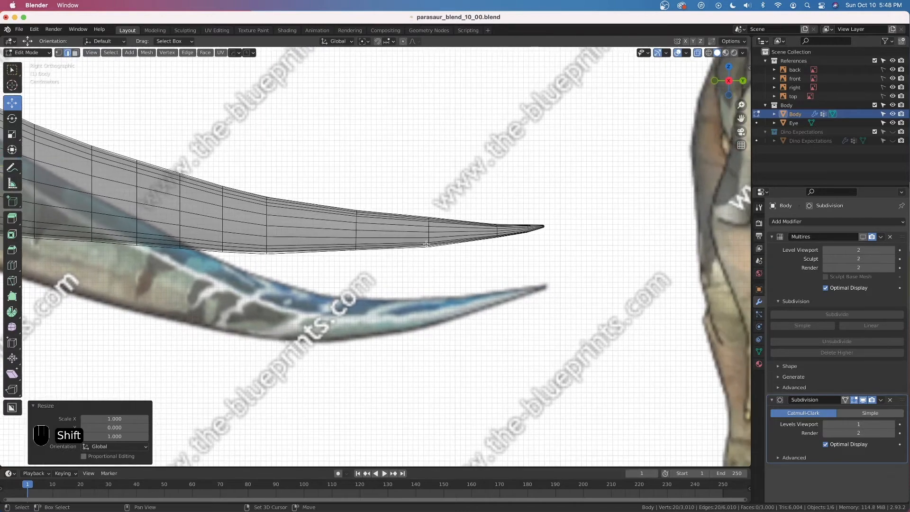
pyautogui.scroll(2, 441, 242)
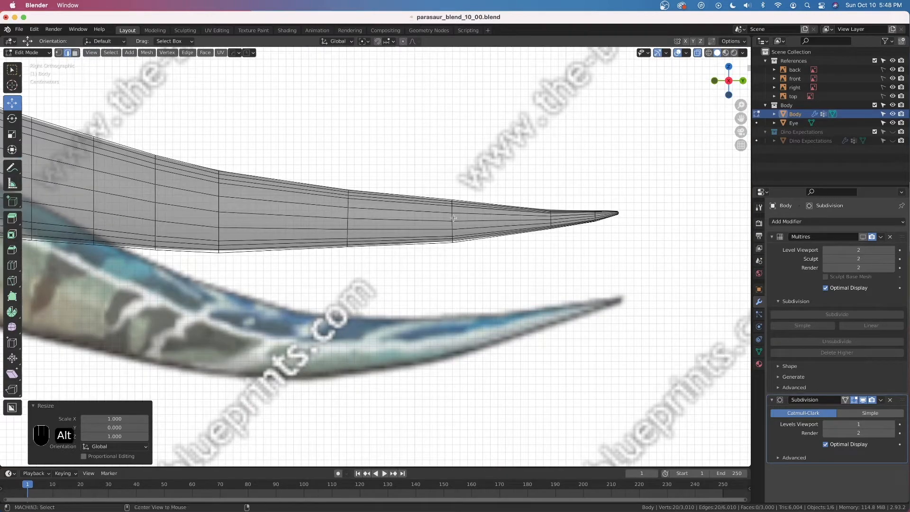
pyautogui.keyDown('alt'); pyautogui.click(453, 219); pyautogui.keyUp('alt')
pyautogui.press('s')
pyautogui.press('y')
pyautogui.press('0')
pyautogui.click(457, 214)
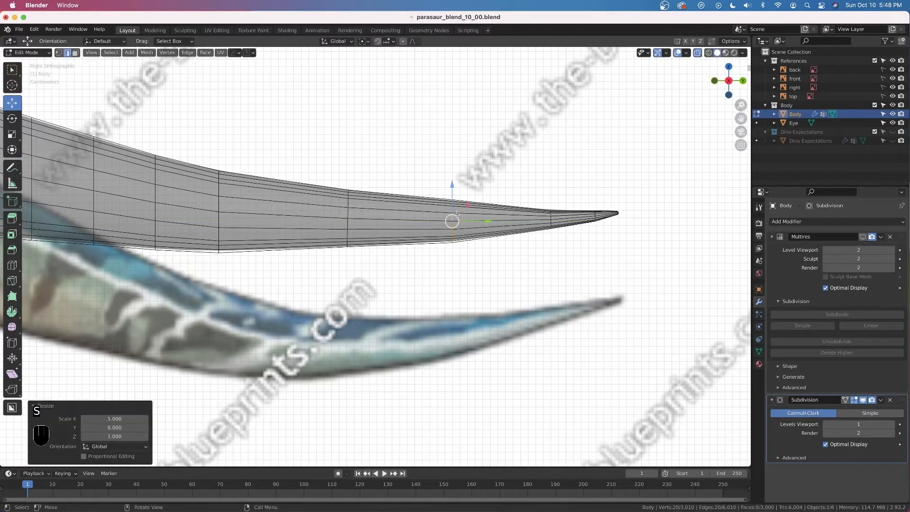
# Step: Return the Body to Object Mode without X-ray and save parasaur_blend_10_00.blend
pyautogui.scroll(-3, 530, 264)
pyautogui.keyDown('shift'); pyautogui.moveTo(83, 172); pyautogui.dragTo(368, 226, button='middle'); pyautogui.keyUp('shift')
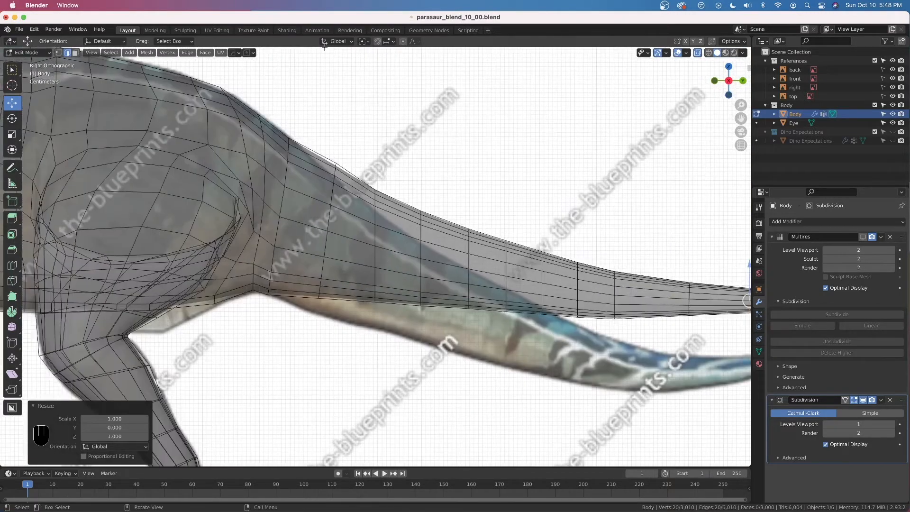
pyautogui.hotkey('alt', 'z')
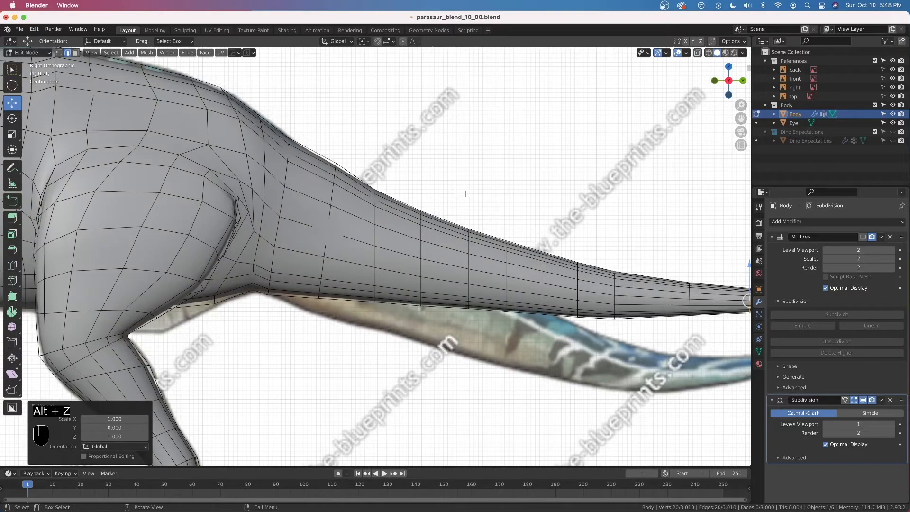
pyautogui.press('Tab')
pyautogui.scroll(-6, 461, 182)
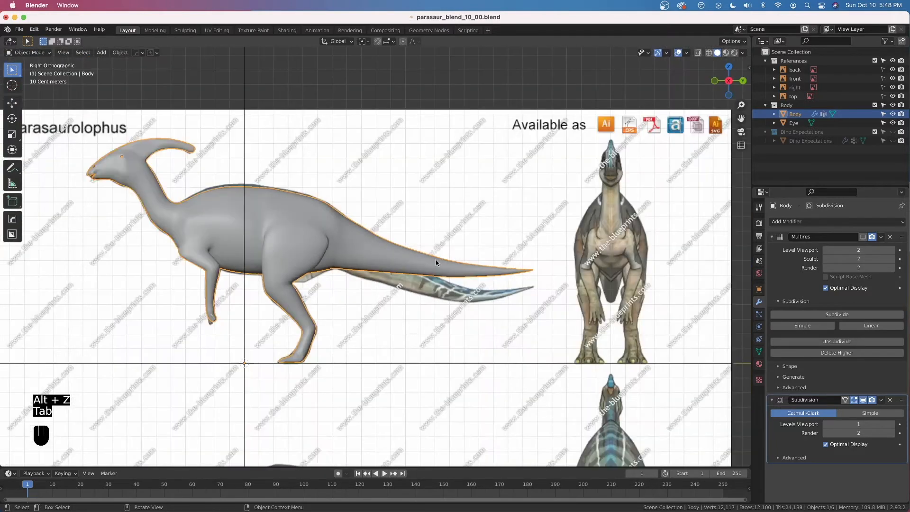
pyautogui.press('super+s')
# Step: Check the underside of the tail base from several angles, and put the Body back into Edit Mode with vertex selection
pyautogui.scroll(5, 360, 266)
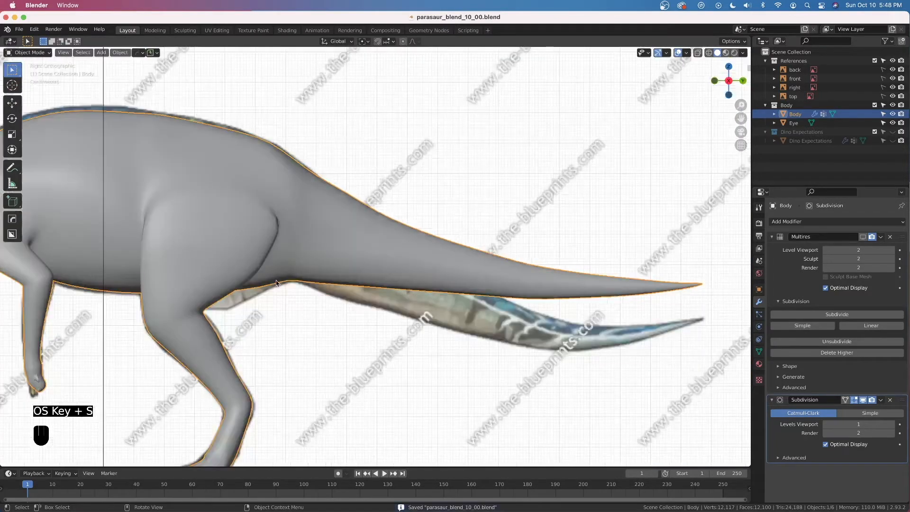
pyautogui.scroll(-3, 197, 290)
pyautogui.moveTo(197, 290); pyautogui.dragTo(173, 287, button='middle')
pyautogui.moveTo(299, 311); pyautogui.dragTo(341, 300, button='middle')
pyautogui.press('`')
pyautogui.scroll(4, 351, 315)
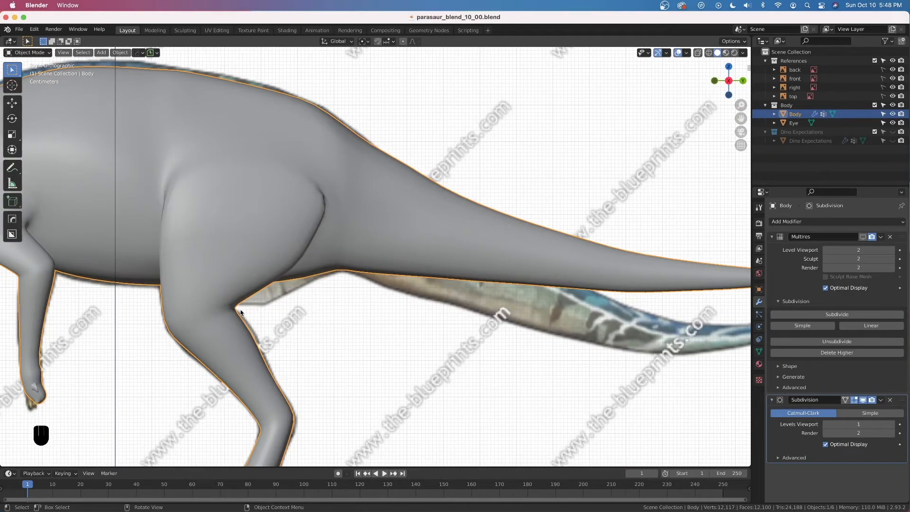
pyautogui.press('Tab')
pyautogui.scroll(2, 294, 277)
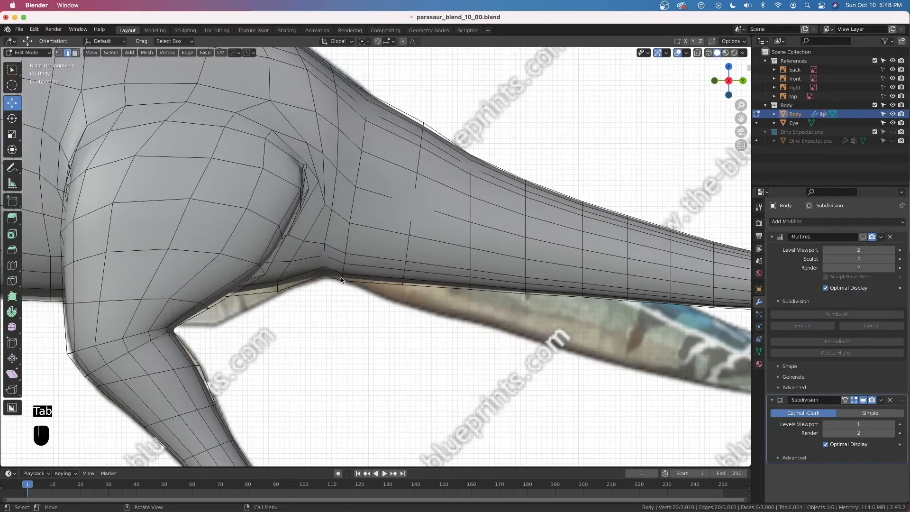
pyautogui.press('1')
pyautogui.moveTo(337, 288)
pyautogui.mouseDown(button='middle')
pyautogui.moveTo(335, 276)
pyautogui.moveTo(326, 290)
pyautogui.mouseUp(button='middle')
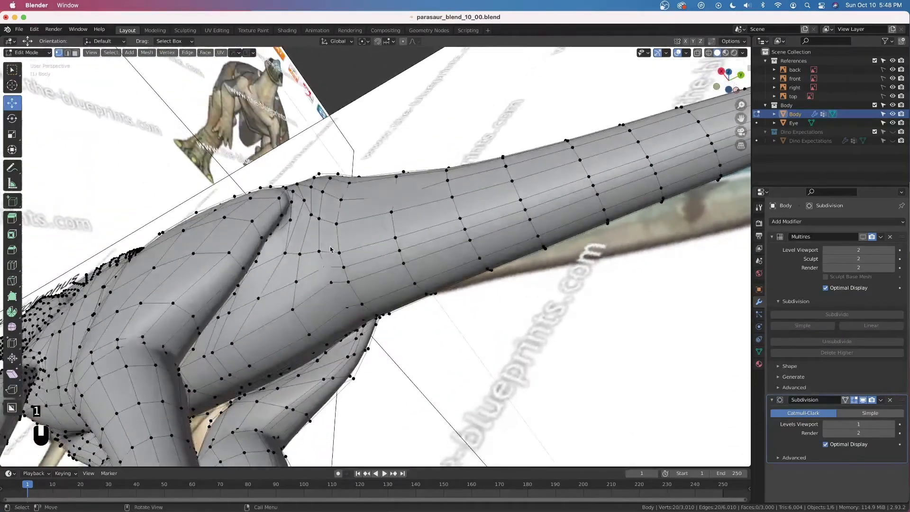
# Step: Try to lower a vertex under the tail base behind the thigh along Z, using proportional editing
pyautogui.click(309, 334)
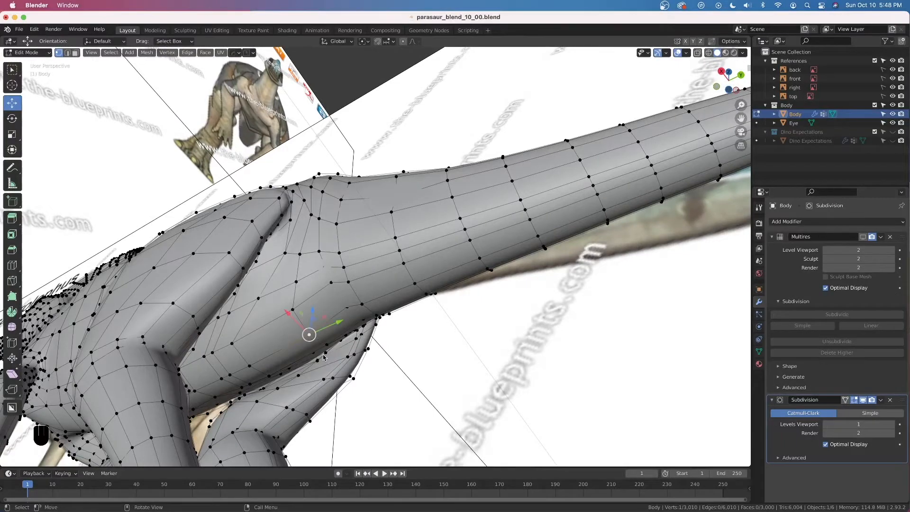
pyautogui.press('KP_3')
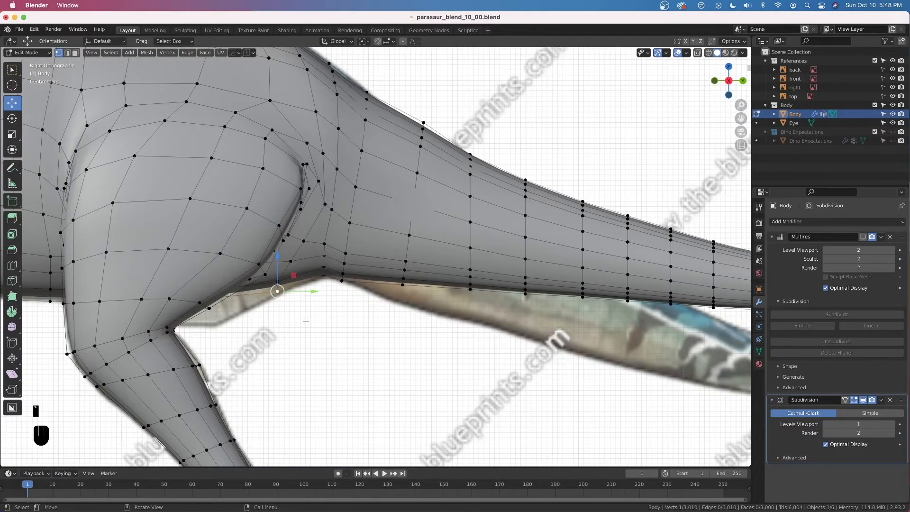
pyautogui.click(403, 41)
pyautogui.press('g')
pyautogui.scroll(-3, 355, 261)
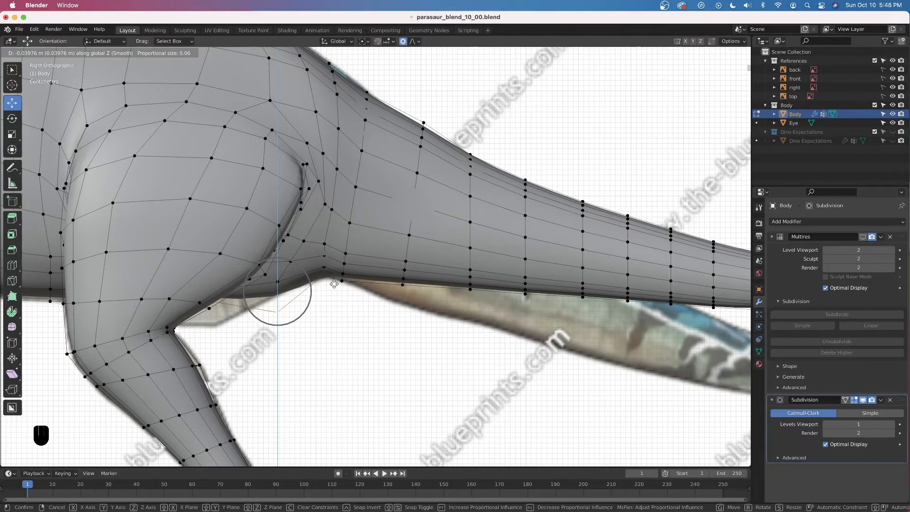
pyautogui.click(301, 309)
# Step: Try lowering another underside vertex closer to the leg about 0.0789 m in Z with proportional editing, and undo the vertex moves
pyautogui.moveTo(301, 309)
pyautogui.mouseDown(button='middle')
pyautogui.moveTo(317, 292)
pyautogui.moveTo(304, 313)
pyautogui.mouseUp(button='middle')
pyautogui.click(291, 309)
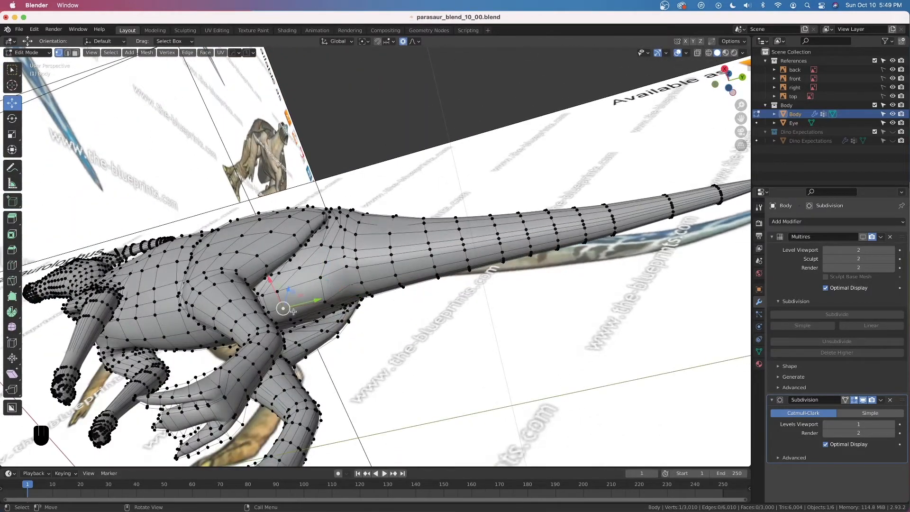
pyautogui.press('KP_3')
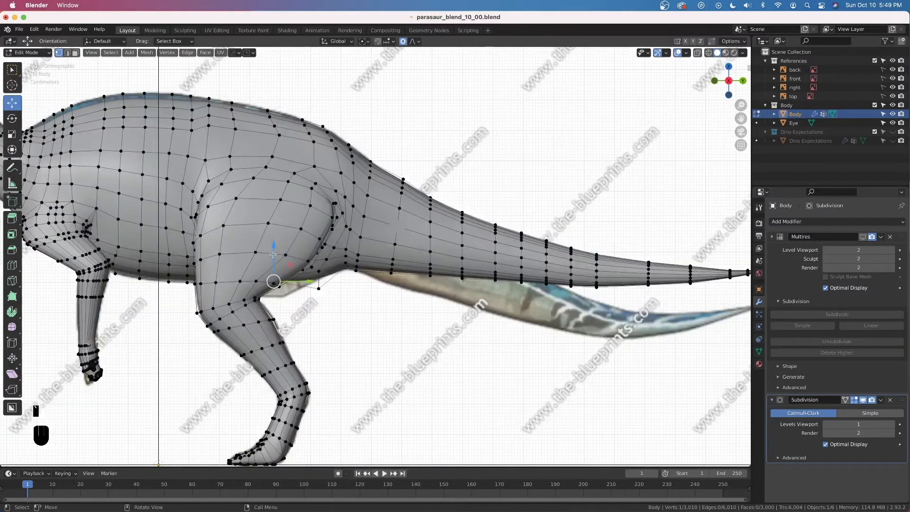
pyautogui.moveTo(273, 254); pyautogui.dragTo(276, 266)
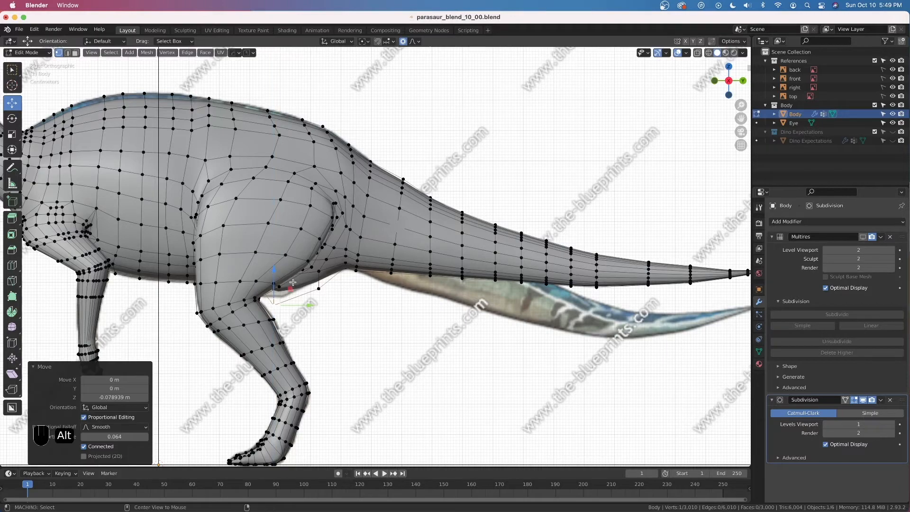
pyautogui.press('super+z')
# Step: Select a row of three vertices on the underside between the thigh and tail base and, without proportional editing, edge-slide it toward the tail
pyautogui.moveTo(331, 331); pyautogui.dragTo(254, 344, button='middle')
pyautogui.click(237, 349)
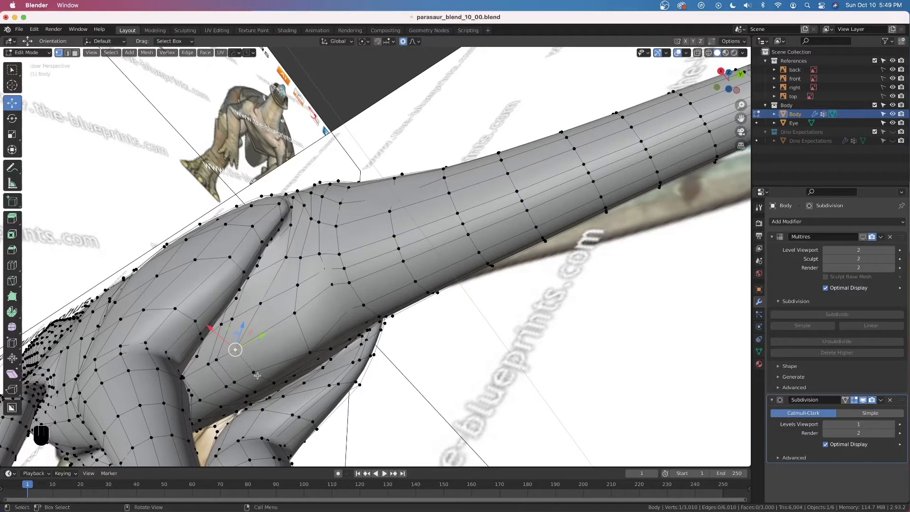
pyautogui.keyDown('shift'); pyautogui.click(257, 376); pyautogui.keyUp('shift')
pyautogui.keyDown('shift'); pyautogui.click(274, 383); pyautogui.keyUp('shift')
pyautogui.press('o')
pyautogui.press('g')
pyautogui.press('g')
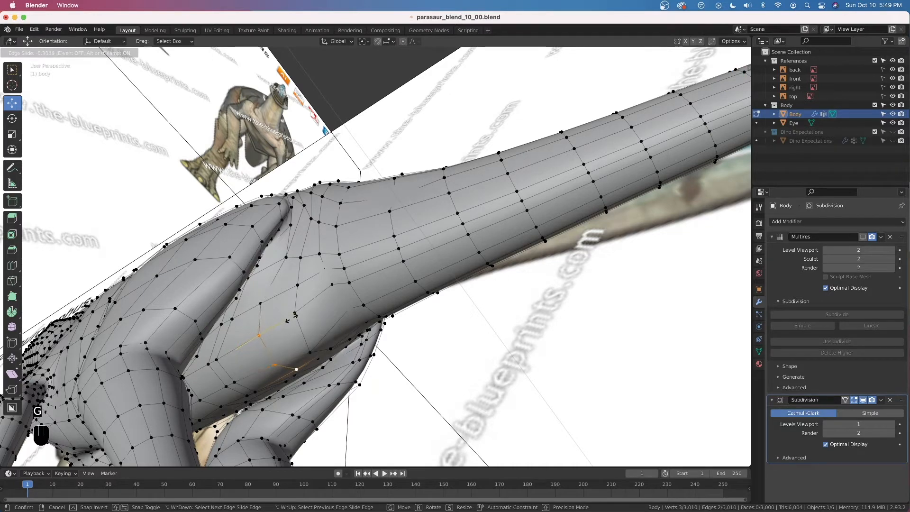
pyautogui.click(287, 321)
# Step: Select the adjacent three-vertex row on the underside, nearer the thigh, and edge-slide it by a factor of about -0.337
pyautogui.click(227, 364)
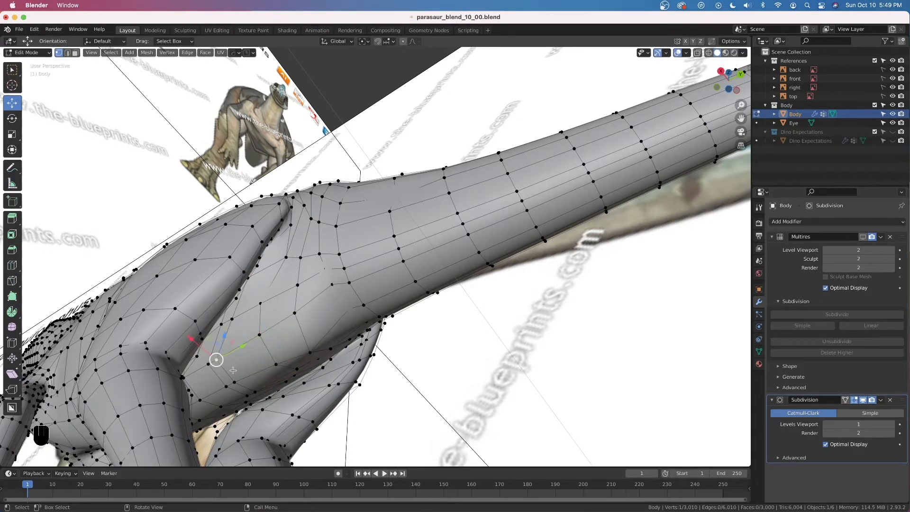
pyautogui.keyDown('ctrl'); pyautogui.click(255, 391); pyautogui.keyUp('ctrl')
pyautogui.press('g')
pyautogui.press('g')
pyautogui.click(284, 337)
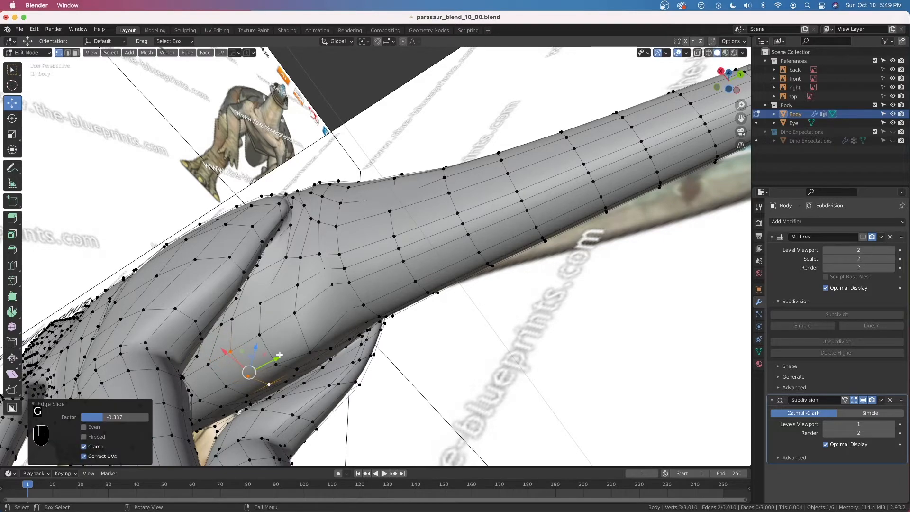
# Step: Lower the centre-line vertex under the tail base about 0.053 m in Z, using proportional editing at size 0.064
pyautogui.press('KP_3')
pyautogui.moveTo(233, 306); pyautogui.dragTo(276, 303, button='middle')
pyautogui.press('`')
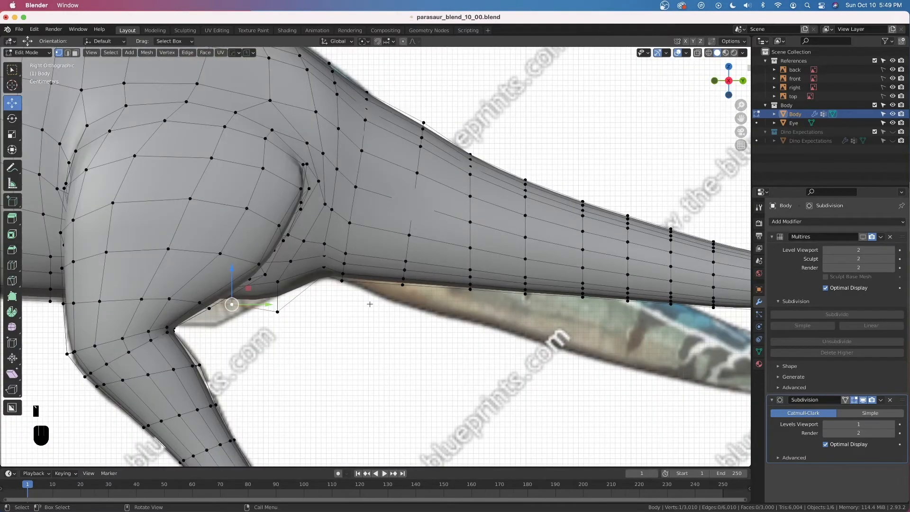
pyautogui.press('o')
pyautogui.moveTo(232, 270); pyautogui.dragTo(237, 297)
pyautogui.moveTo(237, 298); pyautogui.dragTo(220, 326, button='middle')
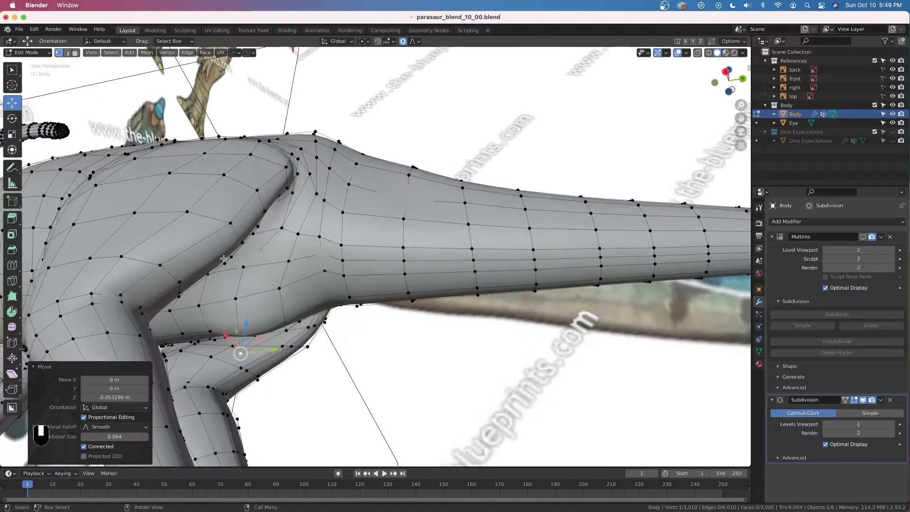
# Step: Lower the next centre-line vertex toward the legs about 0.083 m in Z in right view, with proportional size 0.094
pyautogui.click(210, 330)
pyautogui.press('`')
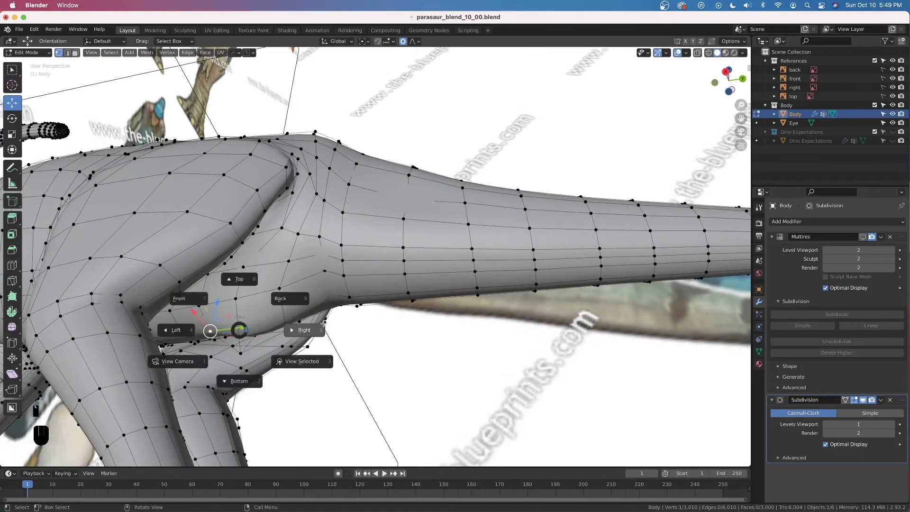
pyautogui.click(277, 303)
pyautogui.moveTo(191, 265); pyautogui.dragTo(195, 311)
pyautogui.scroll(-4, 194, 296)
pyautogui.moveTo(195, 311); pyautogui.dragTo(287, 274, button='middle')
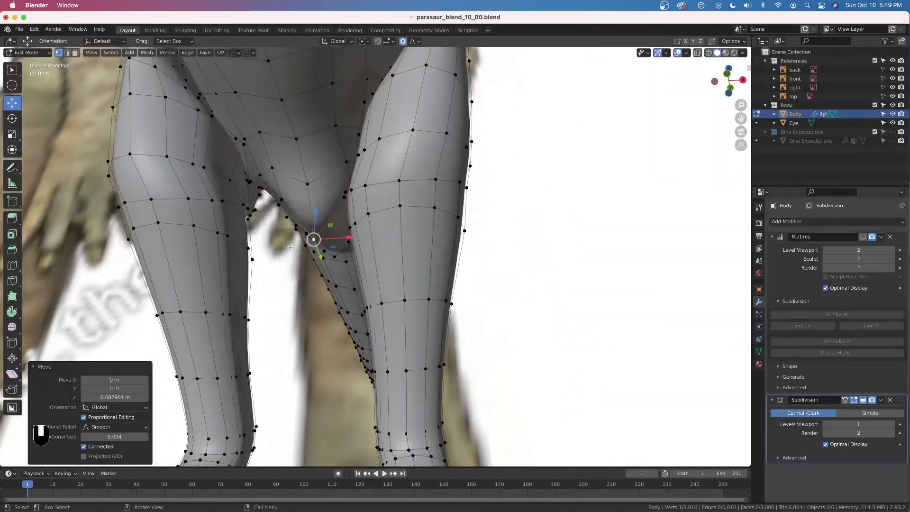
# Step: Lower the next centre-line vertex between the thighs about 0.021 m in Z with proportional editing, and nudge it slightly further down
pyautogui.click(307, 183)
pyautogui.press('`')
pyautogui.click(339, 252)
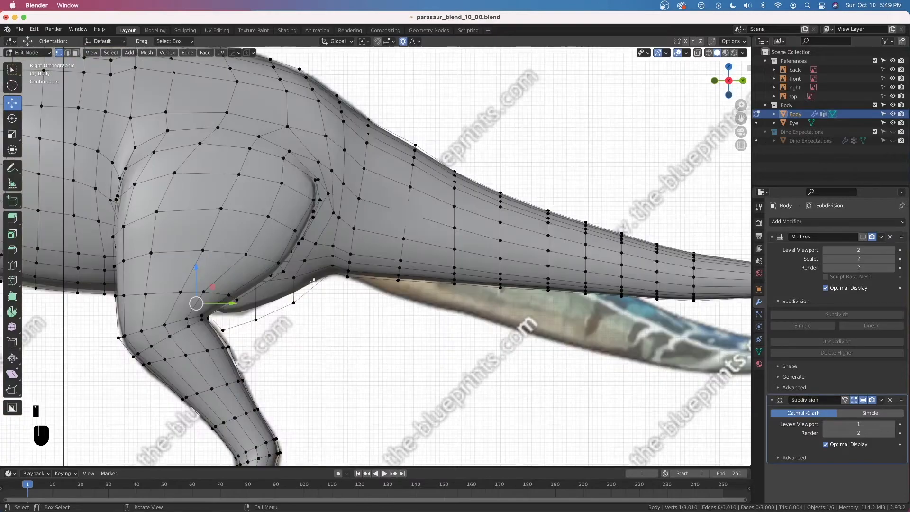
pyautogui.keyDown('shift'); pyautogui.moveTo(216, 303); pyautogui.dragTo(357, 253, button='middle'); pyautogui.keyUp('shift')
pyautogui.scroll(4, 402, 259)
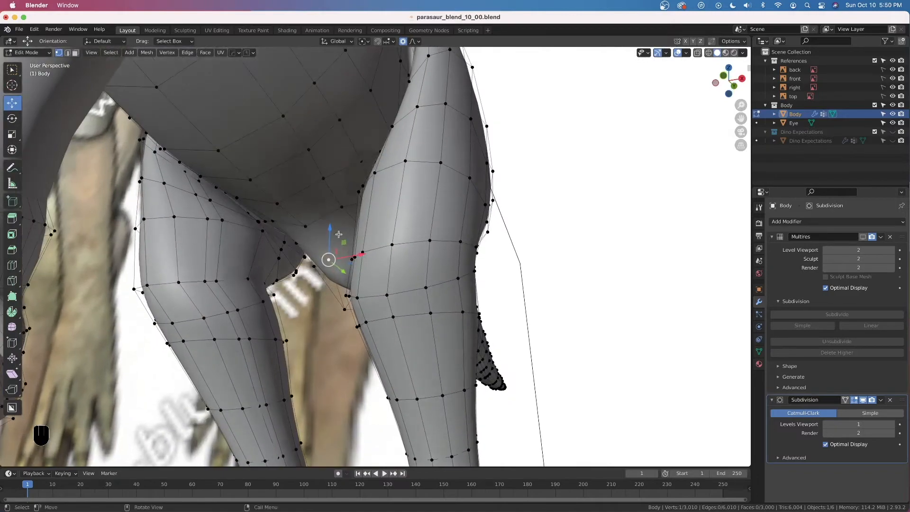
pyautogui.moveTo(332, 229); pyautogui.dragTo(337, 243)
pyautogui.moveTo(336, 243); pyautogui.dragTo(357, 260, button='middle')
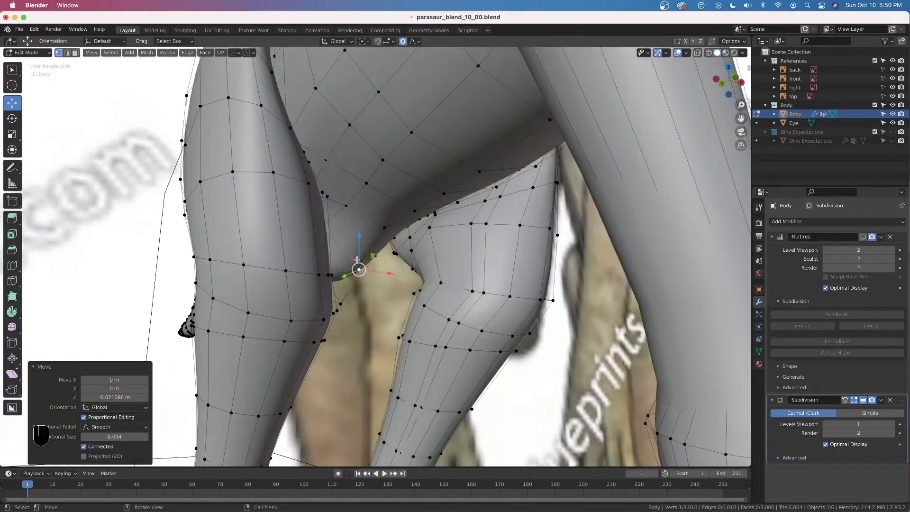
pyautogui.moveTo(360, 241); pyautogui.dragTo(363, 245)
pyautogui.scroll(-4, 389, 260)
# Step: Select the neighbouring underside vertex toward the belly and lower it about 0.0115 m in Z with proportional editing
pyautogui.click(380, 241)
pyautogui.moveTo(376, 214); pyautogui.dragTo(384, 213)
pyautogui.scroll(-3, 494, 270)
pyautogui.moveTo(494, 271); pyautogui.dragTo(416, 249, button='middle')
pyautogui.scroll(3, 417, 248)
# Step: Compare the lower belly with the front reference image using X-ray in both Edit Mode and Object Mode
pyautogui.hotkey('alt', 'z')
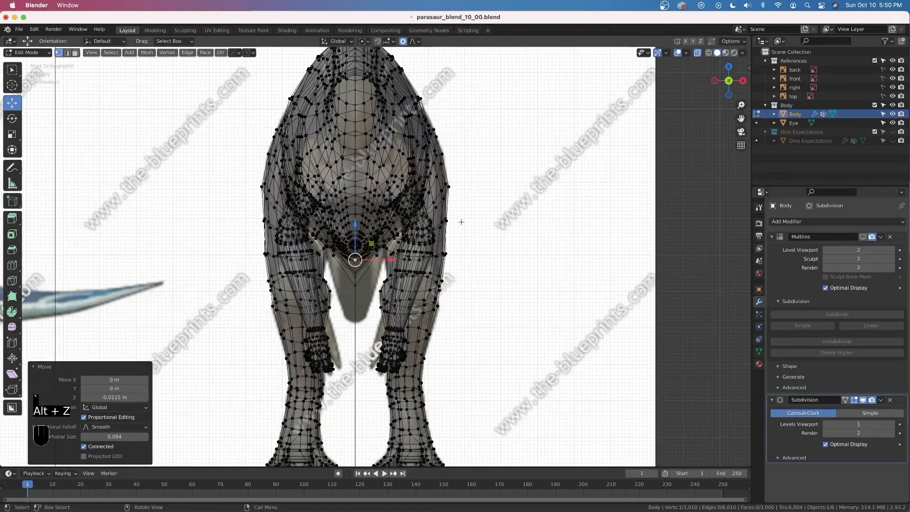
pyautogui.scroll(4, 382, 237)
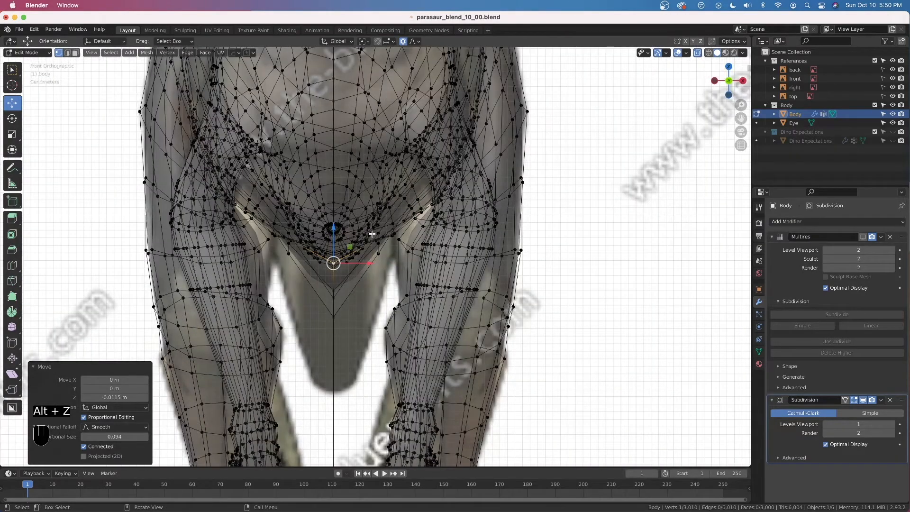
pyautogui.hotkey('alt', 'z')
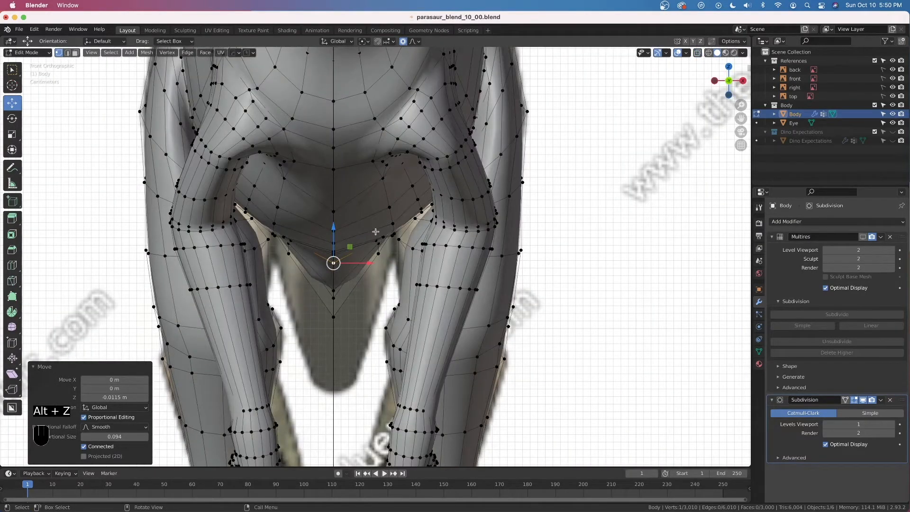
pyautogui.press('Tab')
pyautogui.hotkey('alt', 'z')
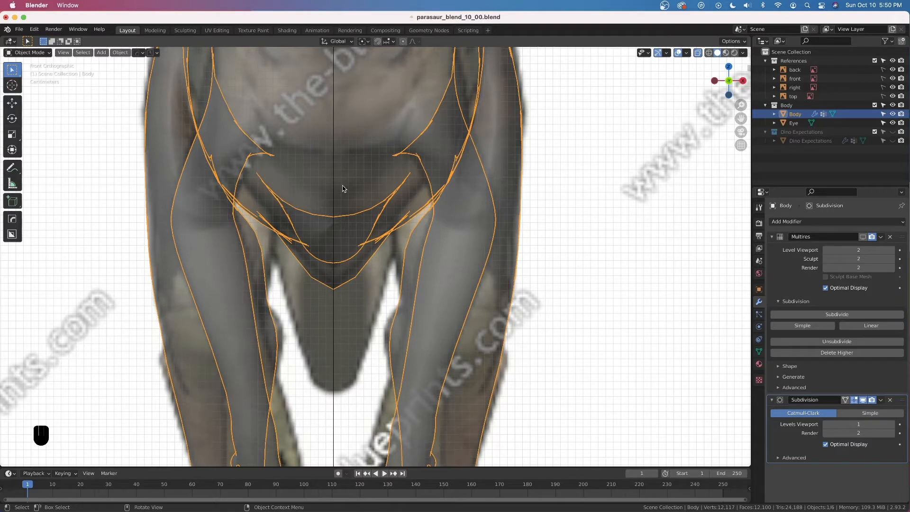
pyautogui.hotkey('alt', 'z')
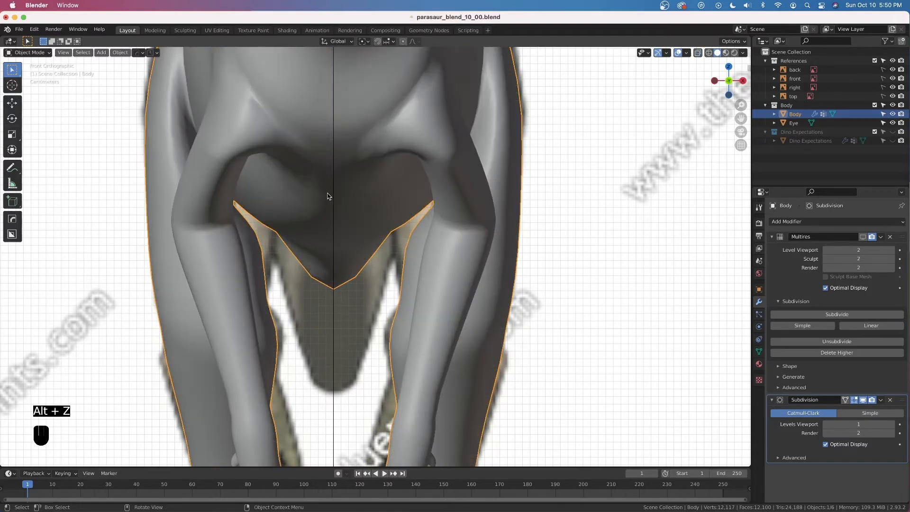
pyautogui.hotkey('alt', 'z')
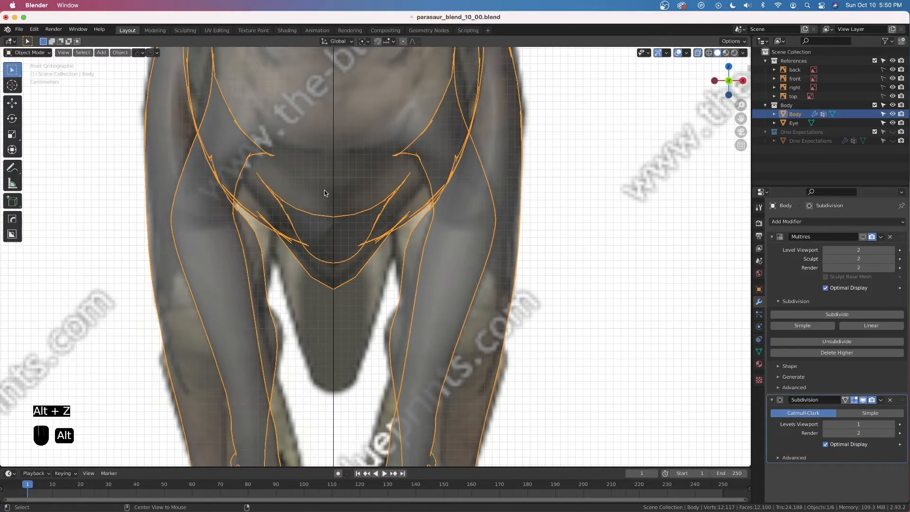
pyautogui.press('Tab')
pyautogui.hotkey('alt', 'z')
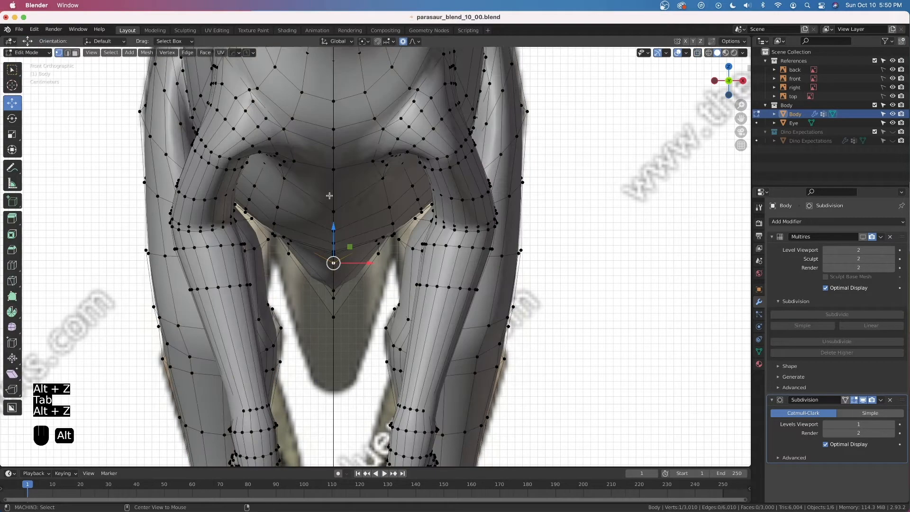
# Step: Examine the underside between the legs from a low angle, and recheck the belly outline against the front reference
pyautogui.moveTo(336, 208); pyautogui.dragTo(336, 200, button='middle')
pyautogui.scroll(-4, 336, 200)
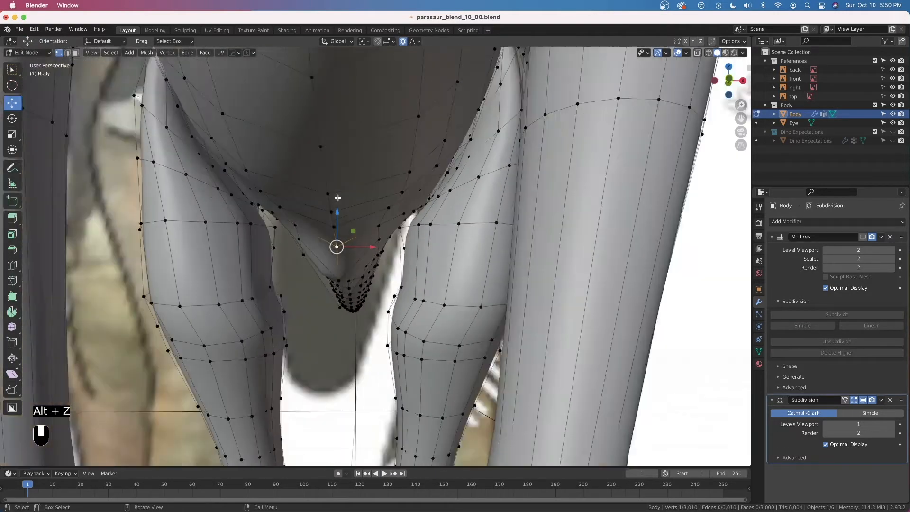
pyautogui.press('`')
pyautogui.click(299, 165)
pyautogui.hotkey('alt', 'z')
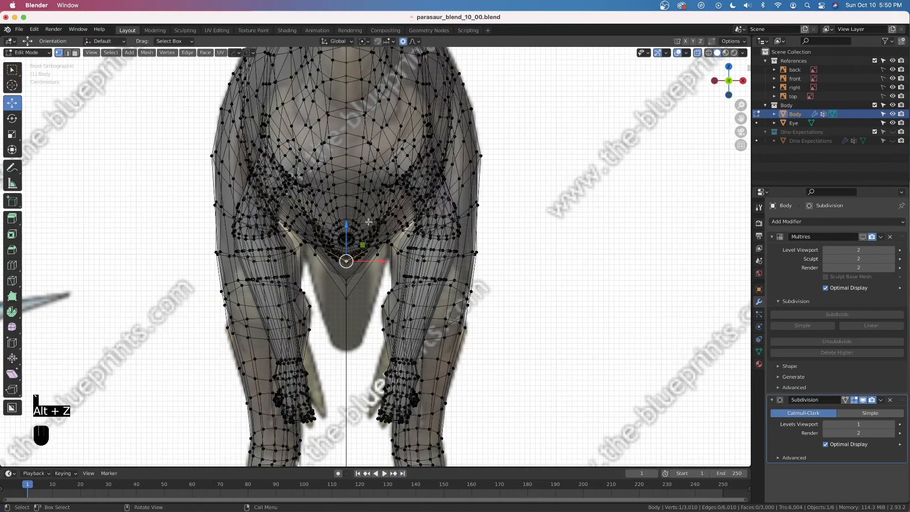
pyautogui.scroll(3, 373, 219)
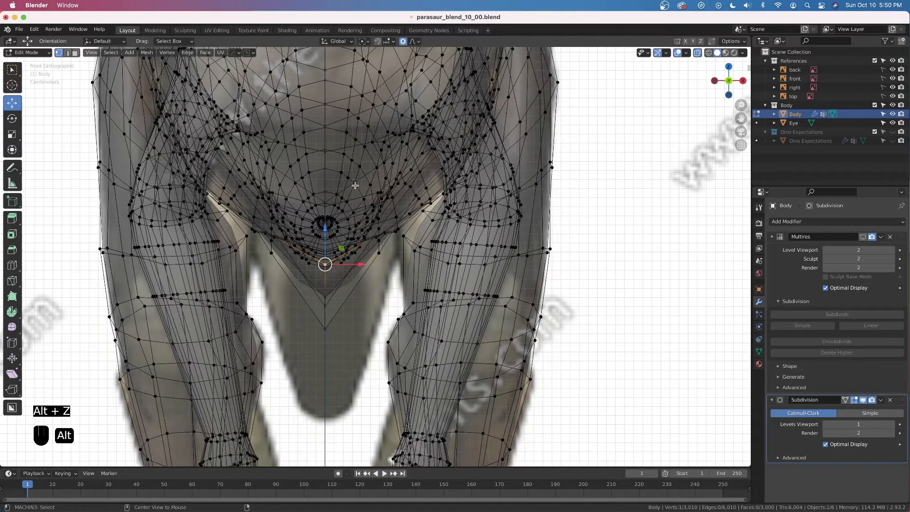
pyautogui.hotkey('alt', 'z')
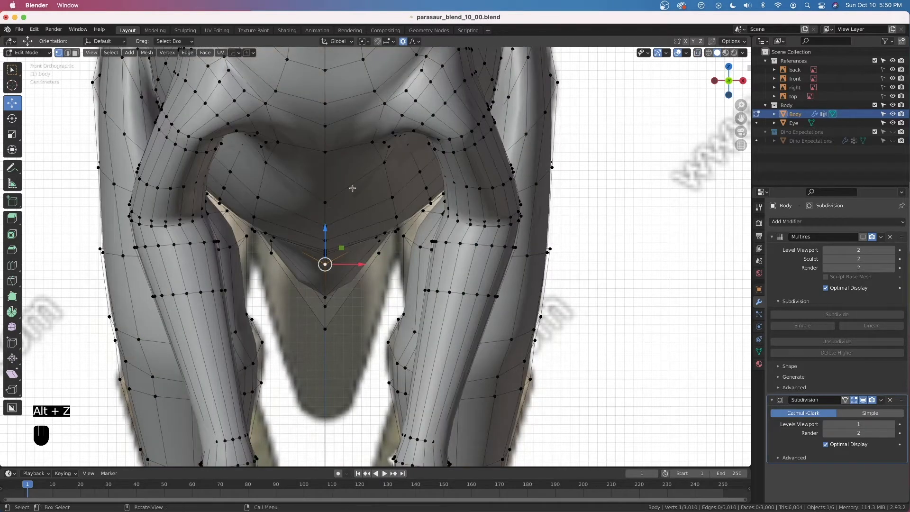
pyautogui.press('Tab')
pyautogui.hotkey('alt', 'z')
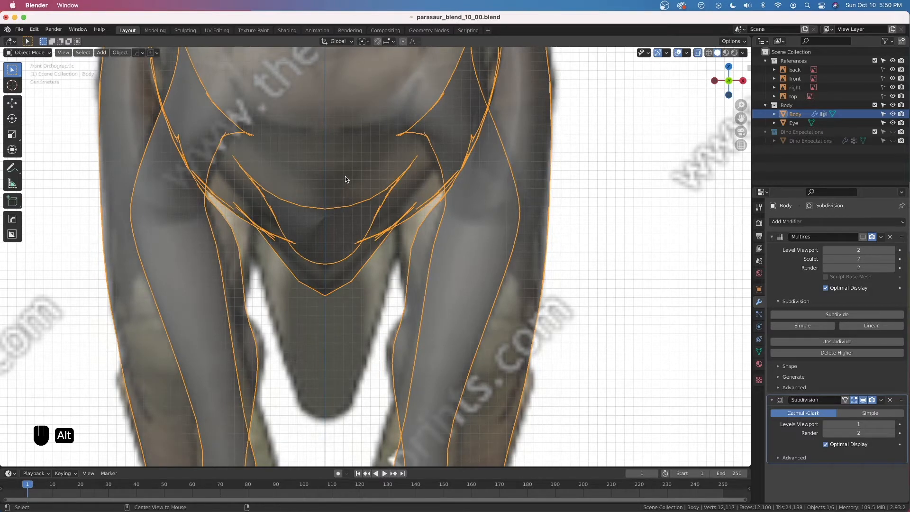
pyautogui.hotkey('alt', 'z')
pyautogui.press('Tab')
# Step: Turn off proportional editing and vertex-slide the centre-line belly vertex behind the arms slightly along its edge
pyautogui.click(336, 194)
pyautogui.press('g')
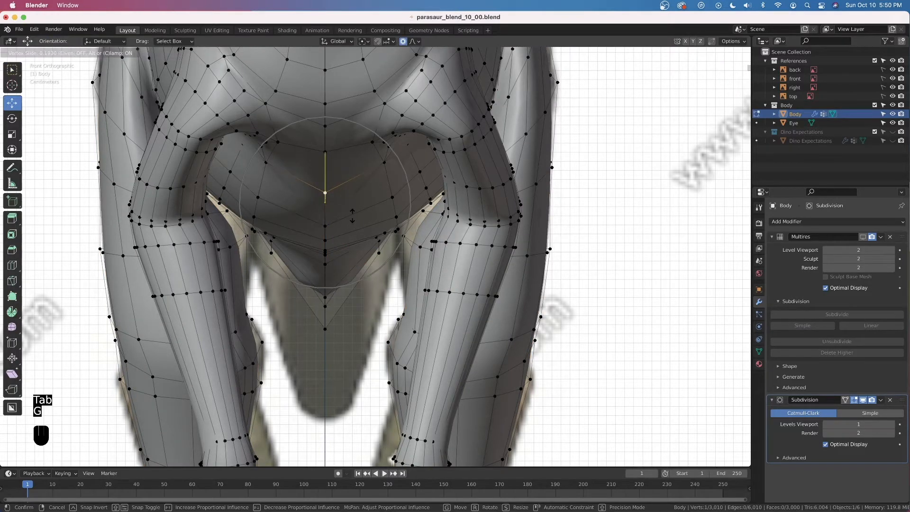
pyautogui.rightClick(351, 215)
pyautogui.press('o')
pyautogui.press('g')
pyautogui.press('g')
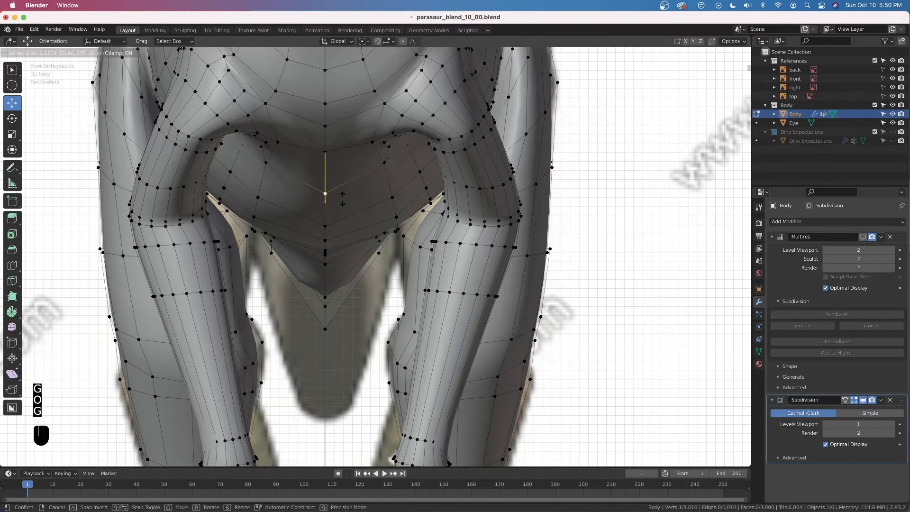
pyautogui.click(343, 192)
pyautogui.press('g')
pyautogui.press('g')
pyautogui.click(327, 243)
pyautogui.moveTo(327, 242); pyautogui.dragTo(374, 231, button='middle')
pyautogui.moveTo(445, 179); pyautogui.dragTo(469, 216, button='middle')
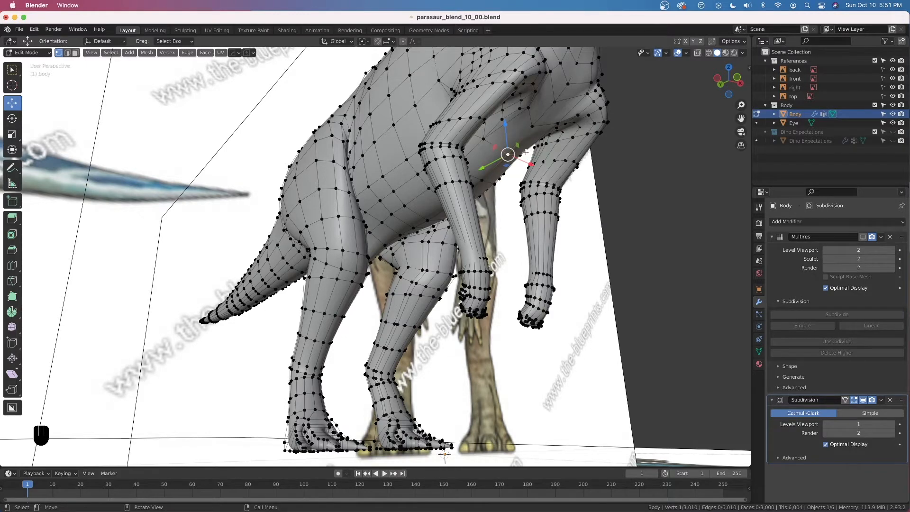
# Step: Try lowering the belly's centre-line vertex about 0.040 m in Z in front view, with wireframe shading over the reference
pyautogui.hotkey('ctrl', 'r')
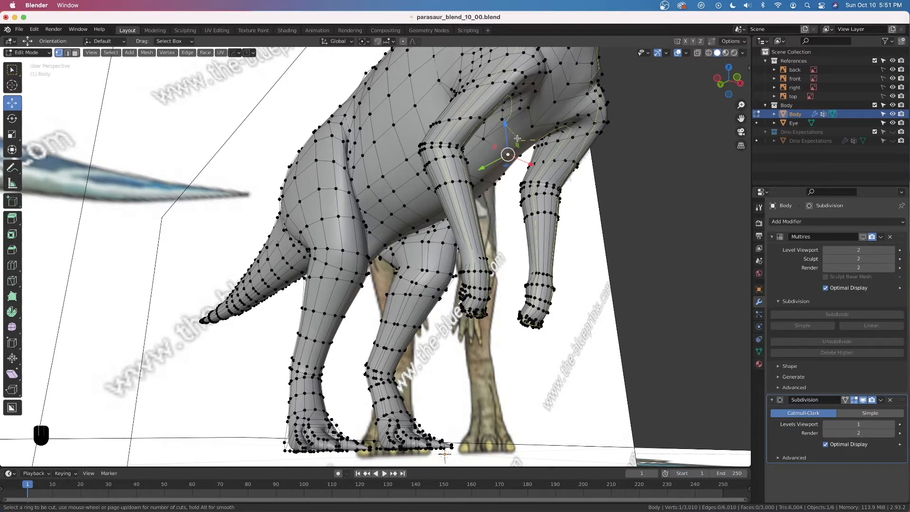
pyautogui.rightClick(517, 139)
pyautogui.press('`')
pyautogui.click(473, 150)
pyautogui.scroll(3, 348, 232)
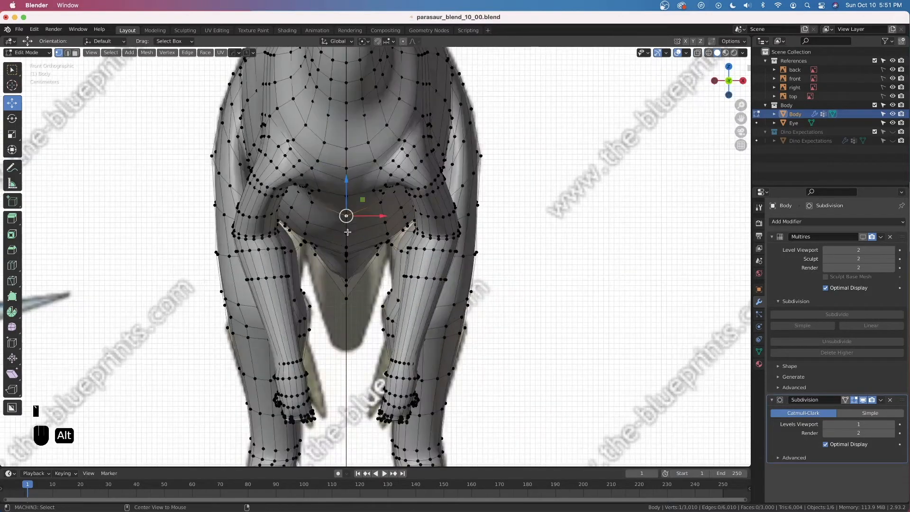
pyautogui.hotkey('alt', 'z')
pyautogui.scroll(3, 348, 231)
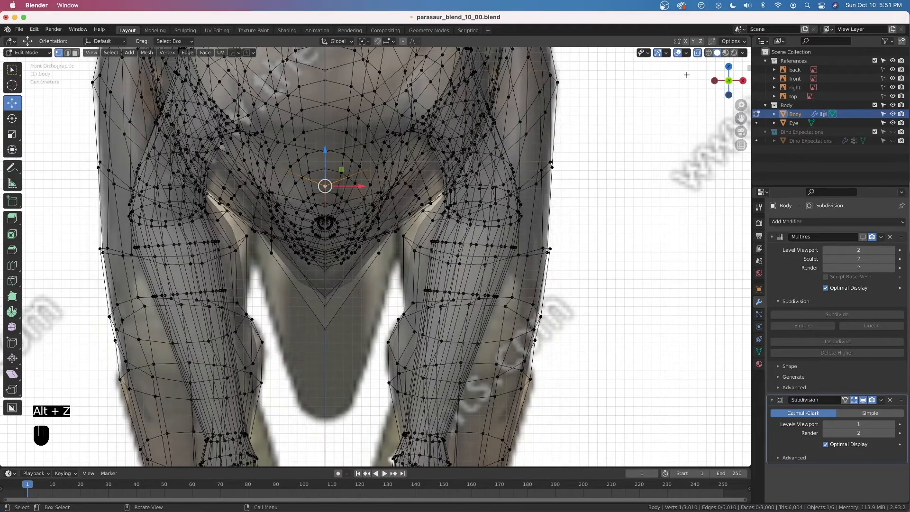
pyautogui.click(708, 54)
pyautogui.keyDown('shift'); pyautogui.moveTo(324, 152); pyautogui.dragTo(375, 178, button='middle'); pyautogui.keyUp('shift')
pyautogui.moveTo(376, 174); pyautogui.dragTo(377, 211)
pyautogui.click(697, 53)
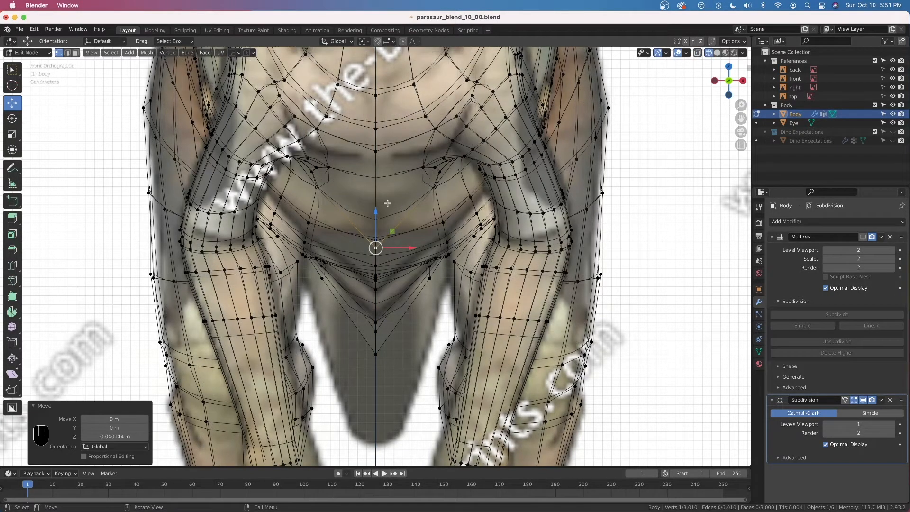
# Step: Try lowering the same belly vertex about 0.0088 m more in Z, and check the smooth shape in Object Mode
pyautogui.moveTo(375, 211); pyautogui.dragTo(374, 221)
pyautogui.hotkey('alt', 'z')
pyautogui.hotkey('alt', 'z')
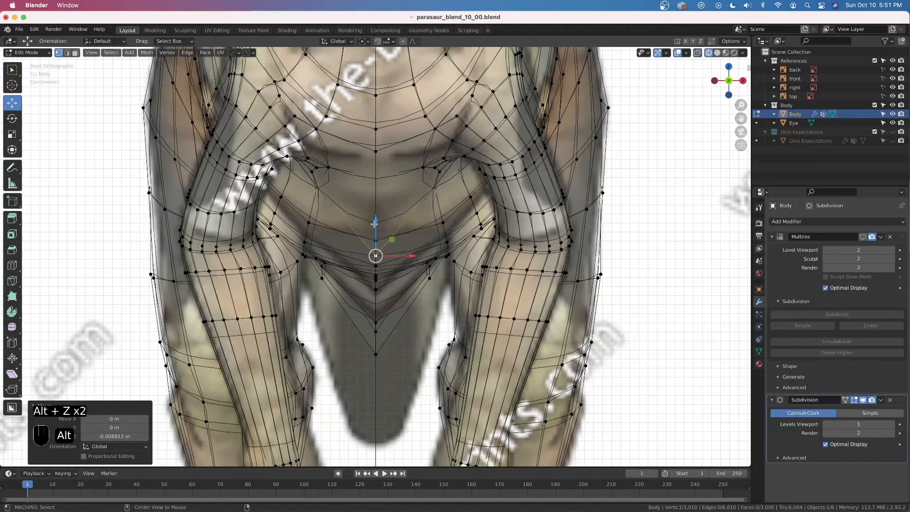
pyautogui.click(698, 54)
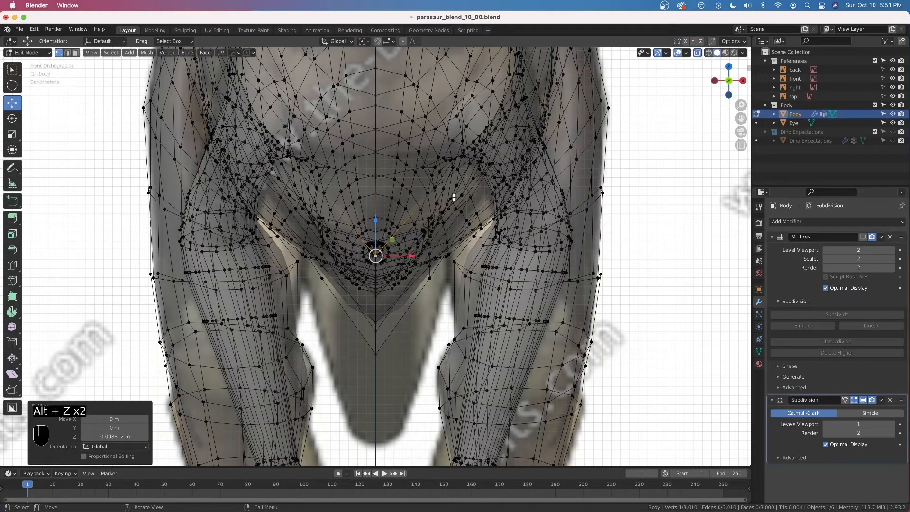
pyautogui.hotkey('alt', 'z')
pyautogui.press('Tab')
pyautogui.moveTo(443, 205); pyautogui.dragTo(372, 194, button='middle')
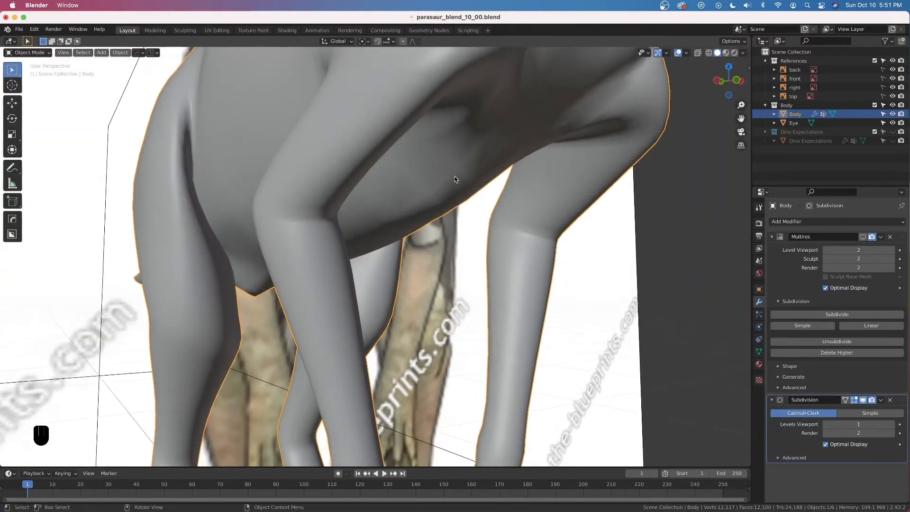
# Step: Undo the two Z moves of the belly vertex and return to Edit Mode
pyautogui.press('super+z')
pyautogui.press('super+z')
pyautogui.press('super+z')
# Step: Add one centred loop cut across the underside of the chest just behind the arms
pyautogui.moveTo(445, 197); pyautogui.dragTo(402, 190, button='middle')
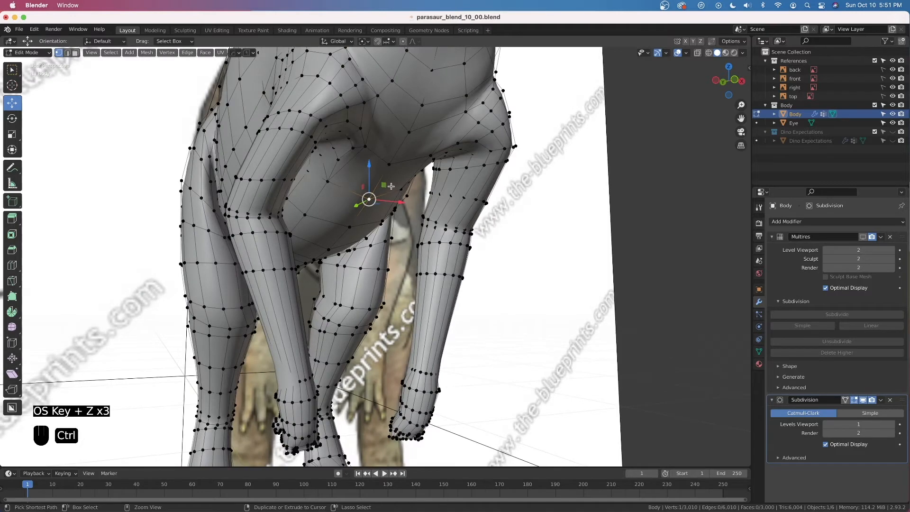
pyautogui.hotkey('ctrl', 'r')
pyautogui.click(383, 179)
pyautogui.rightClick(383, 180)
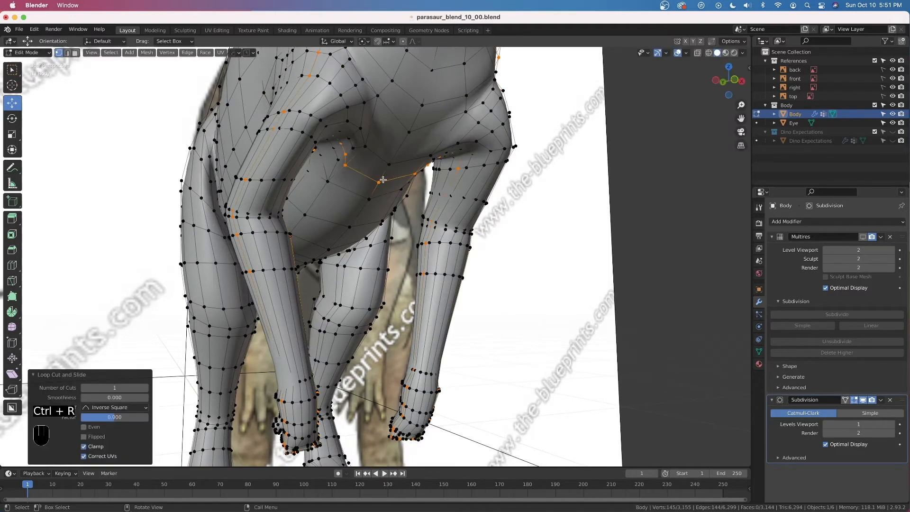
# Step: Lower the new loop's centre-line vertex about 0.038 m in Z, using proportional editing at size 0.059
pyautogui.click(378, 183)
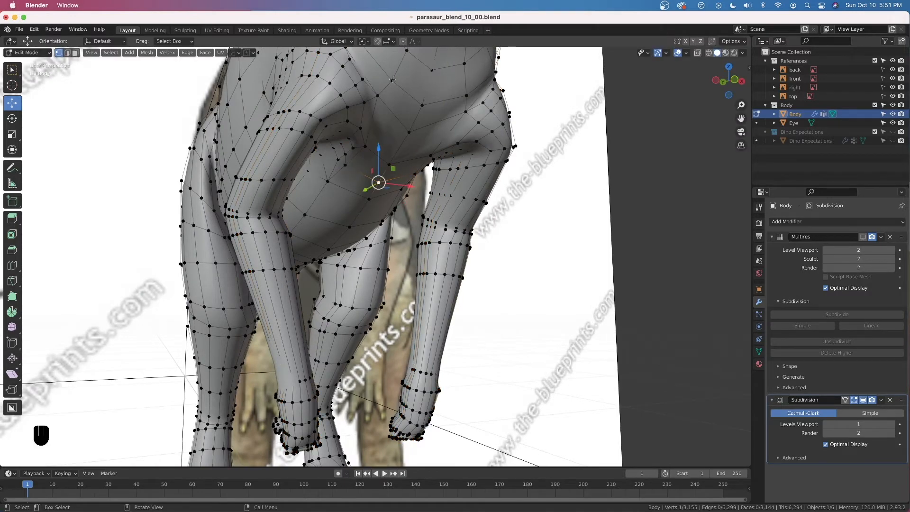
pyautogui.click(404, 41)
pyautogui.moveTo(379, 153); pyautogui.dragTo(387, 174)
pyautogui.moveTo(388, 174); pyautogui.dragTo(529, 181, button='middle')
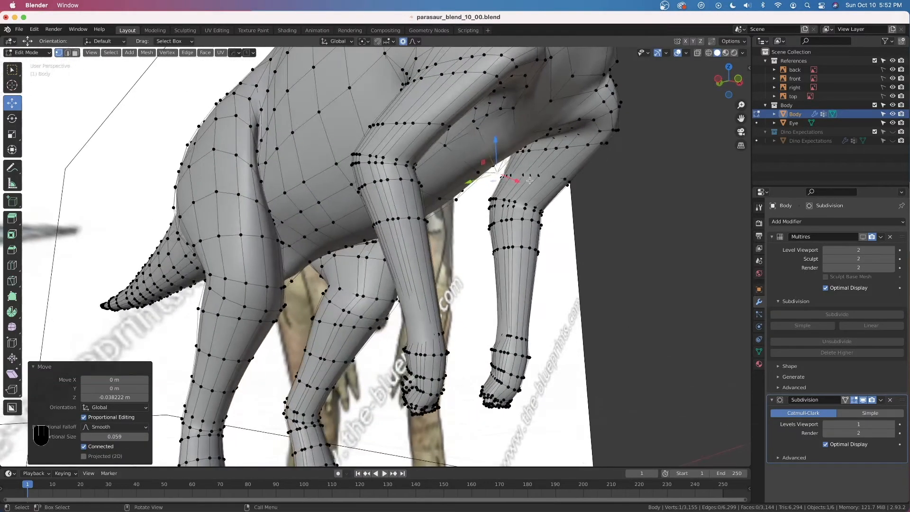
# Step: Switch the Body to Object Mode and examine the chest's underside between the arms from the front orthographic view
pyautogui.press('KP_1')
pyautogui.scroll(3, 253, 209)
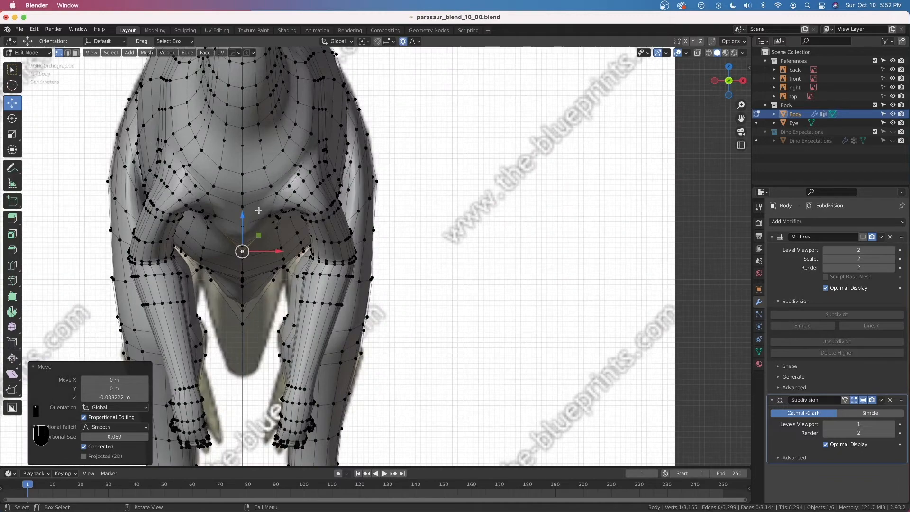
pyautogui.keyDown('shift'); pyautogui.moveTo(253, 209); pyautogui.dragTo(324, 192, button='middle'); pyautogui.keyUp('shift')
pyautogui.scroll(3, 280, 164)
pyautogui.moveTo(268, 180); pyautogui.dragTo(264, 187)
pyautogui.press('Tab')
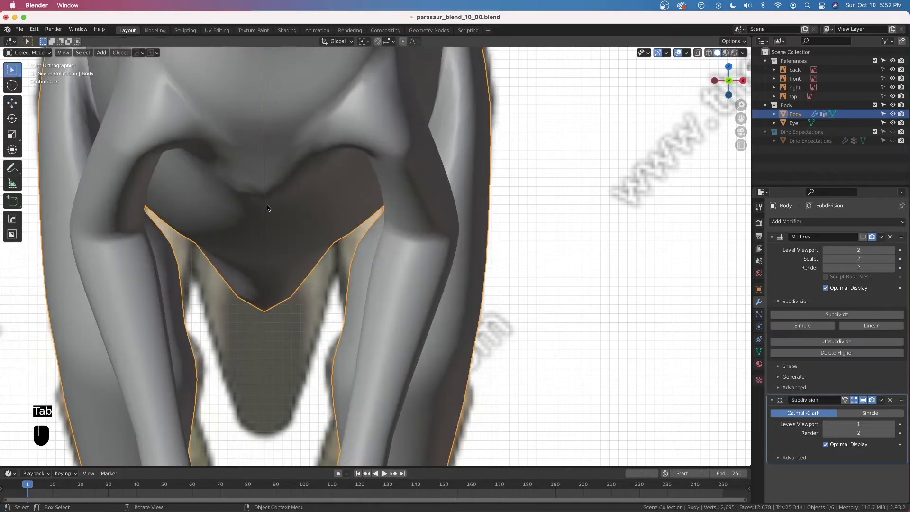
# Step: Compare the Body's front silhouette with the reference image by toggling X-ray, then return to the solid display
pyautogui.hotkey('alt', 'z')
pyautogui.hotkey('alt', 'z')
pyautogui.hotkey('alt', 'z')
pyautogui.hotkey('alt', 'z')
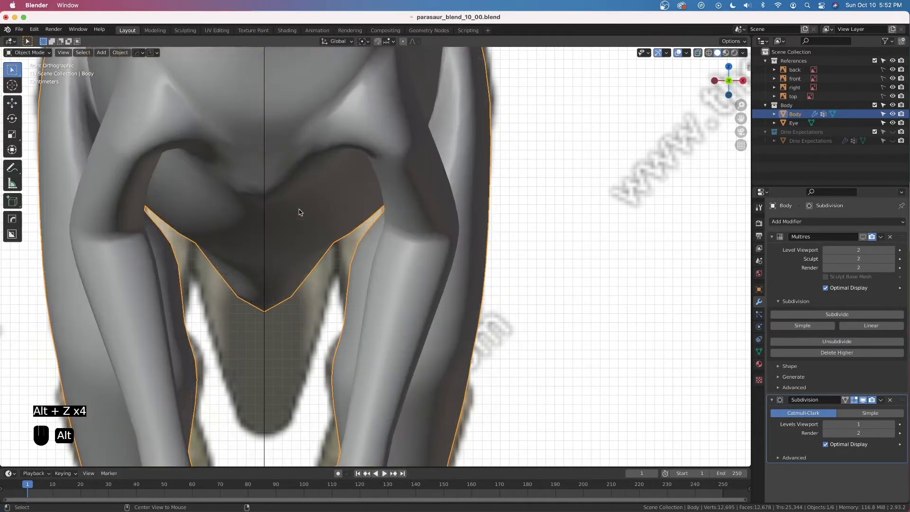
pyautogui.scroll(-4, 299, 211)
pyautogui.hotkey('alt', 'z')
pyautogui.scroll(3, 317, 236)
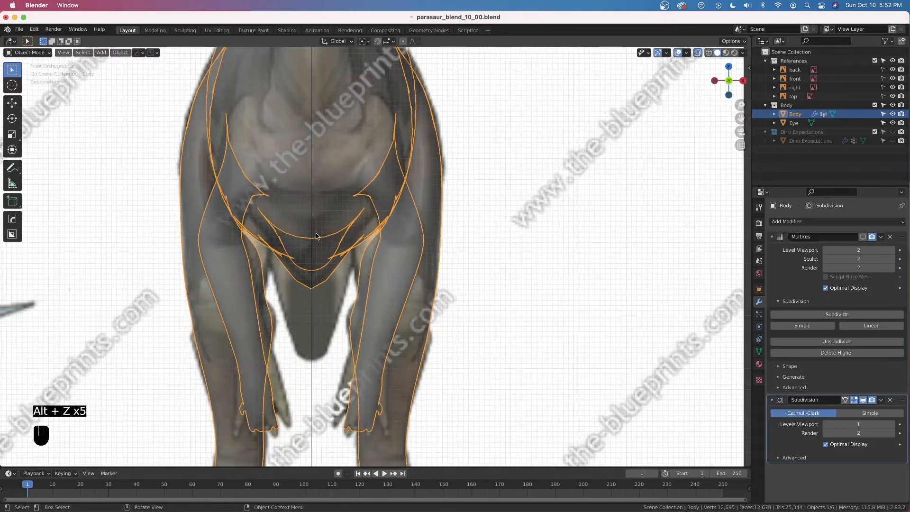
pyautogui.hotkey('alt', 'z')
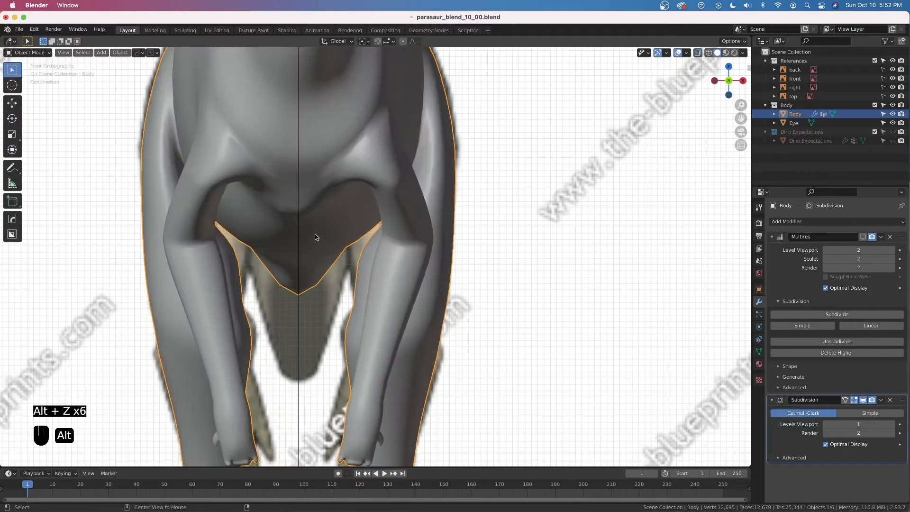
# Step: Turn off the Subdivision modifier's viewport display on the Body and turn on the Multires modifier's viewport display
pyautogui.scroll(-3, 316, 237)
pyautogui.moveTo(316, 237); pyautogui.dragTo(369, 223, button='middle')
pyautogui.rightClick(480, 175)
pyautogui.keyDown('shift'); pyautogui.moveTo(488, 173); pyautogui.dragTo(586, 217, button='middle'); pyautogui.keyUp('shift')
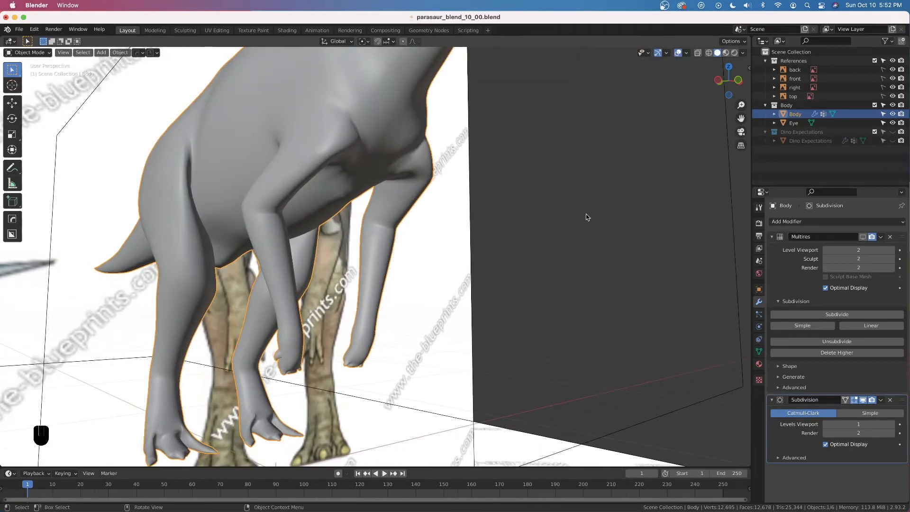
pyautogui.click(865, 402)
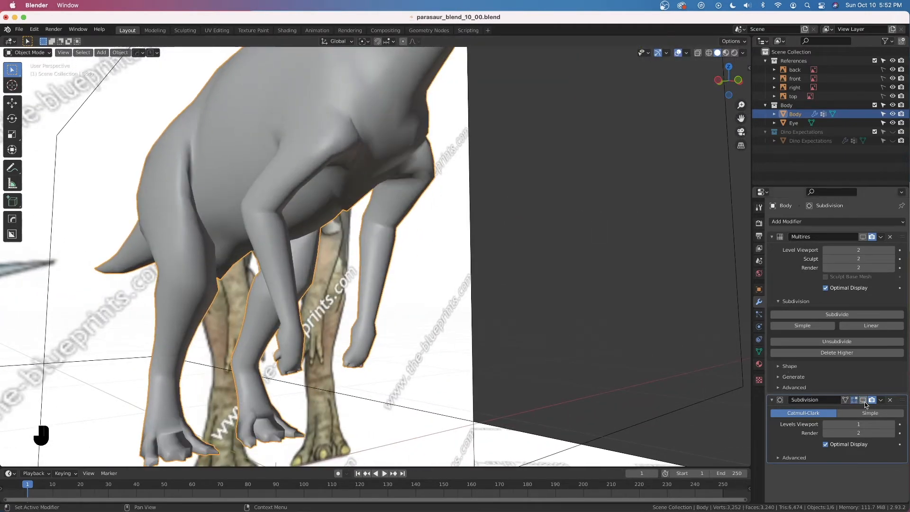
pyautogui.click(862, 237)
# Step: Examine the Multires-smoothed chest, belly and arm joints of the Body from the front and side angles
pyautogui.scroll(3, 359, 170)
pyautogui.moveTo(359, 170); pyautogui.dragTo(340, 169, button='middle')
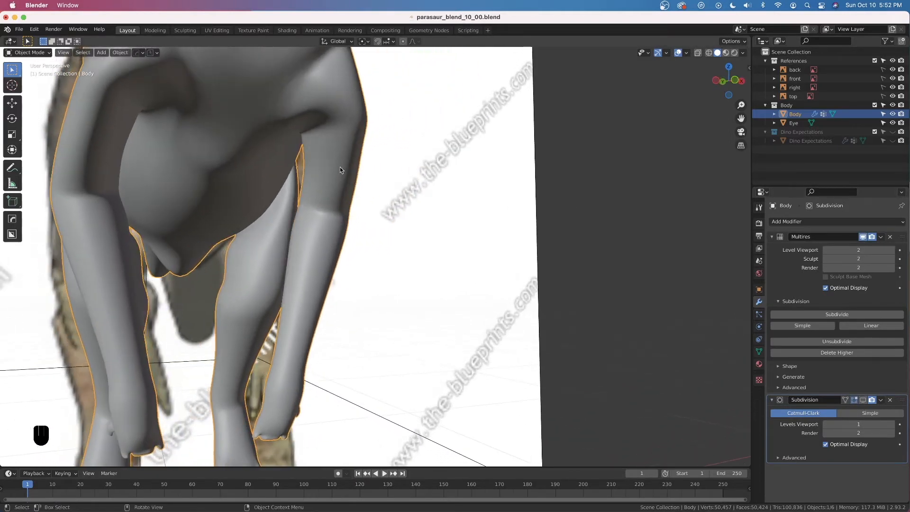
pyautogui.rightClick(241, 158)
pyautogui.press('Escape')
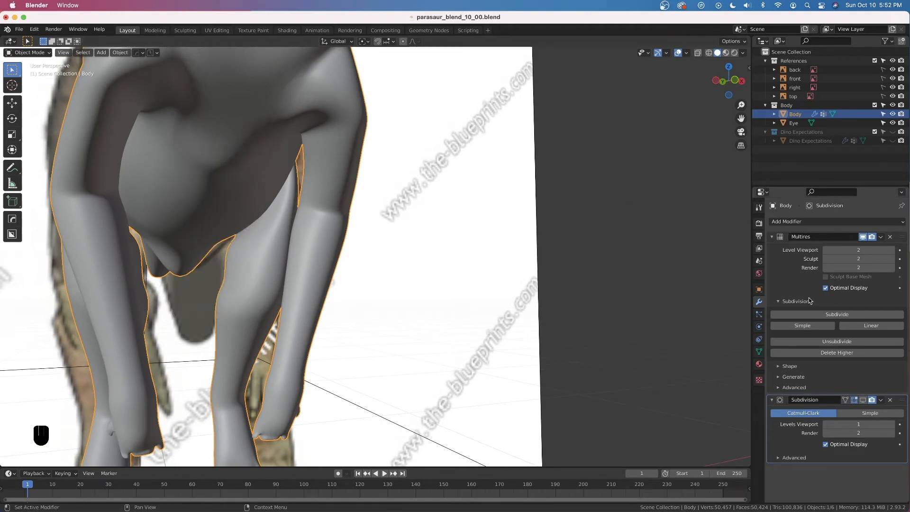
pyautogui.moveTo(441, 223); pyautogui.dragTo(365, 218, button='middle')
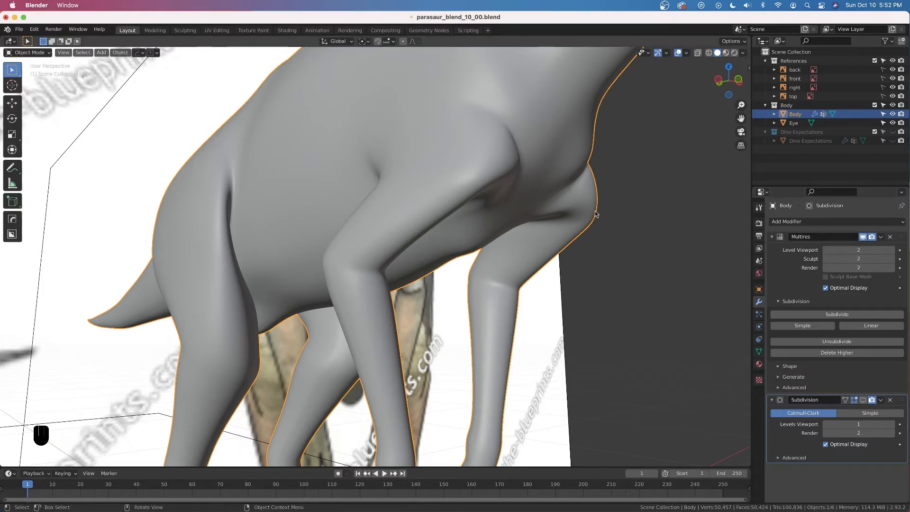
pyautogui.moveTo(480, 247); pyautogui.dragTo(439, 234, button='middle')
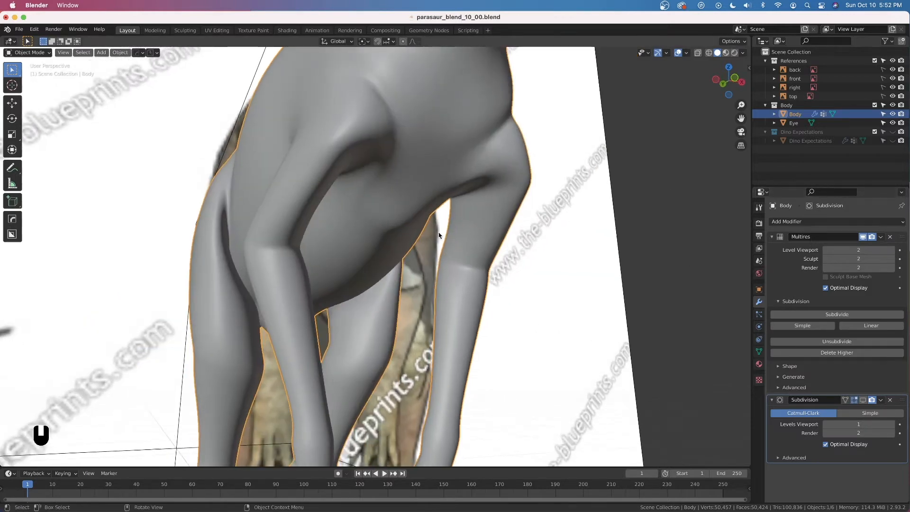
# Step: Turn off the Multires modifier's viewport display, turn on the Subdivision modifier's viewport display for the Body, and save the file
pyautogui.scroll(3, 434, 231)
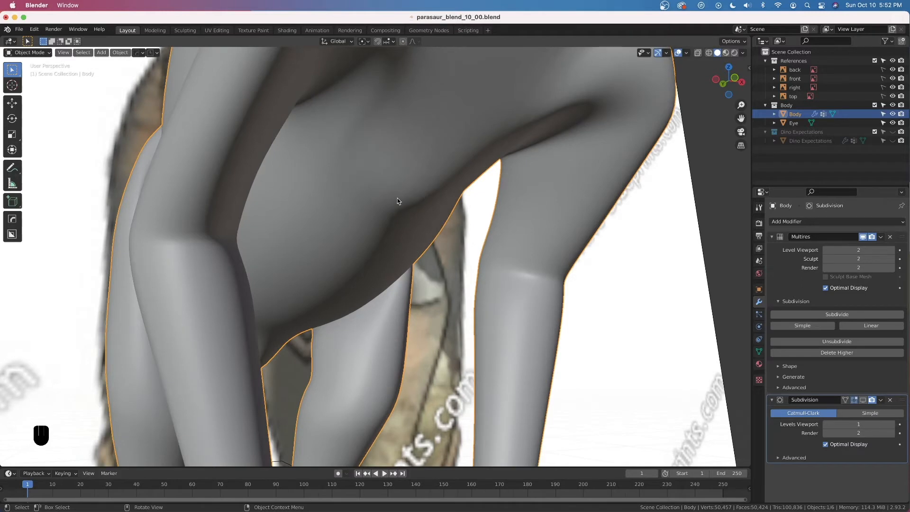
pyautogui.scroll(-3, 371, 245)
pyautogui.moveTo(371, 244); pyautogui.dragTo(485, 243, button='middle')
pyautogui.click(862, 236)
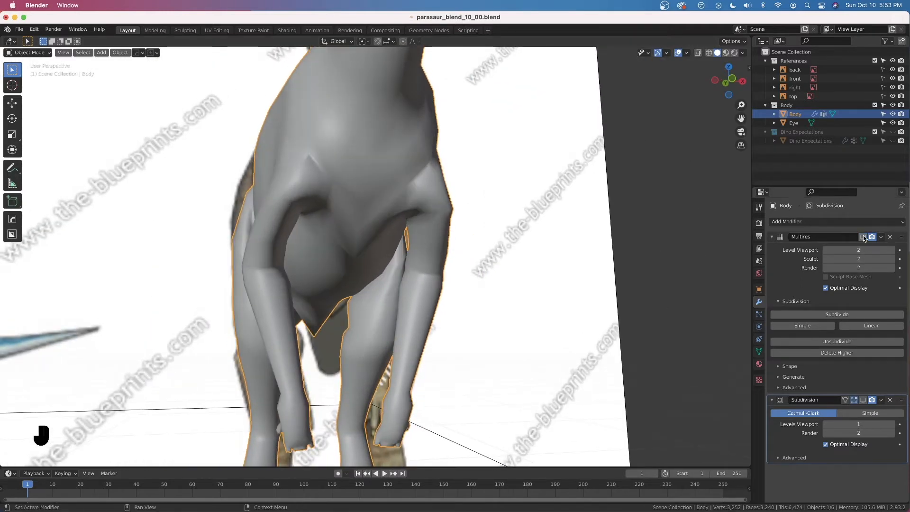
pyautogui.click(863, 402)
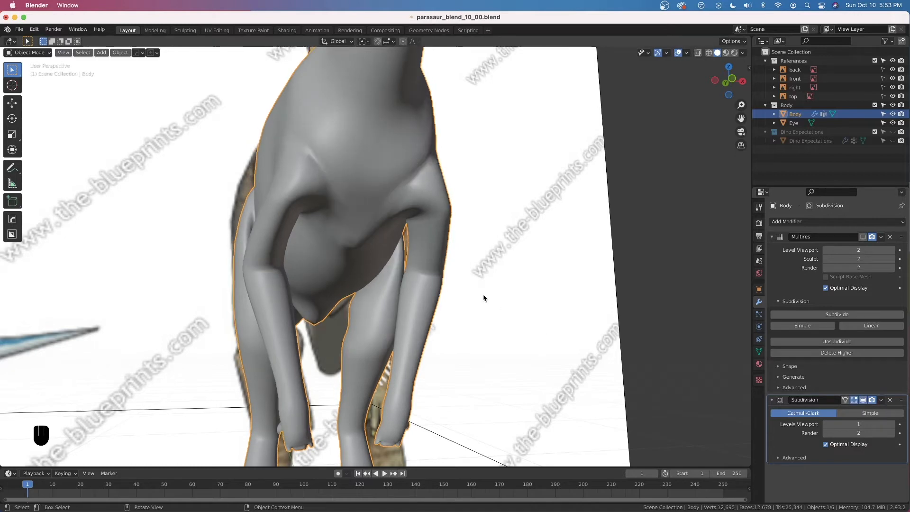
pyautogui.press('super+s')
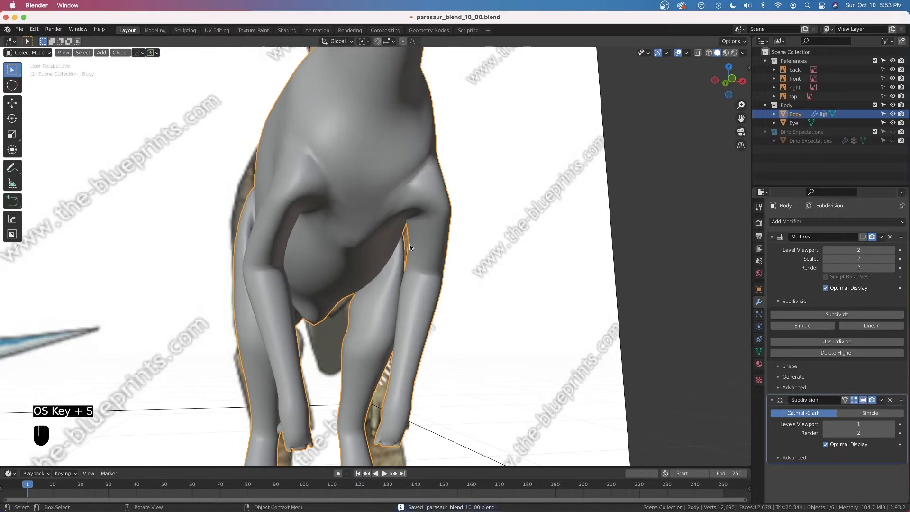
# Step: In front view, edit the Body mesh and move two upper inner-thigh vertices on the -X side about 0.003 m along X
pyautogui.moveTo(412, 247); pyautogui.dragTo(396, 251, button='middle')
pyautogui.press('`')
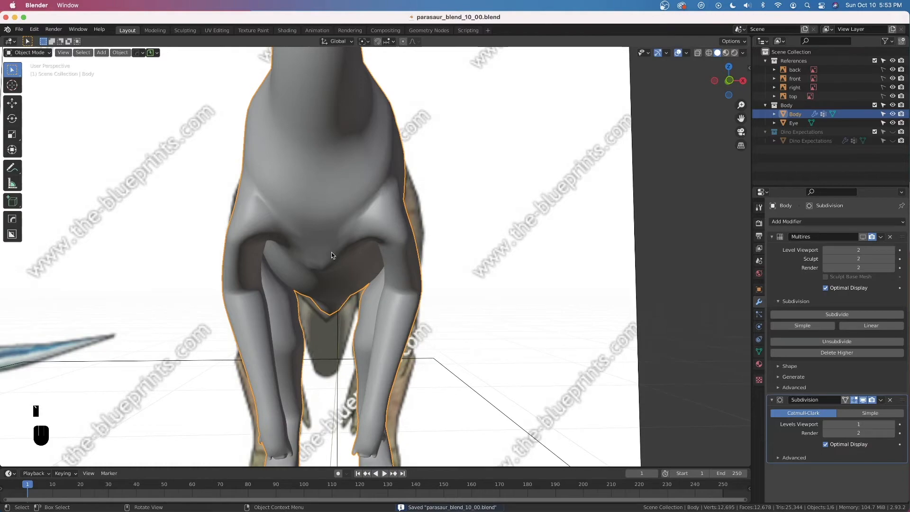
pyautogui.click(331, 252)
pyautogui.scroll(3, 407, 246)
pyautogui.keyDown('shift'); pyautogui.moveTo(401, 258); pyautogui.dragTo(408, 246, button='middle'); pyautogui.keyUp('shift')
pyautogui.keyDown('shift'); pyautogui.moveTo(358, 275); pyautogui.dragTo(441, 250, button='middle'); pyautogui.keyUp('shift')
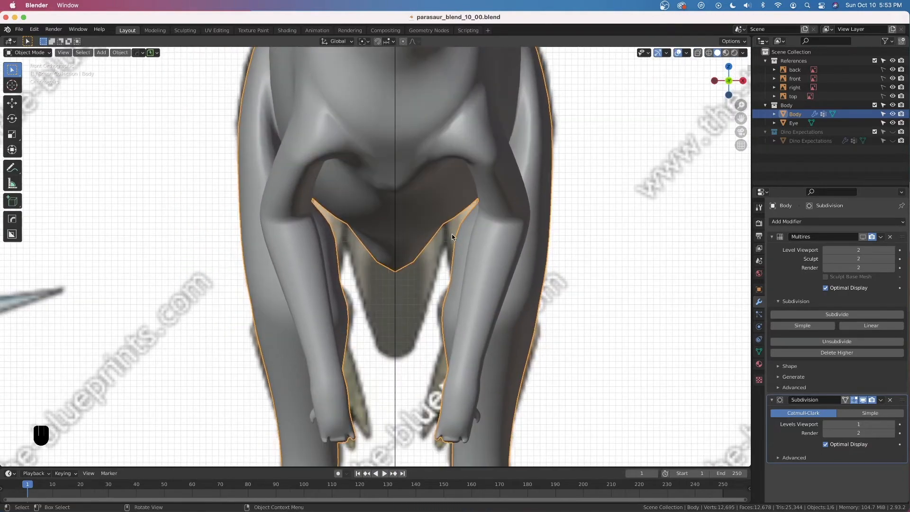
pyautogui.press('Tab')
pyautogui.scroll(2, 335, 238)
pyautogui.click(325, 222)
pyautogui.keyDown('shift'); pyautogui.click(307, 196); pyautogui.keyUp('shift')
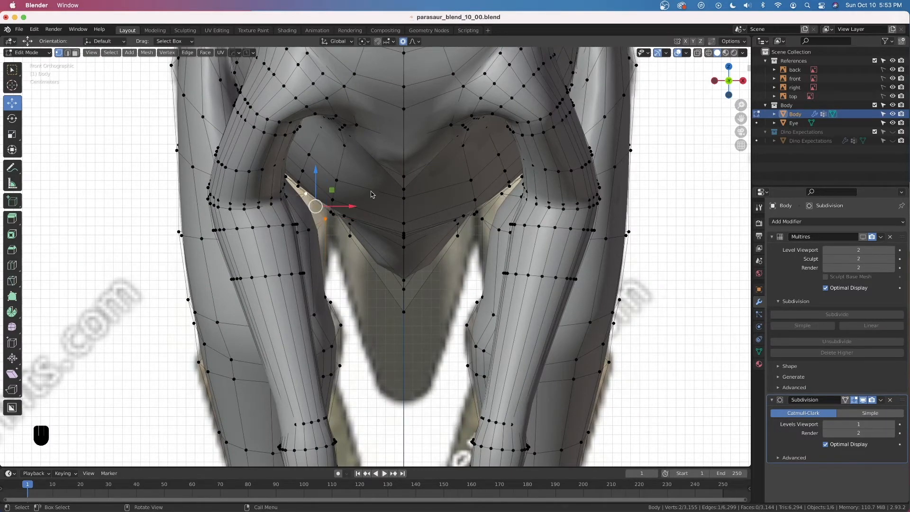
pyautogui.moveTo(351, 209)
pyautogui.mouseDown()
pyautogui.moveTo(363, 209)
pyautogui.moveTo(351, 214)
pyautogui.mouseUp()
# Step: Move a single inner-thigh vertex beside the underbelly about 0.017 m along X to narrow the gap to the belly
pyautogui.moveTo(351, 214); pyautogui.dragTo(407, 266, button='middle')
pyautogui.scroll(2, 345, 250)
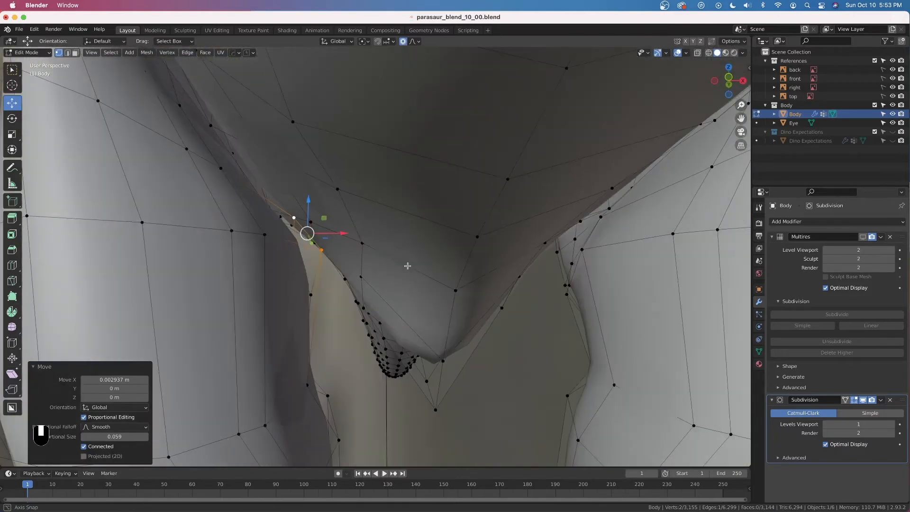
pyautogui.keyDown('shift'); pyautogui.moveTo(305, 241); pyautogui.dragTo(358, 245, button='middle'); pyautogui.keyUp('shift')
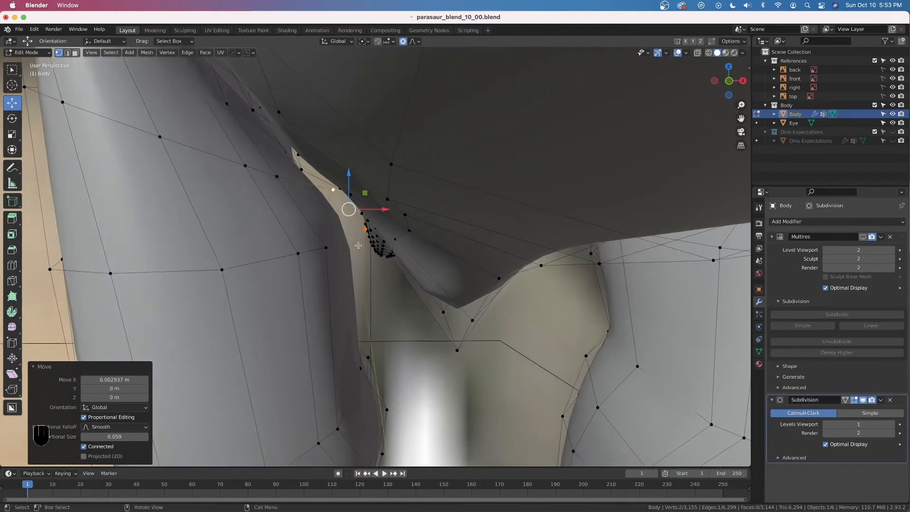
pyautogui.moveTo(371, 214); pyautogui.dragTo(421, 235)
pyautogui.keyDown('shift'); pyautogui.moveTo(328, 166); pyautogui.dragTo(408, 241, button='middle'); pyautogui.keyUp('shift')
pyautogui.moveTo(309, 174)
pyautogui.mouseDown(button='middle')
pyautogui.moveTo(317, 183)
pyautogui.moveTo(321, 176)
pyautogui.mouseUp(button='middle')
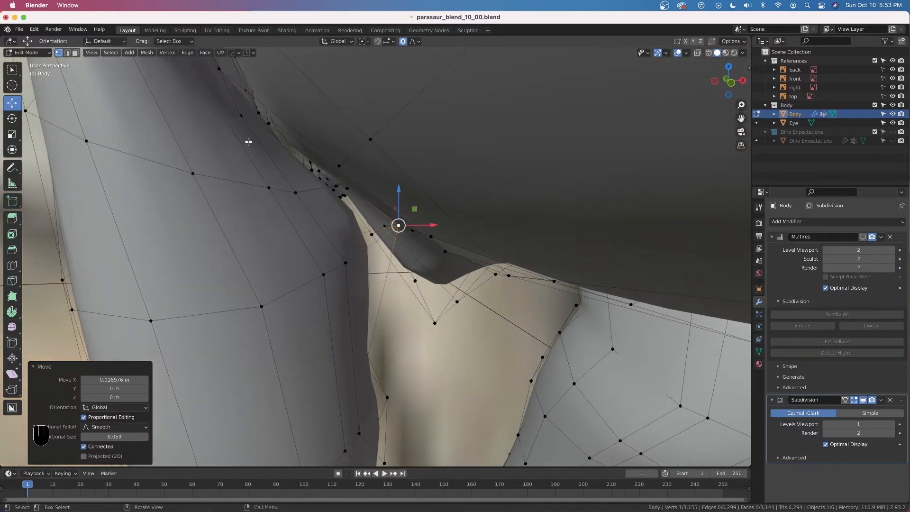
# Step: Shift two more thigh vertices inward along X beside the belly, the lower one by about 0.011 m
pyautogui.click(240, 116)
pyautogui.moveTo(262, 116); pyautogui.dragTo(293, 134)
pyautogui.click(300, 193)
pyautogui.moveTo(318, 193); pyautogui.dragTo(339, 201)
pyautogui.scroll(-1, 352, 209)
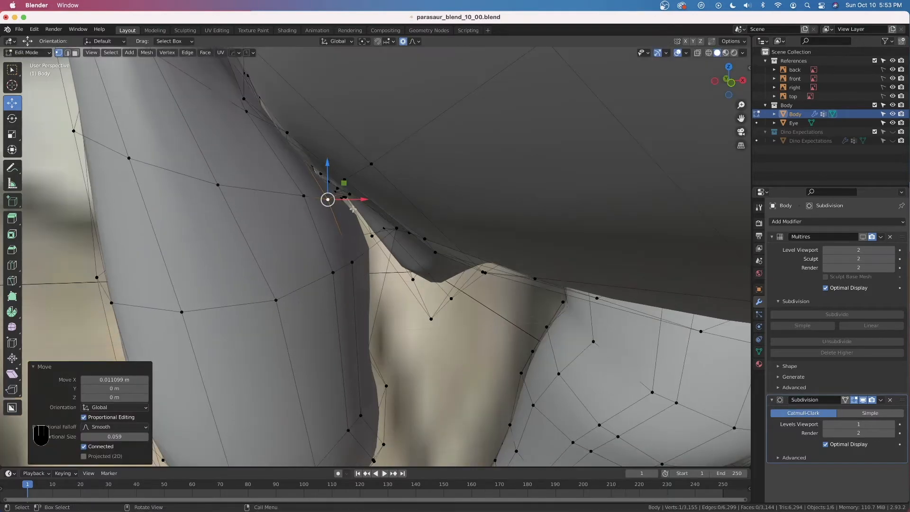
# Step: Examine how the thighs meet the belly from the side, front and angled views
pyautogui.moveTo(306, 168); pyautogui.dragTo(288, 147, button='middle')
pyautogui.moveTo(350, 223); pyautogui.dragTo(379, 237, button='middle')
pyautogui.scroll(-5, 379, 255)
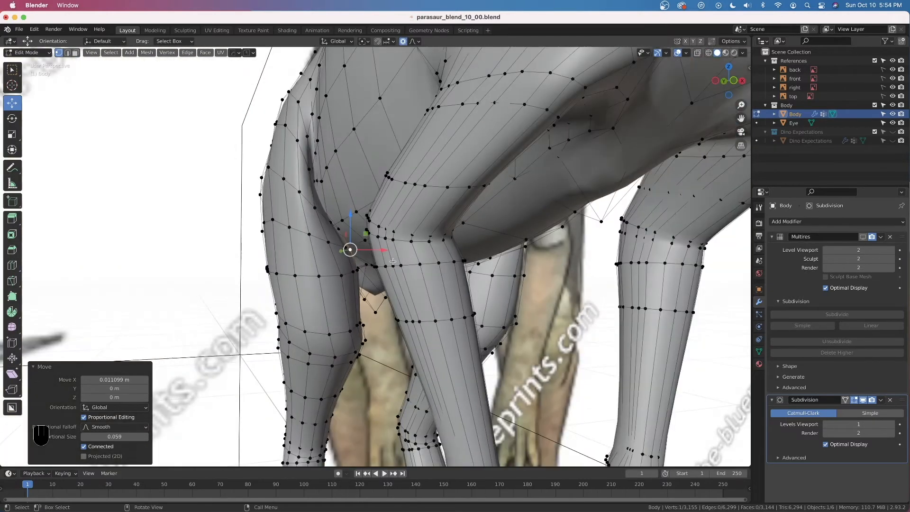
pyautogui.scroll(-1, 456, 256)
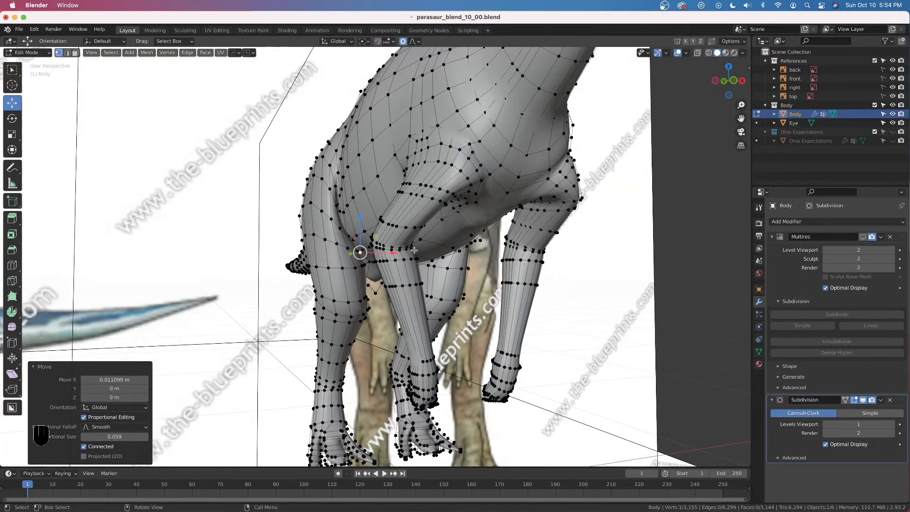
pyautogui.scroll(-3, 455, 243)
pyautogui.moveTo(436, 246); pyautogui.dragTo(266, 294, button='middle')
pyautogui.scroll(3, 230, 313)
pyautogui.moveTo(302, 239); pyautogui.dragTo(336, 235, button='middle')
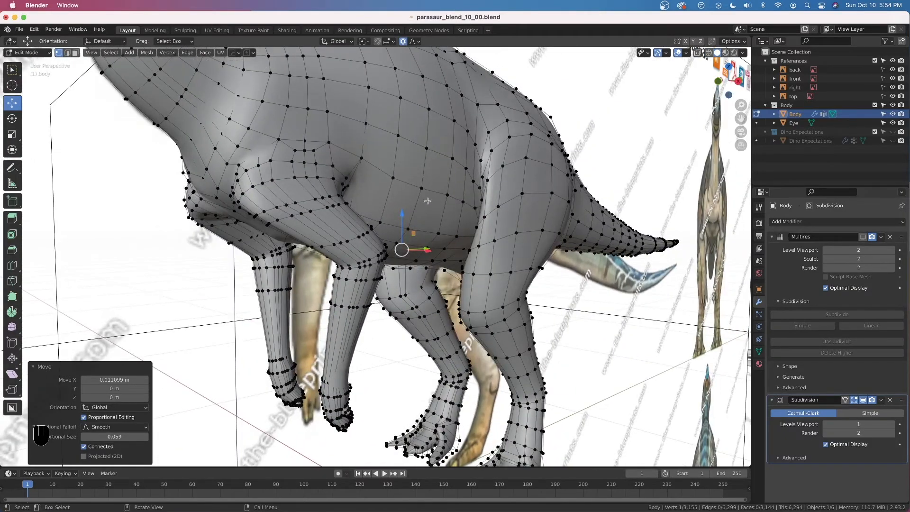
pyautogui.press('`')
pyautogui.click(374, 189)
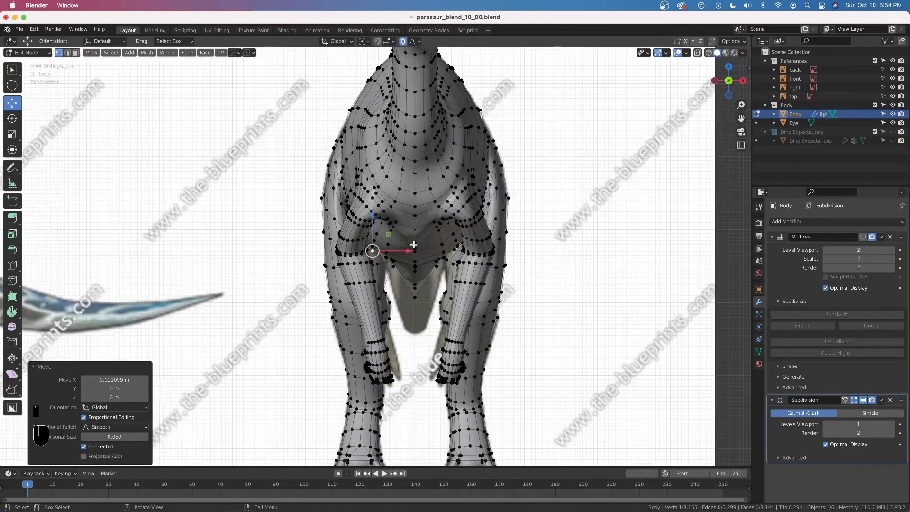
pyautogui.scroll(3, 413, 243)
pyautogui.scroll(-4, 419, 252)
pyautogui.scroll(-5, 423, 254)
pyautogui.moveTo(423, 254); pyautogui.dragTo(435, 203, button='middle')
pyautogui.scroll(6, 436, 203)
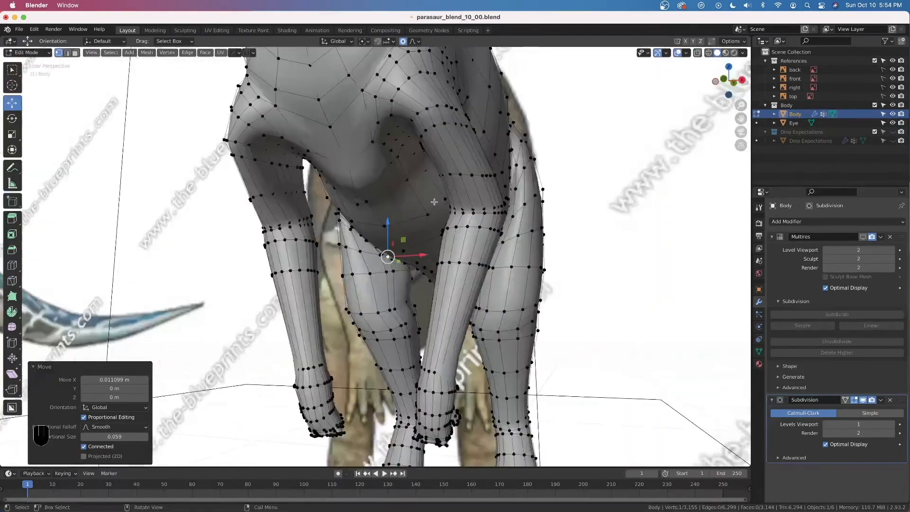
# Step: Select the whole Body mesh and symmetrize it in the -X to +X direction
pyautogui.press('a')
pyautogui.press('a')
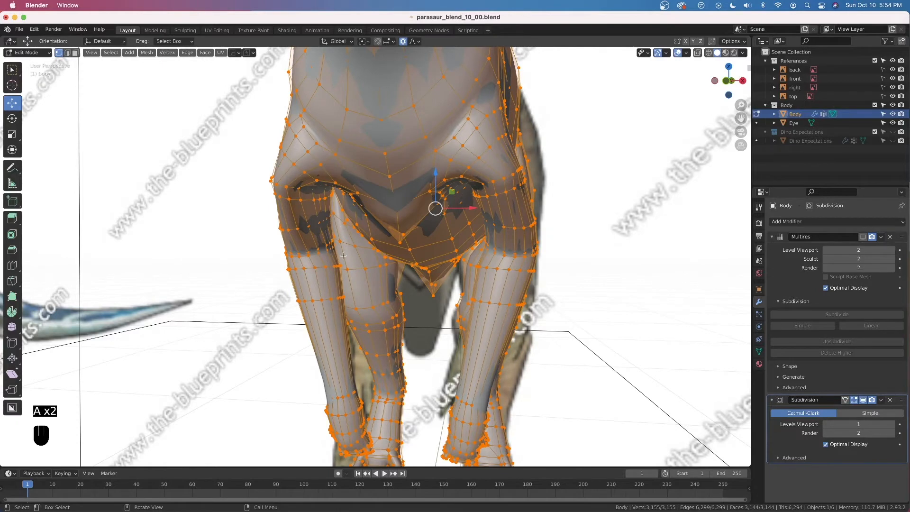
pyautogui.press('q')
pyautogui.moveTo(353, 248)
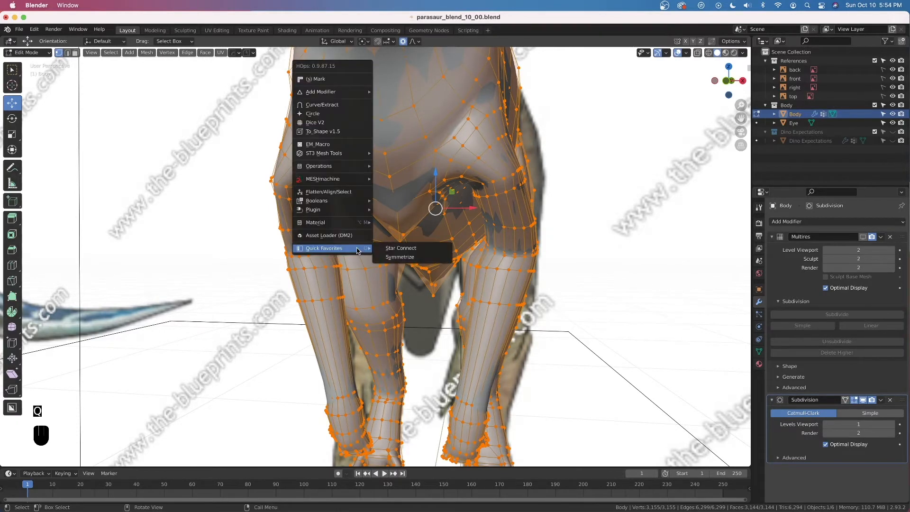
pyautogui.click(406, 259)
pyautogui.moveTo(406, 260); pyautogui.dragTo(413, 257, button='middle')
pyautogui.press('`')
pyautogui.click(373, 233)
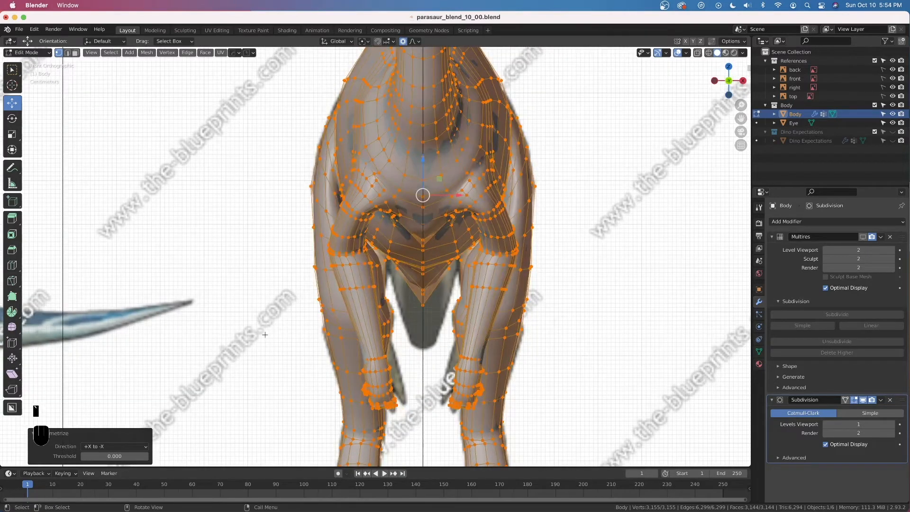
pyautogui.click(101, 447)
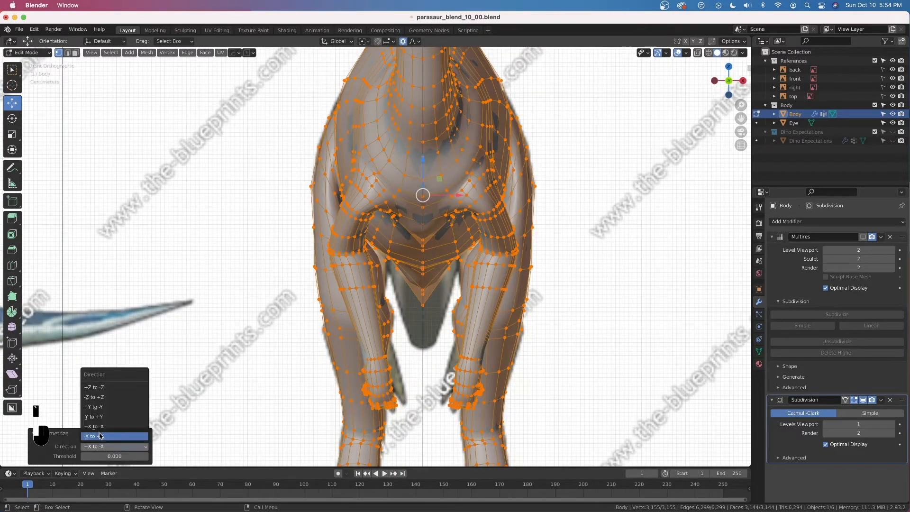
pyautogui.click(106, 435)
pyautogui.scroll(2, 459, 275)
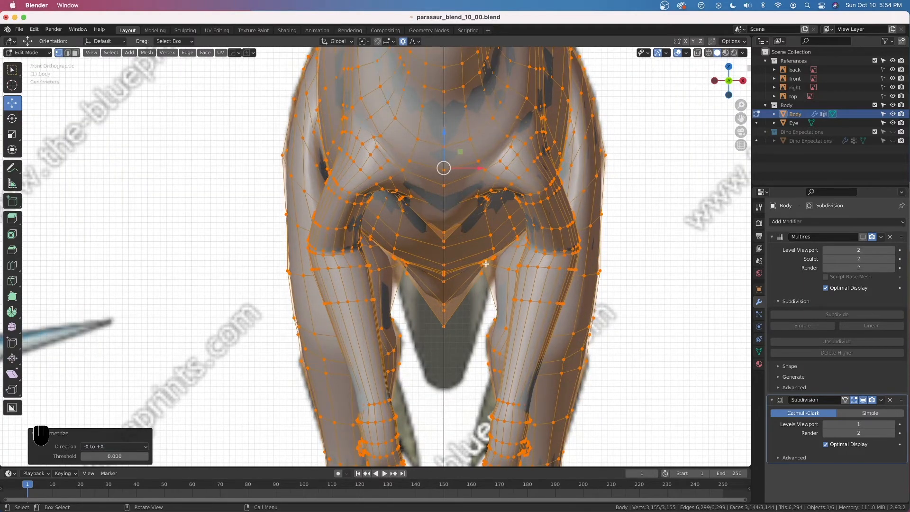
pyautogui.scroll(-3, 485, 264)
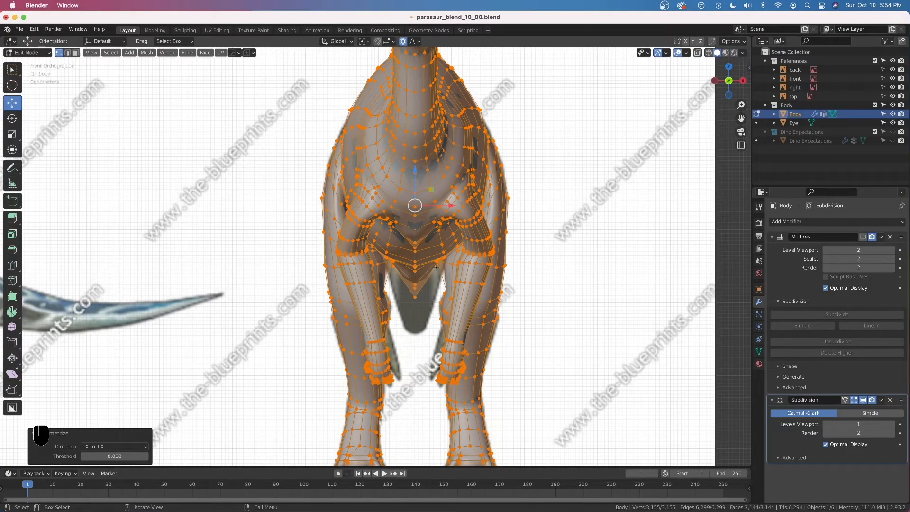
# Step: Return to Object Mode, show the full dinosaur in right orthographic view, and save the file
pyautogui.press('Tab')
pyautogui.press('`')
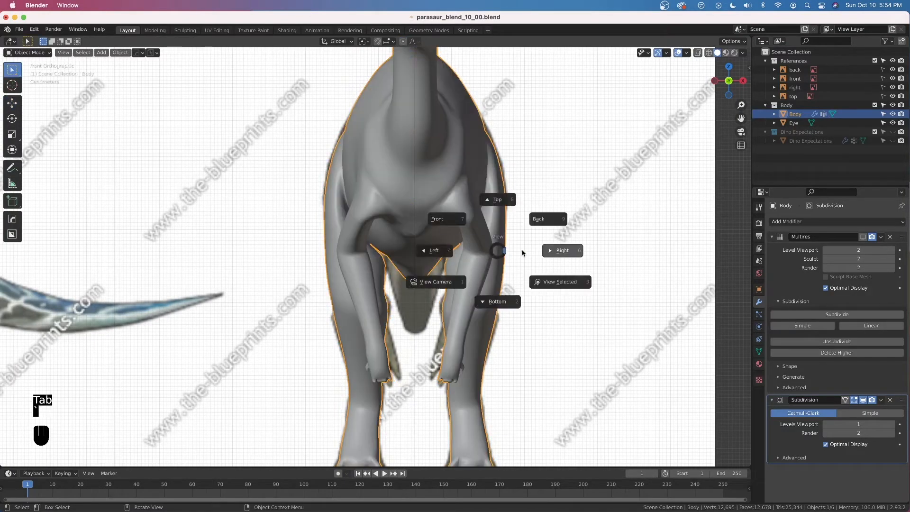
pyautogui.click(558, 251)
pyautogui.keyDown('shift'); pyautogui.moveTo(360, 208); pyautogui.dragTo(383, 223, button='middle'); pyautogui.keyUp('shift')
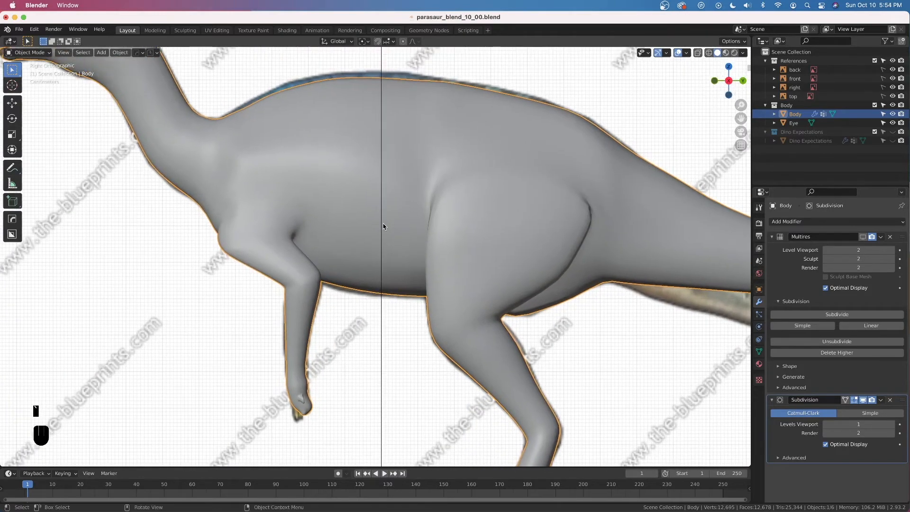
pyautogui.press('super+s')
pyautogui.keyDown('shift'); pyautogui.moveTo(335, 157); pyautogui.dragTo(416, 207, button='middle'); pyautogui.keyUp('shift')
pyautogui.scroll(-6, 402, 137)
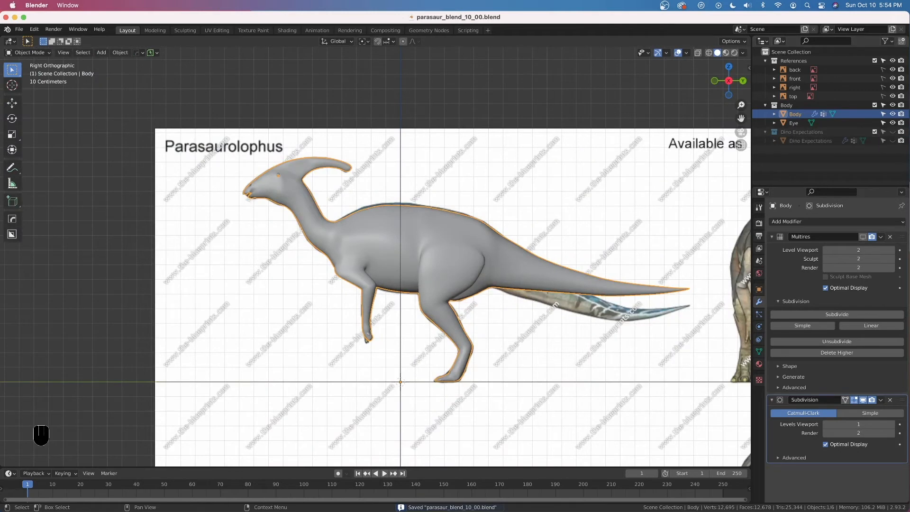
# Step: Bring the reference image board on screen over the model and show its skeleton and silhouette images
pyautogui.moveTo(908, 228); pyautogui.dragTo(753, 161, button='right')
pyautogui.scroll(4, 754, 160)
pyautogui.moveTo(751, 150); pyautogui.dragTo(779, 208, button='middle')
pyautogui.moveTo(707, 85); pyautogui.dragTo(714, 194, button='middle')
pyautogui.moveTo(635, 155); pyautogui.dragTo(717, 117, button='right')
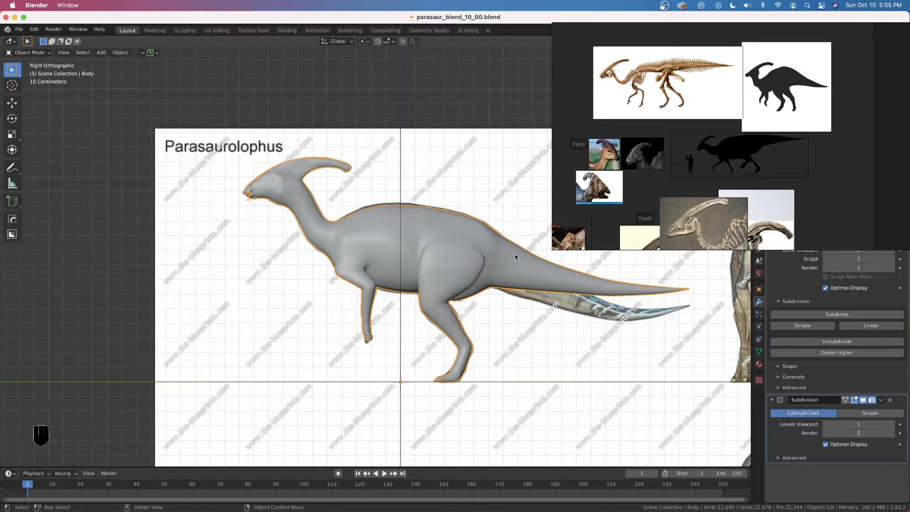
# Step: Study the Parasaurolophus skeleton and silhouette references for the shape of the back, legs and tail
pyautogui.scroll(3, 753, 151)
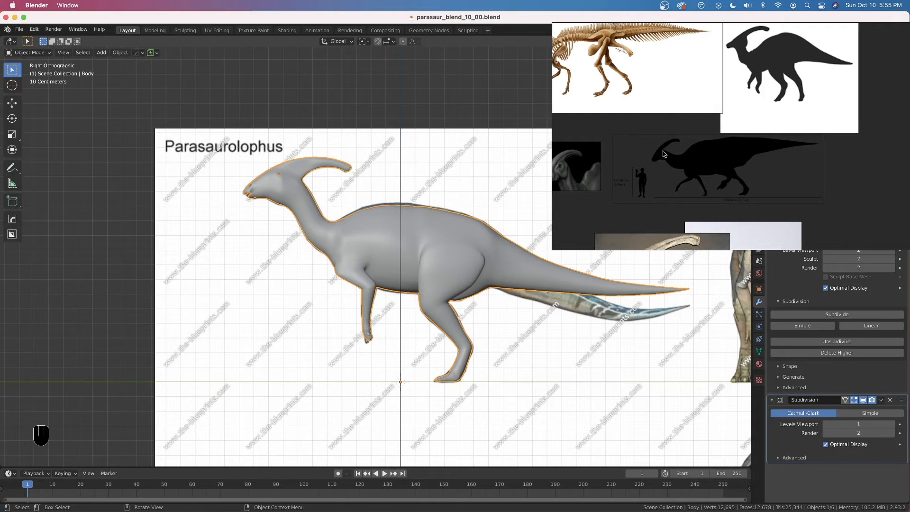
pyautogui.scroll(5, 721, 105)
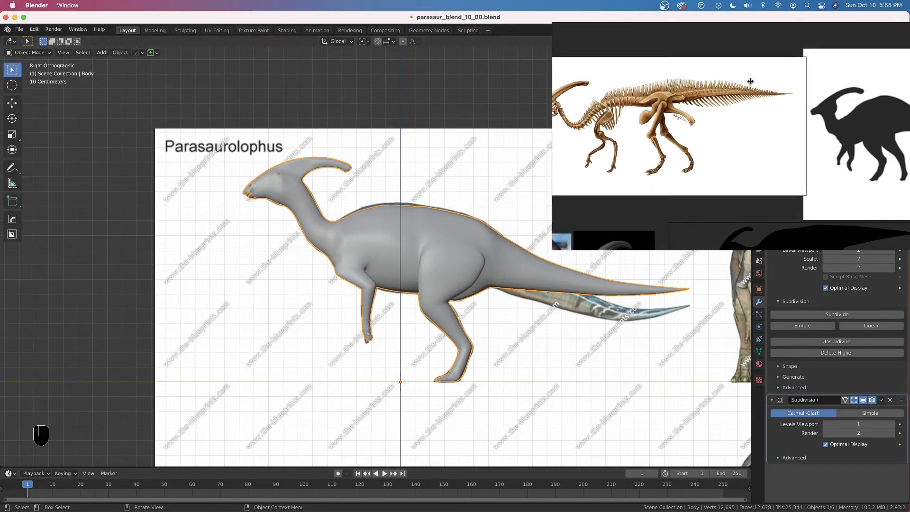
pyautogui.scroll(-3, 675, 145)
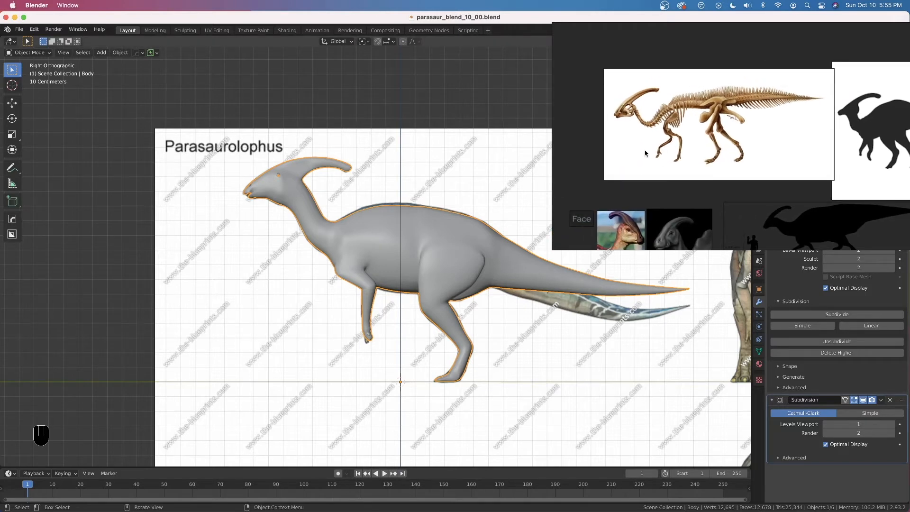
pyautogui.scroll(2, 645, 153)
pyautogui.moveTo(704, 153); pyautogui.dragTo(688, 160, button='middle')
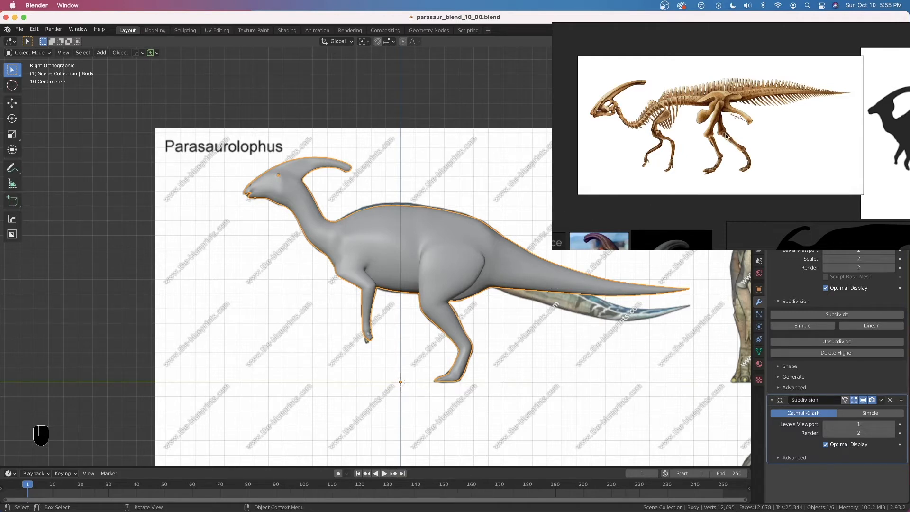
pyautogui.scroll(-2, 730, 169)
pyautogui.moveTo(730, 168); pyautogui.dragTo(662, 161, button='middle')
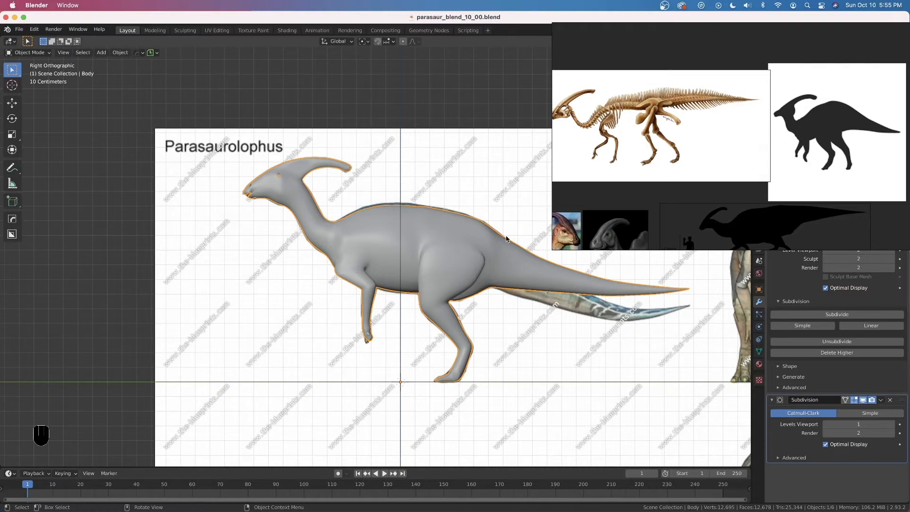
# Step: Compare the whole model's side profile with the references, and move the reference board off screen
pyautogui.scroll(1, 527, 241)
pyautogui.moveTo(445, 220)
pyautogui.mouseDown(button='middle')
pyautogui.moveTo(428, 228)
pyautogui.moveTo(435, 233)
pyautogui.mouseUp(button='middle')
pyautogui.press('`')
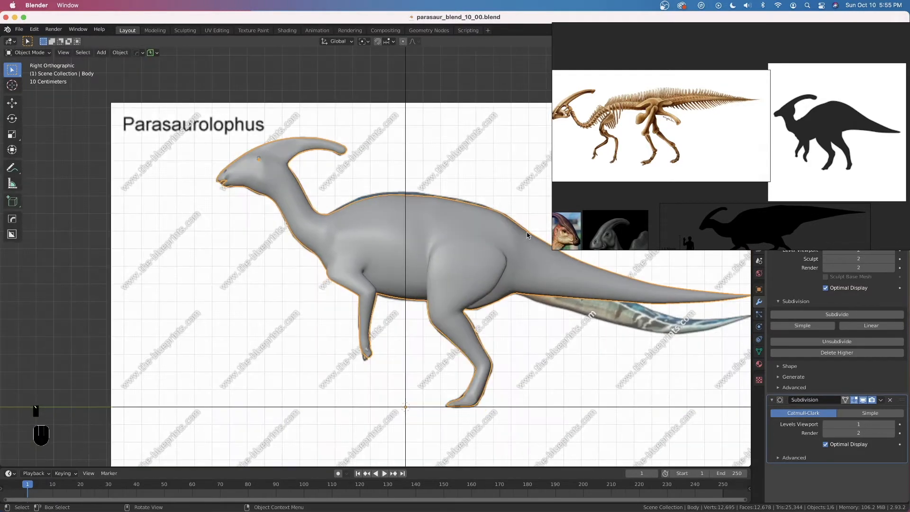
pyautogui.keyDown('shift'); pyautogui.moveTo(495, 239); pyautogui.dragTo(363, 214, button='middle'); pyautogui.keyUp('shift')
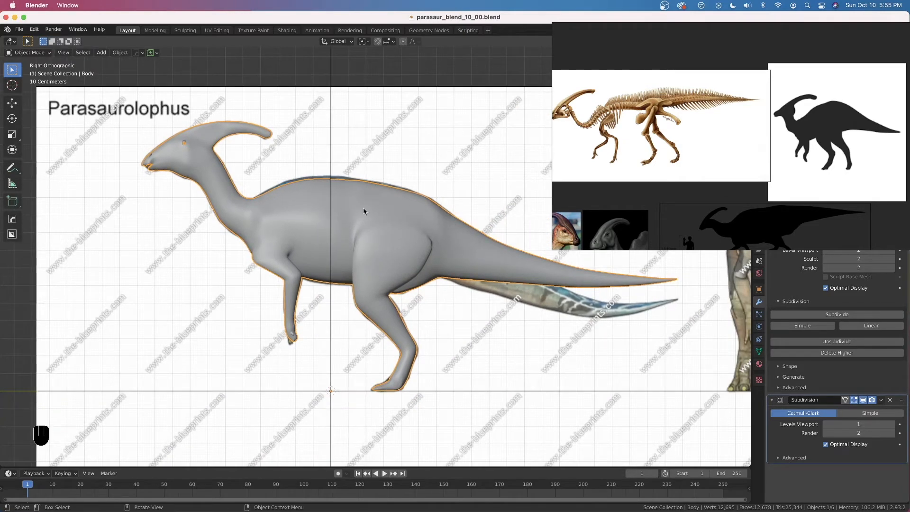
pyautogui.moveTo(611, 98); pyautogui.dragTo(515, 113, button='right')
pyautogui.moveTo(668, 86); pyautogui.dragTo(909, 95, button='right')
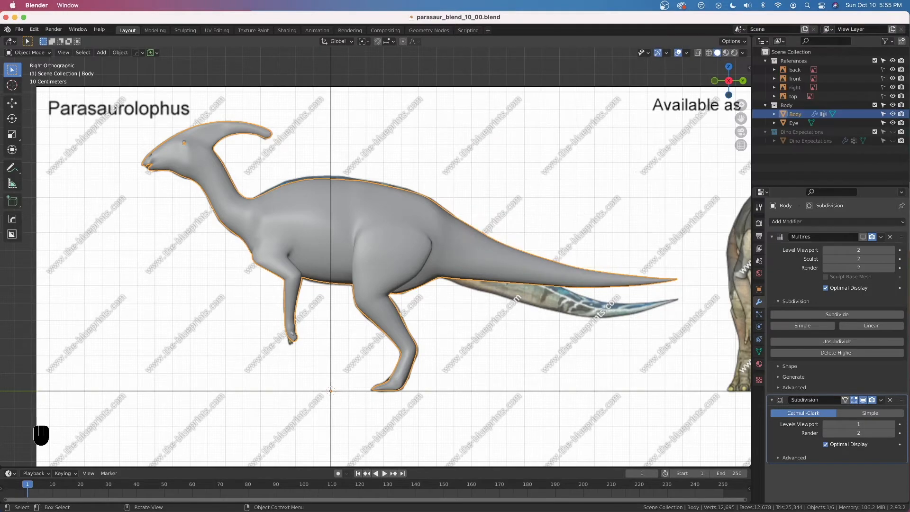
# Step: Bring the reference board back over the model and compare the back's profile with the skeleton and silhouette images
pyautogui.scroll(2, 325, 197)
pyautogui.keyDown('shift'); pyautogui.moveTo(325, 198); pyautogui.dragTo(425, 202, button='middle'); pyautogui.keyUp('shift')
pyautogui.scroll(3, 453, 217)
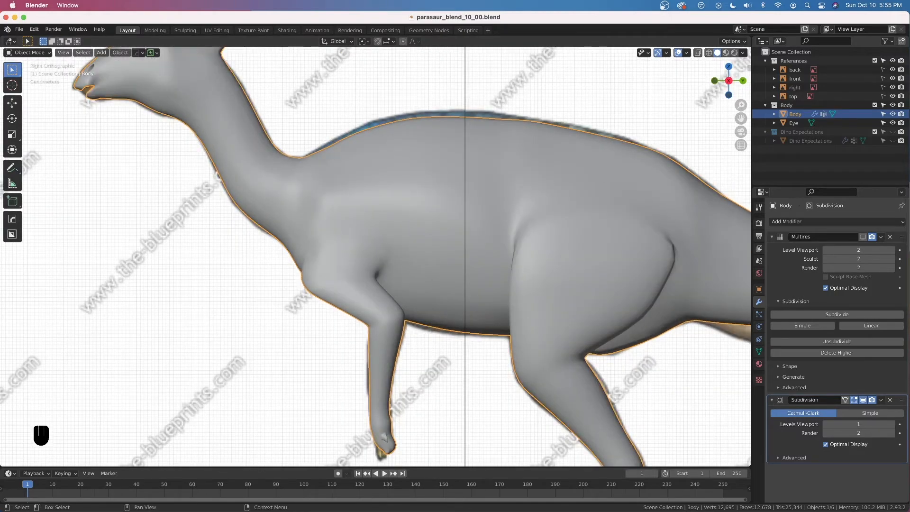
pyautogui.moveTo(909, 75); pyautogui.dragTo(695, 51, button='right')
pyautogui.scroll(2, 693, 83)
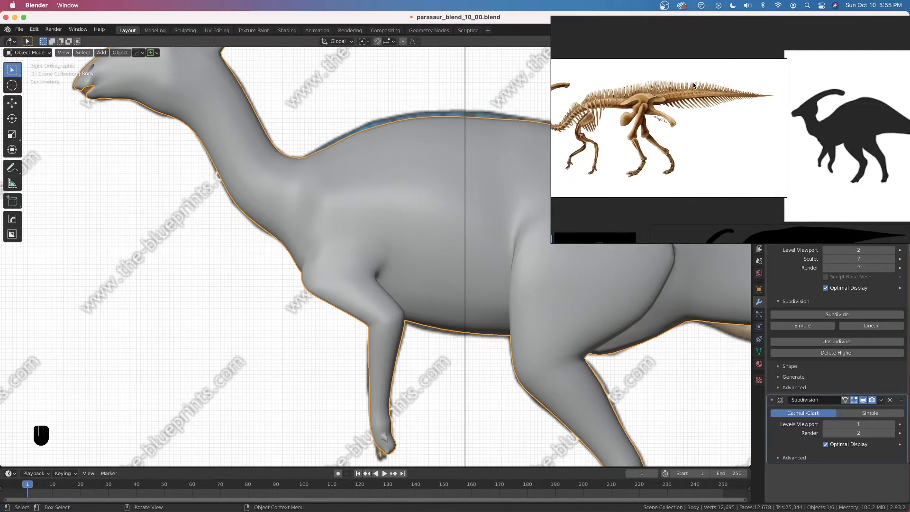
pyautogui.moveTo(712, 83); pyautogui.dragTo(810, 81, button='middle')
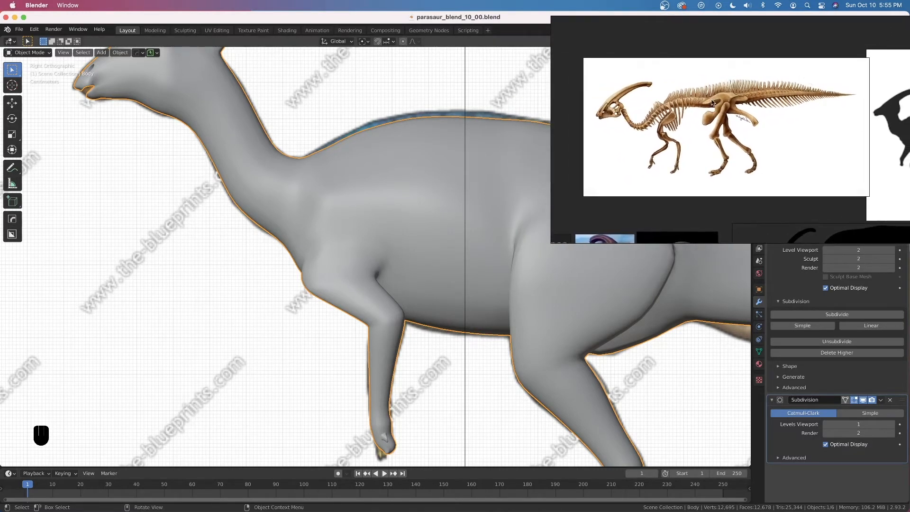
pyautogui.scroll(-2, 710, 116)
pyautogui.scroll(3, 734, 124)
pyautogui.scroll(-4, 734, 123)
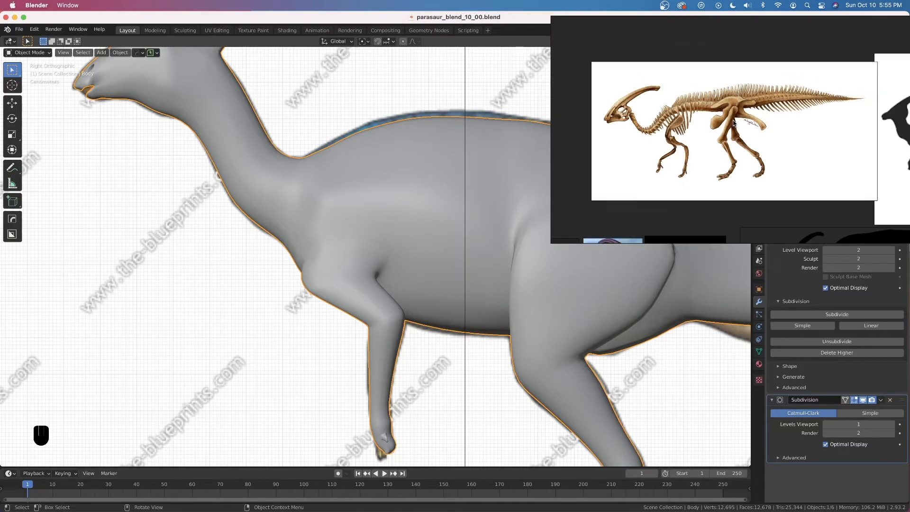
pyautogui.scroll(2, 794, 139)
pyautogui.moveTo(794, 139); pyautogui.dragTo(766, 127, button='middle')
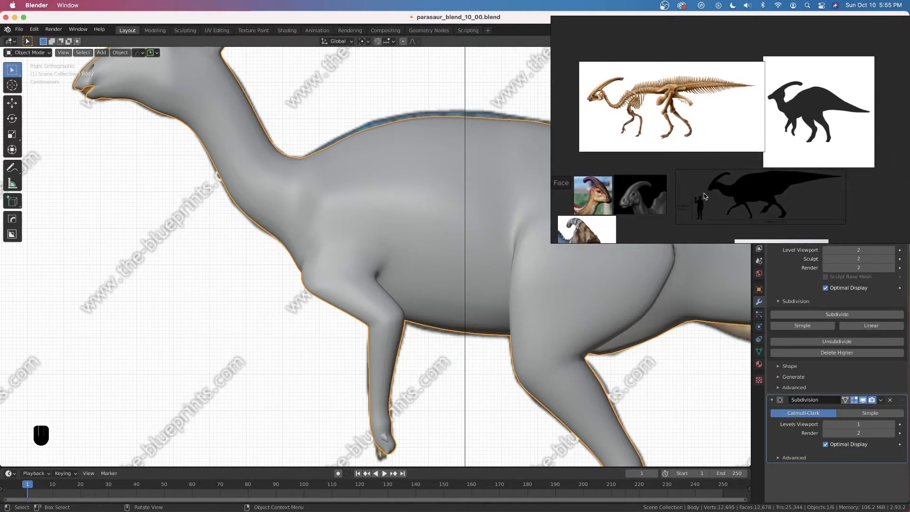
# Step: Enter Edit Mode on the body and raise the front top vertex of the back about 0.02 m vertically with proportional editing
pyautogui.keyDown('shift'); pyautogui.moveTo(430, 152); pyautogui.dragTo(526, 232, button='middle'); pyautogui.keyUp('shift')
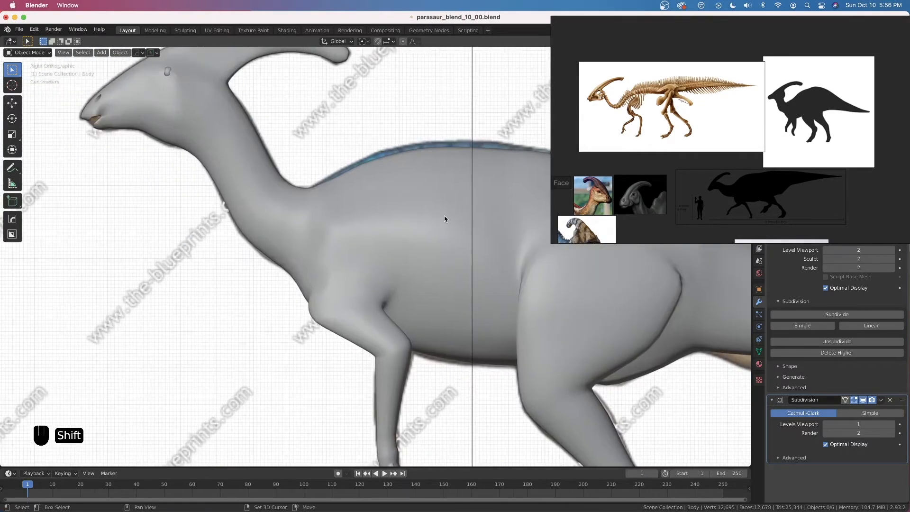
pyautogui.press('Tab')
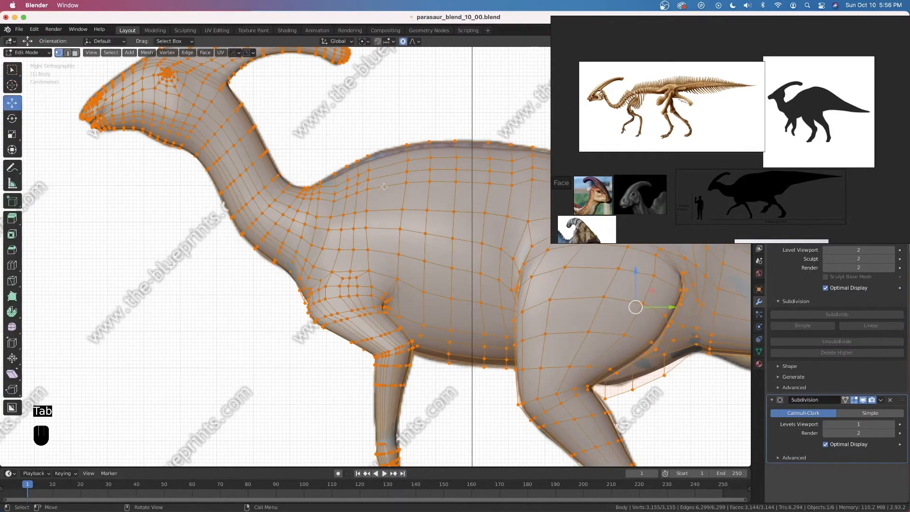
pyautogui.scroll(2, 413, 99)
pyautogui.keyDown('shift'); pyautogui.moveTo(443, 119); pyautogui.dragTo(433, 132, button='middle'); pyautogui.keyUp('shift')
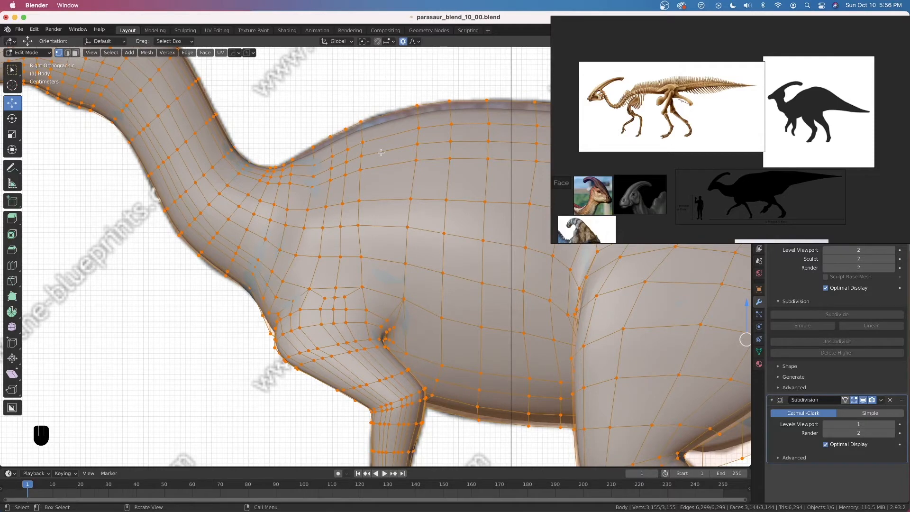
pyautogui.click(360, 119)
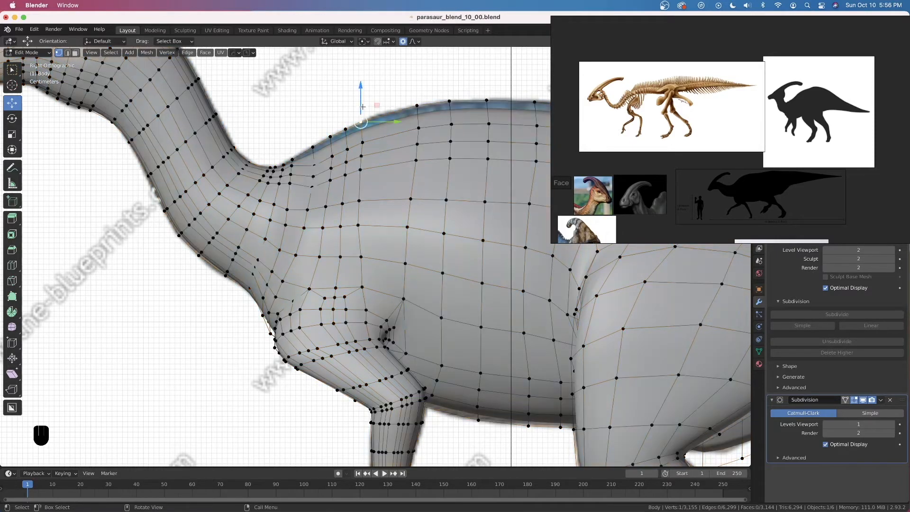
pyautogui.press('g')
pyautogui.scroll(-2, 364, 97)
pyautogui.scroll(-2, 365, 97)
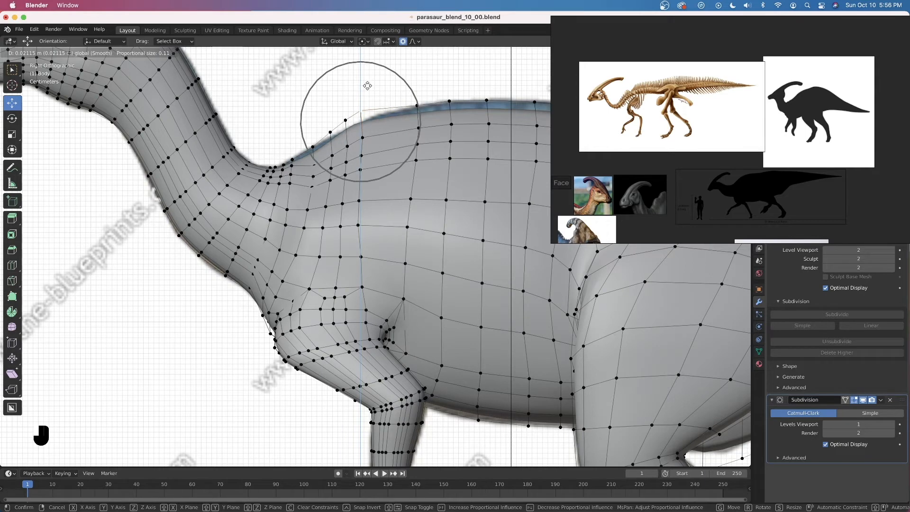
pyautogui.click(367, 86)
# Step: Raise the top vertex just behind the neck base about 0.01 m and the one at the front of the back's crest about 0.02 m
pyautogui.click(313, 144)
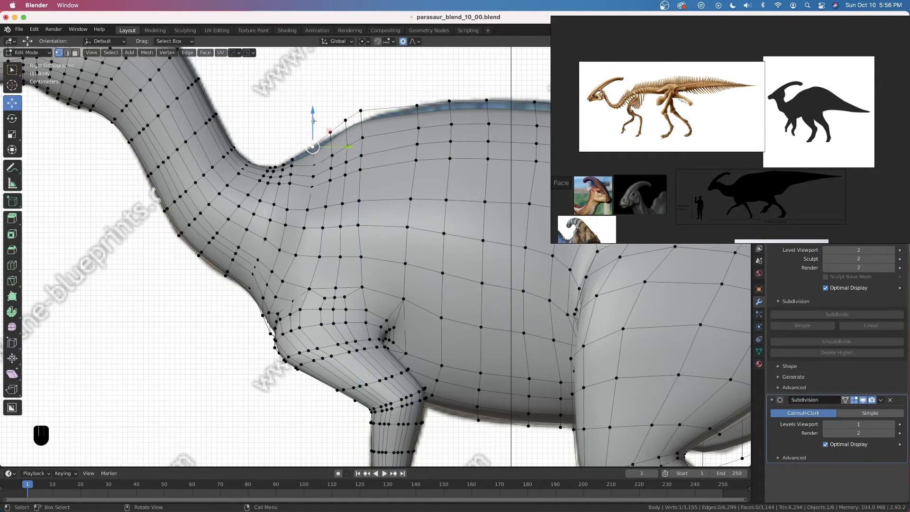
pyautogui.press('g')
pyautogui.scroll(1, 312, 116)
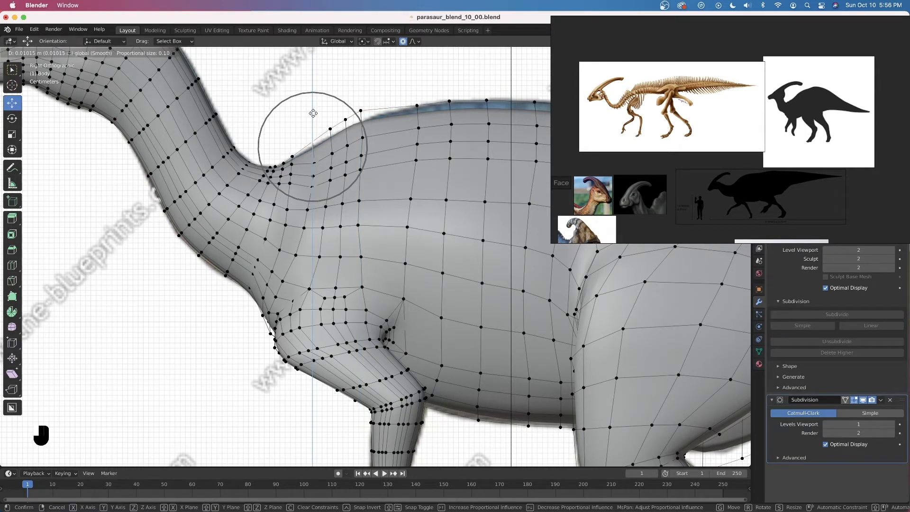
pyautogui.click(345, 108)
pyautogui.keyDown('shift'); pyautogui.moveTo(417, 109); pyautogui.dragTo(346, 109, button='middle'); pyautogui.keyUp('shift')
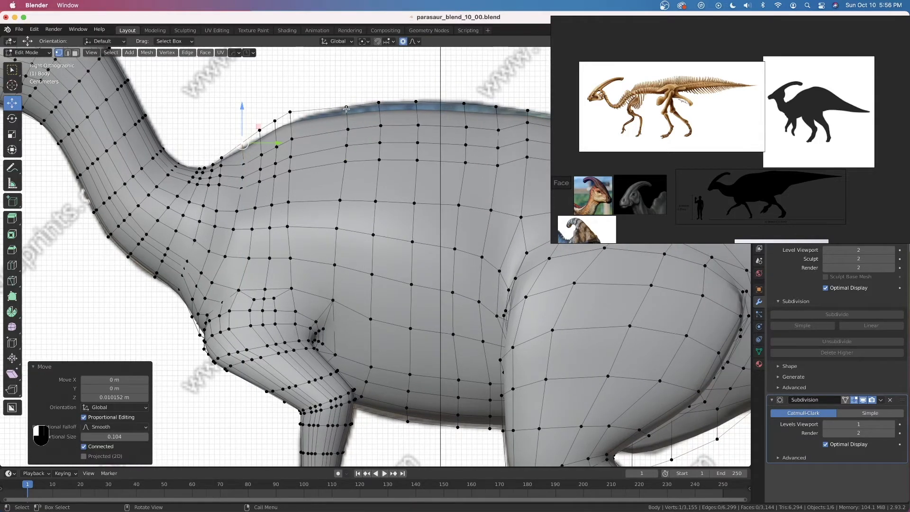
pyautogui.click(346, 108)
pyautogui.press('g')
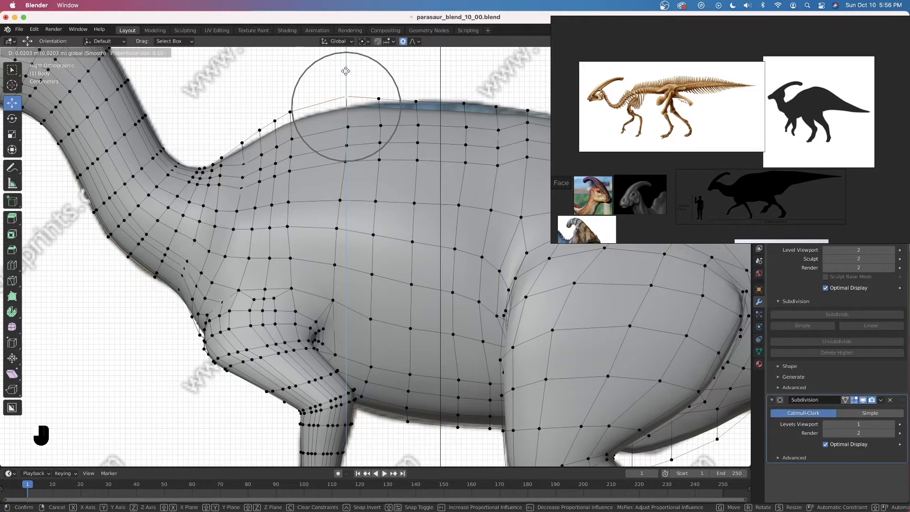
pyautogui.click(346, 71)
# Step: Raise the top-edge vertex of the back just ahead of the thigh about 0.03 m vertically with proportional editing
pyautogui.keyDown('shift'); pyautogui.moveTo(462, 108); pyautogui.dragTo(395, 113, button='middle'); pyautogui.keyUp('shift')
pyautogui.click(429, 110)
pyautogui.press('g')
pyautogui.press('z')
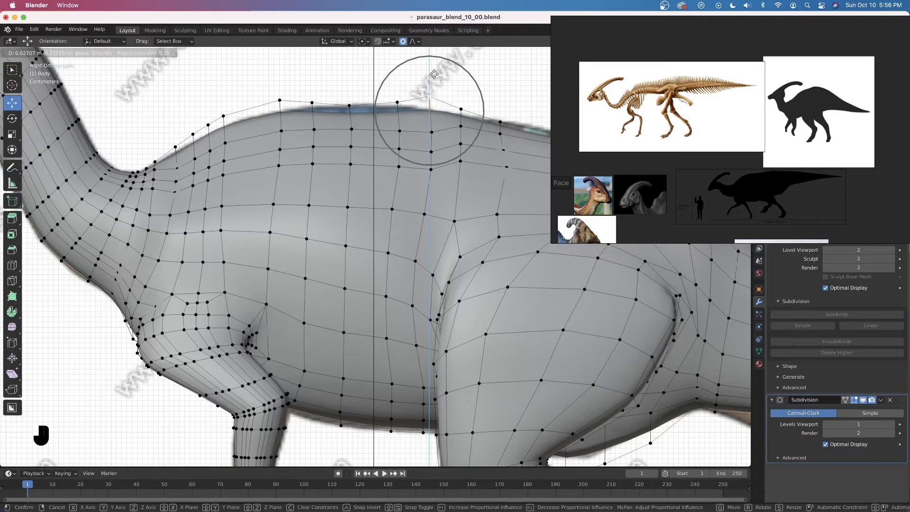
pyautogui.scroll(-4, 437, 70)
pyautogui.scroll(1, 440, 70)
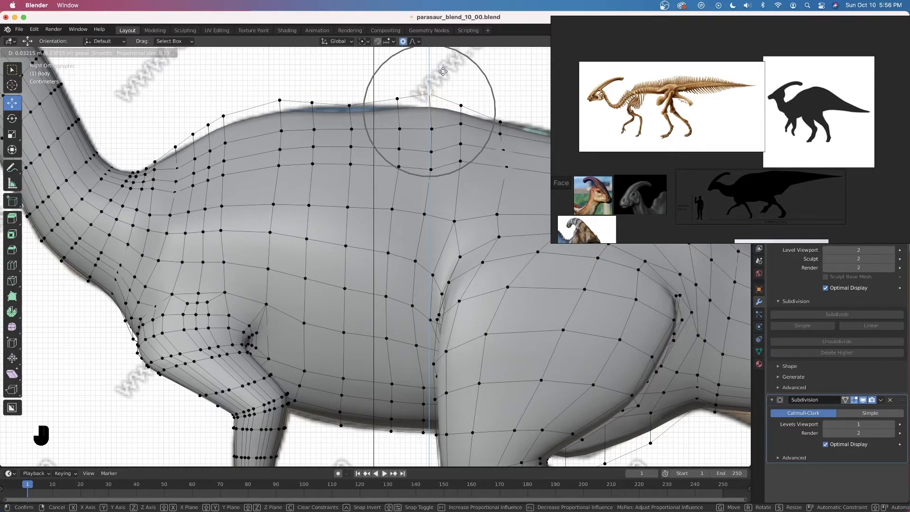
pyautogui.click(443, 71)
# Step: Raise the mid-back top vertex slightly, and lift the top-edge vertex above the thigh vertically to smooth the back's outline
pyautogui.click(349, 105)
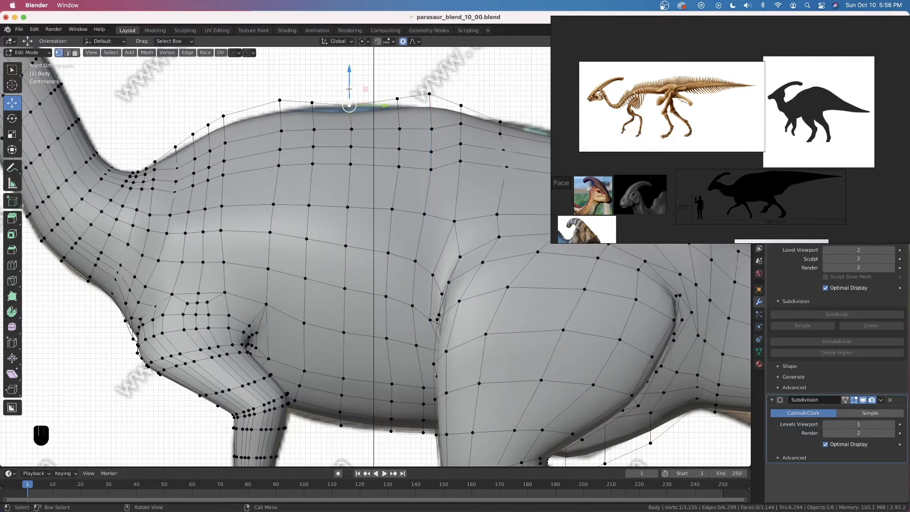
pyautogui.press('g')
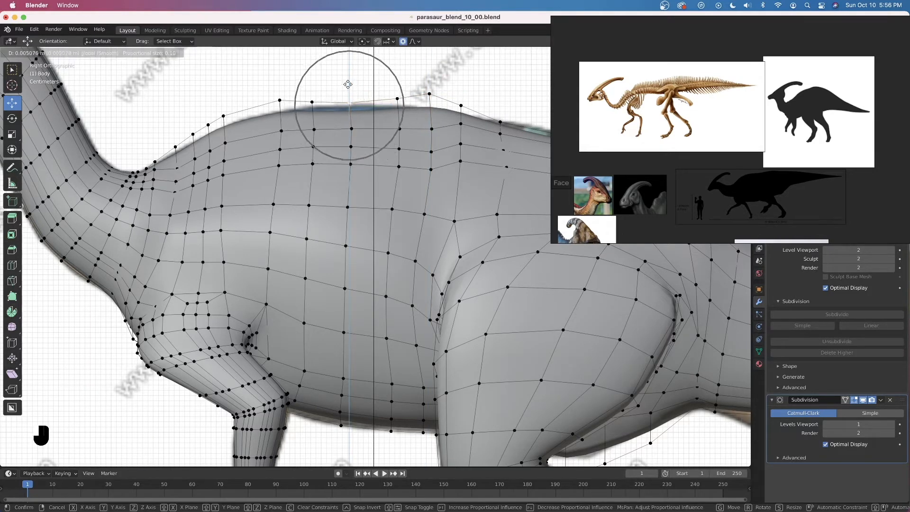
pyautogui.click(348, 83)
pyautogui.keyDown('shift'); pyautogui.moveTo(487, 154); pyautogui.dragTo(356, 137, button='middle'); pyautogui.keyUp('shift')
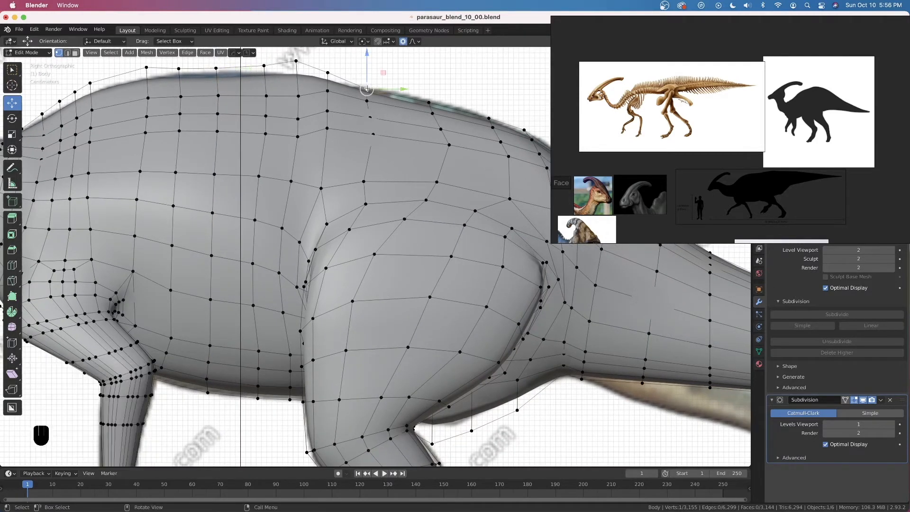
pyautogui.press('g')
pyautogui.press('z')
pyautogui.scroll(-1, 368, 58)
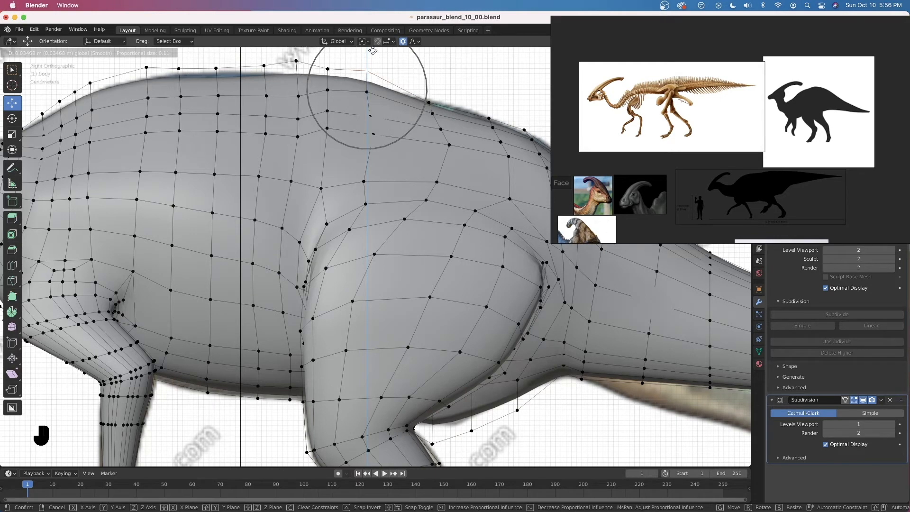
pyautogui.click(372, 50)
# Step: Raise the top-edge vertex at the tail base vertically with a wider proportional influence, filling out the rump's slope
pyautogui.keyDown('shift'); pyautogui.moveTo(378, 160); pyautogui.dragTo(189, 154, button='middle'); pyautogui.keyUp('shift')
pyautogui.click(399, 182)
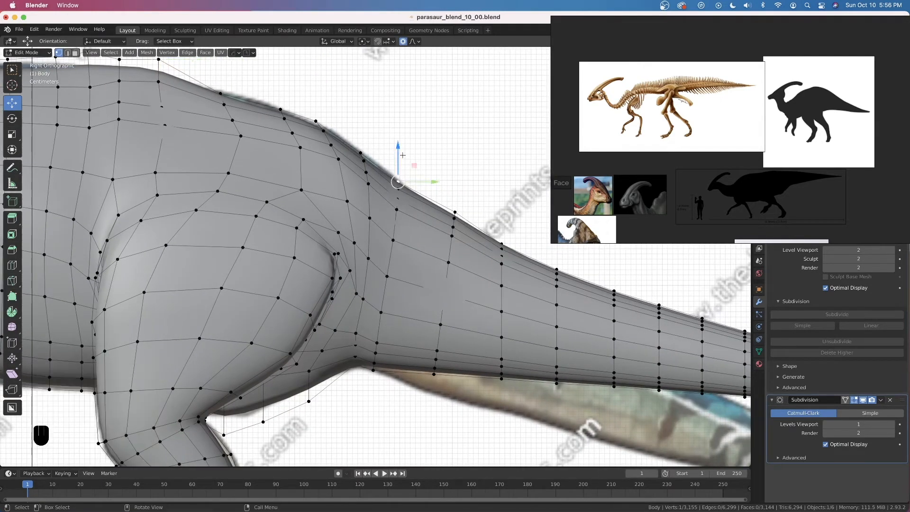
pyautogui.press('g')
pyautogui.press('z')
pyautogui.scroll(-1, 403, 137)
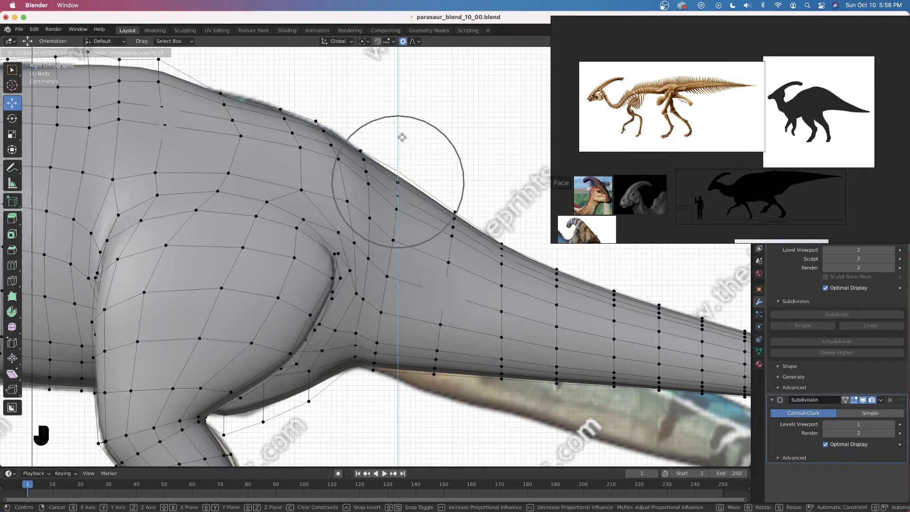
pyautogui.scroll(-2, 404, 128)
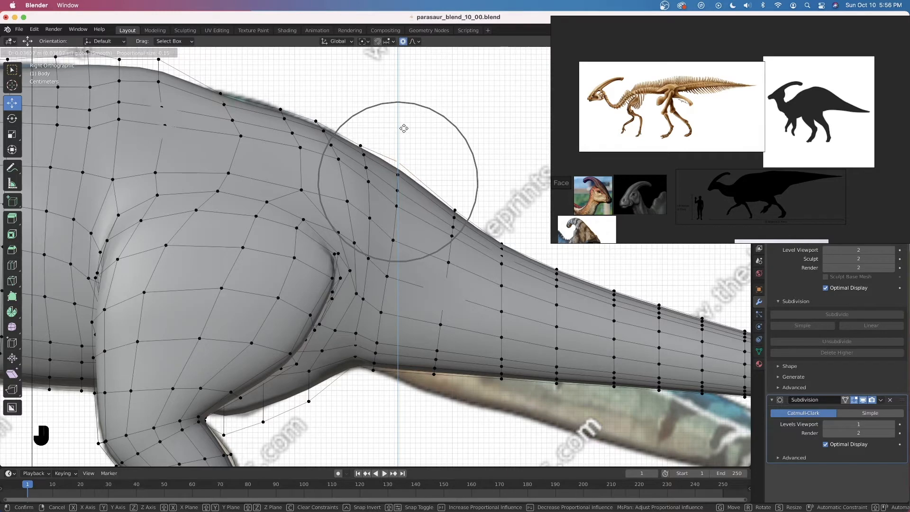
pyautogui.click(402, 127)
# Step: Try moving the top rump vertex about 0.005 m backward and 0.022 m upward, and undo that move
pyautogui.press('g')
pyautogui.scroll(2, 315, 97)
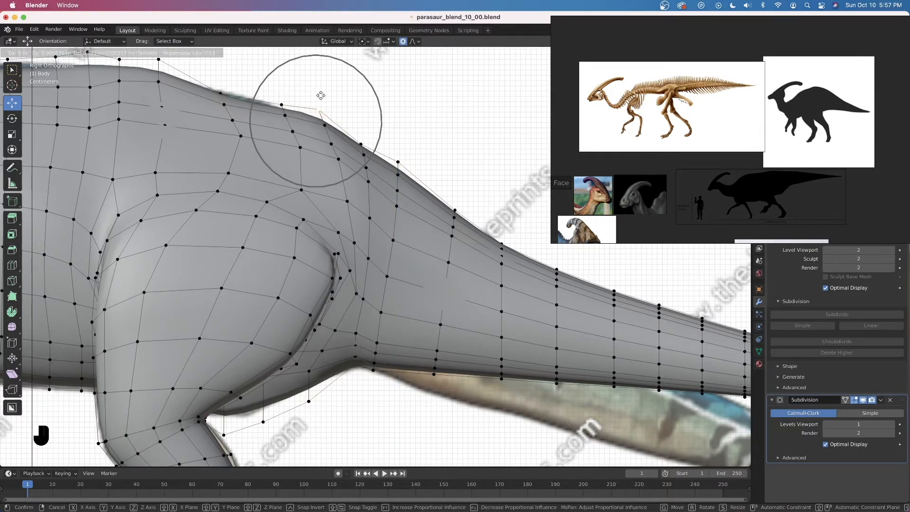
pyautogui.click(320, 96)
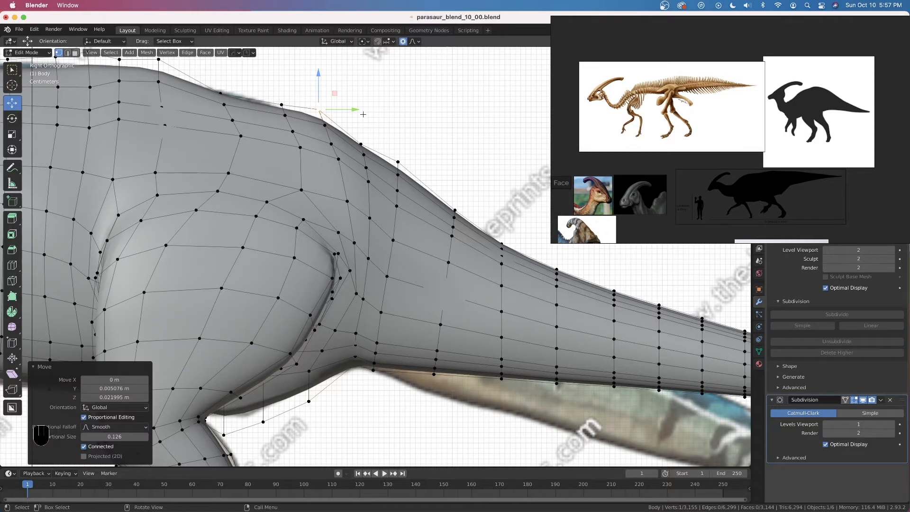
pyautogui.press('super+z')
# Step: Raise the top rump vertex and its forward neighbour straight up by about 0.011 m each
pyautogui.press('g')
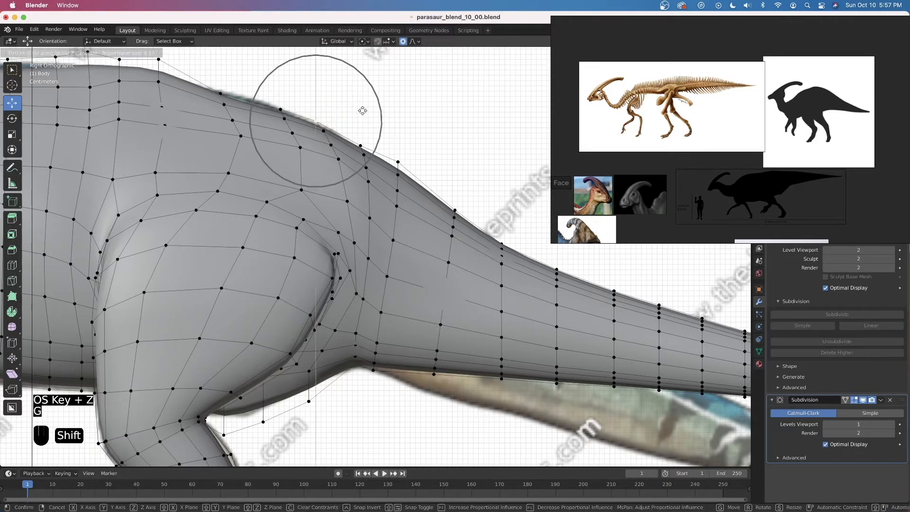
pyautogui.keyDown('shift'); pyautogui.click(369, 57); pyautogui.keyUp('shift')
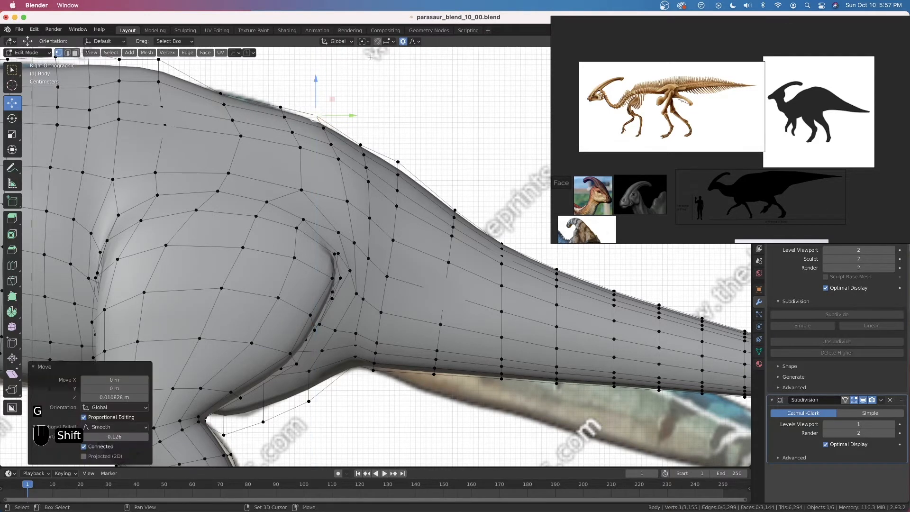
pyautogui.keyDown('shift'); pyautogui.moveTo(309, 116); pyautogui.dragTo(345, 149, button='middle'); pyautogui.keyUp('shift')
pyautogui.moveTo(351, 122); pyautogui.dragTo(318, 110)
pyautogui.click(319, 138)
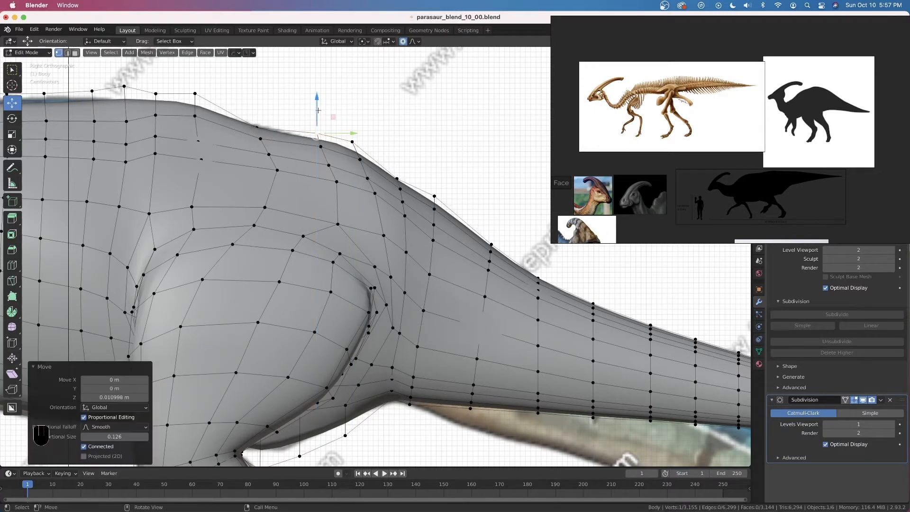
# Step: Raise the top-edge vertex above the rear of the thigh, and lower the rump vertex about 0.012 m
pyautogui.click(260, 128)
pyautogui.moveTo(258, 109); pyautogui.dragTo(264, 90)
pyautogui.click(352, 137)
pyautogui.moveTo(351, 116); pyautogui.dragTo(352, 123)
# Step: Raise two neighbouring top-edge vertices of the front tail, the rear one about 0.024 m and the front one about 0.019 m
pyautogui.keyDown('shift'); pyautogui.moveTo(659, 340); pyautogui.dragTo(477, 305, button='middle'); pyautogui.keyUp('shift')
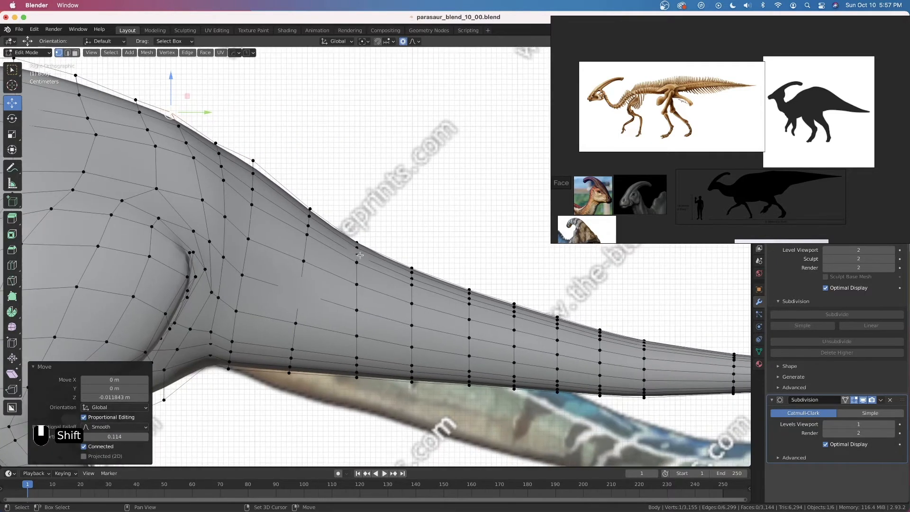
pyautogui.click(416, 264)
pyautogui.moveTo(410, 235); pyautogui.dragTo(417, 220)
pyautogui.scroll(-3, 416, 219)
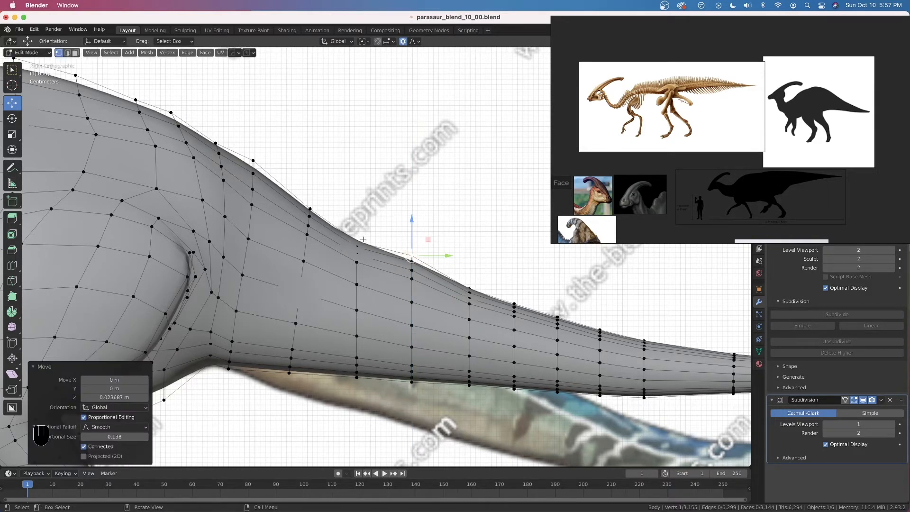
pyautogui.click(362, 239)
pyautogui.moveTo(358, 211); pyautogui.dragTo(362, 195)
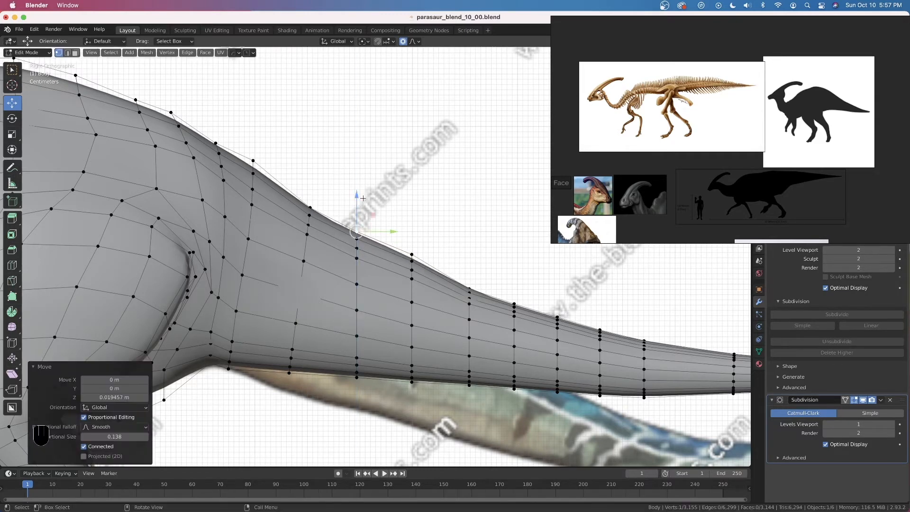
# Step: Raise the next two top-edge vertices along the tail about 0.020 m and 0.009 m vertically
pyautogui.keyDown('shift'); pyautogui.moveTo(533, 305); pyautogui.dragTo(402, 288, button='middle'); pyautogui.keyUp('shift')
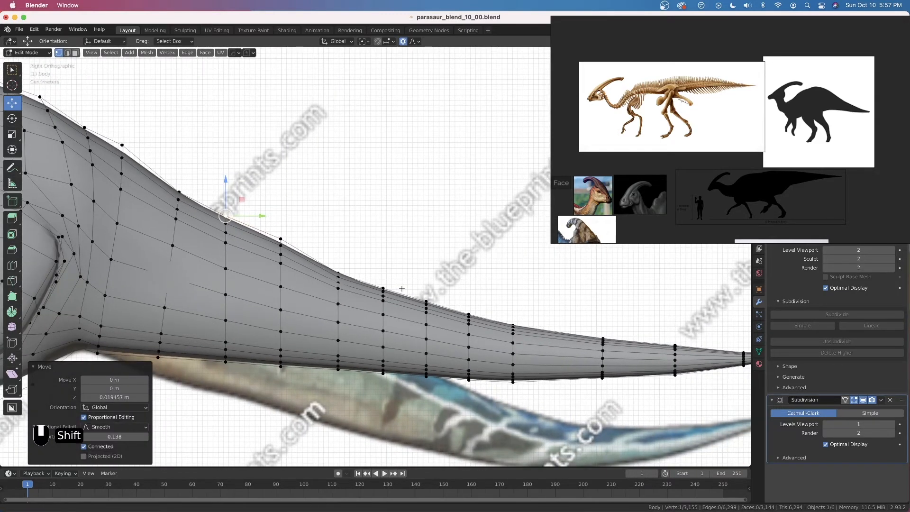
pyautogui.click(337, 268)
pyautogui.moveTo(340, 233); pyautogui.dragTo(346, 222)
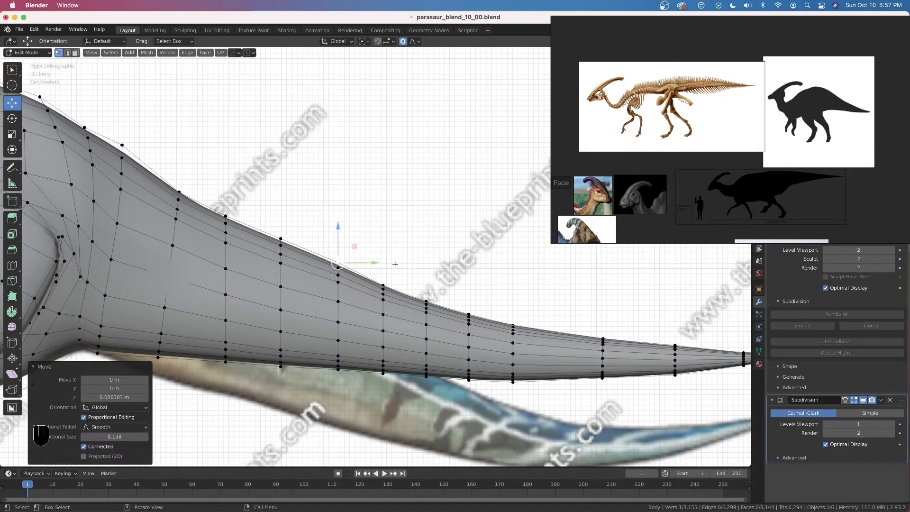
pyautogui.click(383, 286)
pyautogui.moveTo(386, 266); pyautogui.dragTo(385, 259)
# Step: Lower two neighbouring underside vertices of the front tail together, and the next vertex rearward by about 0.014 m
pyautogui.keyDown('shift'); pyautogui.moveTo(386, 259); pyautogui.dragTo(424, 233, button='middle'); pyautogui.keyUp('shift')
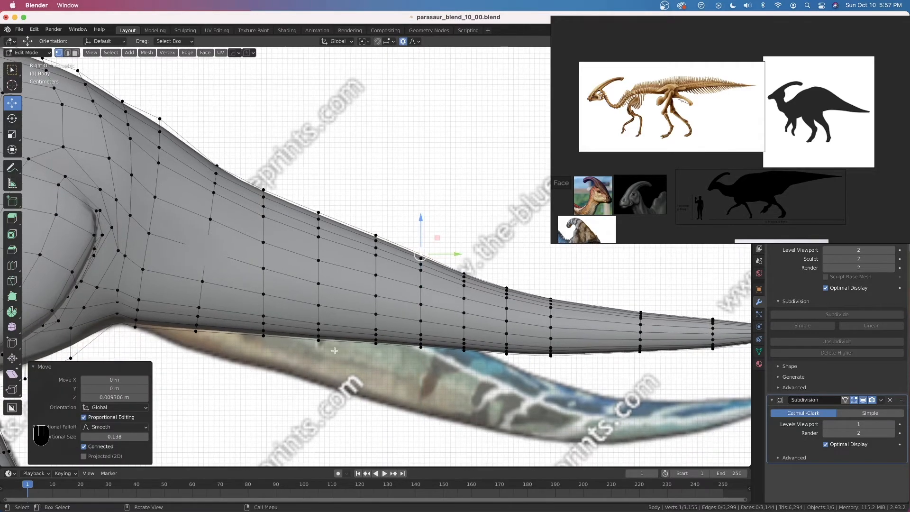
pyautogui.click(318, 340)
pyautogui.keyDown('shift'); pyautogui.click(264, 338); pyautogui.keyUp('shift')
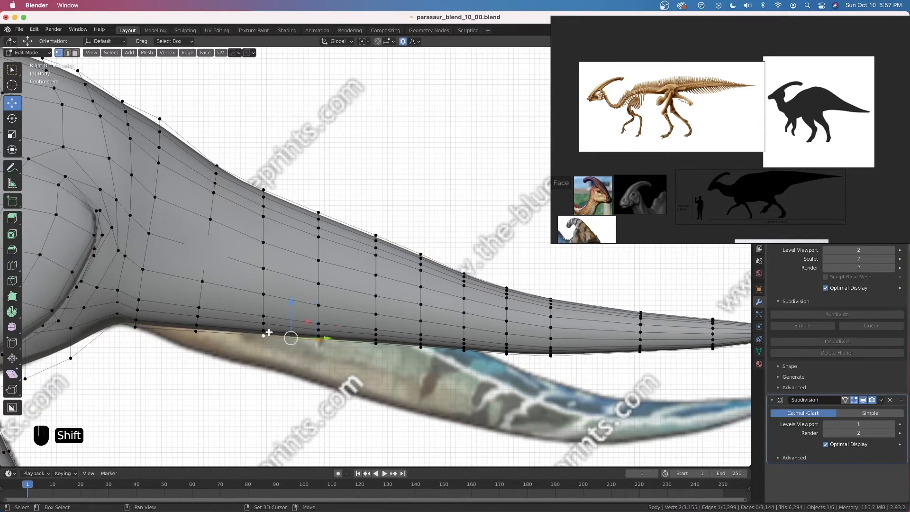
pyautogui.moveTo(290, 303); pyautogui.dragTo(295, 308)
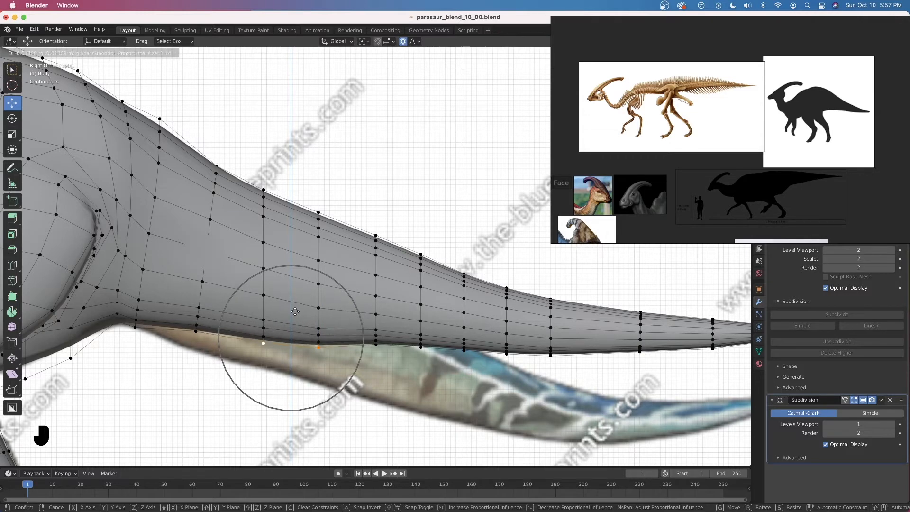
pyautogui.click(297, 318)
pyautogui.click(376, 343)
pyautogui.moveTo(376, 316); pyautogui.dragTo(376, 326)
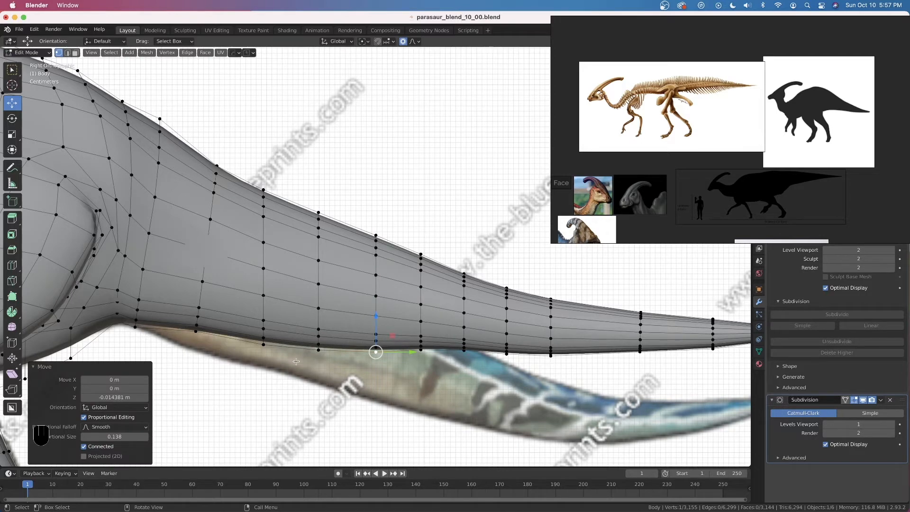
# Step: Lower the middle of the three underside tail vertices about 0.011 m vertically with a proportional size of about 0.223
pyautogui.click(318, 350)
pyautogui.press('g')
pyautogui.press('z')
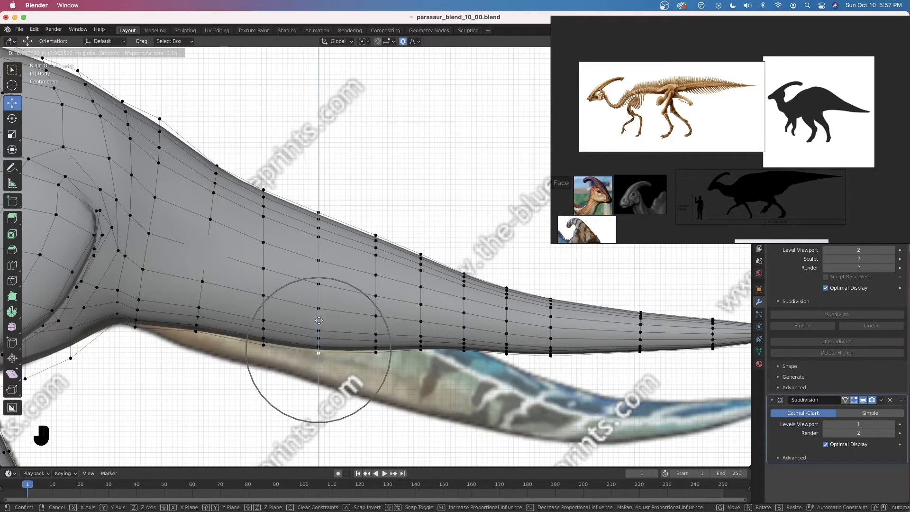
pyautogui.scroll(-3, 321, 323)
pyautogui.scroll(-1, 320, 323)
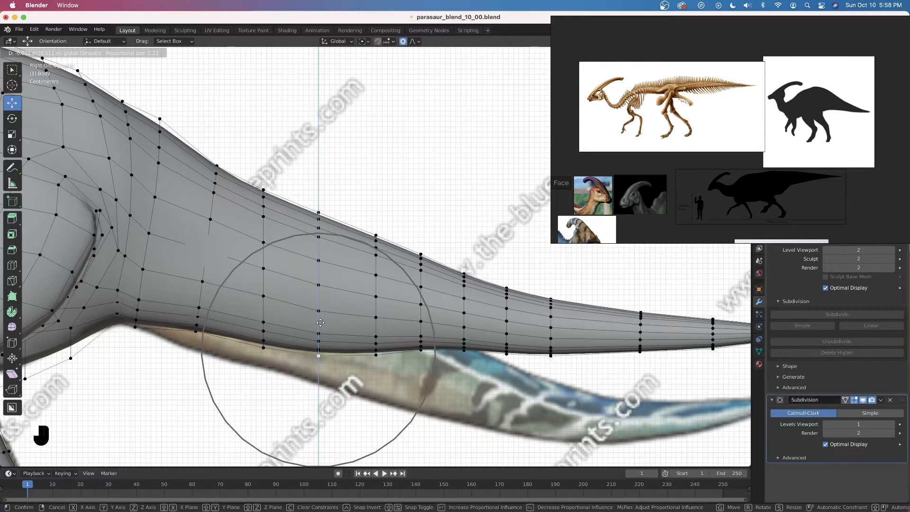
pyautogui.click(320, 323)
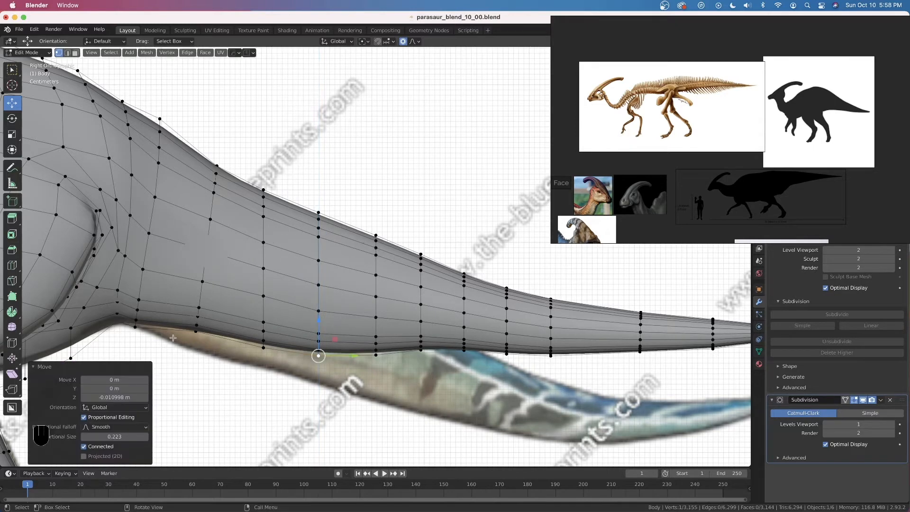
# Step: Try to raise the underside vertex just behind the tail base vertically, and undo the move
pyautogui.click(193, 328)
pyautogui.press('g')
pyautogui.press('z')
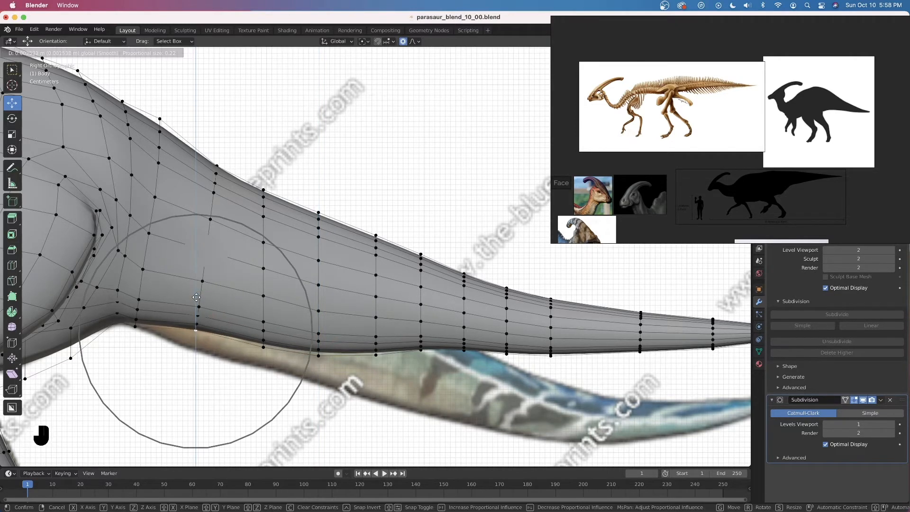
pyautogui.scroll(-2, 195, 296)
pyautogui.scroll(4, 195, 297)
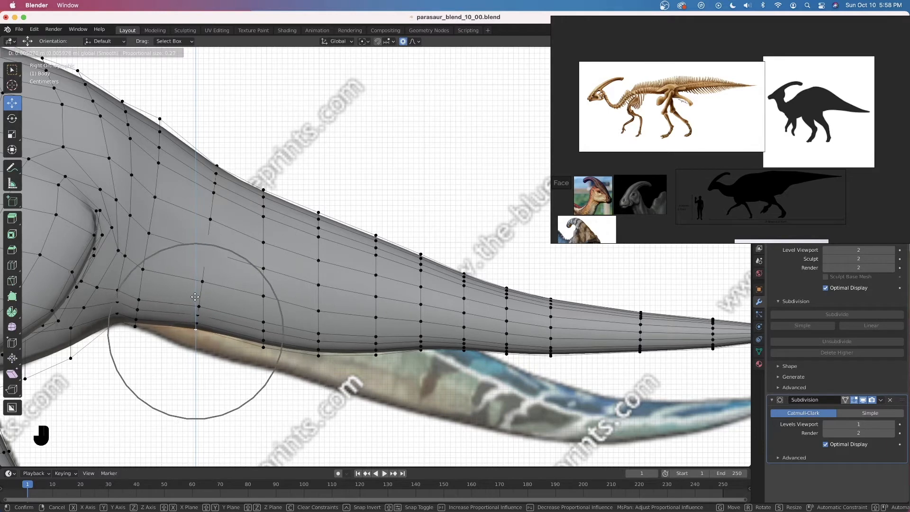
pyautogui.click(195, 296)
pyautogui.press('super+z')
# Step: Raise the three underside vertices where the tail meets the thigh together by about 0.007 m
pyautogui.keyDown('shift'); pyautogui.click(127, 330); pyautogui.keyUp('shift')
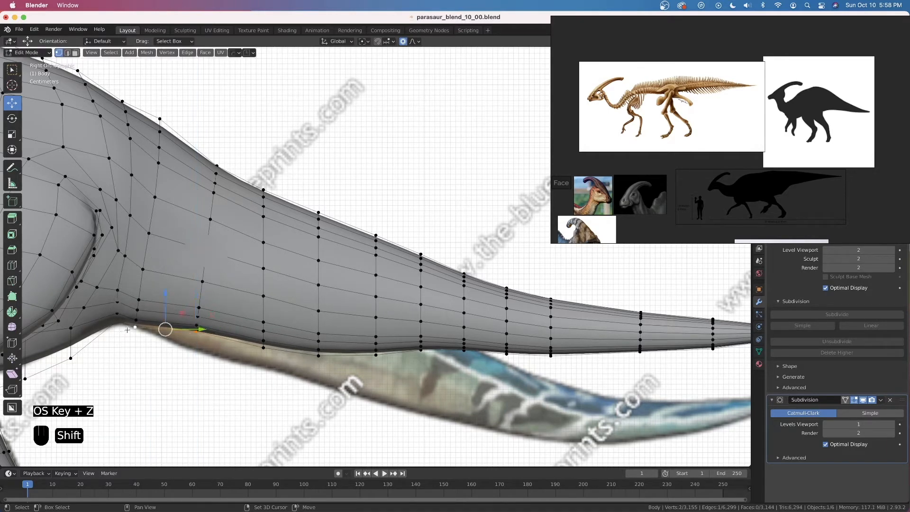
pyautogui.keyDown('shift'); pyautogui.click(120, 326); pyautogui.keyUp('shift')
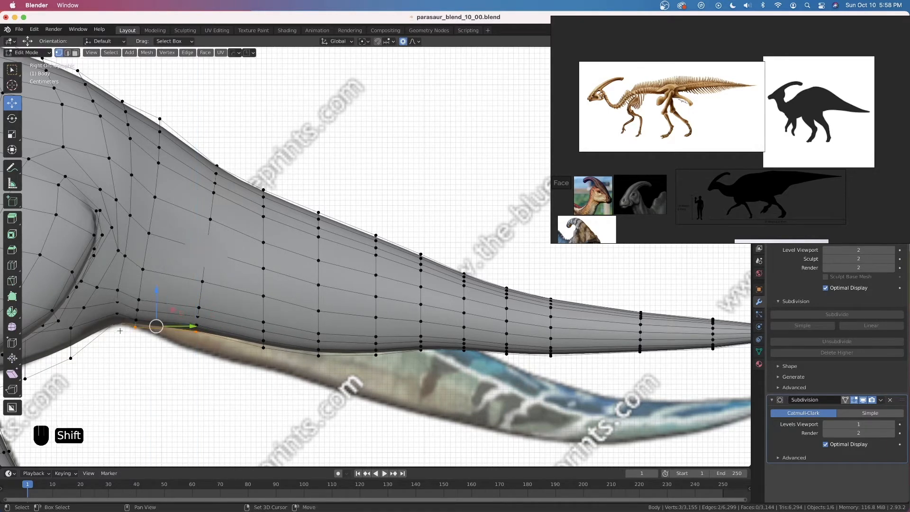
pyautogui.hotkey('alt', 'z')
pyautogui.hotkey('alt', 'z')
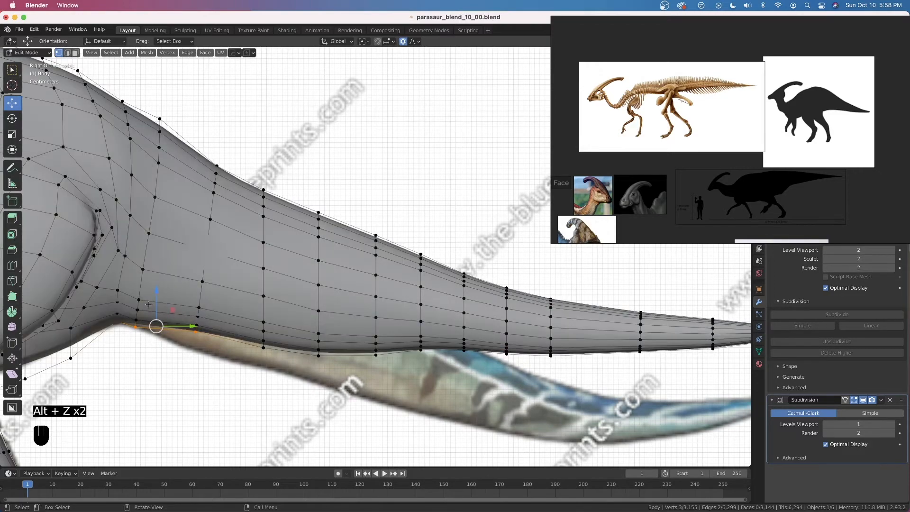
pyautogui.moveTo(155, 296); pyautogui.dragTo(158, 291)
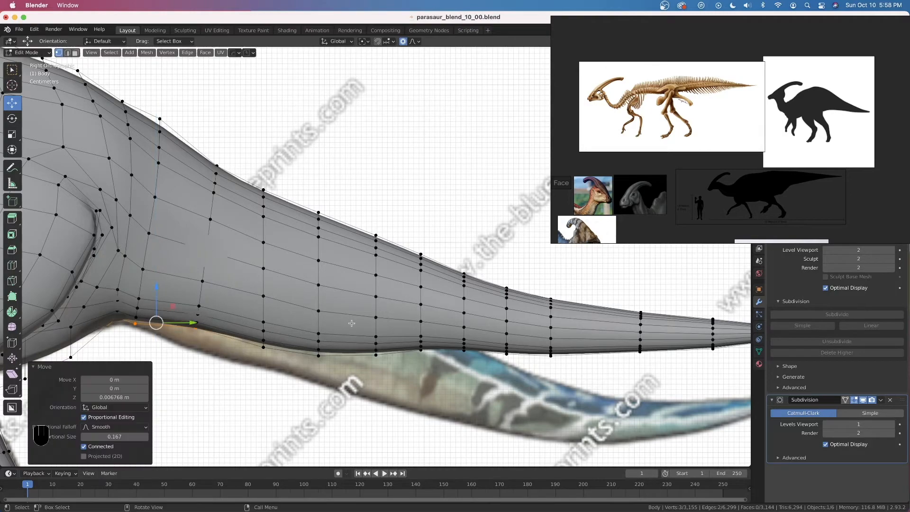
# Step: Raise the lowest underside vertex of the front tail slightly along the vertical axis
pyautogui.click(314, 355)
pyautogui.press('g')
pyautogui.press('z')
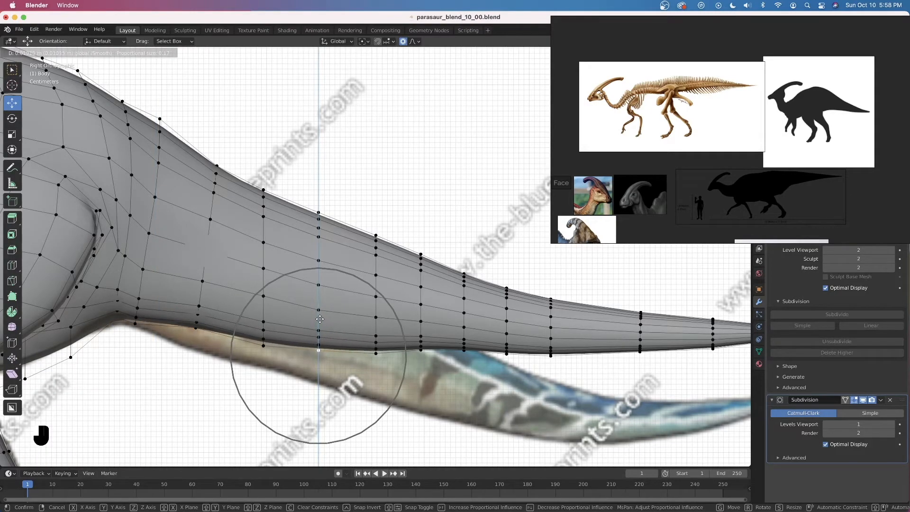
pyautogui.click(320, 319)
# Step: Lower the next underside vertices toward the tail's middle, and check the smoothed side profile in Object Mode
pyautogui.scroll(-1, 365, 339)
pyautogui.keyDown('shift'); pyautogui.moveTo(471, 364); pyautogui.dragTo(379, 321, button='middle'); pyautogui.keyUp('shift')
pyautogui.click(287, 298)
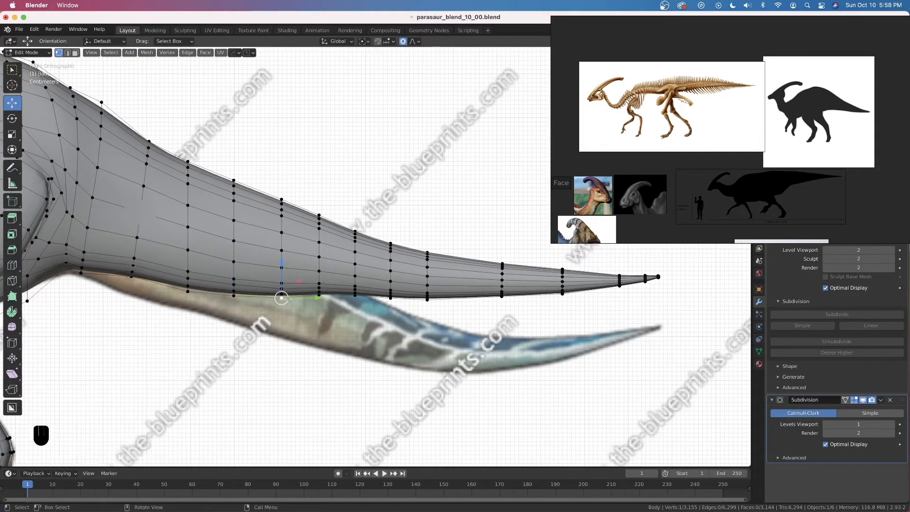
pyautogui.moveTo(281, 270); pyautogui.dragTo(358, 276)
pyautogui.click(317, 299)
pyautogui.click(351, 299)
pyautogui.scroll(-6, 358, 277)
pyautogui.press('Tab')
pyautogui.scroll(-2, 304, 281)
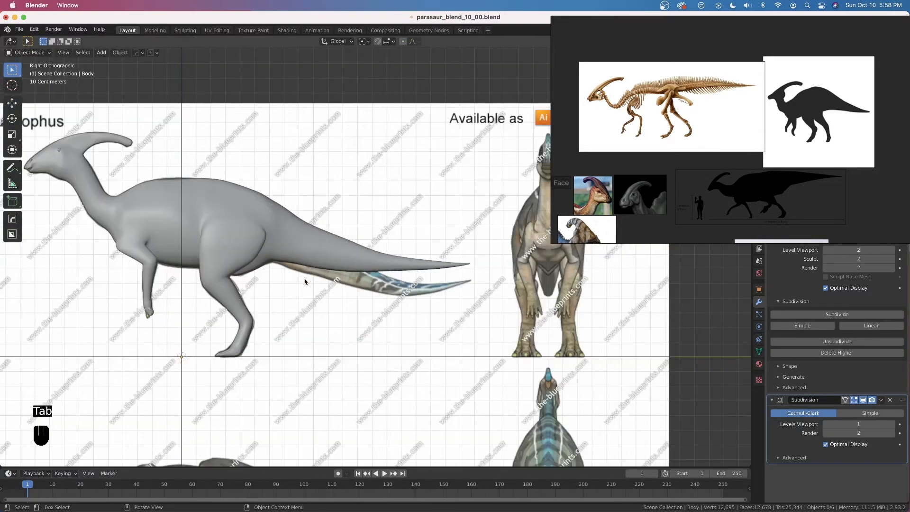
pyautogui.scroll(5, 353, 280)
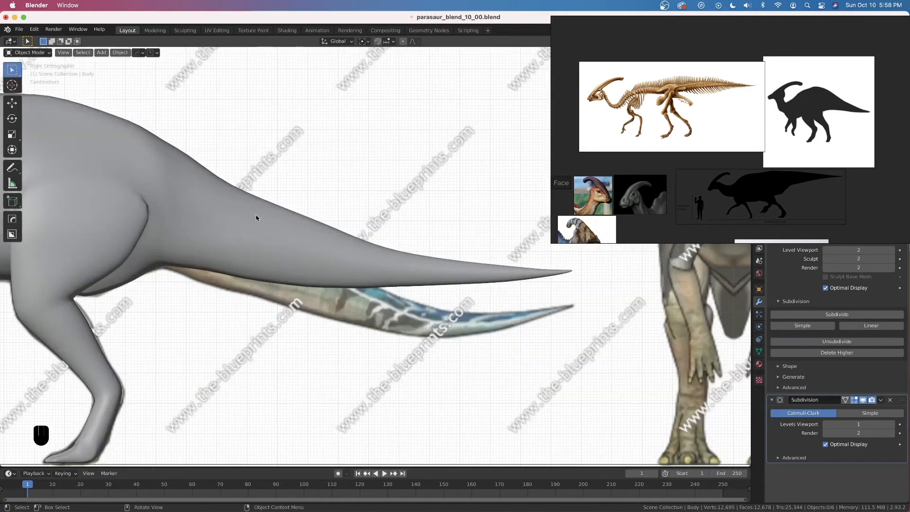
# Step: Raise the top-edge vertex at the tail base about 0.018 m and the rump vertex two positions forward about 0.022 m
pyautogui.press('Tab')
pyautogui.keyDown('shift'); pyautogui.moveTo(256, 218); pyautogui.dragTo(365, 208, button='middle'); pyautogui.keyUp('shift')
pyautogui.click(349, 190)
pyautogui.press('g')
pyautogui.press('z')
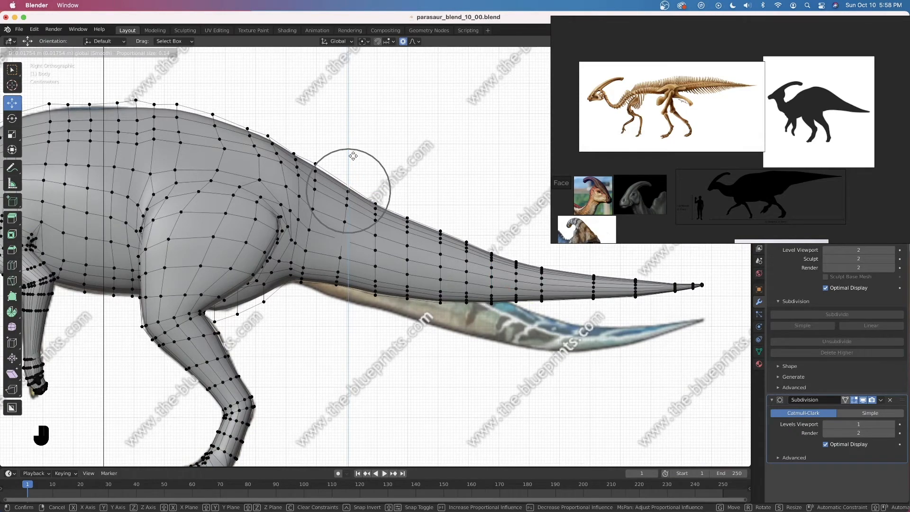
pyautogui.click(353, 156)
pyautogui.click(295, 150)
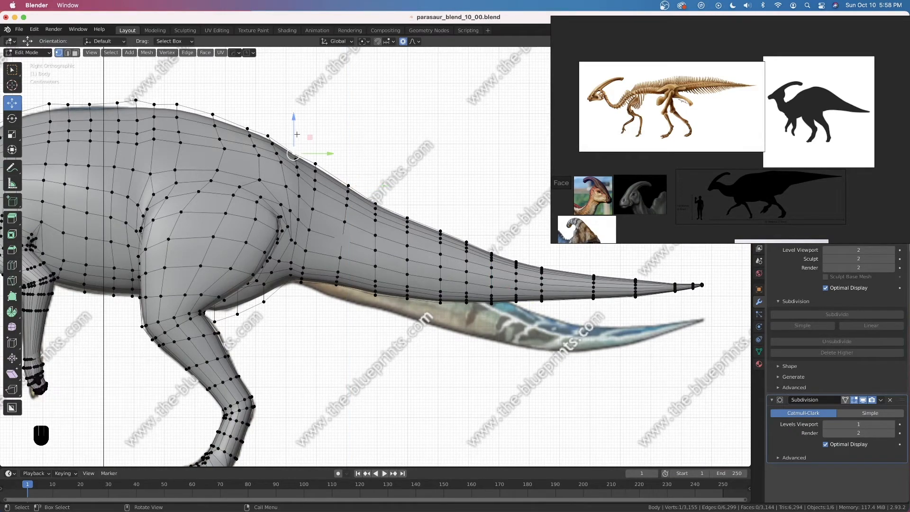
pyautogui.press('g')
pyautogui.press('z')
pyautogui.click(297, 118)
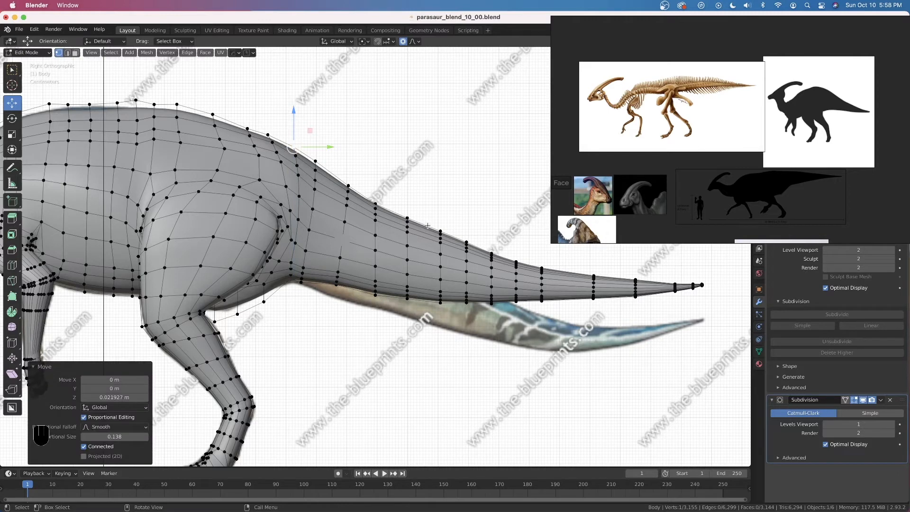
# Step: Raise the tail-base top-edge vertex again with a larger proportional radius, and raise its rearward neighbour vertically
pyautogui.click(349, 184)
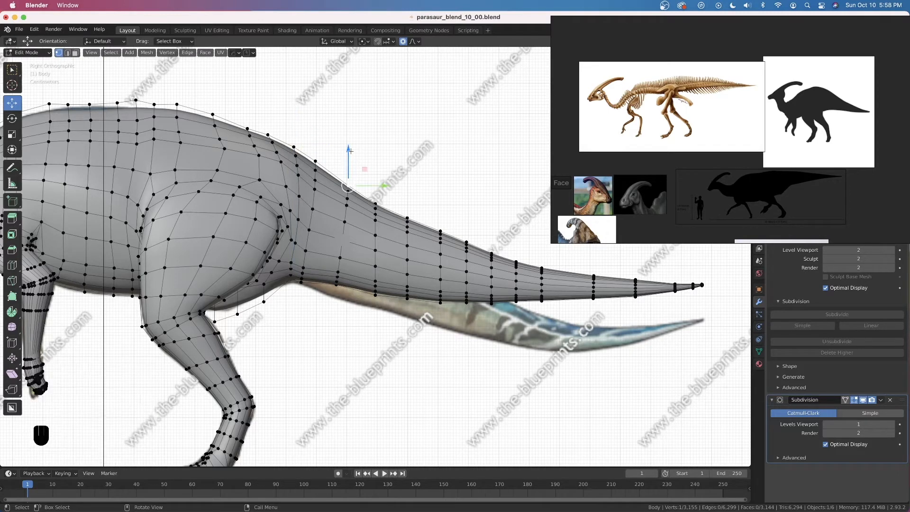
pyautogui.press('g')
pyautogui.press('z')
pyautogui.scroll(-2, 353, 147)
pyautogui.click(356, 149)
pyautogui.click(375, 202)
pyautogui.press('g')
pyautogui.press('z')
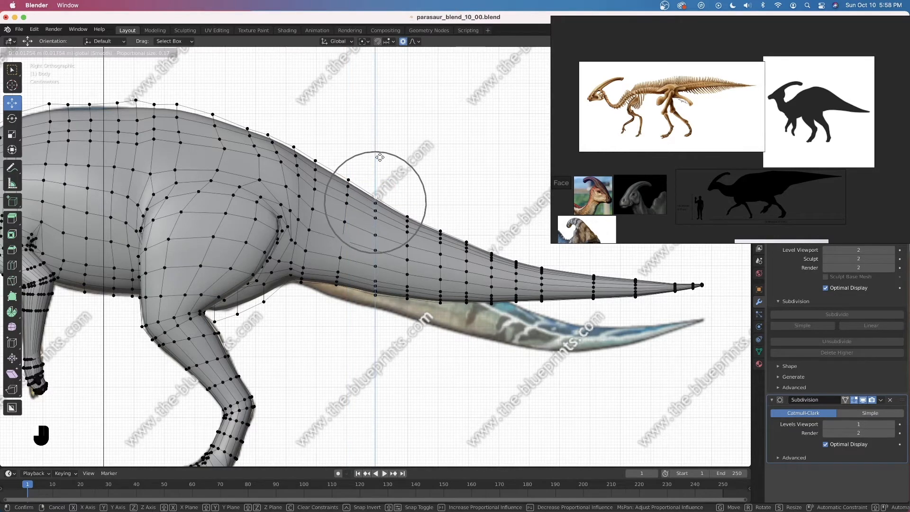
pyautogui.click(408, 211)
# Step: Raise the next two top-edge vertices along the front tail about 0.012 m and 0.004 m vertically
pyautogui.click(408, 216)
pyautogui.press('g')
pyautogui.press('z')
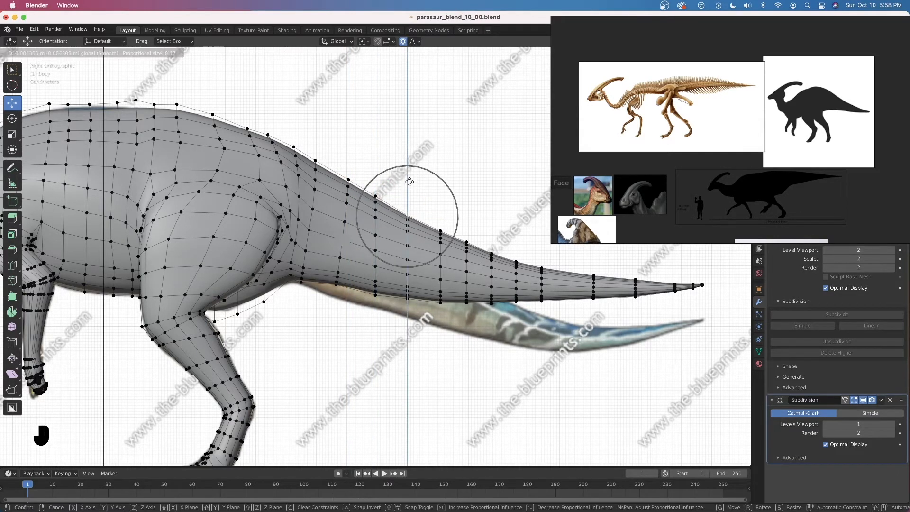
pyautogui.click(409, 181)
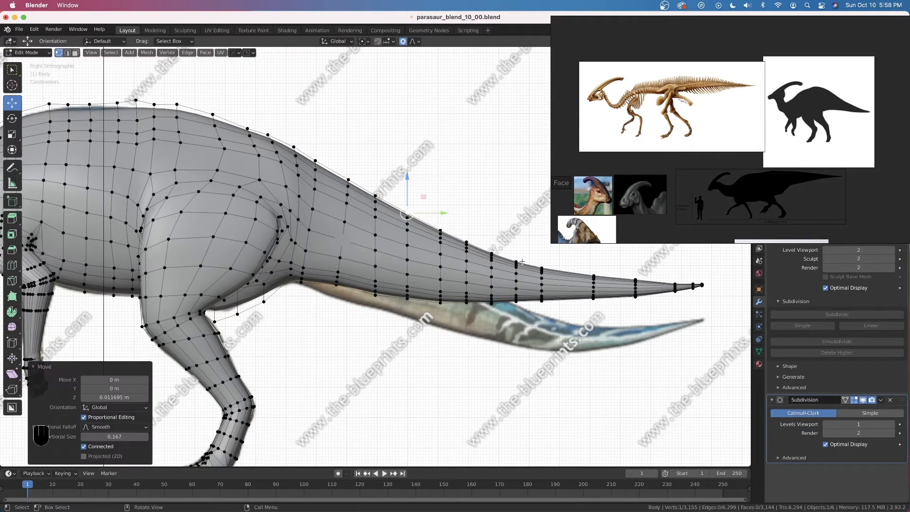
pyautogui.click(441, 230)
pyautogui.press('g')
pyautogui.press('z')
pyautogui.click(459, 226)
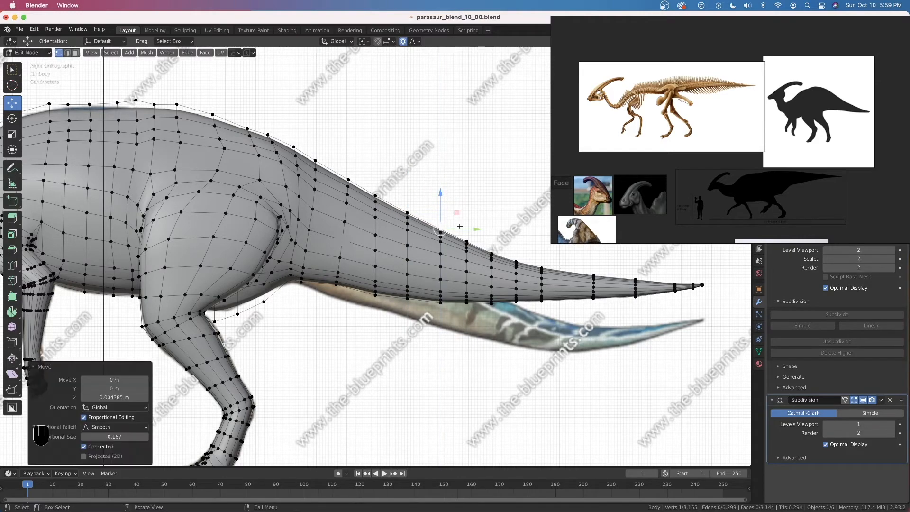
# Step: Raise the second vertex of the flat back line, behind the shoulder, about 0.014 m vertically
pyautogui.scroll(-3, 490, 286)
pyautogui.keyDown('shift'); pyautogui.moveTo(491, 286); pyautogui.dragTo(608, 299, button='middle'); pyautogui.keyUp('shift')
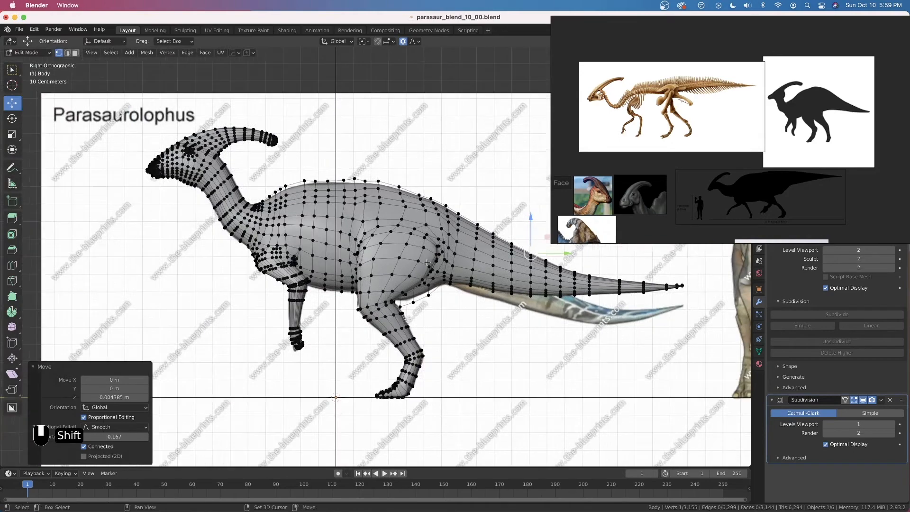
pyautogui.keyDown('shift'); pyautogui.moveTo(332, 163); pyautogui.dragTo(401, 171, button='middle'); pyautogui.keyUp('shift')
pyautogui.scroll(2, 401, 170)
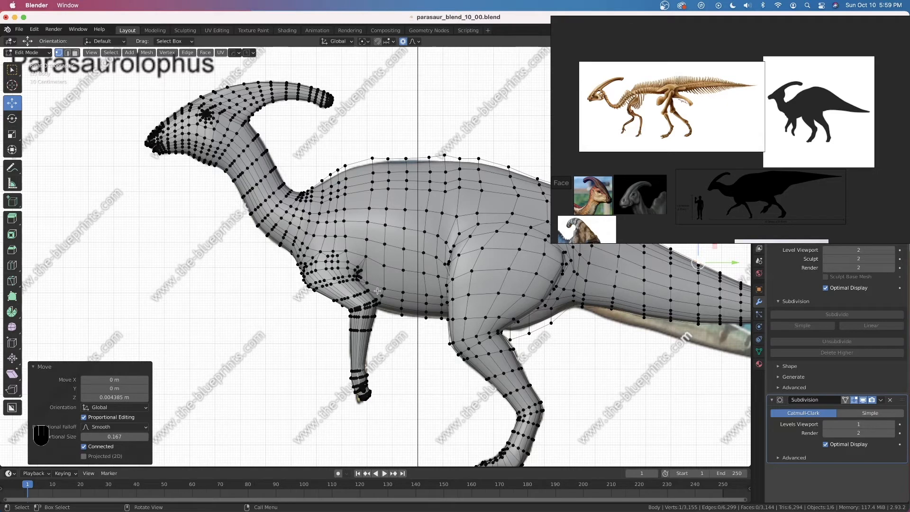
pyautogui.click(388, 159)
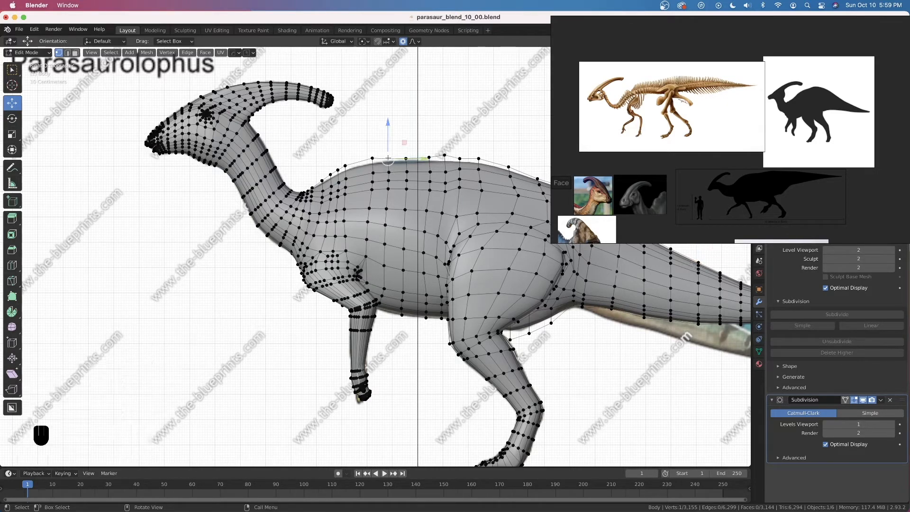
pyautogui.moveTo(388, 128); pyautogui.dragTo(389, 124)
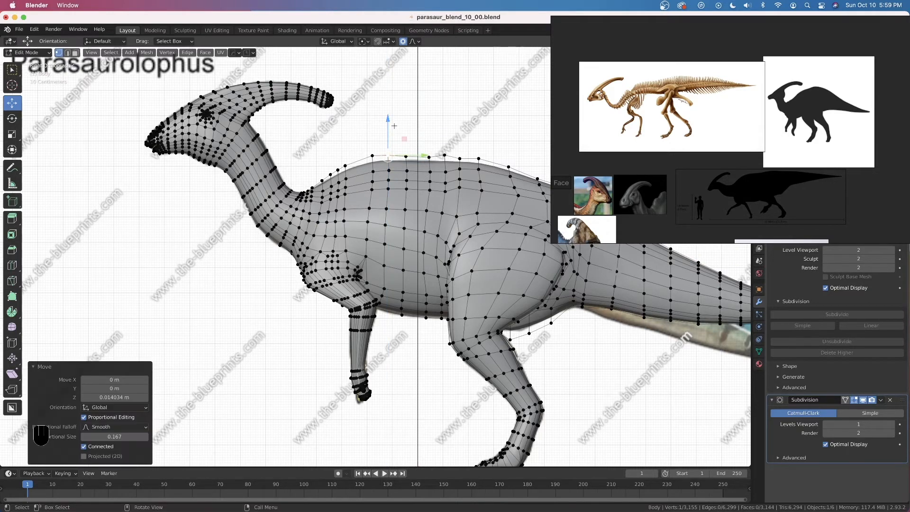
# Step: Raise the back-line vertices above the hip and front of the thigh to round out the back profile
pyautogui.click(462, 153)
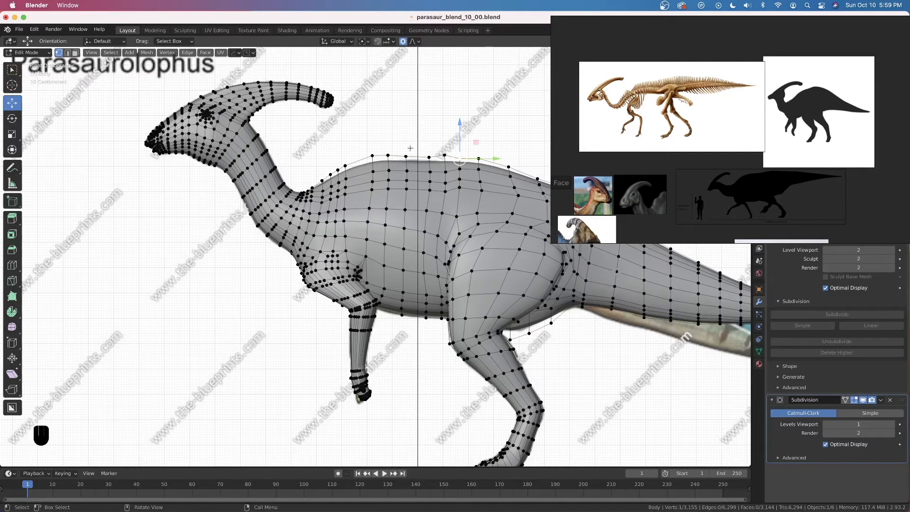
pyautogui.click(478, 155)
pyautogui.moveTo(480, 123); pyautogui.dragTo(508, 127)
pyautogui.scroll(-1, 480, 118)
pyautogui.scroll(-1, 486, 118)
pyautogui.scroll(-2, 488, 122)
pyautogui.click(507, 165)
# Step: Return the body to Object Mode and save the file parasaur_blend_10_00.blend
pyautogui.scroll(-2, 376, 207)
pyautogui.press('Tab')
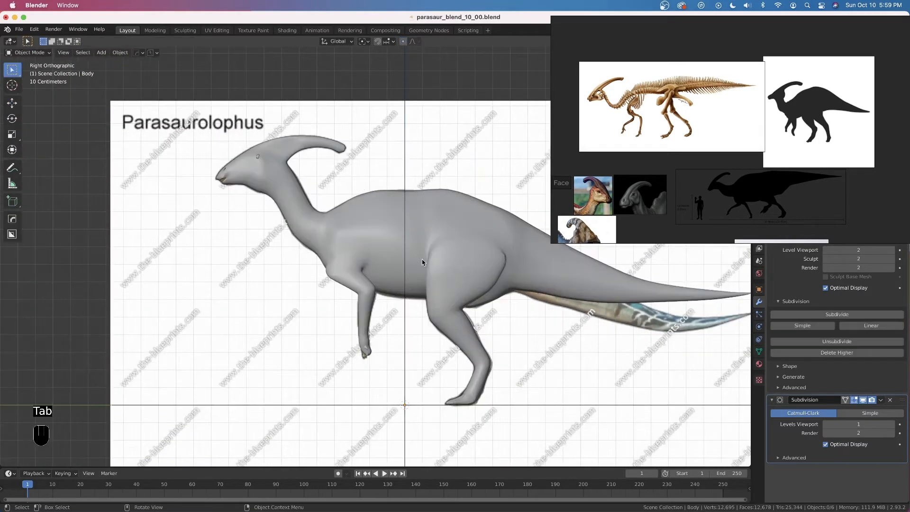
pyautogui.scroll(-3, 419, 275)
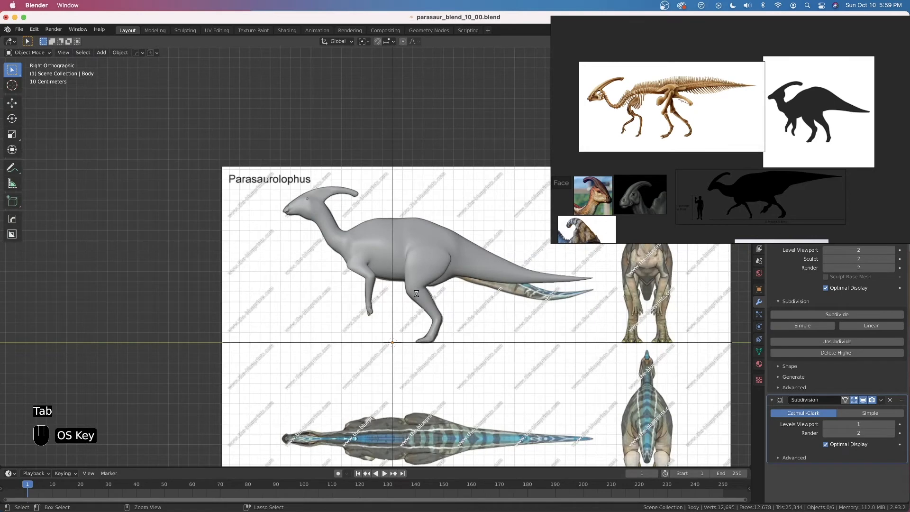
pyautogui.press('super+s')
pyautogui.scroll(2, 388, 298)
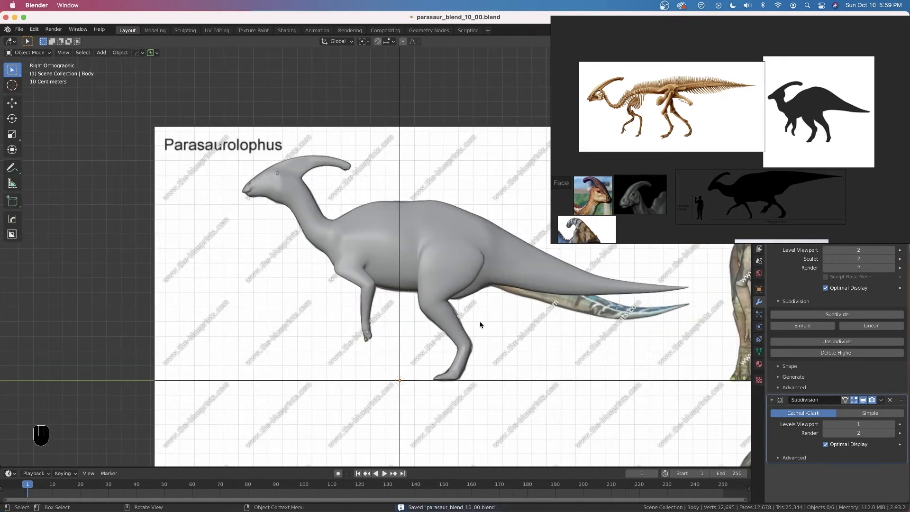
pyautogui.scroll(-3, 486, 321)
# Step: Move the reference board out of the way and make the Dino Expectations collection and its object visible beside the body
pyautogui.moveTo(683, 50); pyautogui.dragTo(909, 72, button='right')
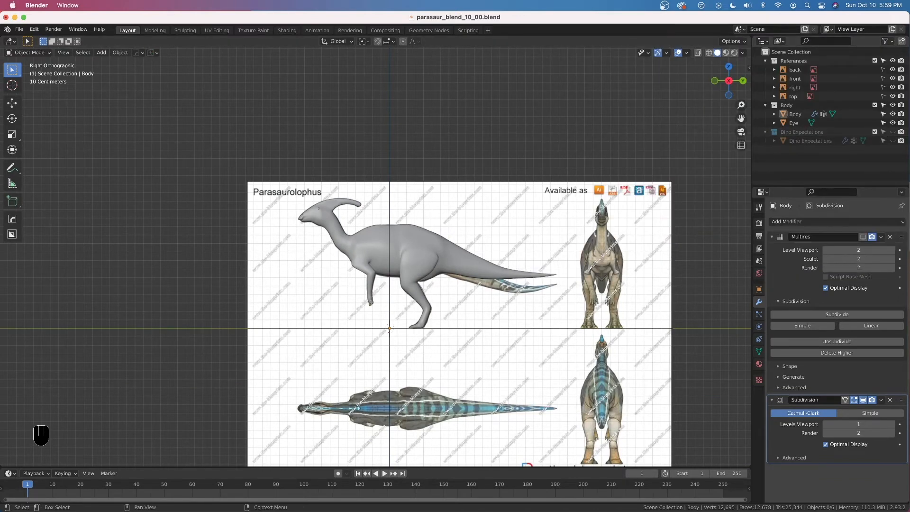
pyautogui.click(892, 132)
pyautogui.moveTo(710, 148); pyautogui.dragTo(576, 202, button='middle')
pyautogui.click(892, 141)
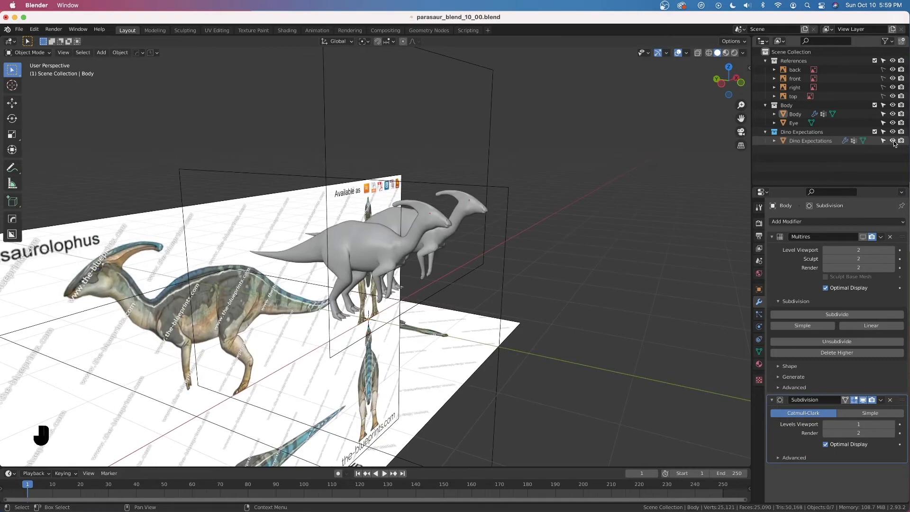
# Step: Examine the heads of the Dino Expectations model and the body, comparing the eye and nostril areas
pyautogui.scroll(-3, 496, 255)
pyautogui.moveTo(496, 255); pyautogui.dragTo(438, 252, button='middle')
pyautogui.scroll(4, 438, 252)
pyautogui.moveTo(542, 247); pyautogui.dragTo(440, 237, button='middle')
pyautogui.scroll(4, 256, 201)
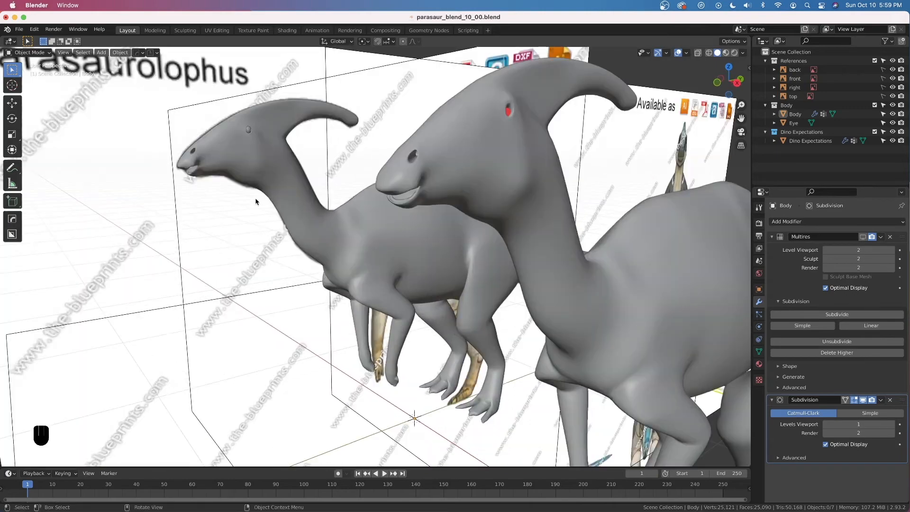
pyautogui.keyDown('shift'); pyautogui.moveTo(255, 201); pyautogui.dragTo(406, 270, button='middle'); pyautogui.keyUp('shift')
pyautogui.scroll(4, 406, 271)
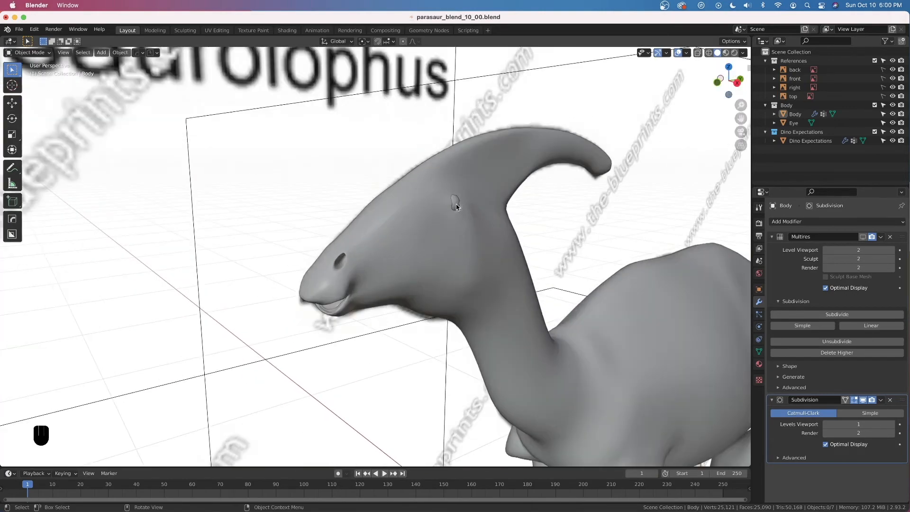
pyautogui.scroll(-4, 418, 275)
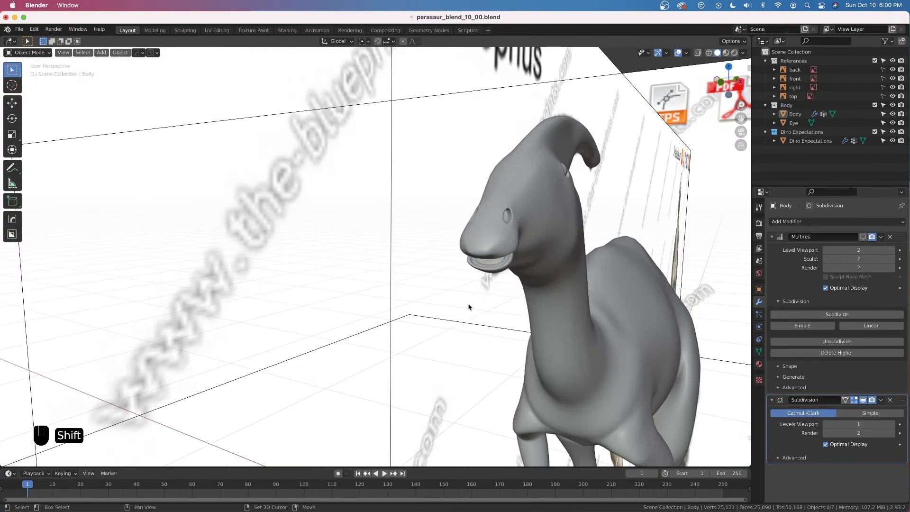
pyautogui.moveTo(467, 284); pyautogui.dragTo(395, 259, button='middle')
# Step: Hide the Dino Expectations collection and open the Body mesh for editing in face selection mode at the nostril
pyautogui.click(893, 132)
pyautogui.click(386, 255)
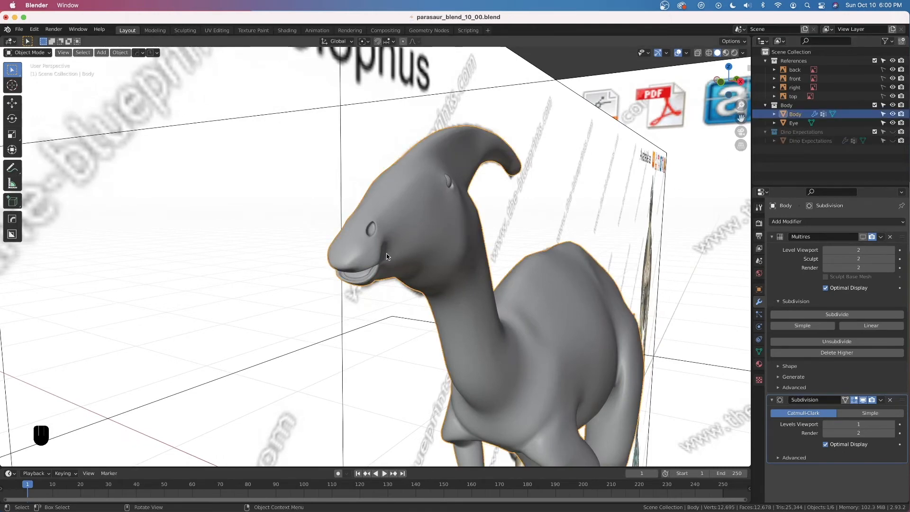
pyautogui.press('Tab')
pyautogui.scroll(6, 420, 224)
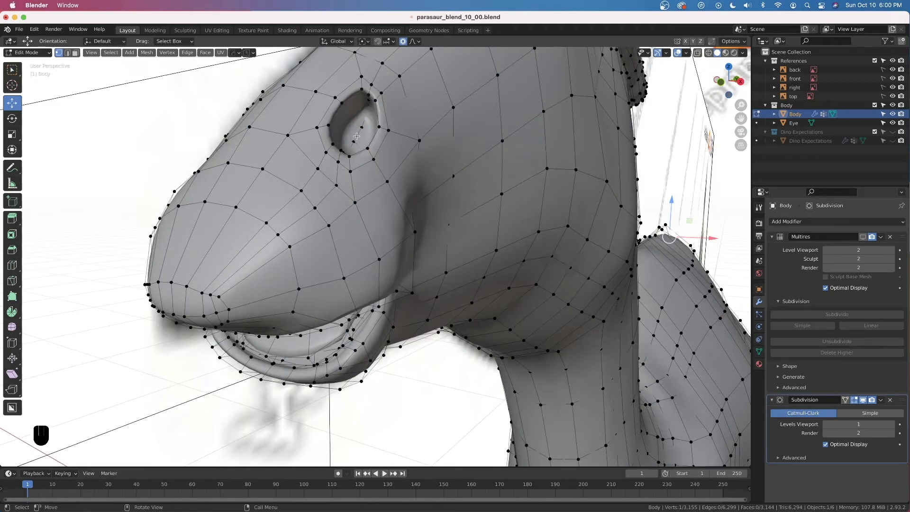
pyautogui.click(76, 53)
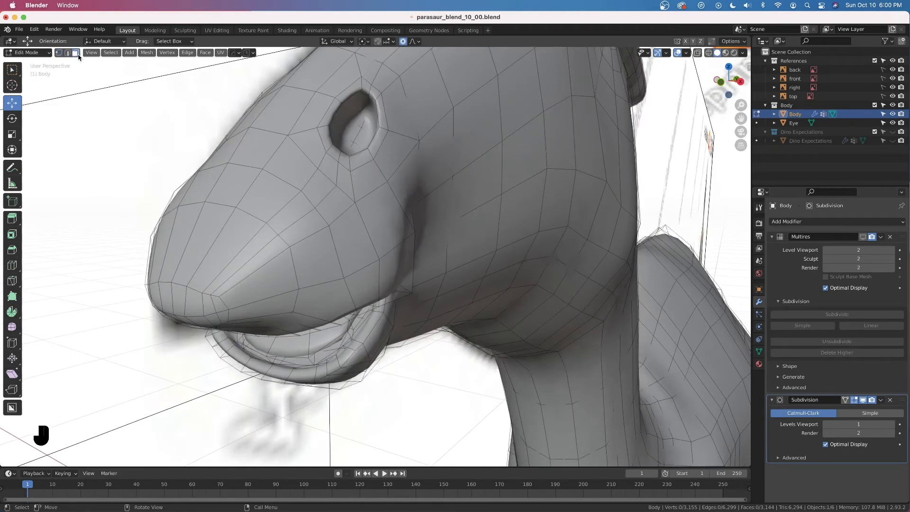
# Step: Select the six inner faces closing off the nostril cavity, using X-ray to reach them
pyautogui.hotkey('alt', 'z')
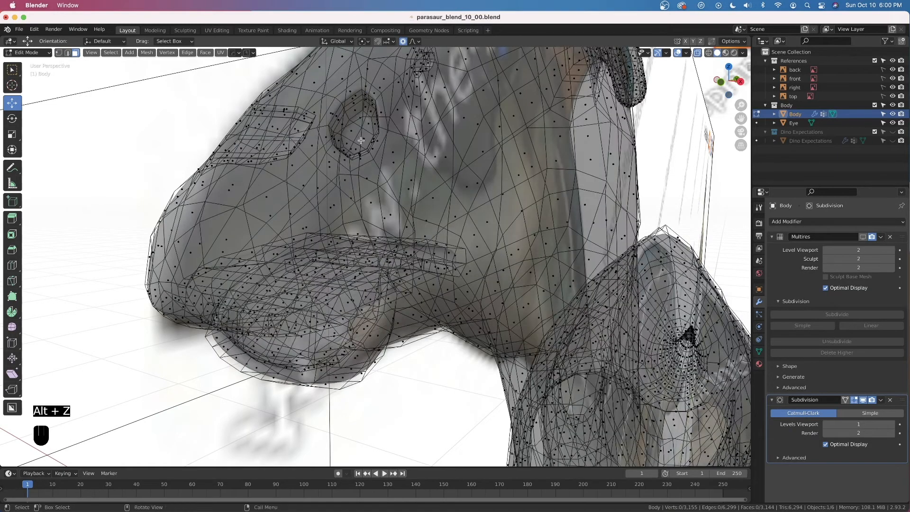
pyautogui.click(366, 140)
pyautogui.keyDown('shift'); pyautogui.click(368, 129); pyautogui.keyUp('shift')
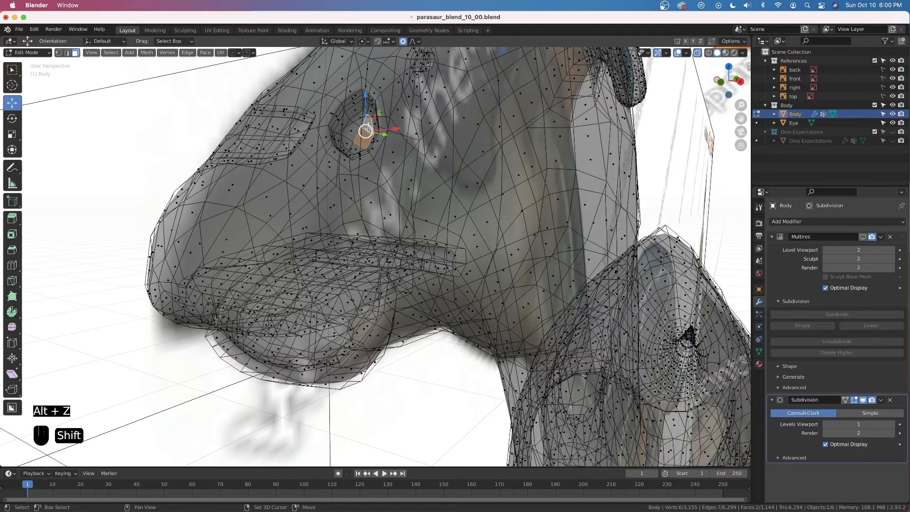
pyautogui.keyDown('shift'); pyautogui.click(361, 124); pyautogui.keyUp('shift')
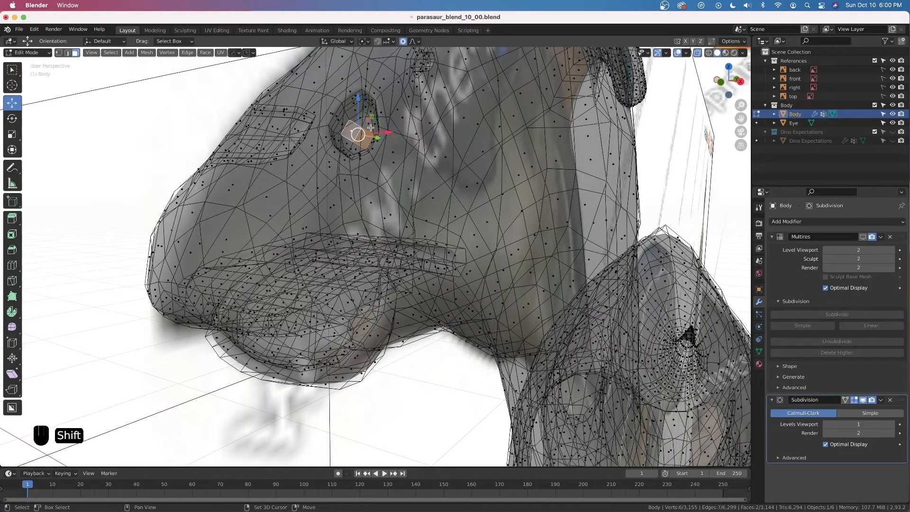
pyautogui.keyDown('shift'); pyautogui.click(363, 119); pyautogui.keyUp('shift')
pyautogui.keyDown('shift'); pyautogui.click(351, 147); pyautogui.keyUp('shift')
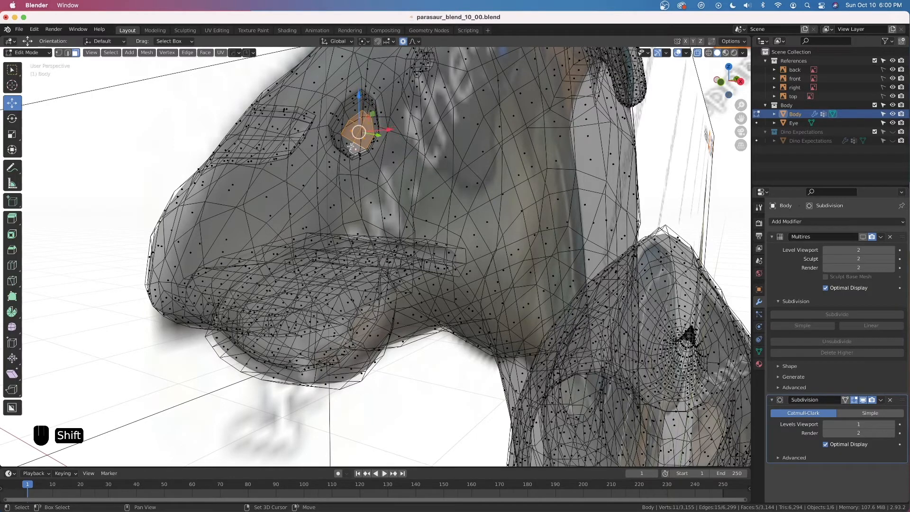
pyautogui.keyDown('shift'); pyautogui.click(348, 142); pyautogui.keyUp('shift')
pyautogui.hotkey('alt', 'z')
pyautogui.moveTo(349, 142); pyautogui.dragTo(369, 144, button='middle')
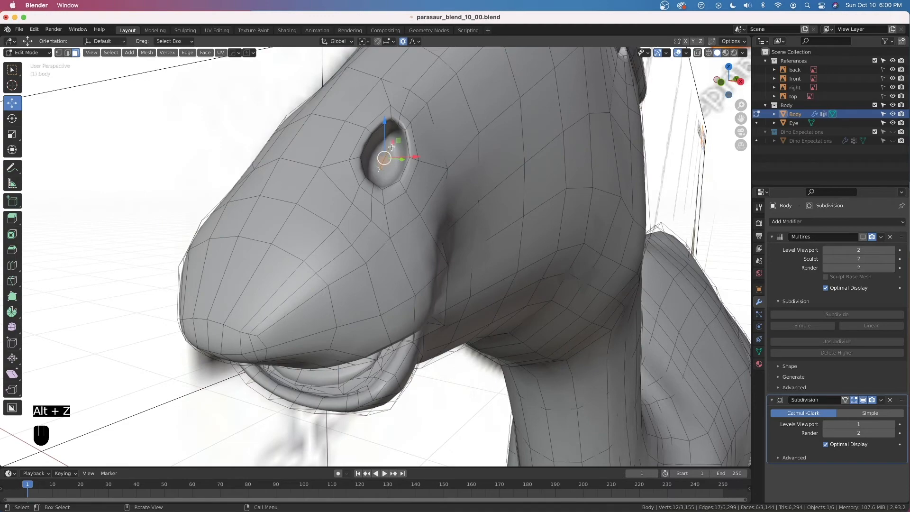
# Step: Rotate the selected inner nostril faces about -13.8° in the right orthographic view with proportional editing off
pyautogui.press('`')
pyautogui.click(435, 160)
pyautogui.keyDown('shift'); pyautogui.moveTo(285, 190); pyautogui.dragTo(587, 209, button='middle'); pyautogui.keyUp('shift')
pyautogui.scroll(4, 421, 202)
pyautogui.keyDown('shift'); pyautogui.moveTo(310, 170); pyautogui.dragTo(355, 235, button='middle'); pyautogui.keyUp('shift')
pyautogui.hotkey('alt', 'z')
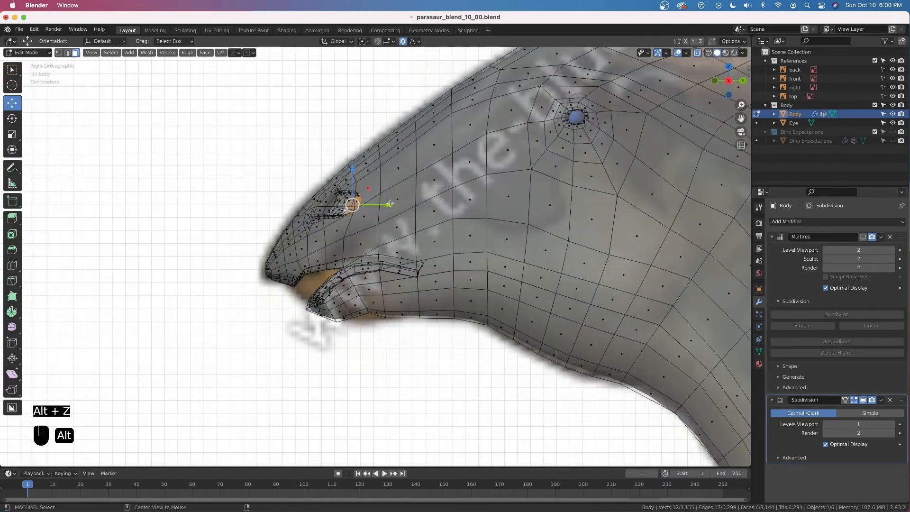
pyautogui.scroll(2, 388, 203)
pyautogui.press('r')
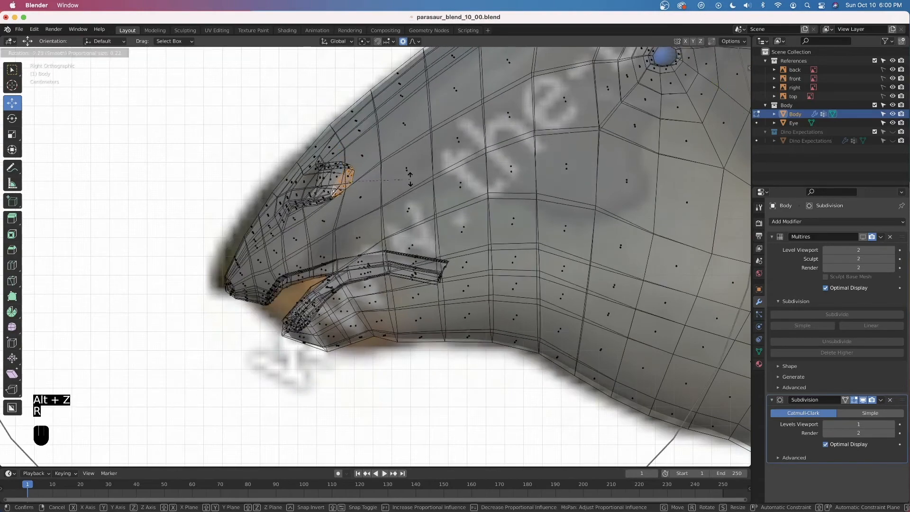
pyautogui.rightClick(399, 58)
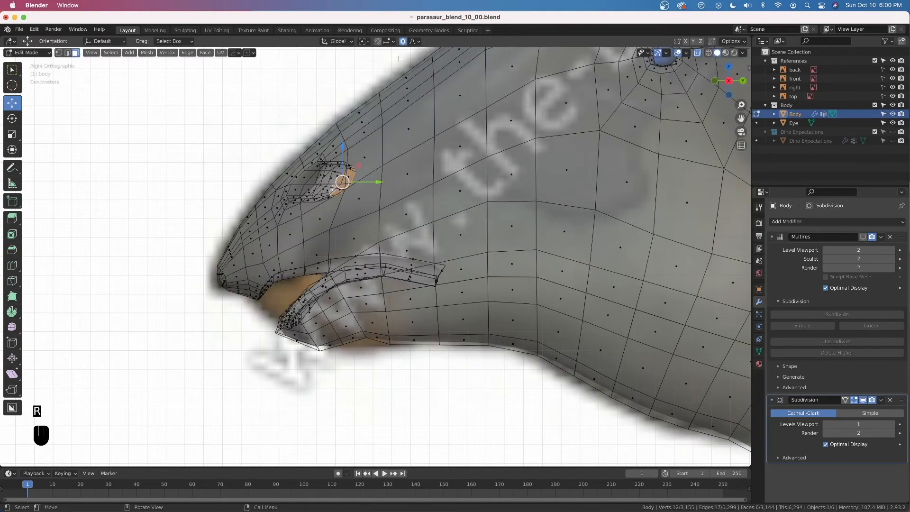
pyautogui.click(403, 42)
pyautogui.scroll(3, 369, 193)
pyautogui.scroll(-2, 368, 189)
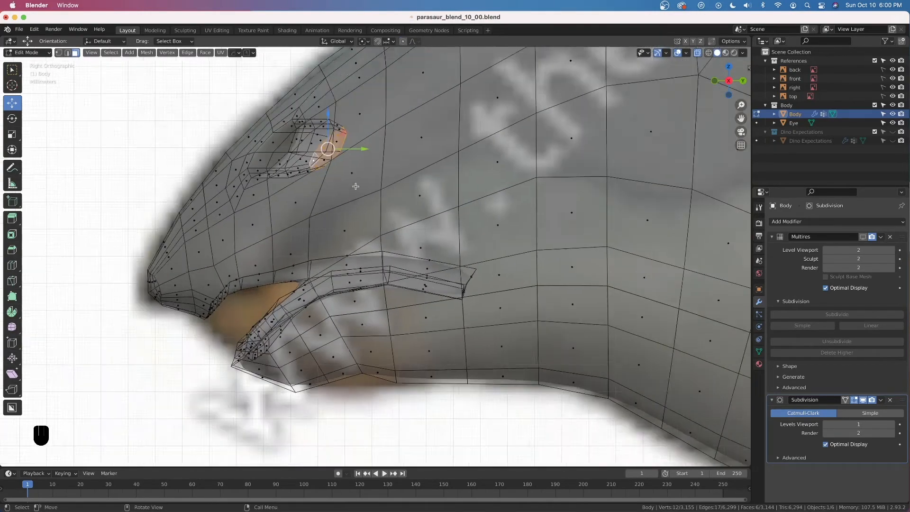
pyautogui.press('r')
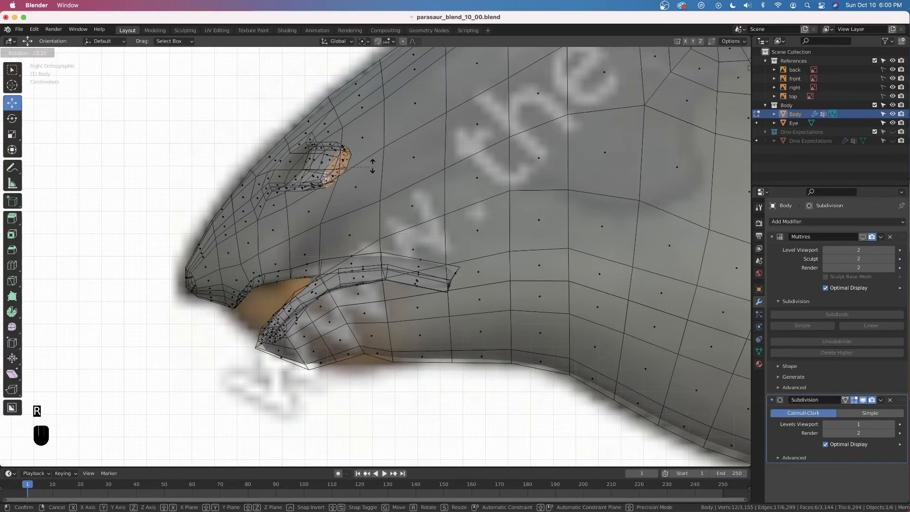
pyautogui.click(372, 163)
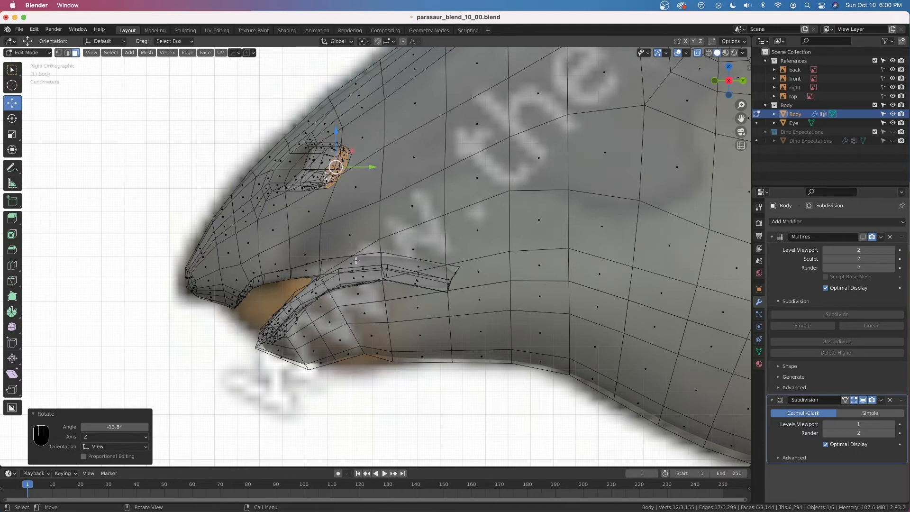
# Step: Extrude the inner nostril faces about 0.029 m deeper into the snout and shift the extruded end upward
pyautogui.press('e')
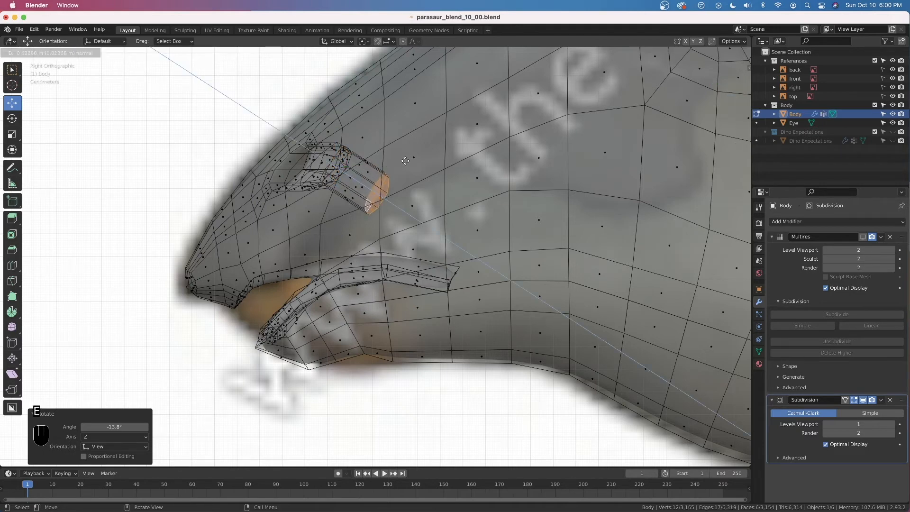
pyautogui.click(406, 160)
pyautogui.press('g')
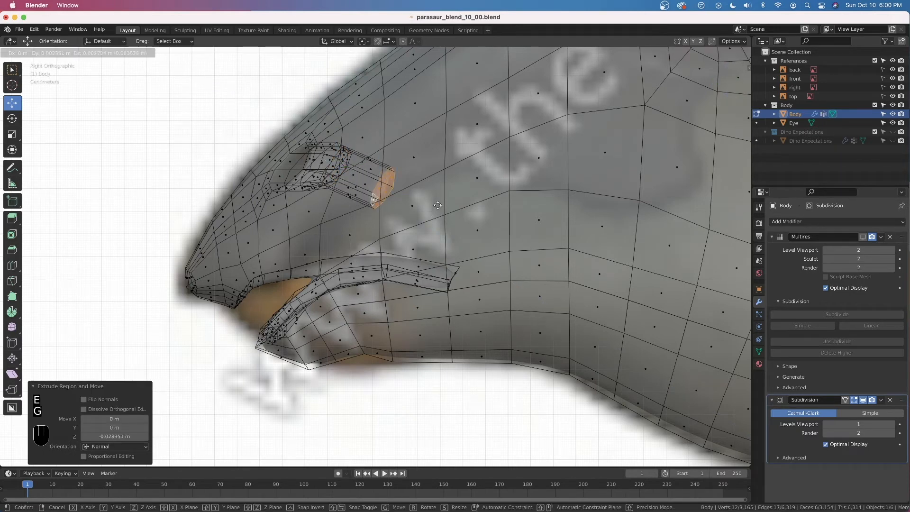
pyautogui.click(440, 184)
# Step: Rotate the extruded nostril end about -12.8° and scale it down to about 0.504
pyautogui.press('r')
pyautogui.click(446, 168)
pyautogui.press('s')
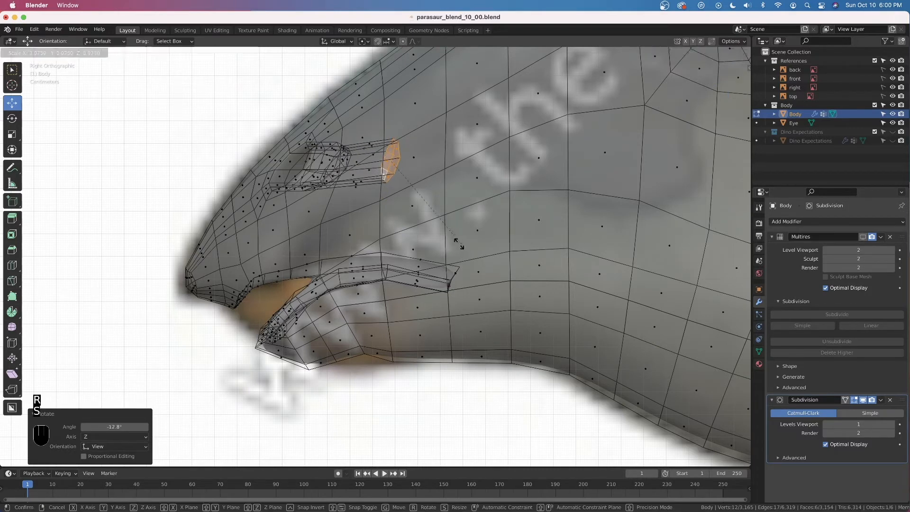
pyautogui.click(429, 203)
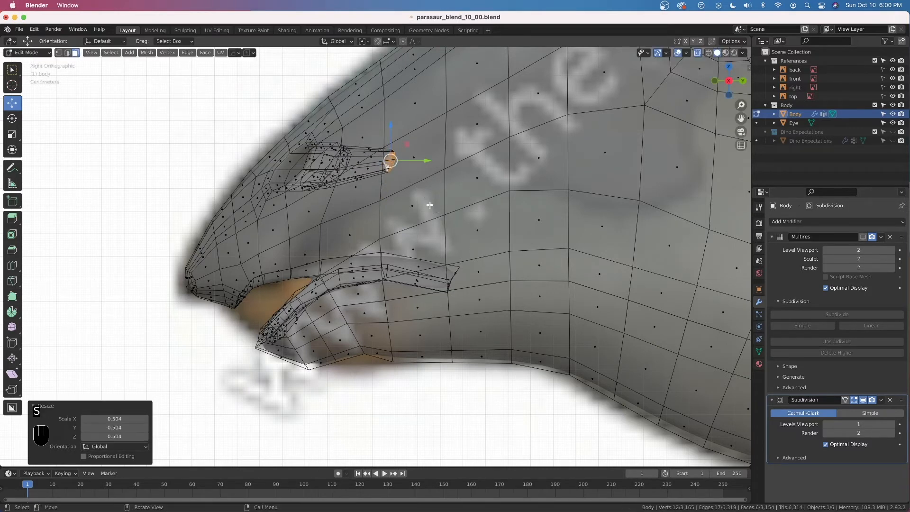
# Step: Turn off X-ray and move the inner nostril end about 0.0136 m along X
pyautogui.hotkey('alt', 'z')
pyautogui.moveTo(429, 203); pyautogui.dragTo(391, 280, button='middle')
pyautogui.scroll(-1, 434, 298)
pyautogui.scroll(3, 507, 251)
pyautogui.moveTo(595, 220); pyautogui.dragTo(587, 229, button='middle')
pyautogui.moveTo(631, 212); pyautogui.dragTo(655, 219)
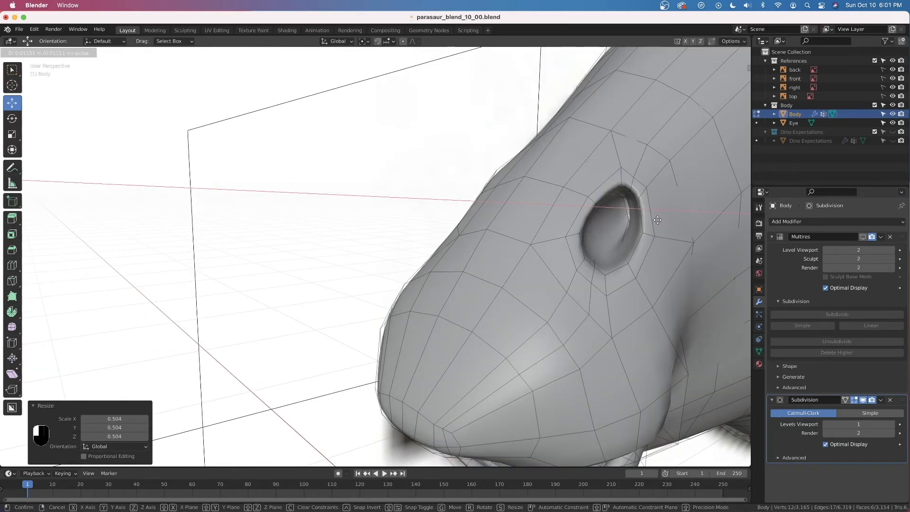
pyautogui.moveTo(660, 221); pyautogui.dragTo(660, 221)
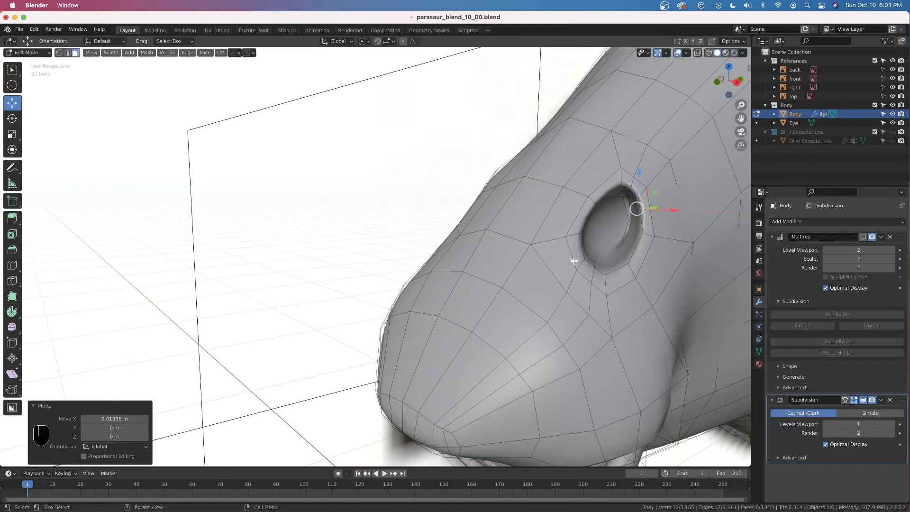
pyautogui.keyDown('shift'); pyautogui.moveTo(545, 267); pyautogui.dragTo(373, 263, button='middle'); pyautogui.keyUp('shift')
pyautogui.hotkey('alt', 'z')
pyautogui.hotkey('alt', 'z')
pyautogui.scroll(-6, 478, 287)
pyautogui.scroll(-5, 372, 263)
# Step: Symmetrize the whole body mesh from +X to -X and return it to Object Mode
pyautogui.press('a')
pyautogui.press('a')
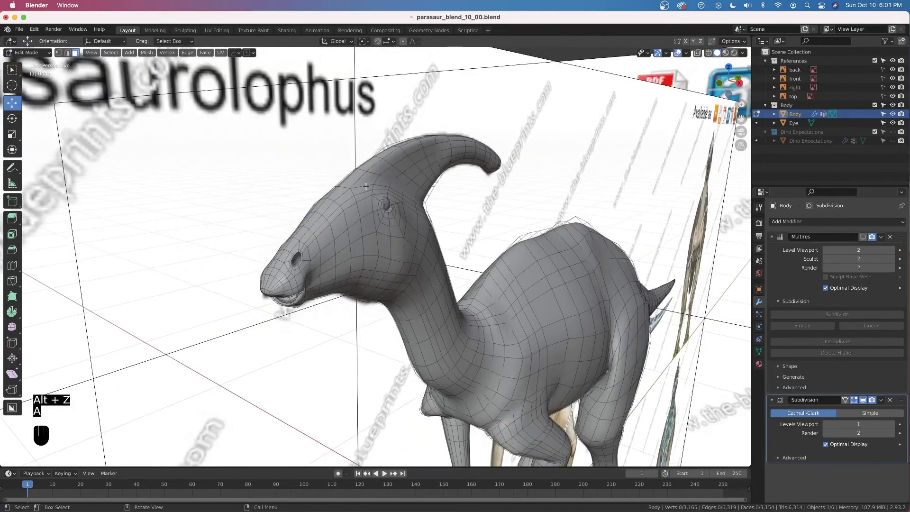
pyautogui.click(358, 166)
pyautogui.moveTo(372, 268); pyautogui.dragTo(393, 268, button='middle')
pyautogui.press('q')
pyautogui.moveTo(393, 268)
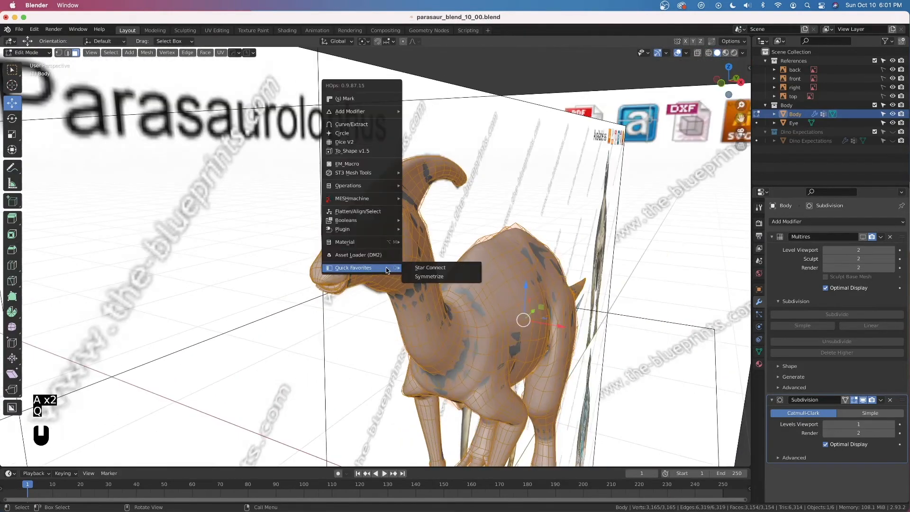
pyautogui.click(416, 276)
pyautogui.scroll(6, 416, 275)
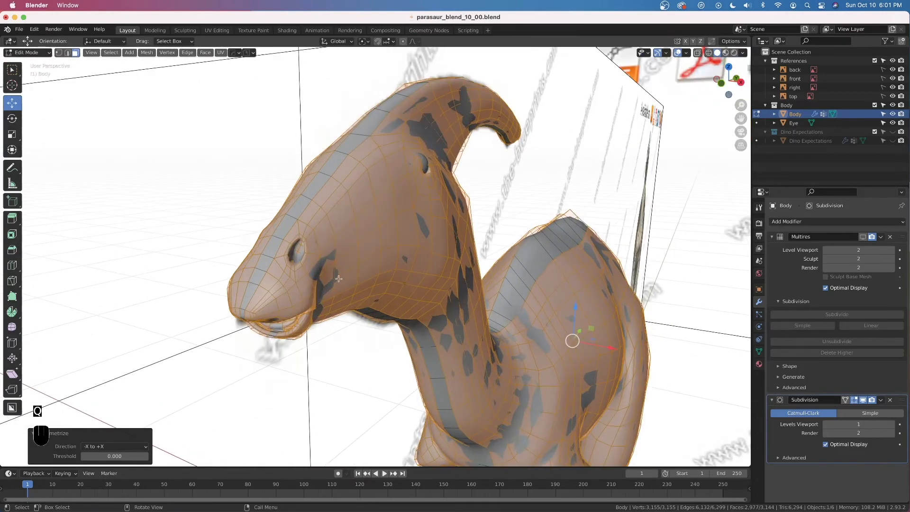
pyautogui.click(102, 447)
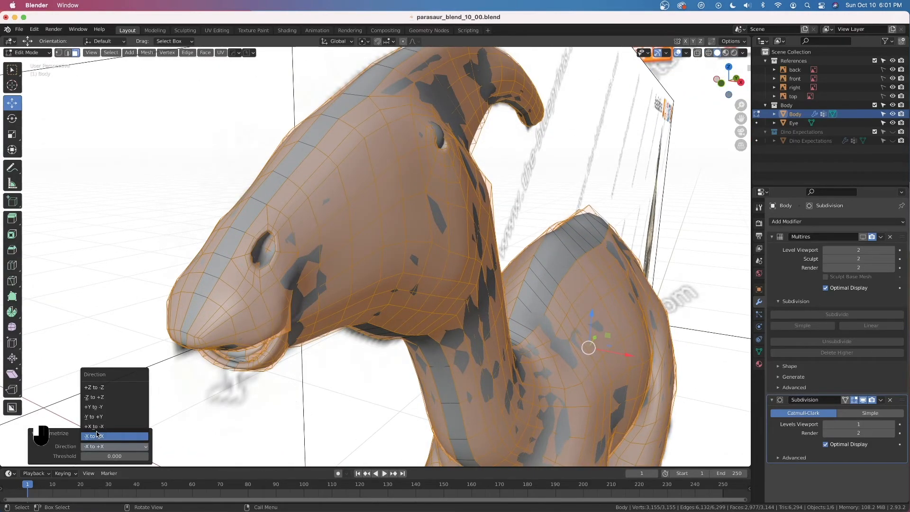
pyautogui.click(96, 426)
pyautogui.moveTo(245, 265); pyautogui.dragTo(451, 341, button='middle')
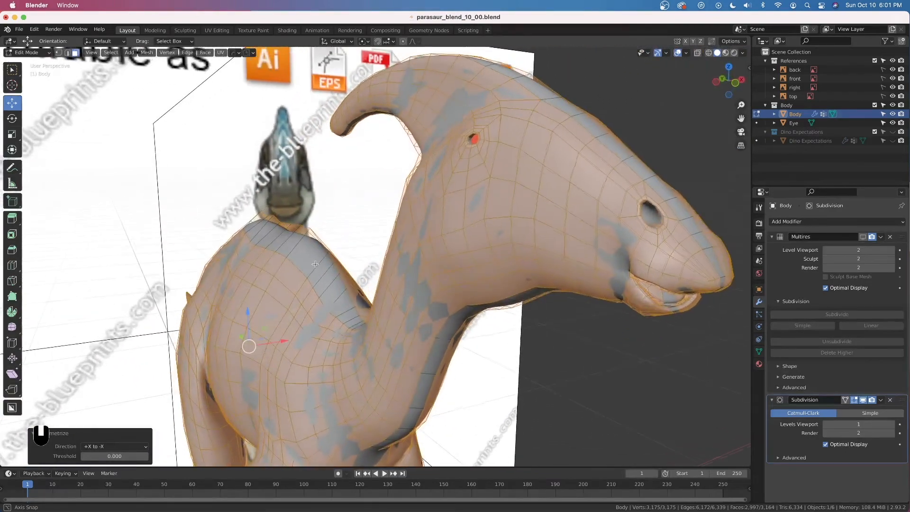
pyautogui.press('Tab')
pyautogui.moveTo(568, 221); pyautogui.dragTo(473, 229, button='middle')
pyautogui.scroll(3, 416, 230)
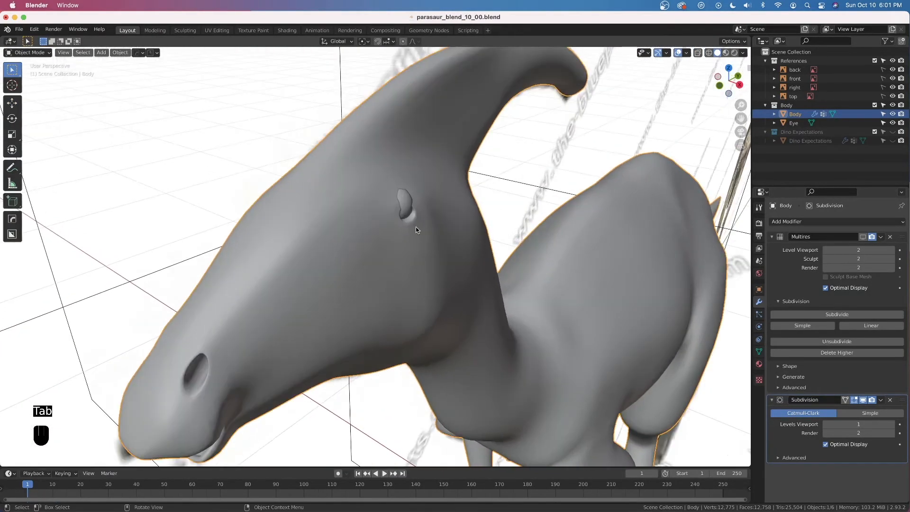
# Step: Edit the Eye mesh in the right orthographic view and lower it about 0.0061 m along Z into its socket
pyautogui.click(408, 200)
pyautogui.press('`')
pyautogui.scroll(3, 453, 242)
pyautogui.keyDown('shift'); pyautogui.moveTo(351, 201); pyautogui.dragTo(469, 272, button='middle'); pyautogui.keyUp('shift')
pyautogui.scroll(2, 451, 227)
pyautogui.press('Tab')
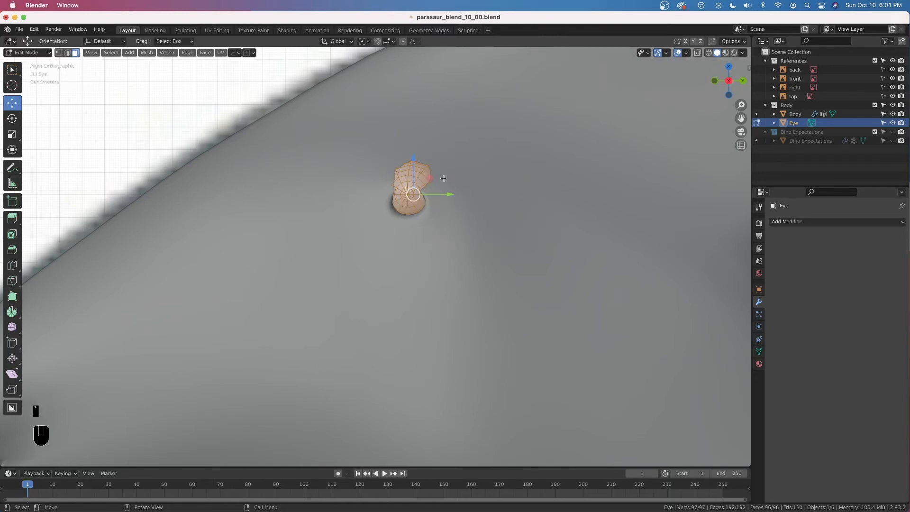
pyautogui.press('g')
pyautogui.press('z')
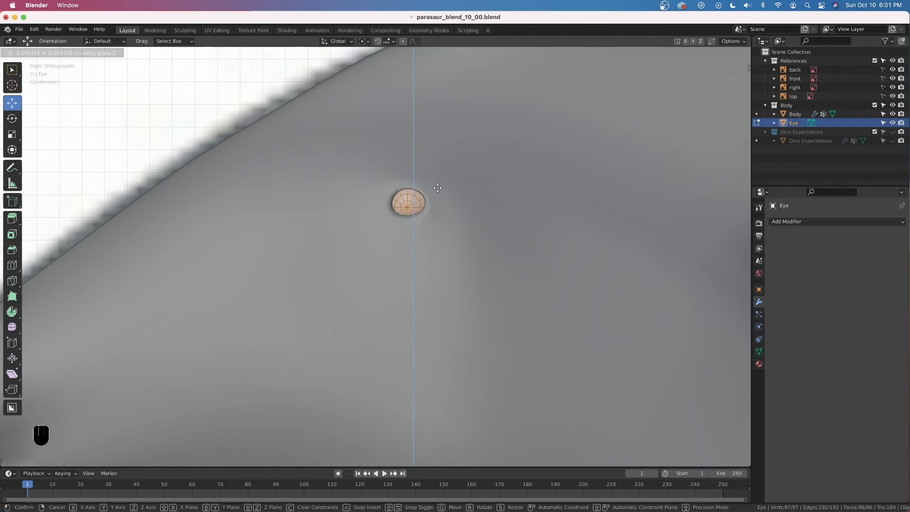
pyautogui.click(436, 208)
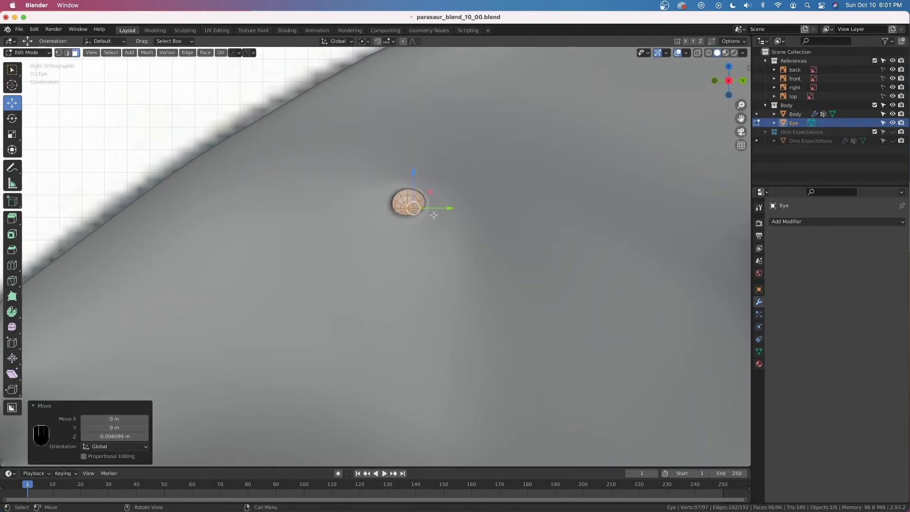
# Step: Rotate the eye mesh about -9.5° around the Z axis
pyautogui.press('r')
pyautogui.press('z')
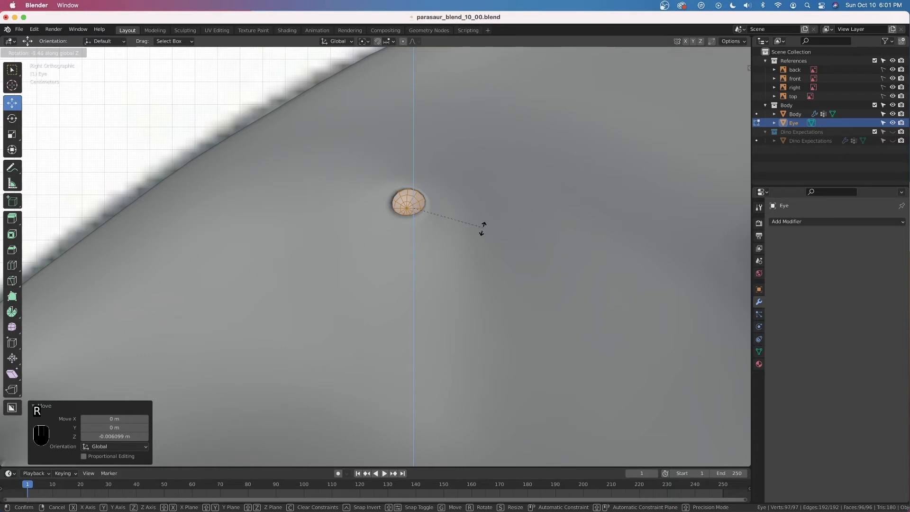
pyautogui.click(460, 233)
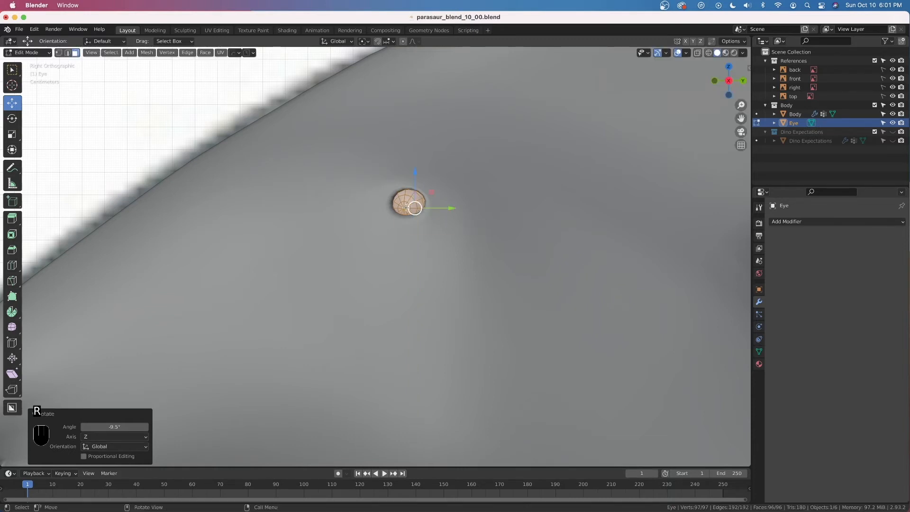
# Step: Raise the eye mesh about 0.0017 m along Z and move it about -0.0006 m along X into its socket
pyautogui.press('g')
pyautogui.press('z')
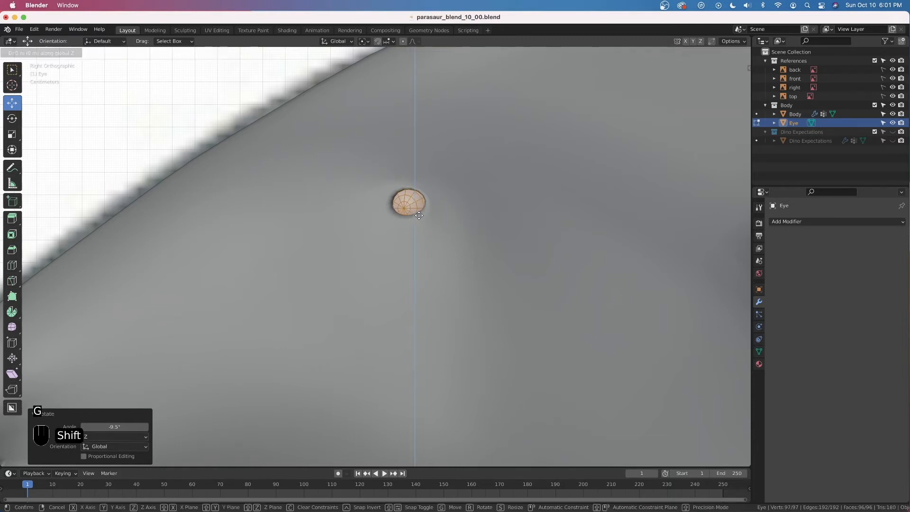
pyautogui.click(423, 179)
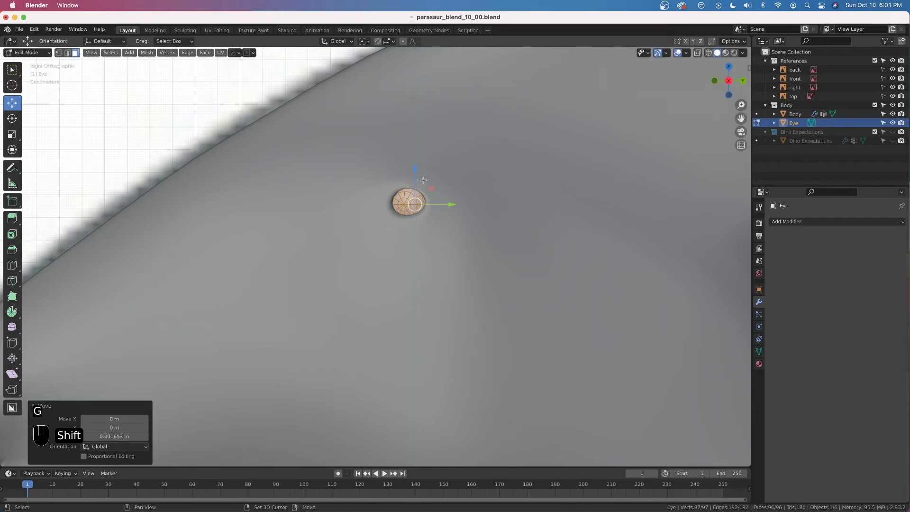
pyautogui.scroll(6, 426, 221)
pyautogui.moveTo(427, 222); pyautogui.dragTo(435, 313, button='middle')
pyautogui.scroll(-3, 441, 232)
pyautogui.press('g')
pyautogui.press('x')
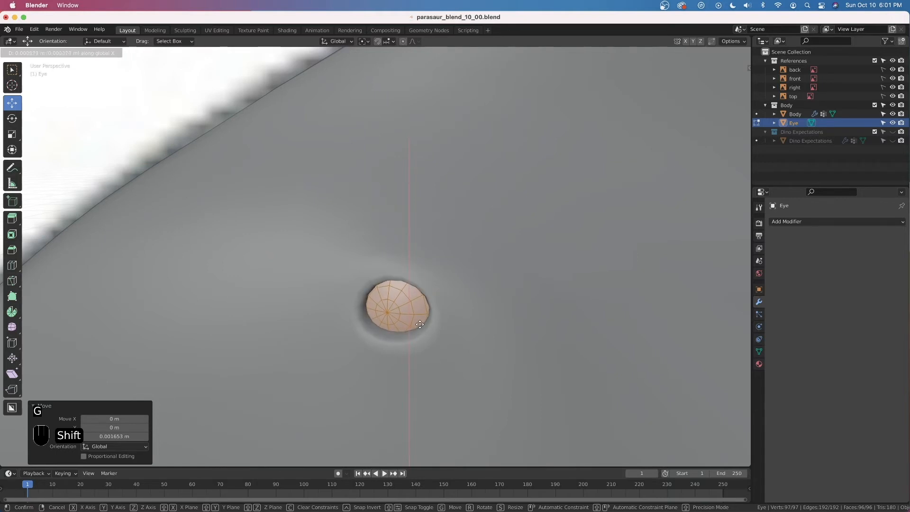
pyautogui.click(421, 320)
# Step: Shift the eye mesh about 0.002 m along Y within its socket and check the fit on the head
pyautogui.press('g')
pyautogui.press('y')
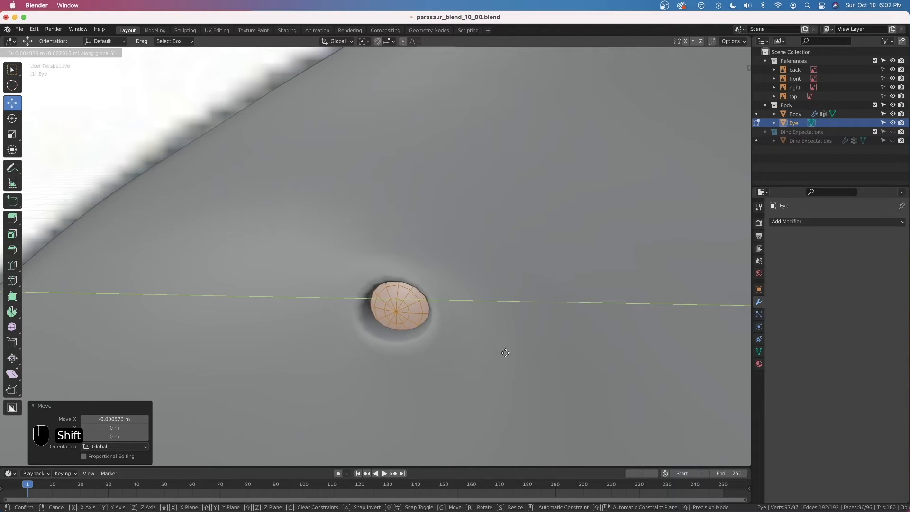
pyautogui.click(481, 348)
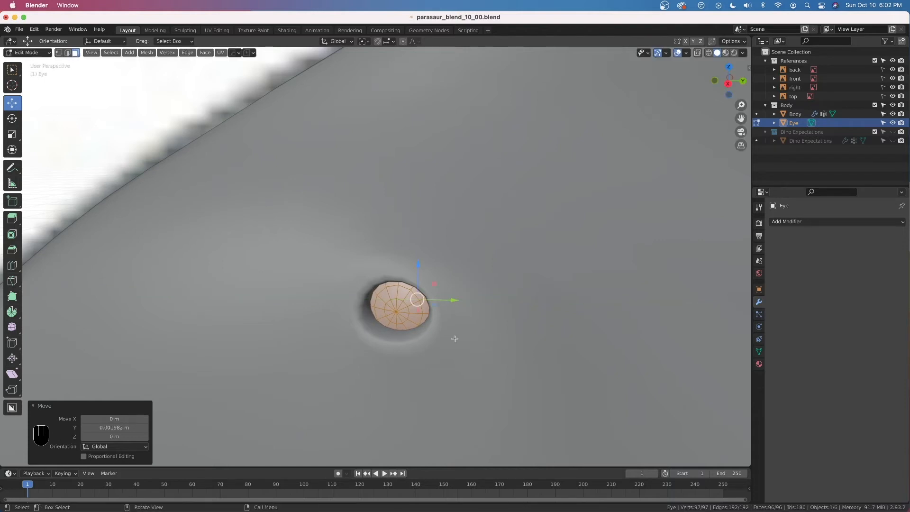
pyautogui.scroll(-8, 427, 315)
pyautogui.moveTo(465, 305); pyautogui.dragTo(472, 306, button='middle')
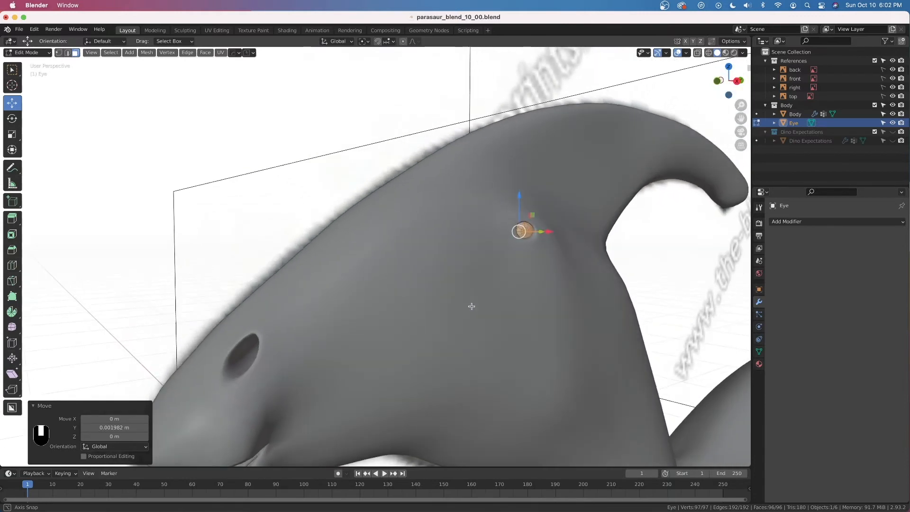
pyautogui.scroll(6, 501, 280)
pyautogui.keyDown('shift'); pyautogui.moveTo(518, 268); pyautogui.dragTo(407, 286, button='middle'); pyautogui.keyUp('shift')
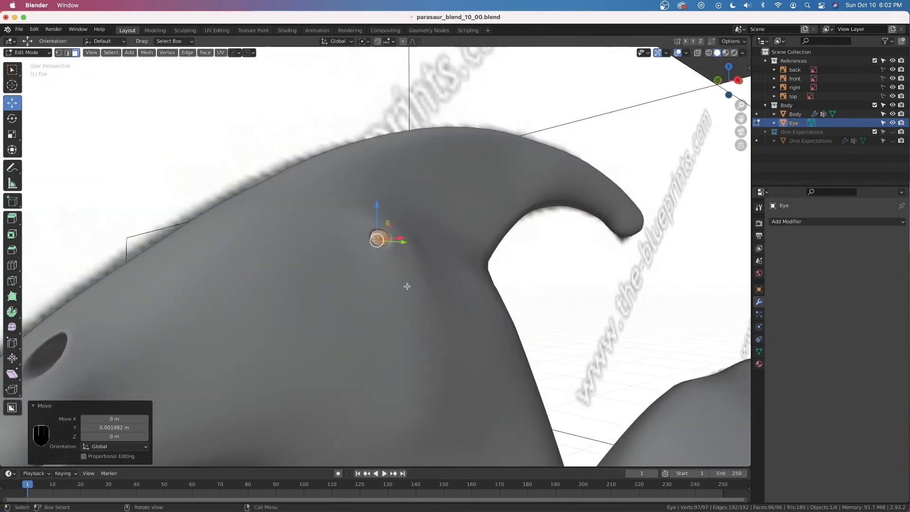
# Step: Return the eye to Object Mode and save the file
pyautogui.press('Tab')
pyautogui.press('super+s')
pyautogui.scroll(-4, 367, 313)
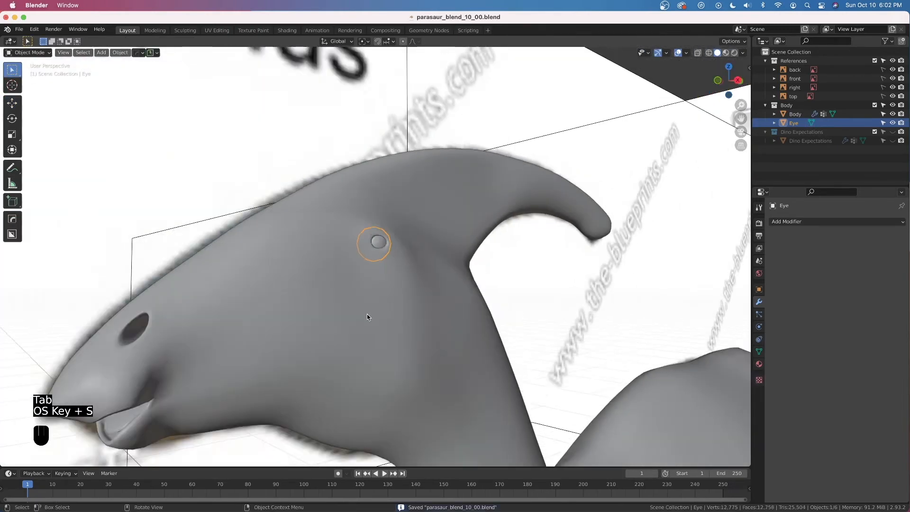
# Step: Add a Mirror modifier to the eye with Body as the mirror object and check the opposite side of the head
pyautogui.moveTo(362, 301); pyautogui.dragTo(373, 308, button='middle')
pyautogui.keyDown('shift'); pyautogui.moveTo(360, 258); pyautogui.dragTo(277, 224, button='middle'); pyautogui.keyUp('shift')
pyautogui.click(779, 222)
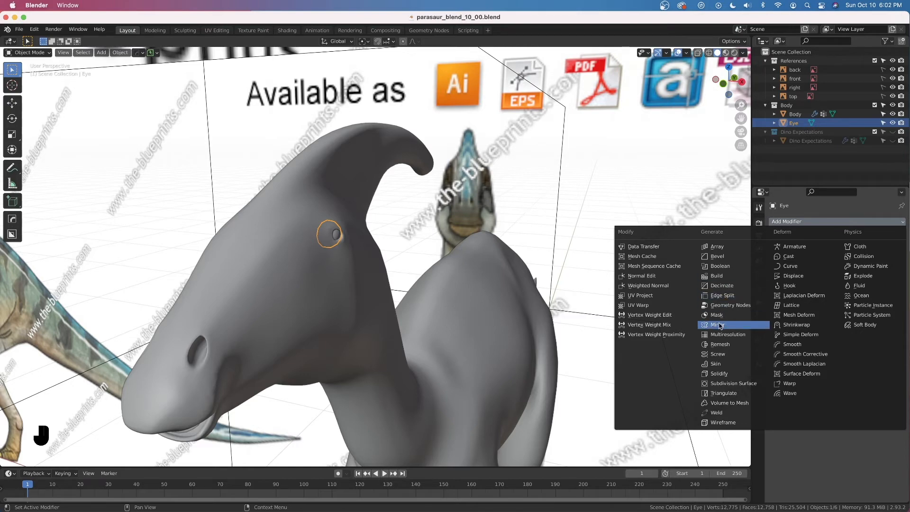
pyautogui.click(718, 325)
pyautogui.moveTo(606, 269); pyautogui.dragTo(613, 273, button='middle')
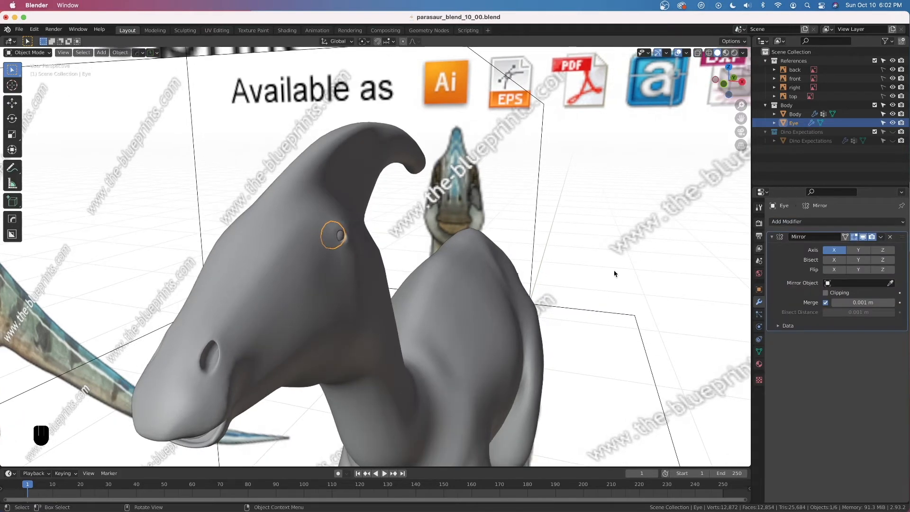
pyautogui.click(891, 282)
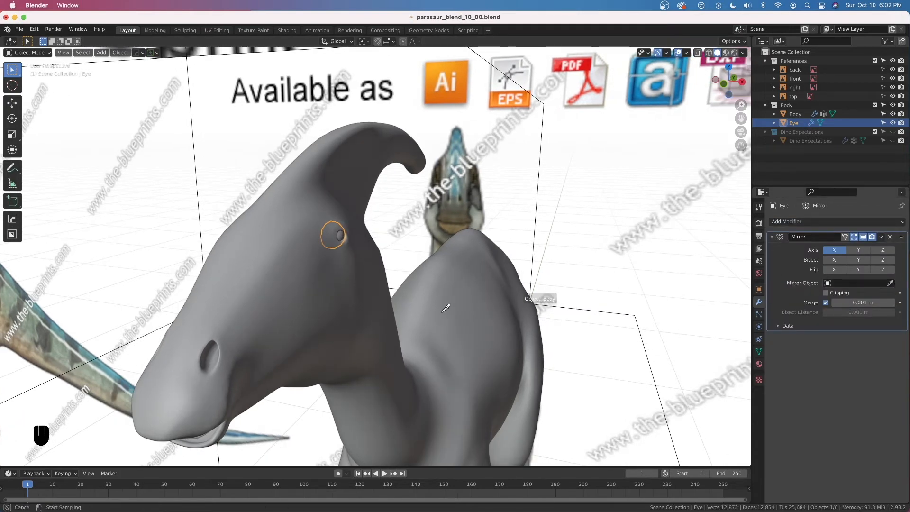
pyautogui.click(370, 292)
pyautogui.moveTo(285, 269); pyautogui.dragTo(367, 228, button='middle')
pyautogui.scroll(4, 372, 227)
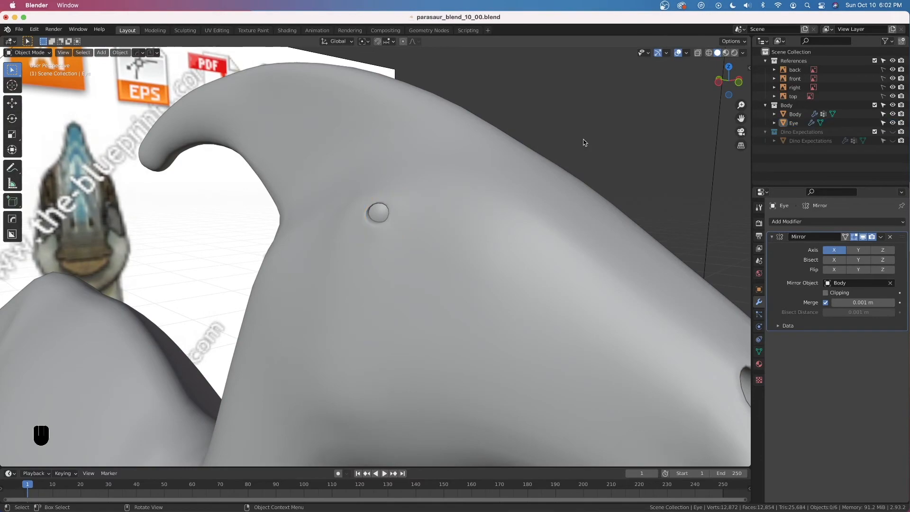
# Step: Deselect the eye and open the Body mesh in Edit Mode with vertex selection, in the right orthographic view at the hip
pyautogui.click(582, 138)
pyautogui.scroll(-3, 378, 223)
pyautogui.moveTo(378, 223); pyautogui.dragTo(280, 228, button='middle')
pyautogui.scroll(-4, 395, 296)
pyautogui.moveTo(438, 317); pyautogui.dragTo(459, 263, button='middle')
pyautogui.keyDown('shift'); pyautogui.moveTo(605, 247); pyautogui.dragTo(518, 258, button='middle'); pyautogui.keyUp('shift')
pyautogui.moveTo(575, 254); pyautogui.dragTo(359, 203, button='middle')
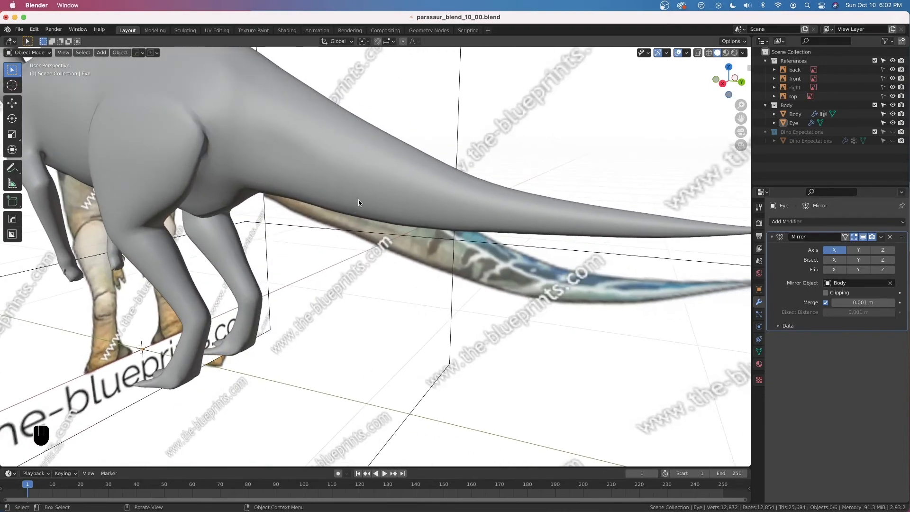
pyautogui.click(360, 193)
pyautogui.press('Tab')
pyautogui.press('`')
pyautogui.click(422, 194)
pyautogui.keyDown('shift'); pyautogui.moveTo(250, 175); pyautogui.dragTo(453, 304, button='middle'); pyautogui.keyUp('shift')
pyautogui.scroll(4, 438, 270)
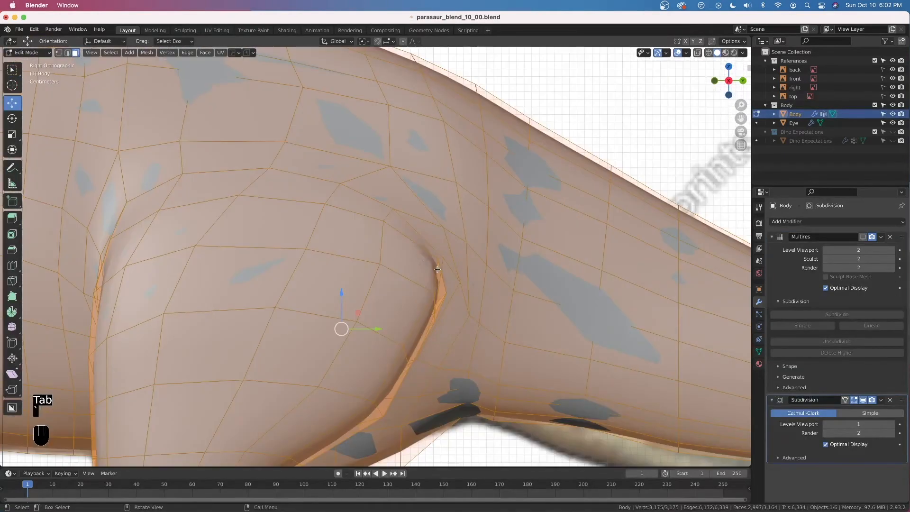
pyautogui.click(59, 52)
# Step: Slide the vertex above the thigh's rear crease by about 0.066 and its upper neighbour down along the edge toward it
pyautogui.click(457, 230)
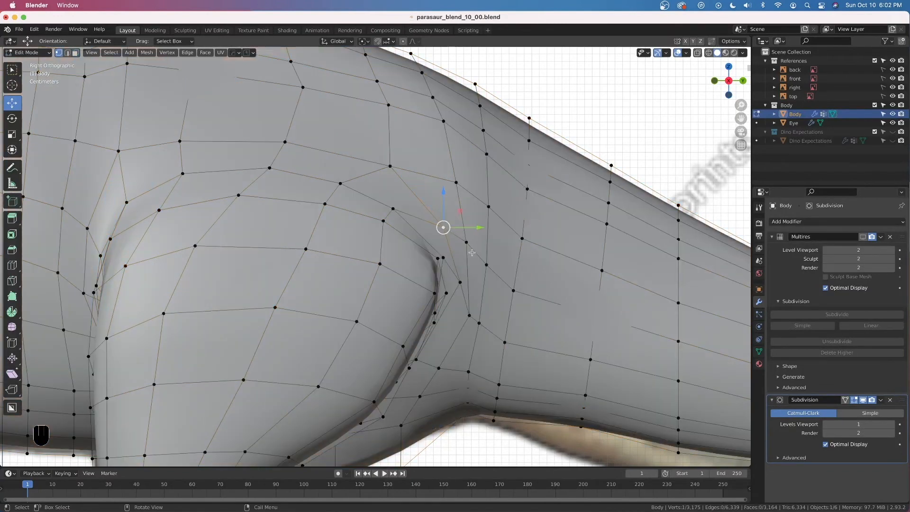
pyautogui.press('g')
pyautogui.press('g')
pyautogui.click(454, 241)
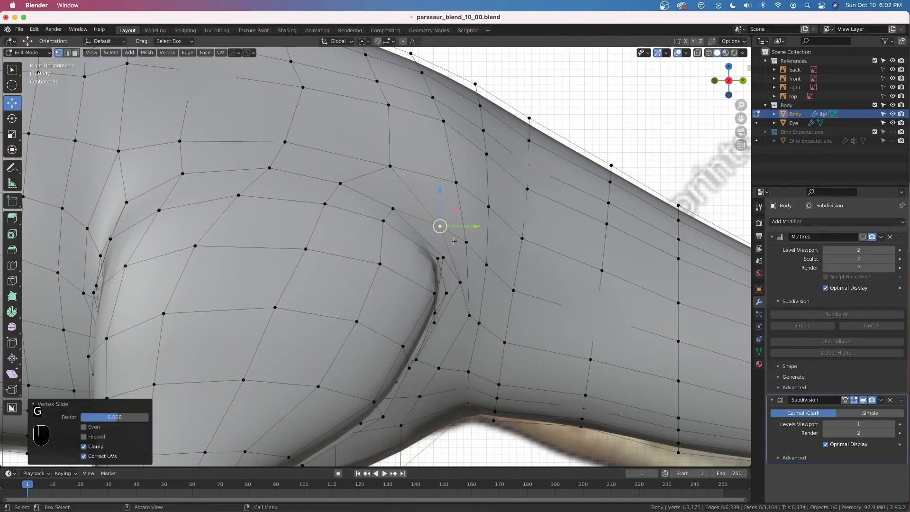
pyautogui.click(400, 170)
pyautogui.press('g')
pyautogui.press('g')
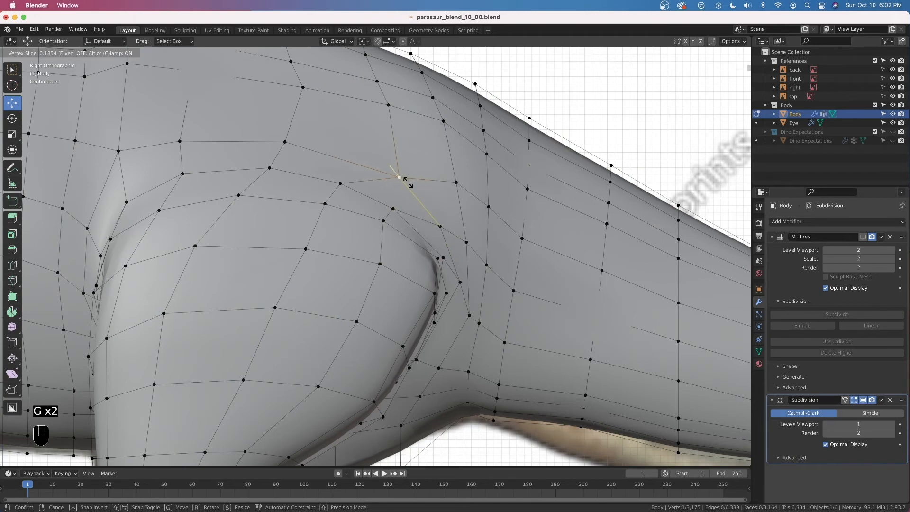
pyautogui.click(405, 177)
# Step: Slide three vertices across the upper hip toward the tail base downward along their edges, the last by about 0.111
pyautogui.click(392, 107)
pyautogui.press('g')
pyautogui.press('g')
pyautogui.press('g')
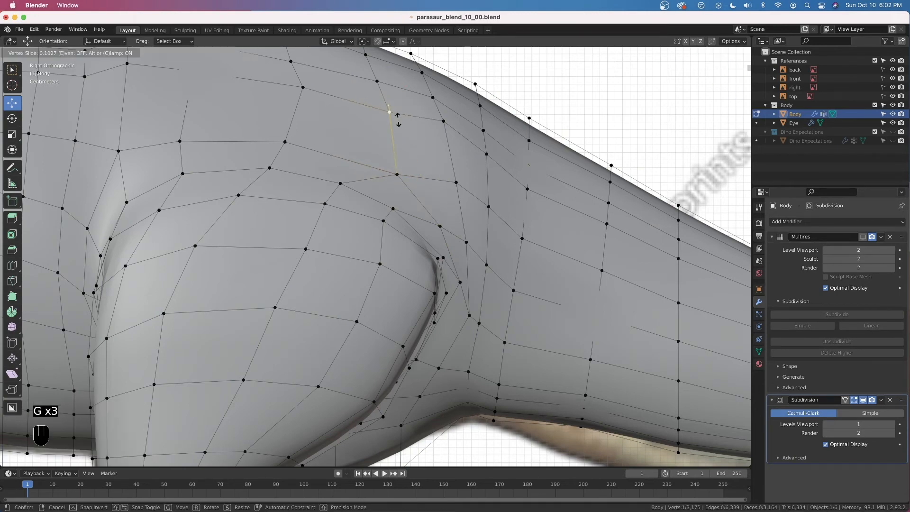
pyautogui.click(398, 126)
pyautogui.click(443, 120)
pyautogui.press('g')
pyautogui.press('g')
pyautogui.press('g')
pyautogui.press('g')
pyautogui.click(462, 141)
pyautogui.click(486, 153)
pyautogui.press('g')
pyautogui.press('g')
pyautogui.click(489, 165)
# Step: Slide the upper hip vertex above the middle of the thigh downward, then adjust it by a further factor of about 0.044
pyautogui.keyDown('shift'); pyautogui.moveTo(488, 159); pyautogui.dragTo(589, 233, button='middle'); pyautogui.keyUp('shift')
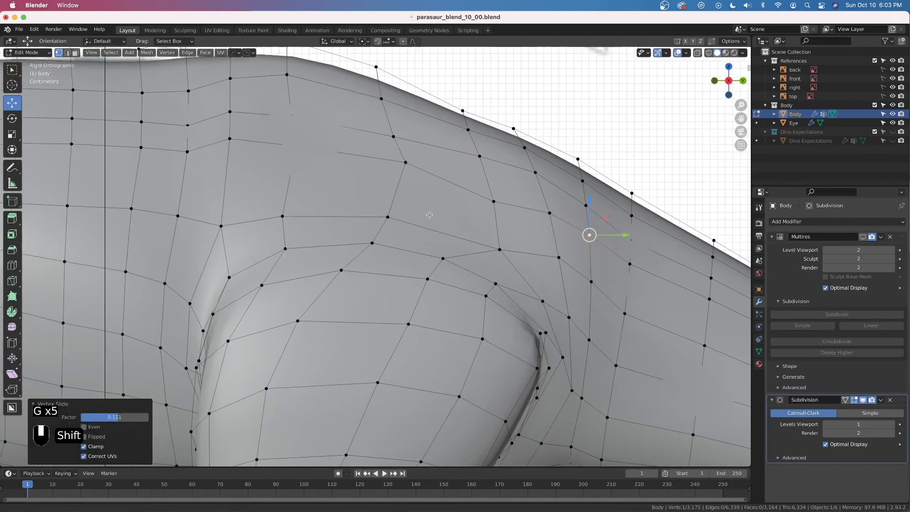
pyautogui.click(407, 163)
pyautogui.press('g')
pyautogui.press('g')
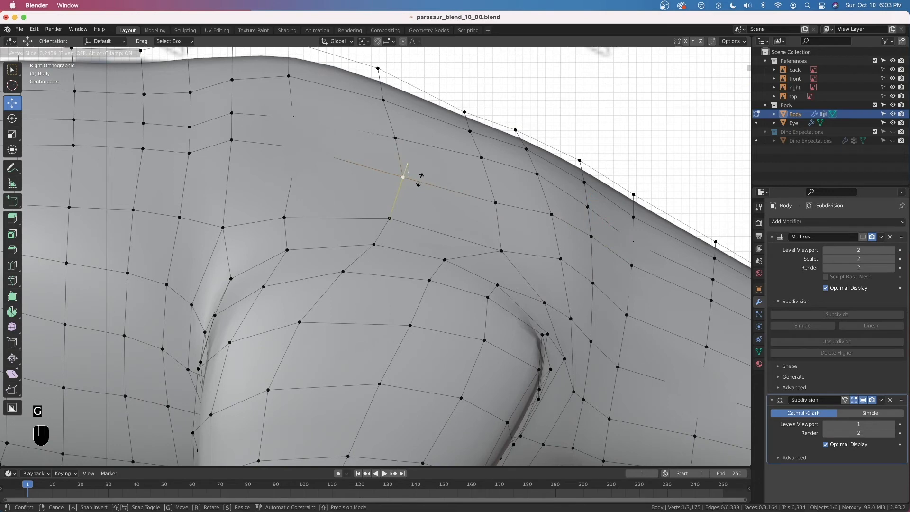
pyautogui.click(419, 179)
pyautogui.press('g')
pyautogui.press('g')
pyautogui.click(415, 178)
# Step: Slide the next upper hip vertex toward the front down by about 0.131, then along its horizontal edge to even the spacing
pyautogui.keyDown('shift'); pyautogui.moveTo(320, 169); pyautogui.dragTo(424, 196, button='middle'); pyautogui.keyUp('shift')
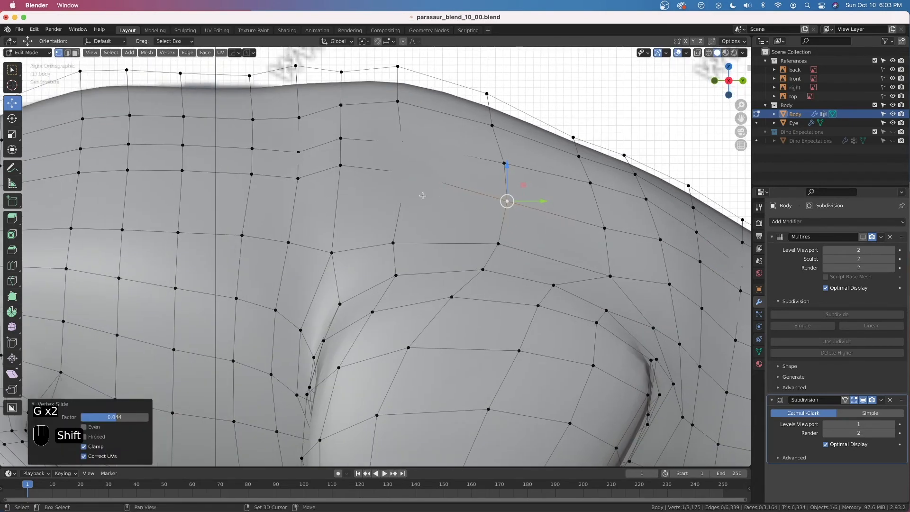
pyautogui.click(406, 178)
pyautogui.hotkey('alt', 'z')
pyautogui.hotkey('alt', 'z')
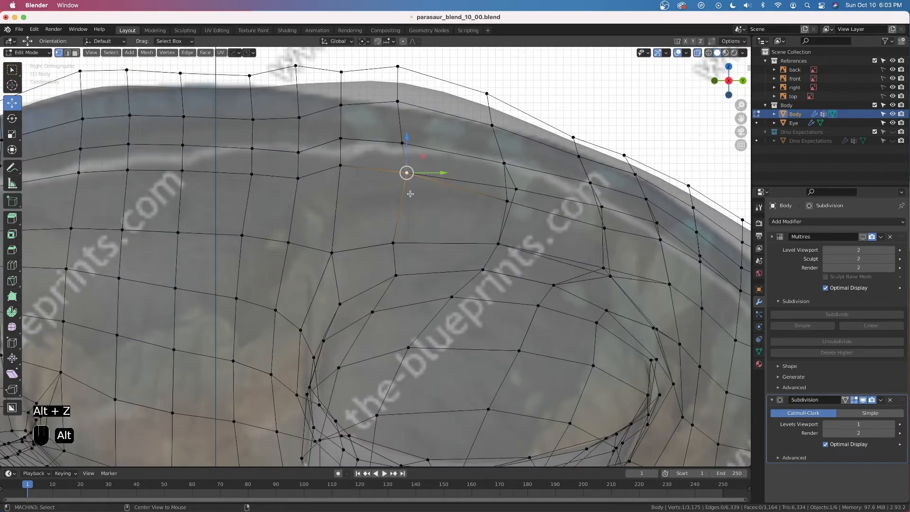
pyautogui.press('g')
pyautogui.press('g')
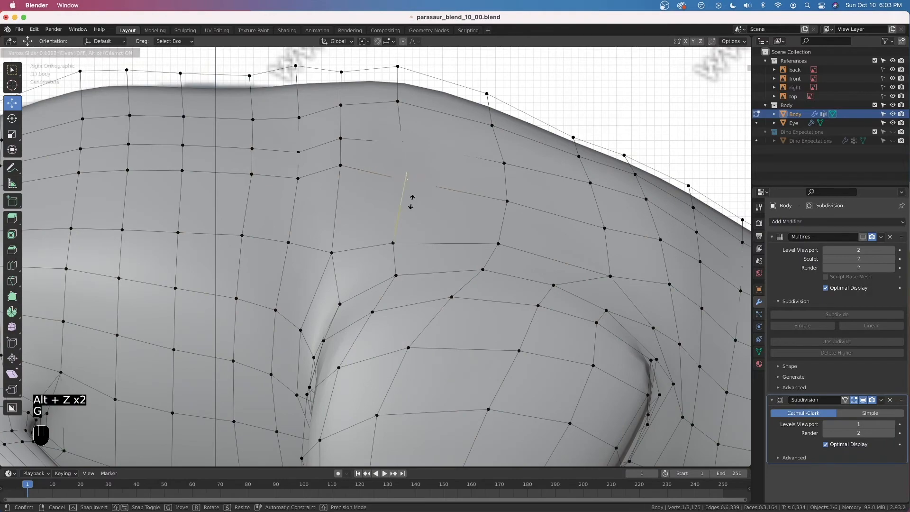
pyautogui.click(411, 202)
pyautogui.press('g')
pyautogui.press('g')
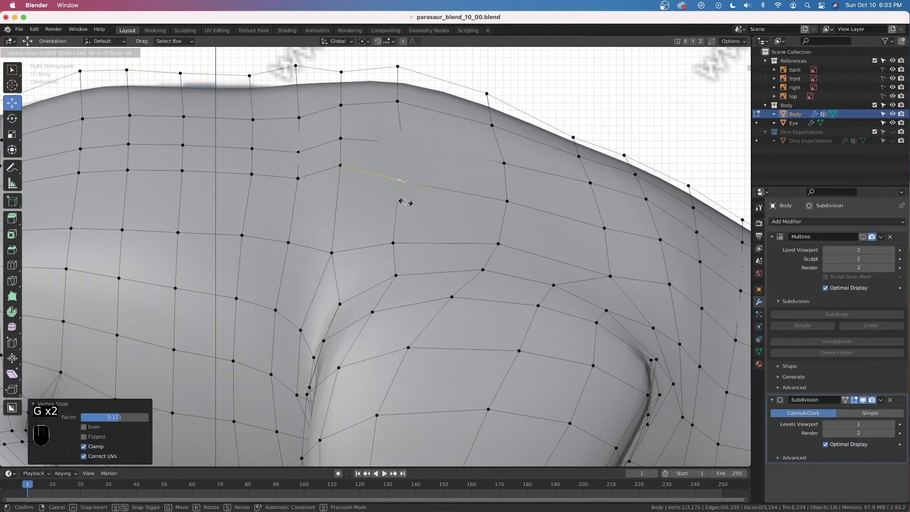
pyautogui.click(405, 202)
# Step: Turn off the Subdivision modifier's viewport display for work on the hind foot
pyautogui.scroll(-3, 408, 212)
pyautogui.keyDown('shift'); pyautogui.moveTo(323, 294); pyautogui.dragTo(425, 203, button='middle'); pyautogui.keyUp('shift')
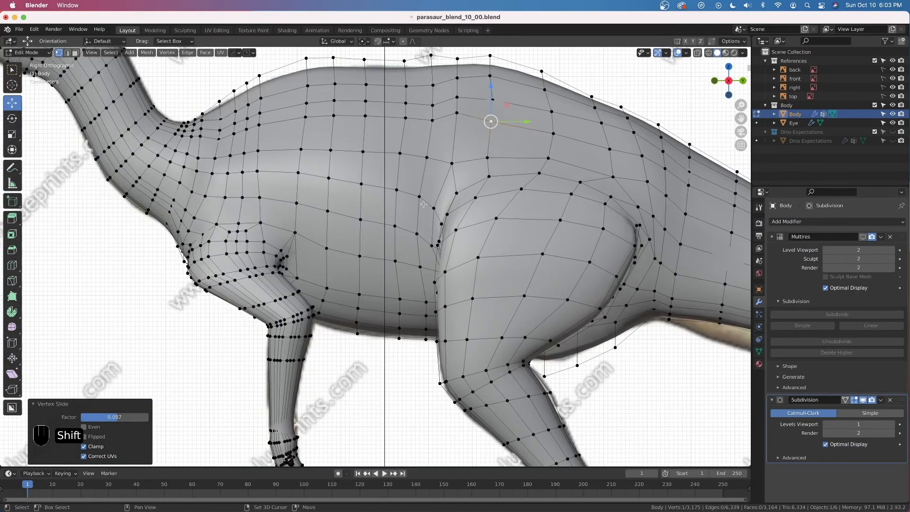
pyautogui.keyDown('shift'); pyautogui.moveTo(409, 264); pyautogui.dragTo(378, 191, button='middle'); pyautogui.keyUp('shift')
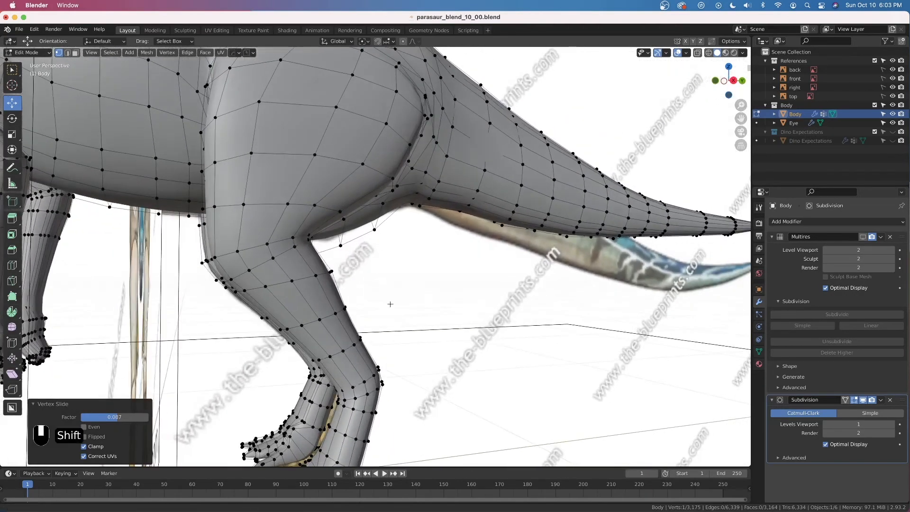
pyautogui.keyDown('shift'); pyautogui.moveTo(390, 304); pyautogui.dragTo(390, 166, button='middle'); pyautogui.keyUp('shift')
pyautogui.moveTo(383, 289); pyautogui.dragTo(465, 284, button='middle')
pyautogui.scroll(7, 465, 285)
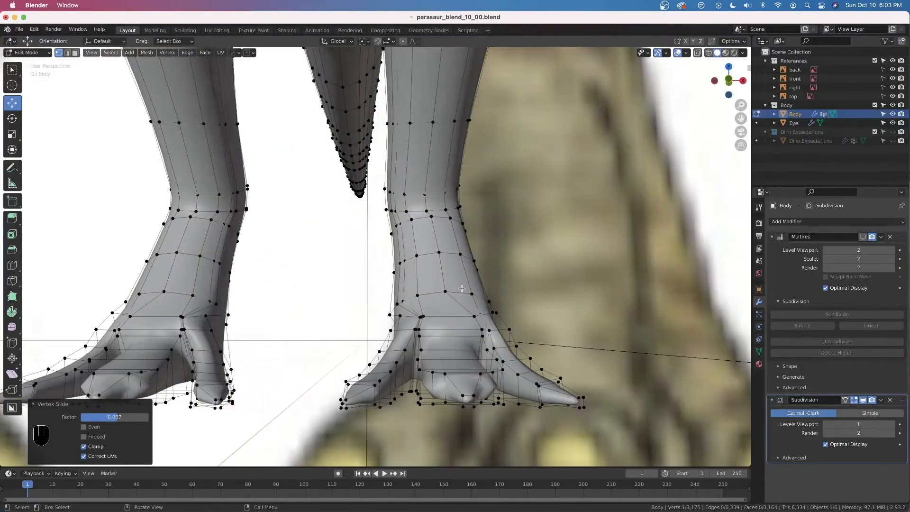
pyautogui.keyDown('shift'); pyautogui.moveTo(462, 326); pyautogui.dragTo(389, 285, button='middle'); pyautogui.keyUp('shift')
pyautogui.scroll(2, 373, 281)
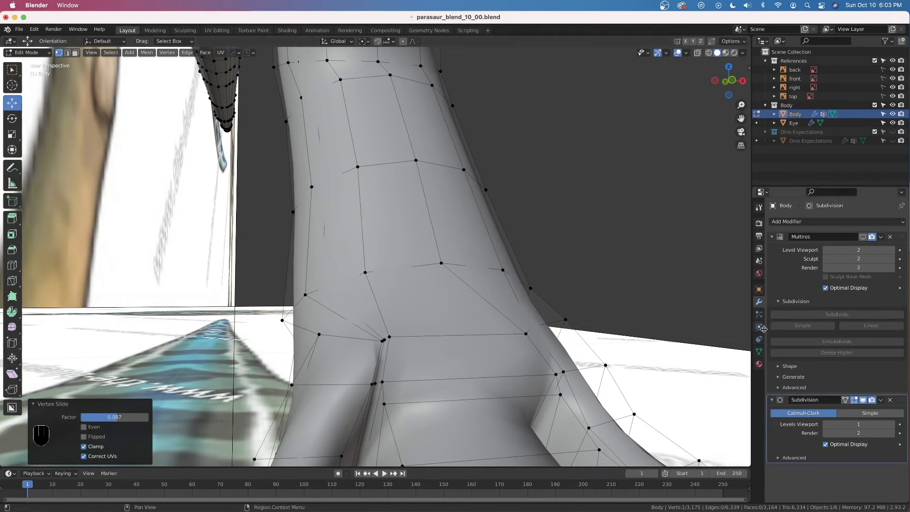
pyautogui.click(863, 400)
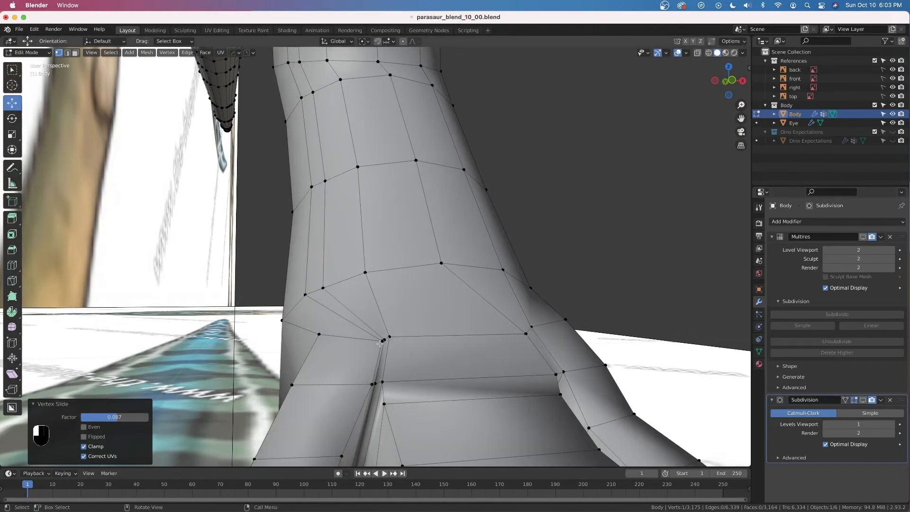
# Step: Slide two crowded vertices in the crease between the hind foot's toes outward along their edges
pyautogui.press('g')
pyautogui.press('g')
pyautogui.click(403, 358)
pyautogui.press('g')
pyautogui.press('g')
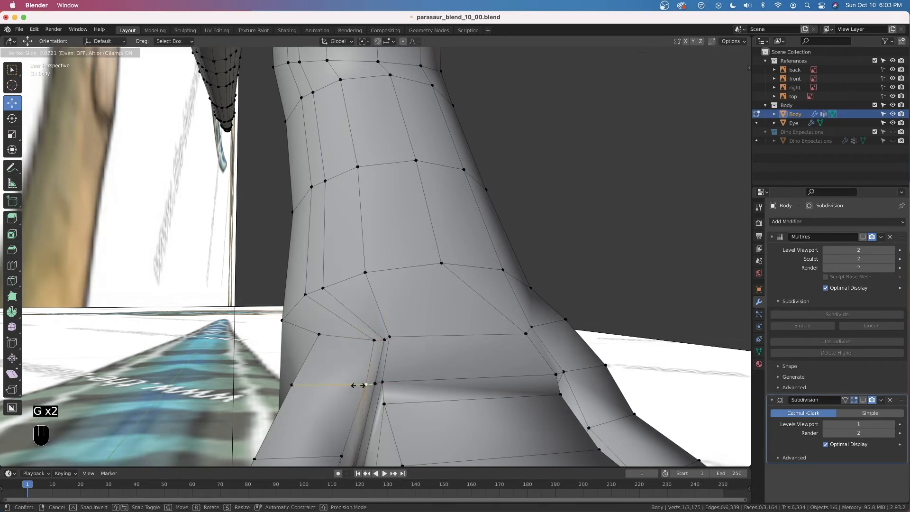
pyautogui.click(358, 384)
# Step: Slide two vertices on the edge loop just above the hind toes sideways toward the middle of the leg
pyautogui.click(328, 293)
pyautogui.press('g')
pyautogui.press('g')
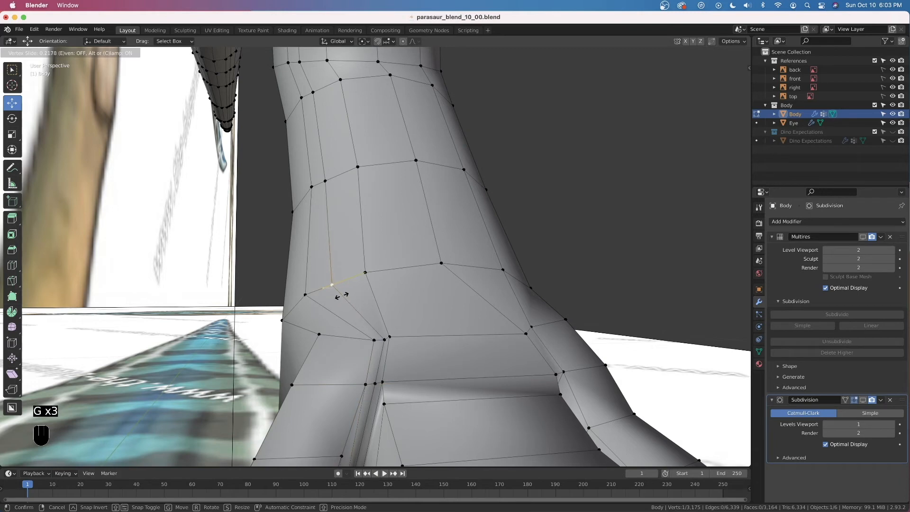
pyautogui.click(347, 296)
pyautogui.click(376, 267)
pyautogui.press('g')
pyautogui.press('g')
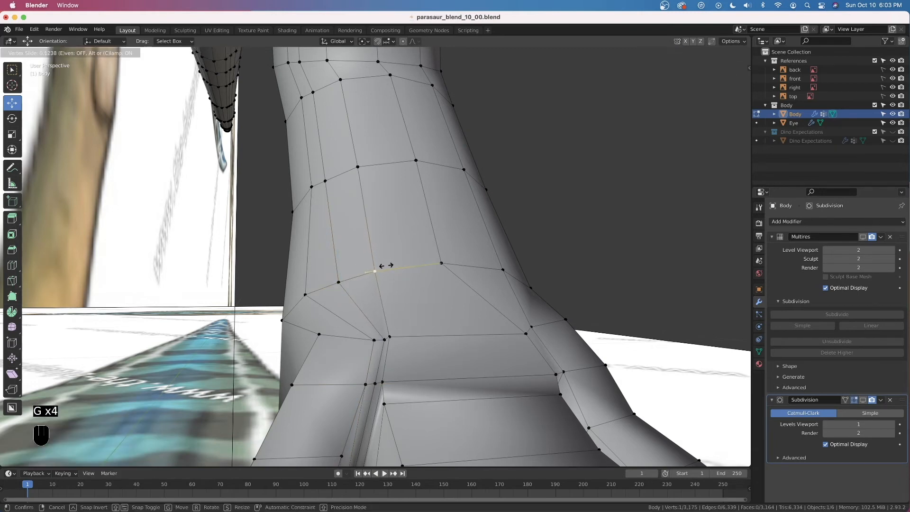
pyautogui.click(377, 269)
# Step: Slide the crowded vertices on two edge loops of the lower hind leg sideways along their edges to even the spacing
pyautogui.keyDown('shift'); pyautogui.moveTo(378, 270); pyautogui.dragTo(385, 213, button='middle'); pyautogui.keyUp('shift')
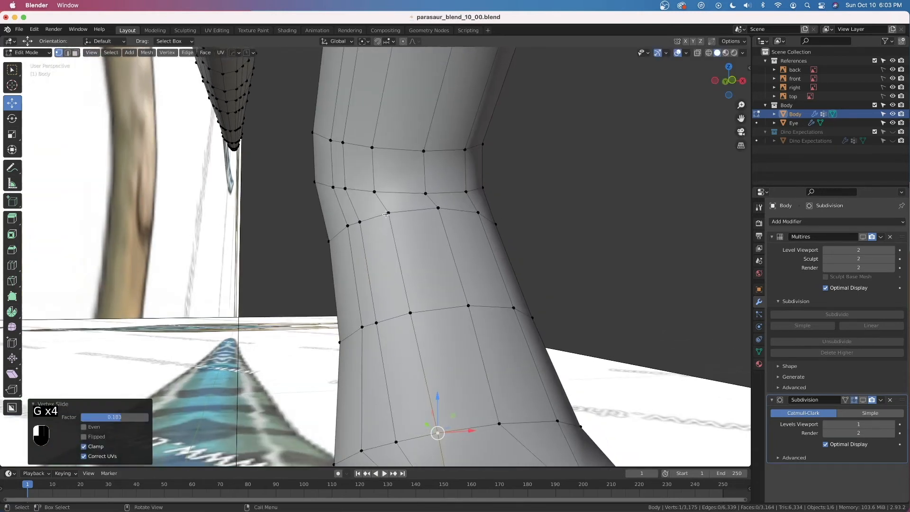
pyautogui.click(387, 214)
pyautogui.press('g')
pyautogui.press('g')
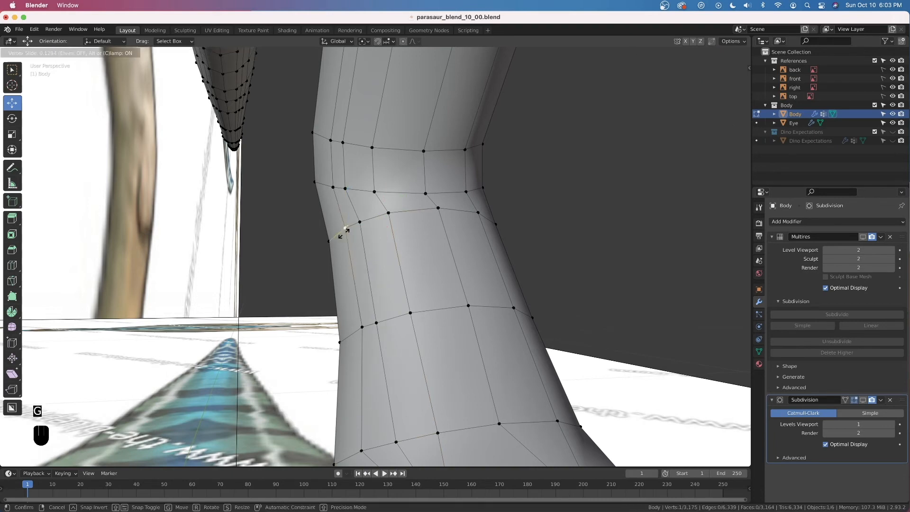
pyautogui.click(340, 233)
pyautogui.click(359, 326)
pyautogui.press('g')
pyautogui.press('g')
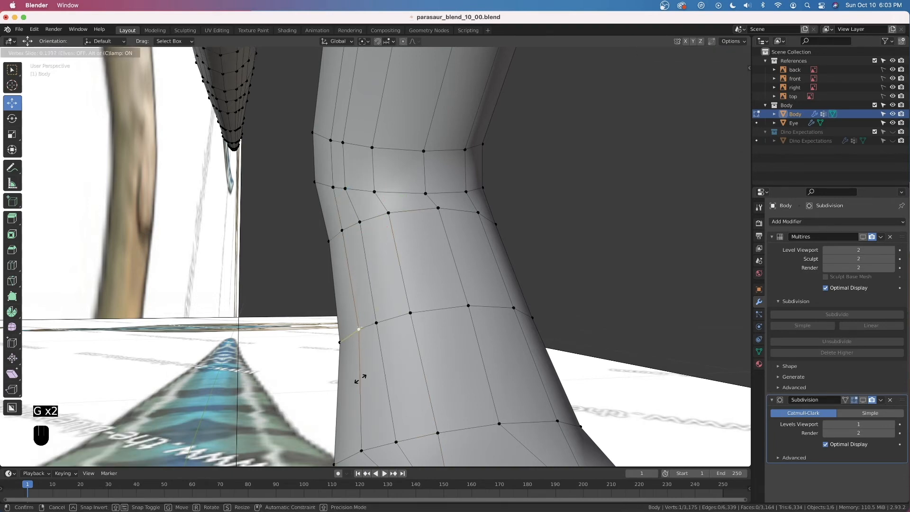
pyautogui.click(355, 378)
# Step: Select the entire body mesh and symmetrize it across X
pyautogui.scroll(-3, 361, 377)
pyautogui.keyDown('shift'); pyautogui.moveTo(366, 374); pyautogui.dragTo(384, 264, button='middle'); pyautogui.keyUp('shift')
pyautogui.keyDown('shift'); pyautogui.moveTo(157, 250); pyautogui.dragTo(307, 287, button='middle'); pyautogui.keyUp('shift')
pyautogui.scroll(3, 307, 286)
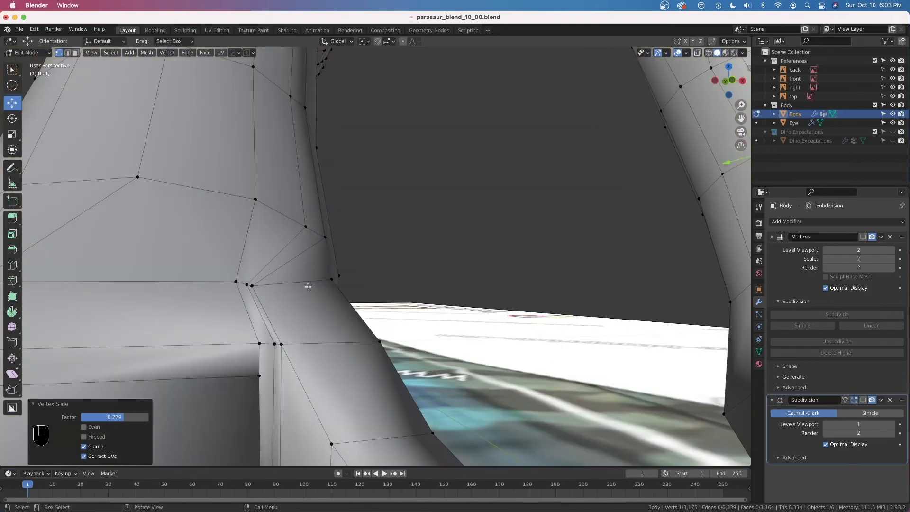
pyautogui.scroll(-4, 325, 288)
pyautogui.scroll(-3, 328, 287)
pyautogui.press('a')
pyautogui.press('a')
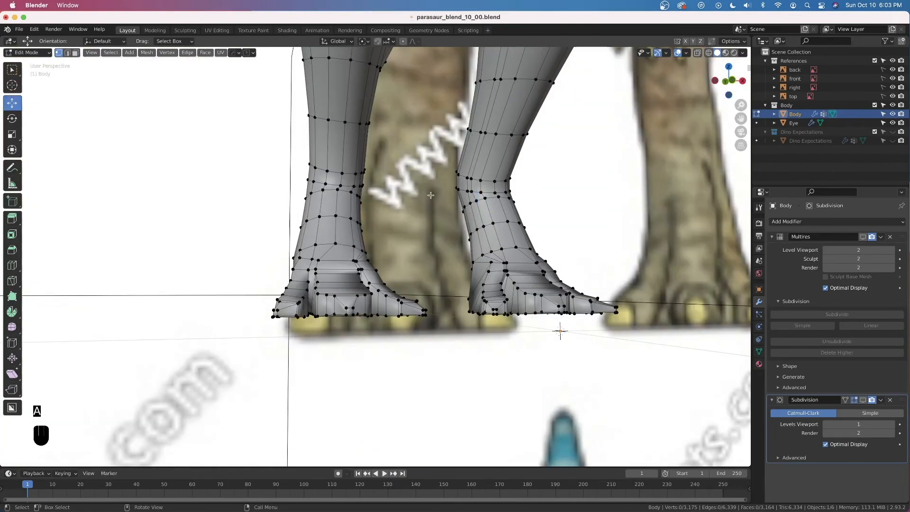
pyautogui.scroll(-7, 436, 173)
pyautogui.keyDown('shift'); pyautogui.moveTo(436, 80); pyautogui.dragTo(410, 219, button='middle'); pyautogui.keyUp('shift')
pyautogui.press('q')
pyautogui.moveTo(407, 219)
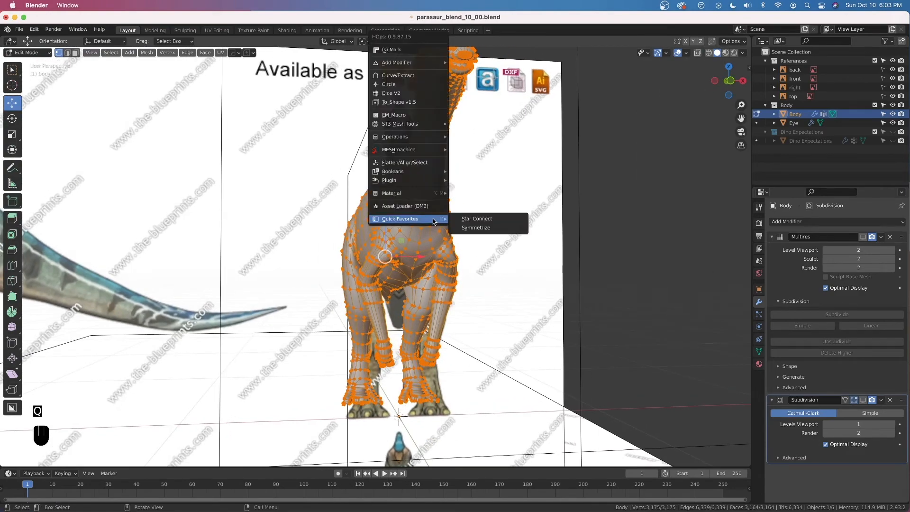
pyautogui.click(461, 228)
# Step: Switch the Symmetrize direction to -X to +X, compare the hind feet, and return it to +X to -X
pyautogui.keyDown('shift'); pyautogui.moveTo(436, 270); pyautogui.dragTo(398, 205, button='middle'); pyautogui.keyUp('shift')
pyautogui.scroll(4, 396, 385)
pyautogui.scroll(-3, 406, 263)
pyautogui.scroll(3, 398, 205)
pyautogui.keyDown('shift'); pyautogui.moveTo(360, 255); pyautogui.dragTo(371, 216, button='middle'); pyautogui.keyUp('shift')
pyautogui.scroll(6, 371, 217)
pyautogui.keyDown('shift'); pyautogui.moveTo(97, 288); pyautogui.dragTo(192, 395, button='middle'); pyautogui.keyUp('shift')
pyautogui.click(112, 447)
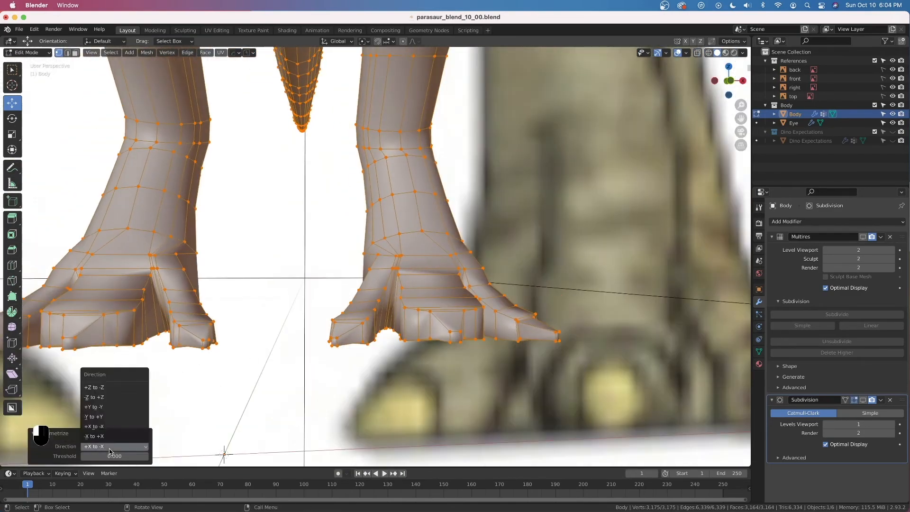
pyautogui.click(102, 436)
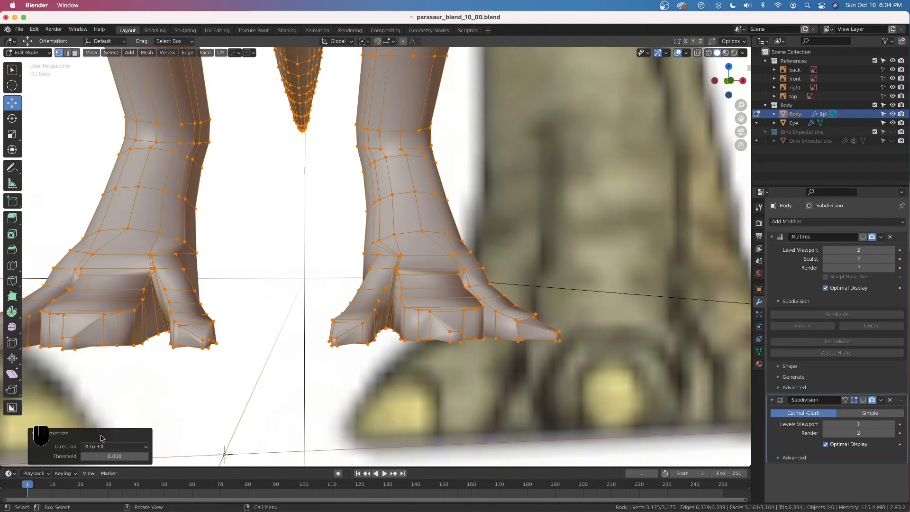
pyautogui.scroll(8, 284, 320)
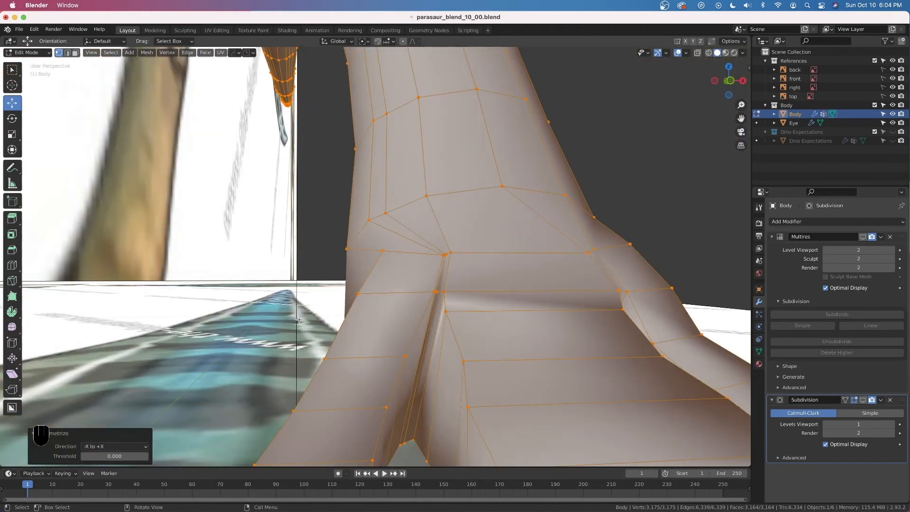
pyautogui.click(129, 446)
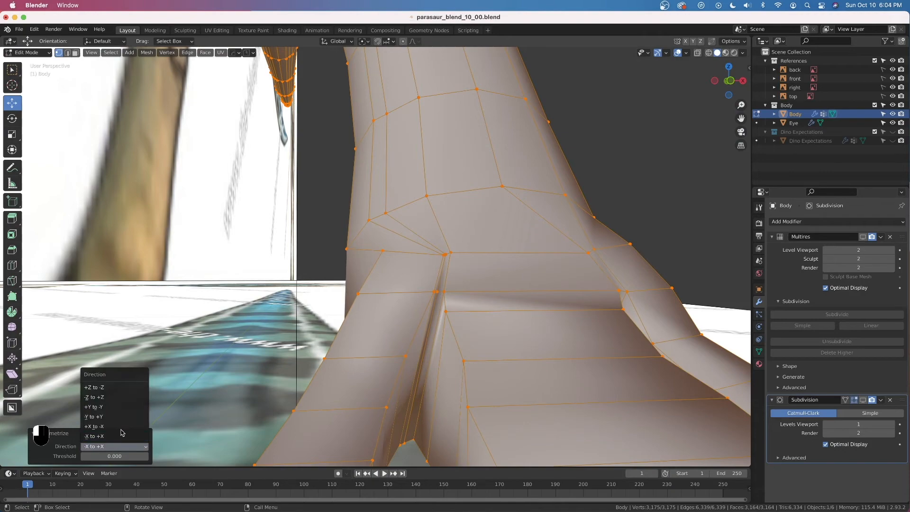
pyautogui.click(122, 427)
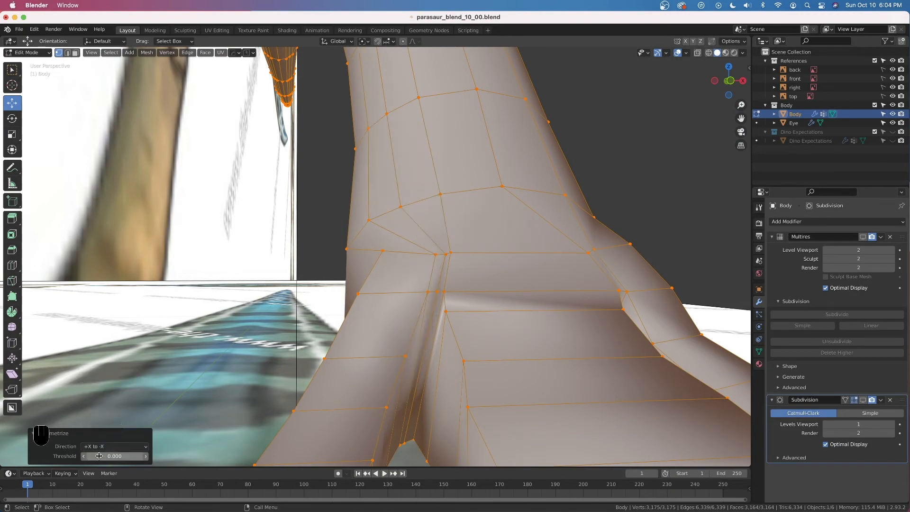
# Step: Examine the symmetrized body mesh from the hind feet up to the head and open mouth
pyautogui.scroll(-6, 526, 287)
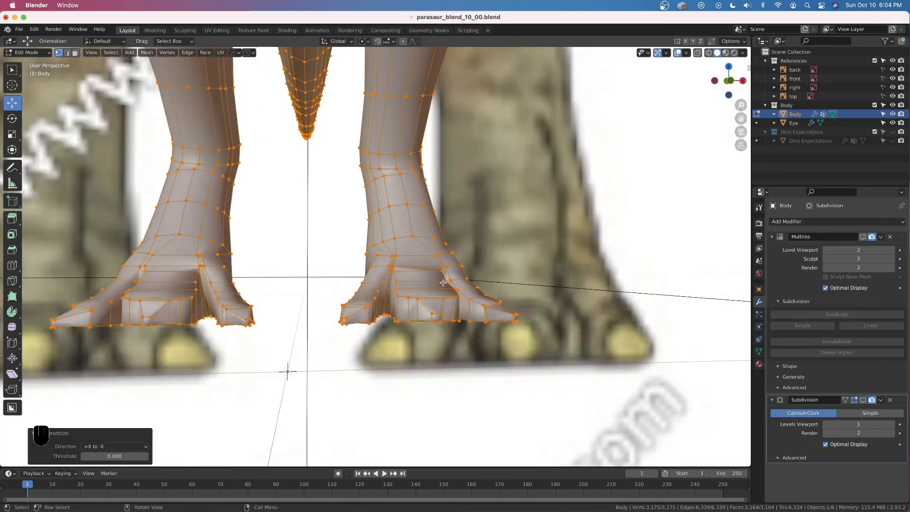
pyautogui.moveTo(434, 288); pyautogui.dragTo(330, 287, button='middle')
pyautogui.keyDown('shift'); pyautogui.moveTo(303, 98); pyautogui.dragTo(384, 179, button='middle'); pyautogui.keyUp('shift')
pyautogui.keyDown('shift'); pyautogui.moveTo(342, 92); pyautogui.dragTo(419, 278, button='middle'); pyautogui.keyUp('shift')
pyautogui.scroll(-3, 419, 278)
pyautogui.moveTo(242, 251); pyautogui.dragTo(306, 263, button='middle')
pyautogui.keyDown('shift'); pyautogui.moveTo(199, 211); pyautogui.dragTo(328, 277, button='middle'); pyautogui.keyUp('shift')
pyautogui.scroll(-3, 311, 266)
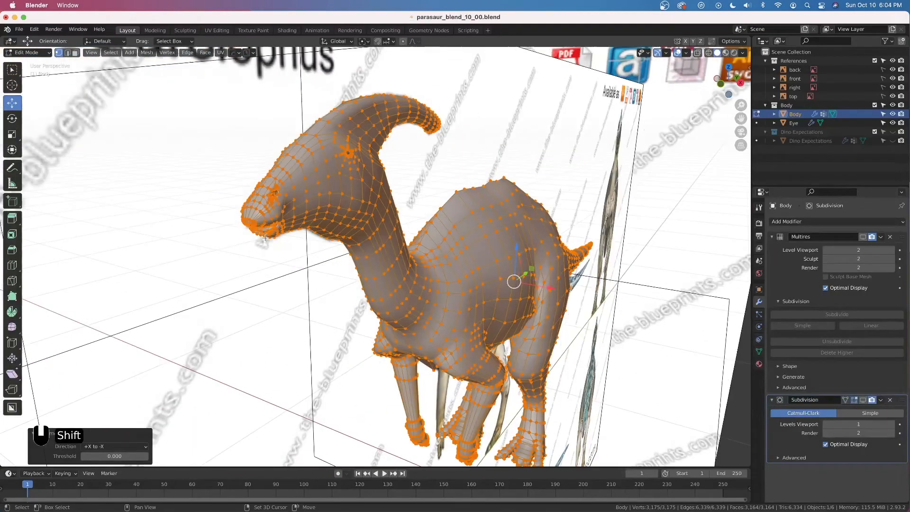
pyautogui.moveTo(738, 107); pyautogui.dragTo(738, 58)
pyautogui.keyDown('shift'); pyautogui.moveTo(294, 229); pyautogui.dragTo(249, 161, button='middle'); pyautogui.keyUp('shift')
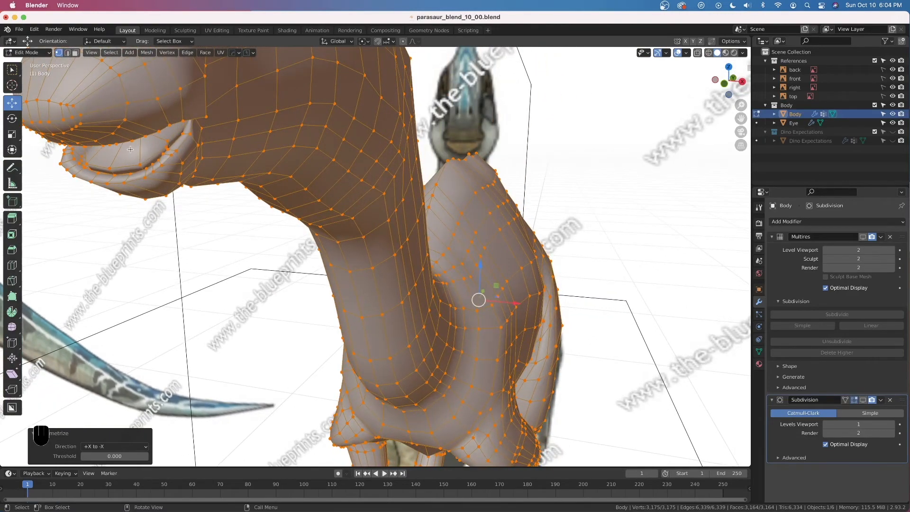
pyautogui.click(152, 151)
pyautogui.scroll(-5, 156, 157)
pyautogui.moveTo(349, 156); pyautogui.dragTo(479, 186, button='middle')
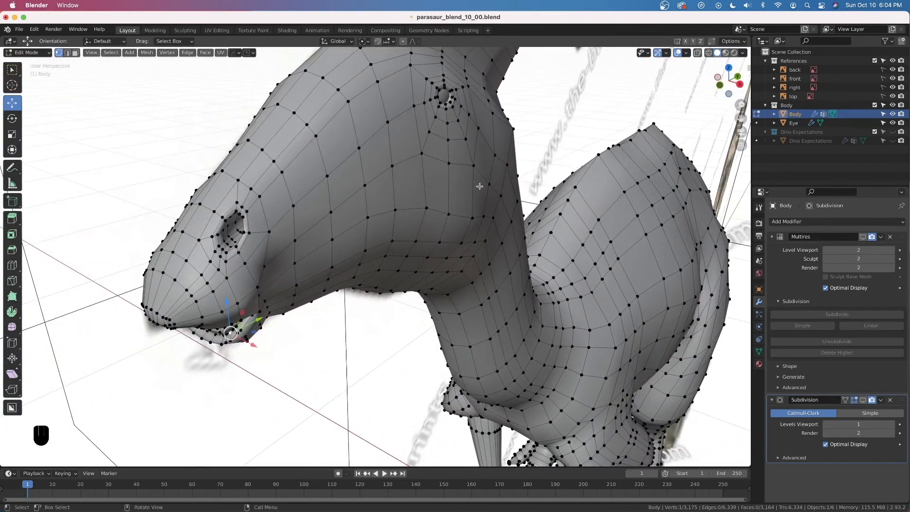
pyautogui.moveTo(742, 106); pyautogui.dragTo(742, 99)
pyautogui.moveTo(185, 252); pyautogui.dragTo(202, 245, button='middle')
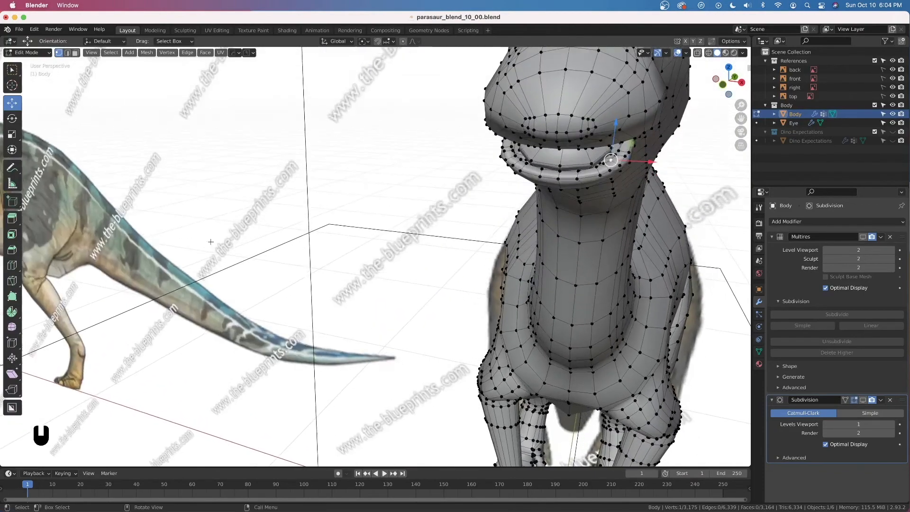
pyautogui.keyDown('shift'); pyautogui.moveTo(445, 185); pyautogui.dragTo(396, 189, button='middle'); pyautogui.keyUp('shift')
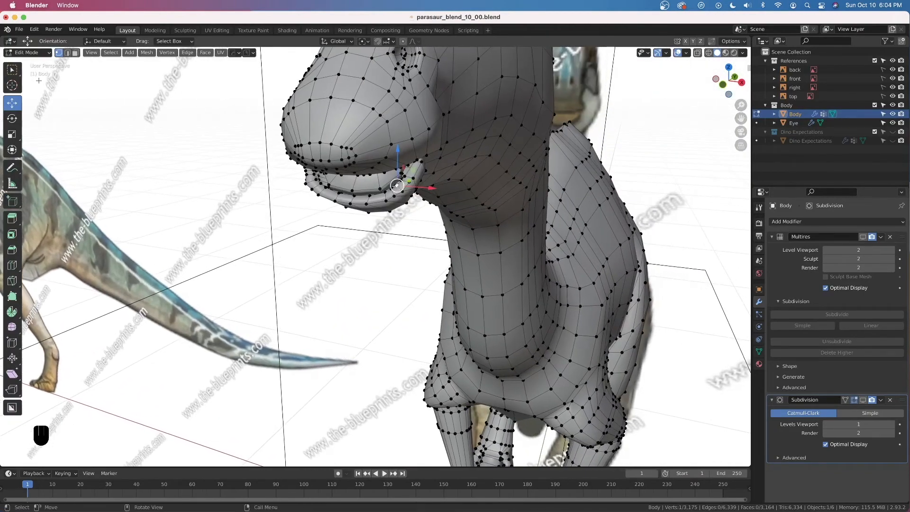
# Step: In face selection mode, hide all the tongue's faces and examine the inside of the mouth
pyautogui.click(75, 53)
pyautogui.moveTo(382, 159); pyautogui.dragTo(402, 146, button='middle')
pyautogui.scroll(2, 401, 146)
pyautogui.keyDown('shift'); pyautogui.moveTo(477, 124); pyautogui.dragTo(465, 174, button='middle'); pyautogui.keyUp('shift')
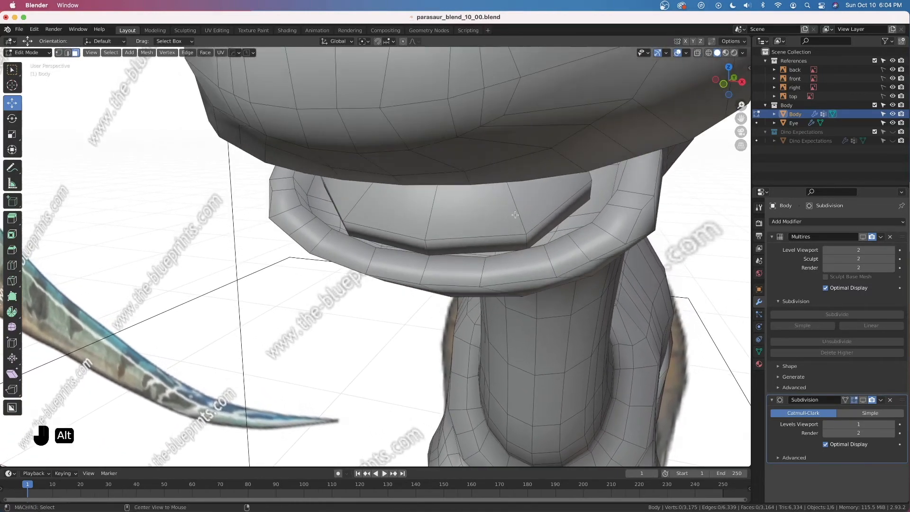
pyautogui.keyDown('alt'); pyautogui.click(494, 214); pyautogui.keyUp('alt')
pyautogui.keyDown('alt'); pyautogui.keyDown('shift'); pyautogui.click(524, 238); pyautogui.keyUp('shift'); pyautogui.keyUp('alt')
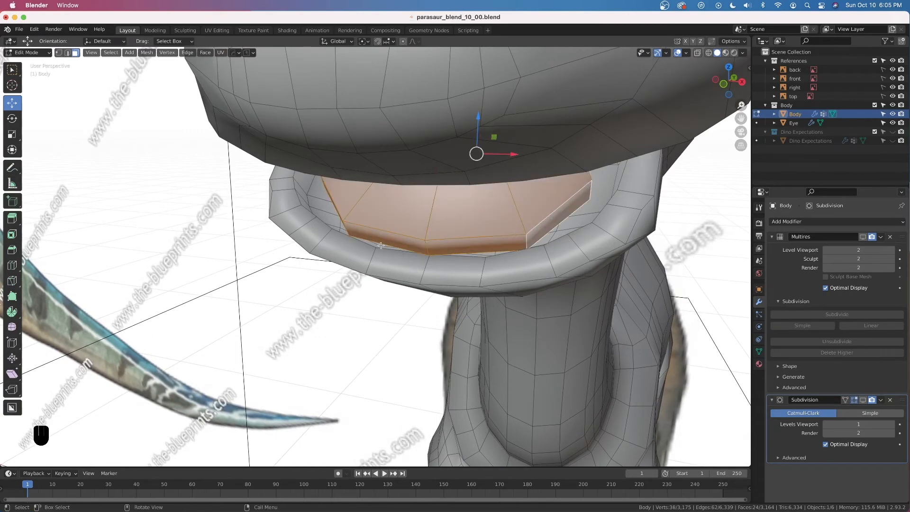
pyautogui.press('h')
pyautogui.moveTo(526, 204); pyautogui.dragTo(524, 197, button='middle')
pyautogui.keyDown('shift'); pyautogui.moveTo(304, 213); pyautogui.dragTo(342, 210, button='middle'); pyautogui.keyUp('shift')
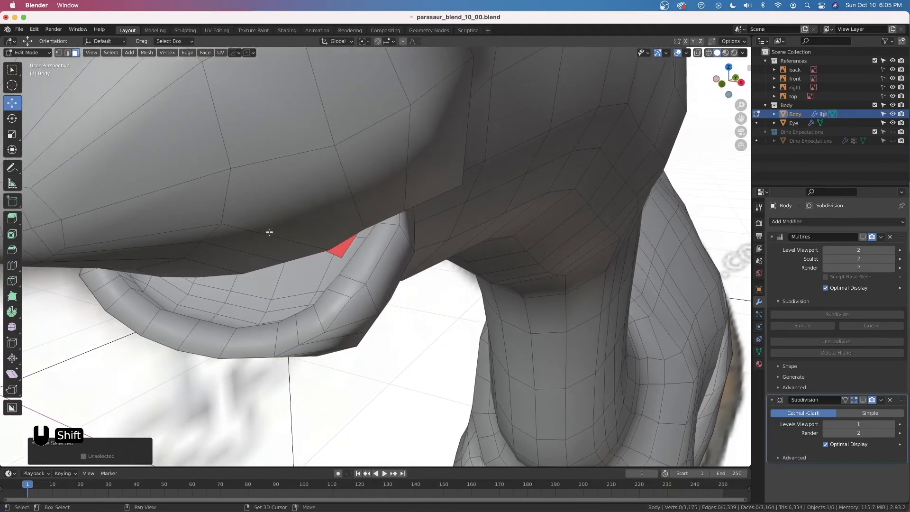
pyautogui.moveTo(309, 287); pyautogui.dragTo(310, 286, button='middle')
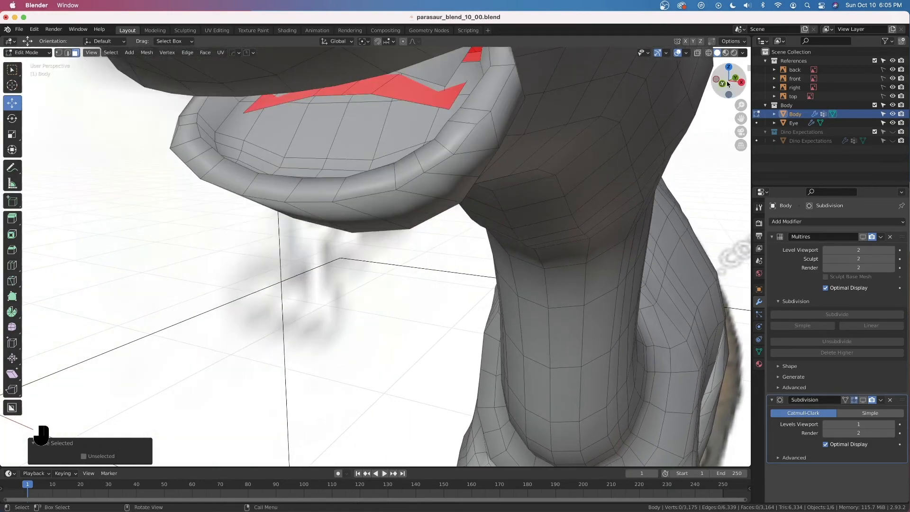
# Step: Reveal the hidden tongue faces and clear the selection
pyautogui.moveTo(728, 86); pyautogui.dragTo(731, 83)
pyautogui.scroll(-5, 585, 132)
pyautogui.moveTo(339, 234); pyautogui.dragTo(549, 299, button='middle')
pyautogui.hotkey('alt', 'h')
pyautogui.click(560, 266)
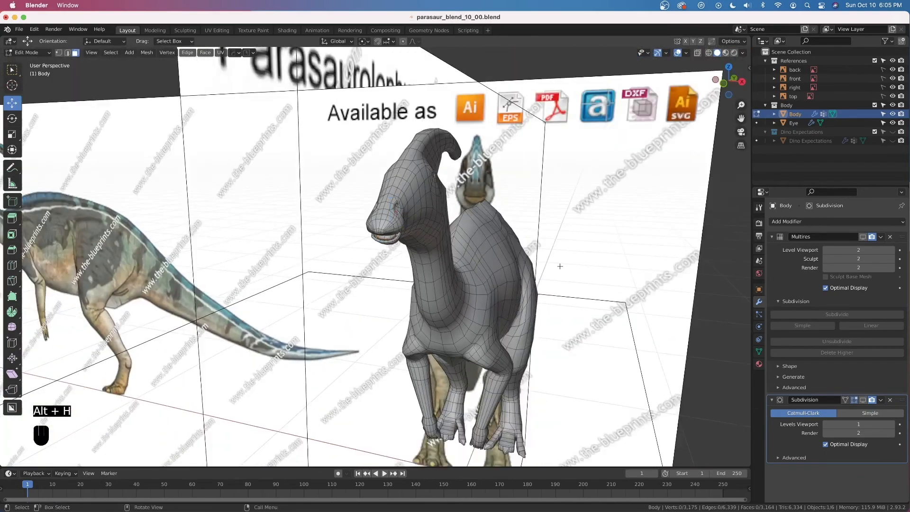
# Step: Examine the head, neck and body mesh from several sides and look up the Face Orientation option in the viewport overlays
pyautogui.moveTo(561, 266); pyautogui.dragTo(509, 258, button='middle')
pyautogui.scroll(3, 509, 258)
pyautogui.keyDown('shift'); pyautogui.moveTo(266, 211); pyautogui.dragTo(395, 268, button='middle'); pyautogui.keyUp('shift')
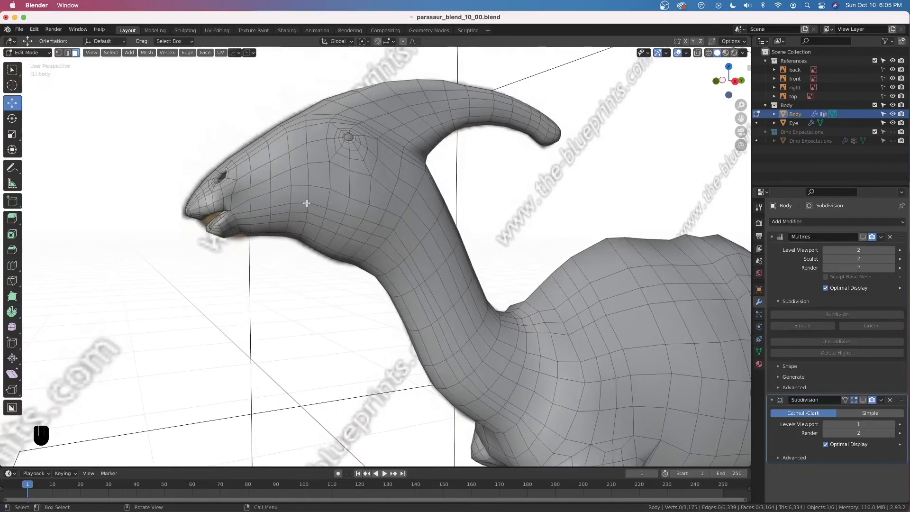
pyautogui.moveTo(284, 219); pyautogui.dragTo(498, 161, button='middle')
pyautogui.scroll(2, 306, 229)
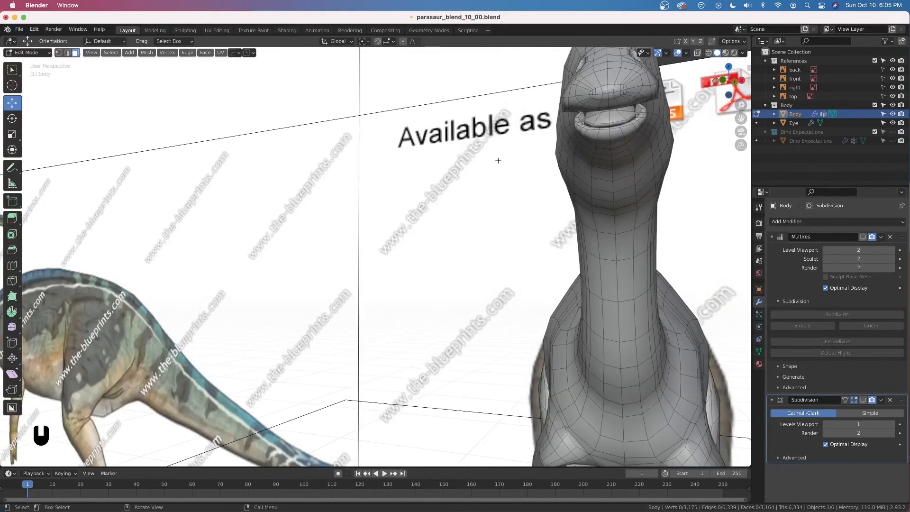
pyautogui.moveTo(620, 123); pyautogui.dragTo(548, 145, button='middle')
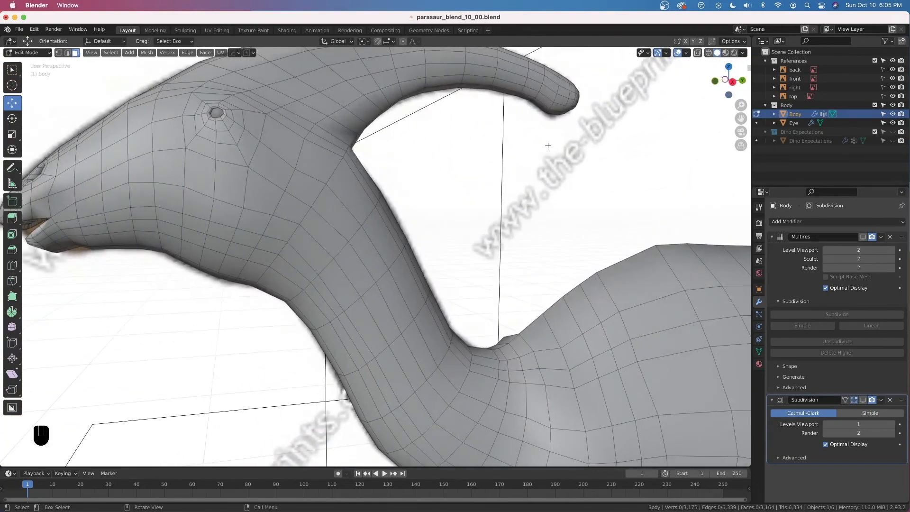
pyautogui.moveTo(410, 157); pyautogui.dragTo(484, 236, button='middle')
pyautogui.keyDown('shift'); pyautogui.moveTo(595, 393); pyautogui.dragTo(474, 235, button='middle'); pyautogui.keyUp('shift')
pyautogui.click(686, 53)
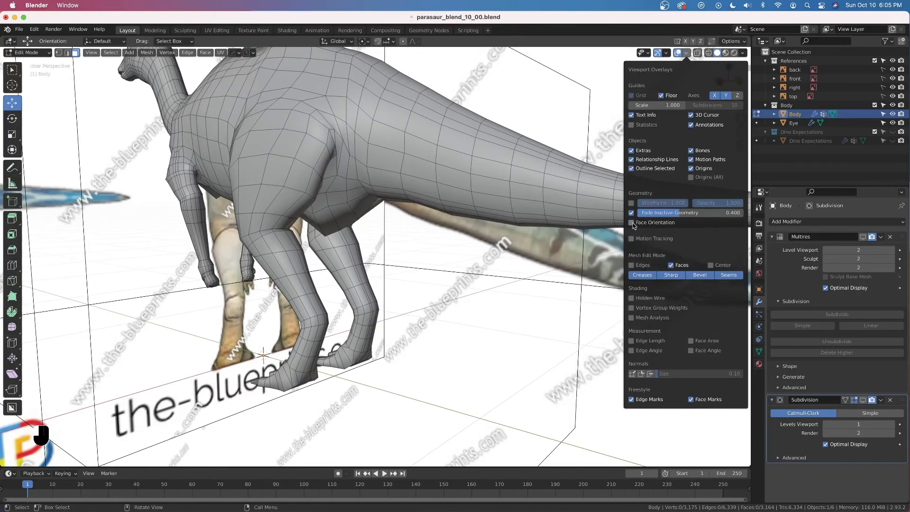
# Step: Select all faces of the body mesh, recalculate their normals to the outside, and clear the selection
pyautogui.keyDown('shift'); pyautogui.moveTo(332, 142); pyautogui.dragTo(492, 265, button='middle'); pyautogui.keyUp('shift')
pyautogui.moveTo(351, 204); pyautogui.dragTo(403, 196, button='middle')
pyautogui.keyDown('shift'); pyautogui.moveTo(403, 196); pyautogui.dragTo(533, 284, button='middle'); pyautogui.keyUp('shift')
pyautogui.scroll(3, 533, 287)
pyautogui.scroll(3, 532, 287)
pyautogui.keyDown('shift'); pyautogui.moveTo(545, 252); pyautogui.dragTo(458, 218, button='middle'); pyautogui.keyUp('shift')
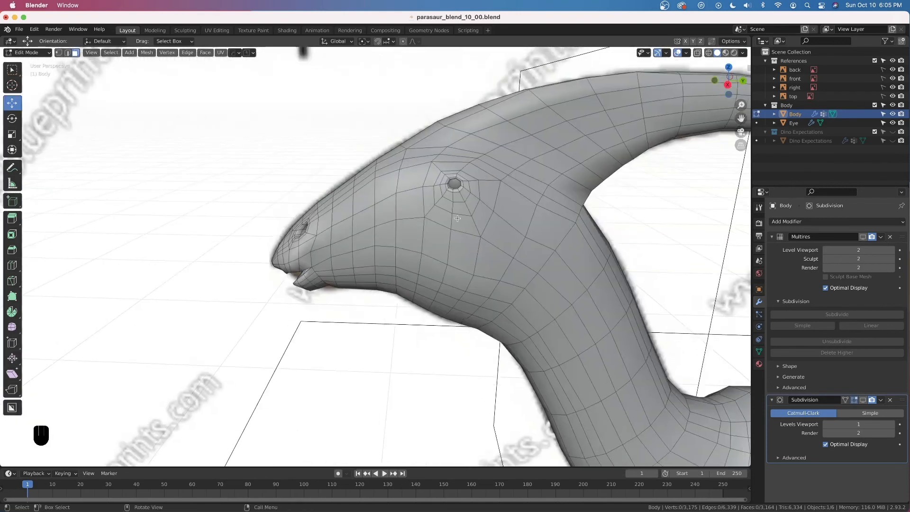
pyautogui.click(463, 219)
pyautogui.press('a')
pyautogui.press('a')
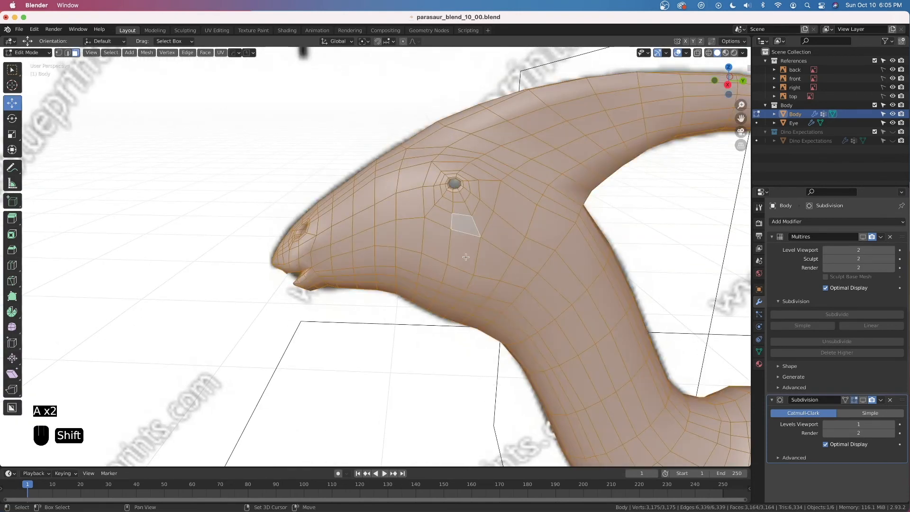
pyautogui.hotkey('shift', 'n')
pyautogui.click(386, 311)
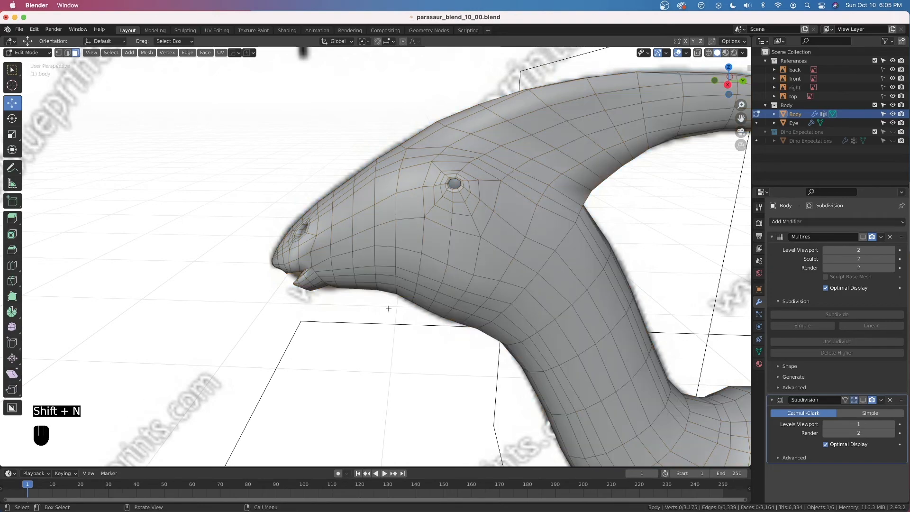
# Step: Return the body to Object Mode and inspect the whole model
pyautogui.scroll(-4, 648, 170)
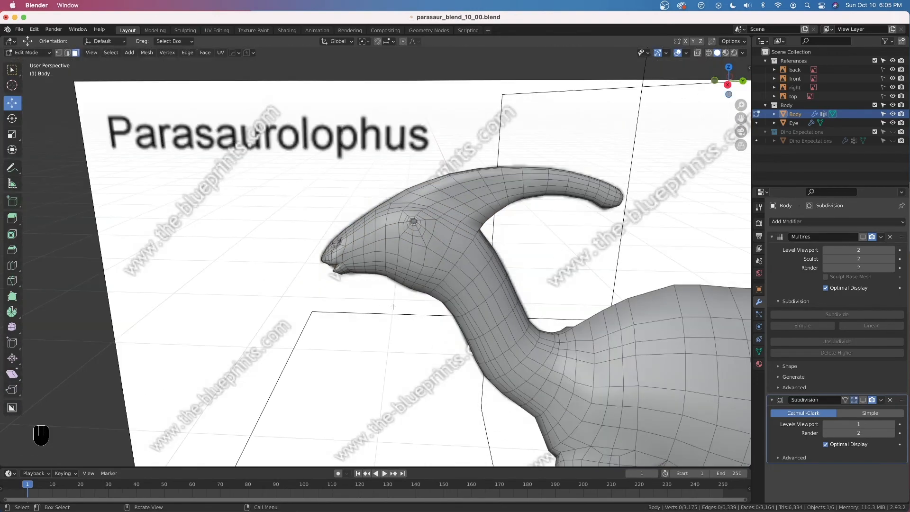
pyautogui.scroll(-2, 441, 286)
pyautogui.moveTo(440, 285); pyautogui.dragTo(459, 283, button='middle')
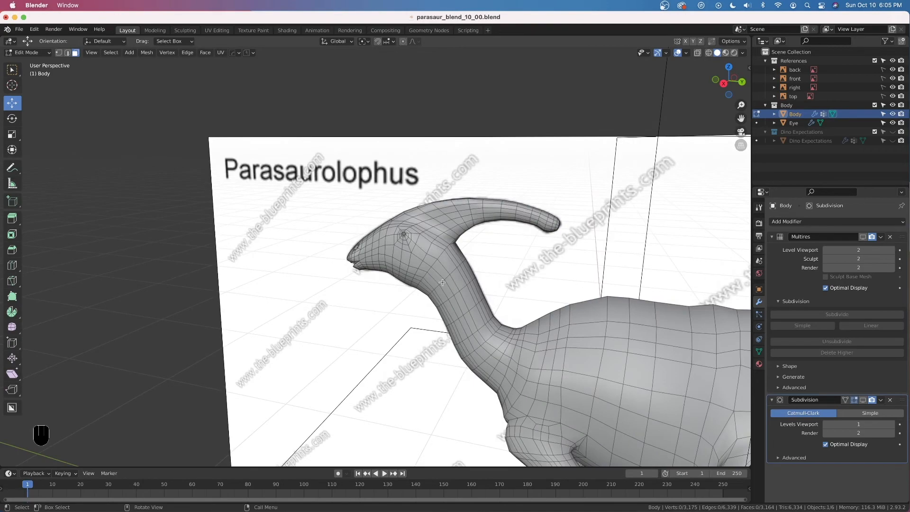
pyautogui.scroll(-2, 462, 262)
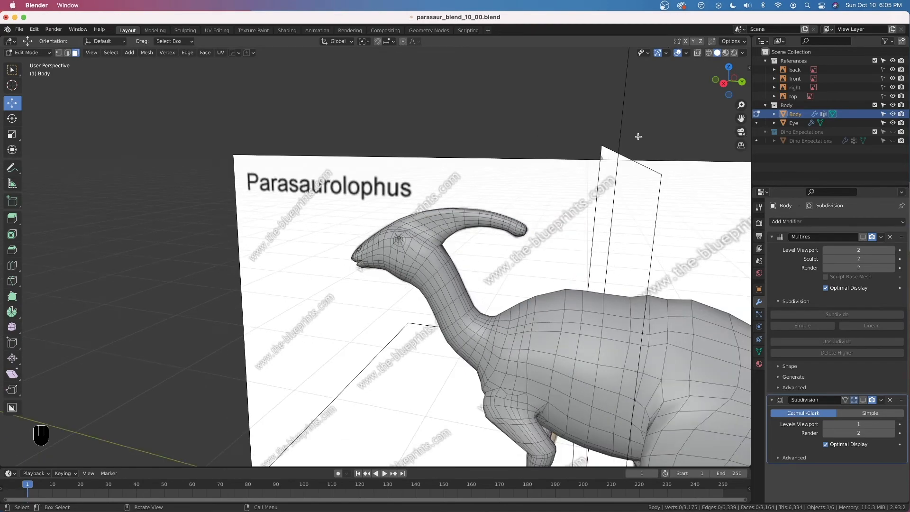
pyautogui.press('Tab')
pyautogui.moveTo(575, 266); pyautogui.dragTo(465, 236, button='middle')
pyautogui.scroll(-4, 341, 241)
pyautogui.scroll(5, 431, 268)
pyautogui.moveTo(430, 268); pyautogui.dragTo(375, 211, button='middle')
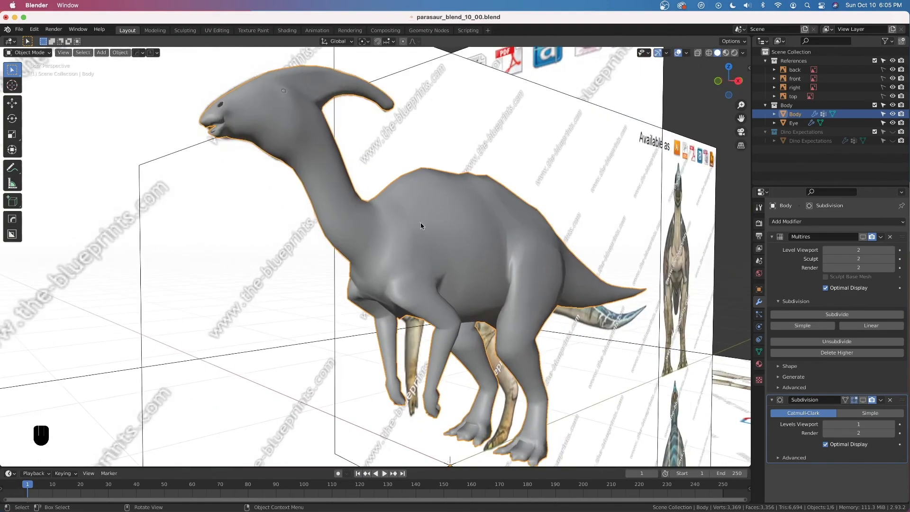
# Step: Remove the Subdivision modifier from the body and turn on the Multires modifier's viewport display
pyautogui.click(890, 400)
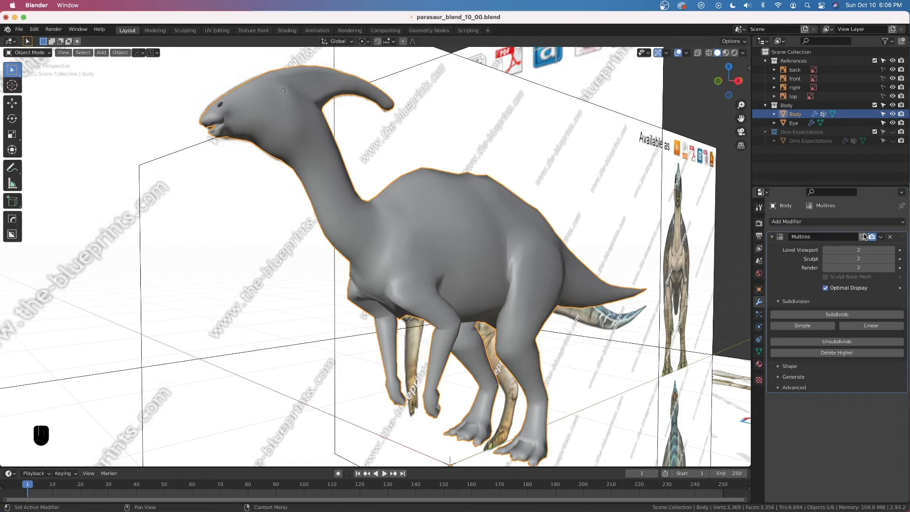
pyautogui.click(863, 236)
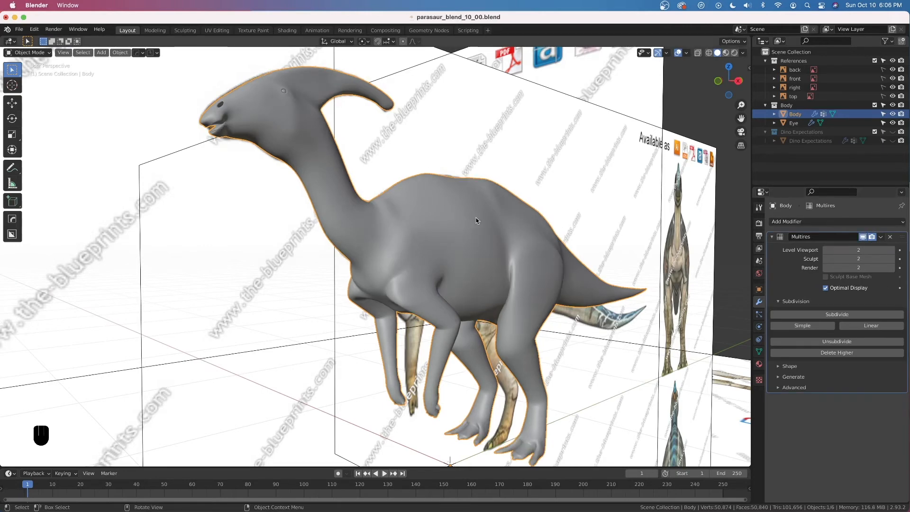
# Step: Save the Blender file and deselect the body to view the whole model without its selection outline
pyautogui.press('super+s')
pyautogui.click(561, 131)
pyautogui.moveTo(522, 181); pyautogui.dragTo(476, 180, button='middle')
pyautogui.keyDown('shift'); pyautogui.moveTo(474, 230); pyautogui.dragTo(578, 246, button='middle'); pyautogui.keyUp('shift')
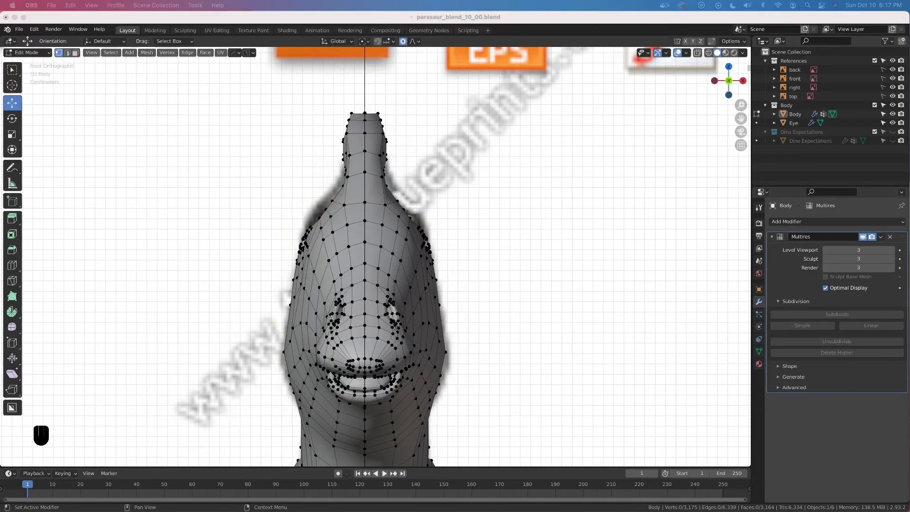
# Step: Compare the head mesh with the front reference image, examining the brow area above the eye from the front and side
pyautogui.click(596, 19)
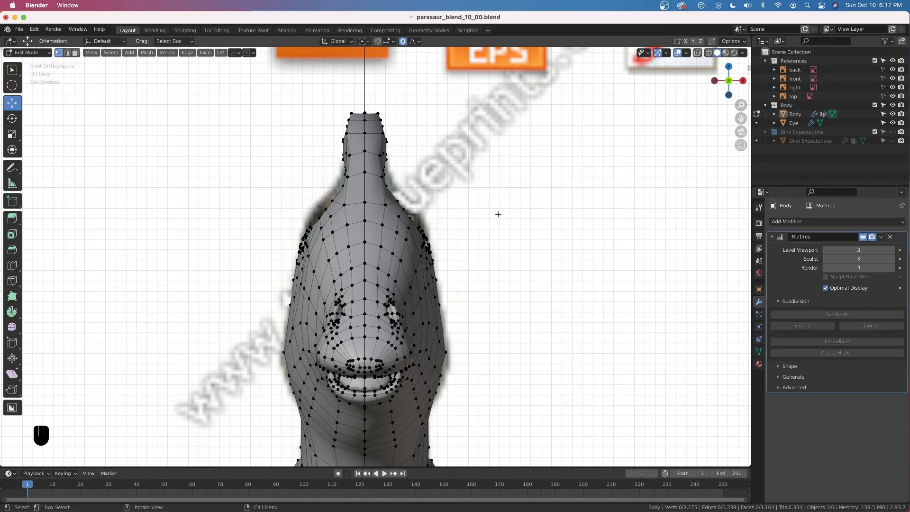
pyautogui.scroll(2, 462, 226)
pyautogui.keyDown('shift'); pyautogui.moveTo(462, 226); pyautogui.dragTo(382, 208, button='middle'); pyautogui.keyUp('shift')
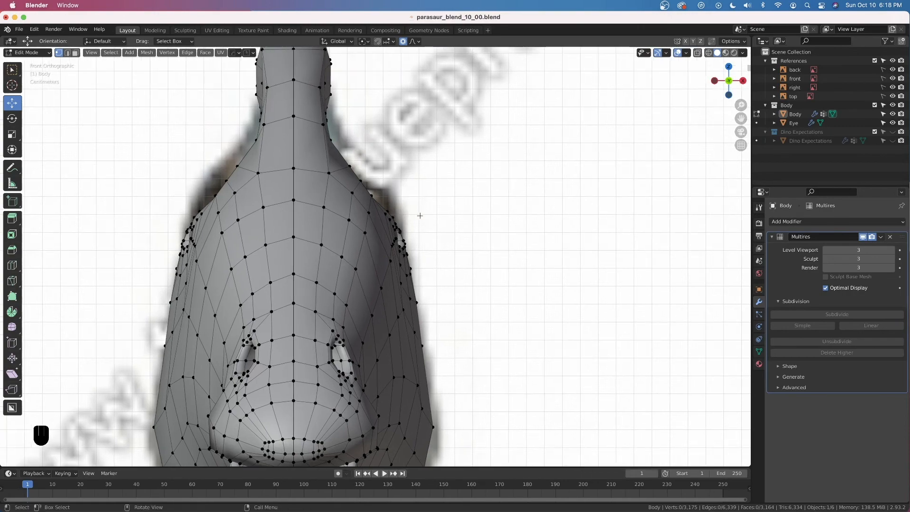
pyautogui.scroll(-1, 383, 208)
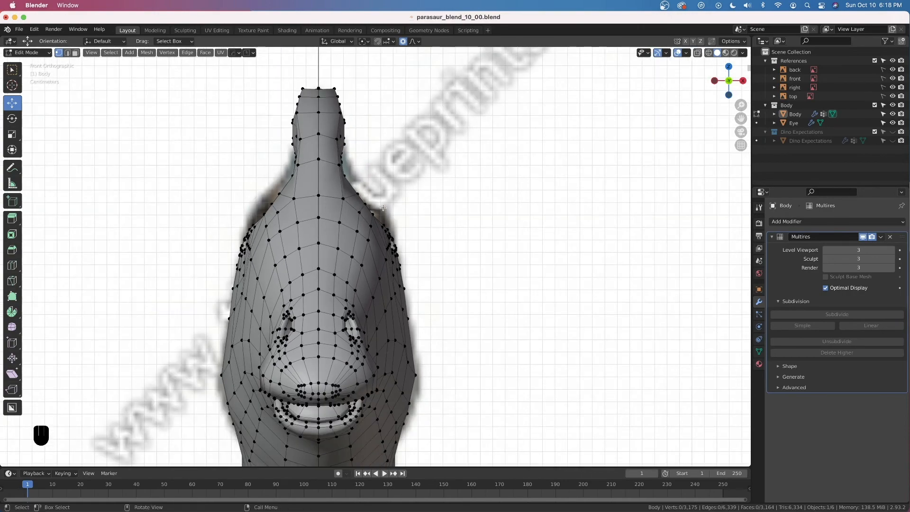
pyautogui.scroll(-3, 418, 199)
pyautogui.scroll(3, 407, 229)
pyautogui.moveTo(390, 206); pyautogui.dragTo(293, 224, button='middle')
pyautogui.click(196, 187)
pyautogui.moveTo(197, 187); pyautogui.dragTo(361, 266, button='middle')
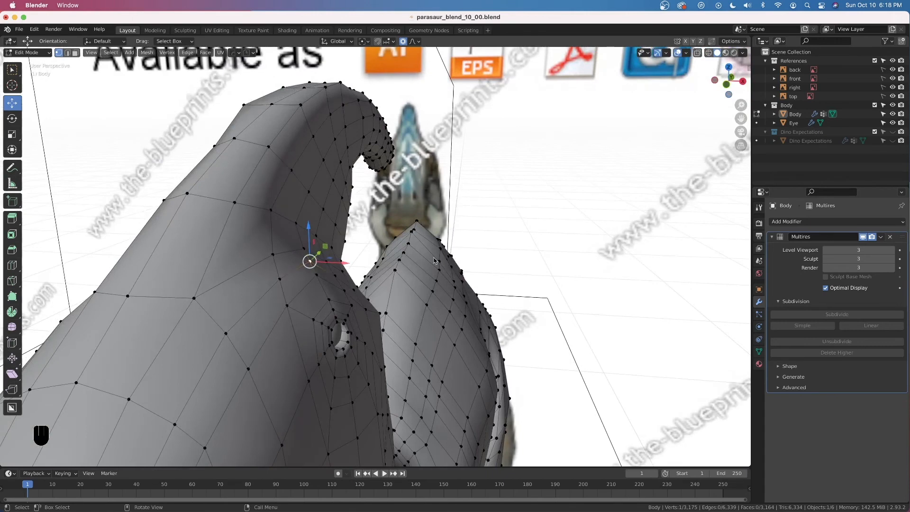
# Step: Raise the brow vertex in front of the eye about 0.0033 m in Z, using connected proportional editing at size 0.044
pyautogui.press('KP_1')
pyautogui.scroll(5, 401, 225)
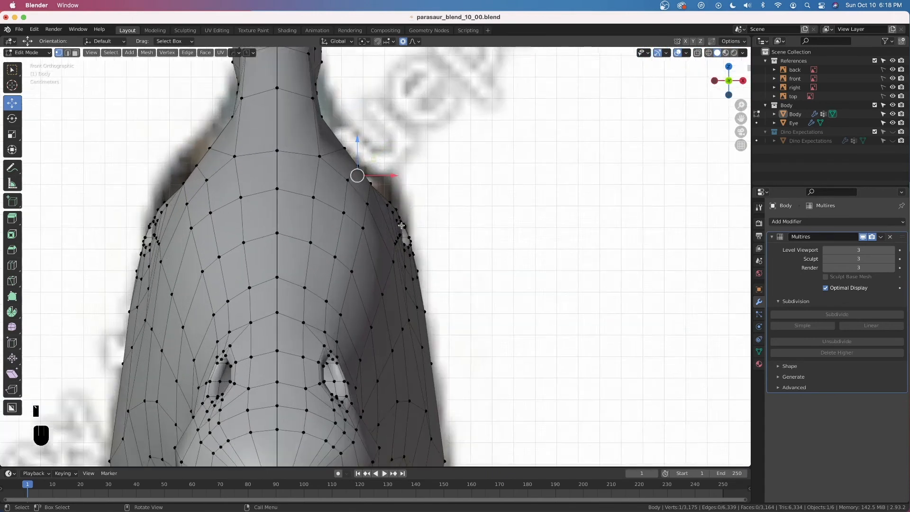
pyautogui.scroll(2, 401, 225)
pyautogui.click(374, 151)
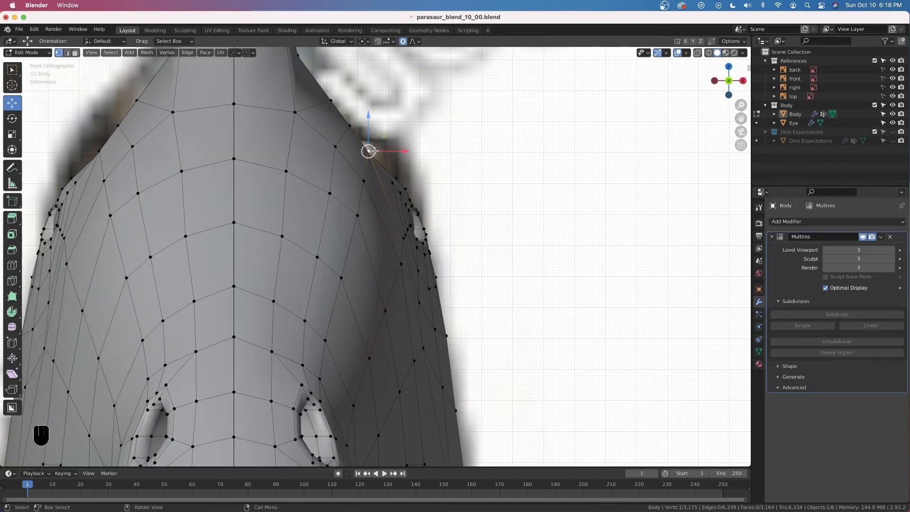
pyautogui.moveTo(372, 117); pyautogui.dragTo(374, 104)
pyautogui.scroll(13, 371, 113)
# Step: Raise the neighbouring brow vertex nearer the eye along Z to follow the front reference outline
pyautogui.moveTo(405, 185); pyautogui.dragTo(240, 245, button='middle')
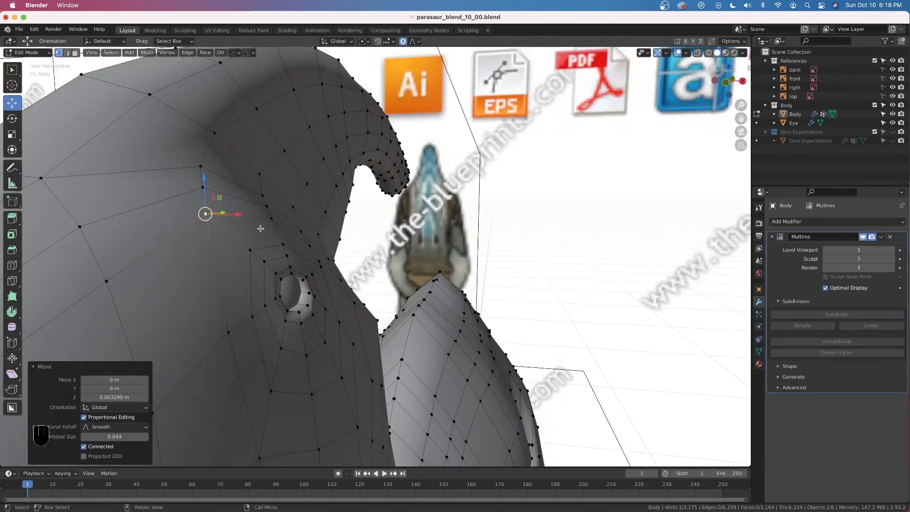
pyautogui.click(266, 206)
pyautogui.press('`')
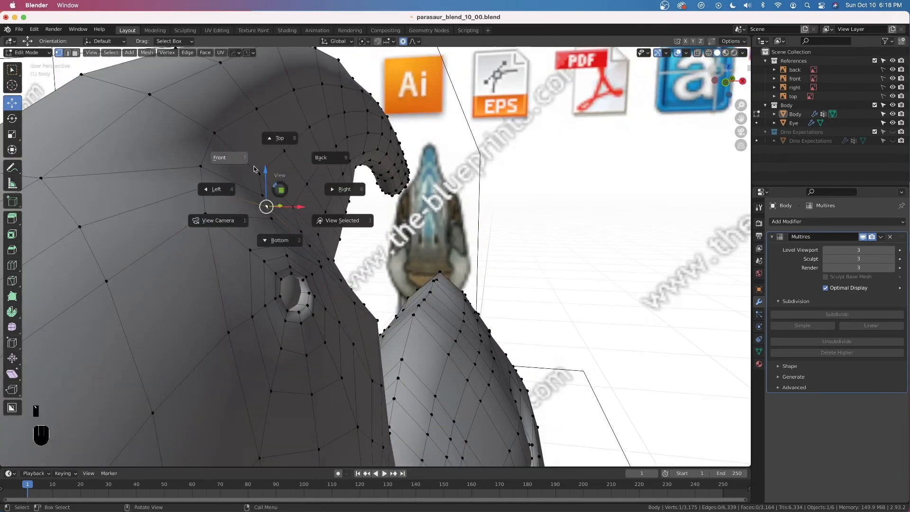
pyautogui.click(320, 153)
pyautogui.moveTo(362, 173); pyautogui.dragTo(369, 160)
# Step: Raise the vertex directly above the eye along Z to fill the reference's brow corner, using proportional editing at size 0.03
pyautogui.moveTo(384, 184); pyautogui.dragTo(289, 237, button='middle')
pyautogui.scroll(-2, 213, 238)
pyautogui.moveTo(213, 238); pyautogui.dragTo(193, 242, button='middle')
pyautogui.click(225, 230)
pyautogui.press('KP_7')
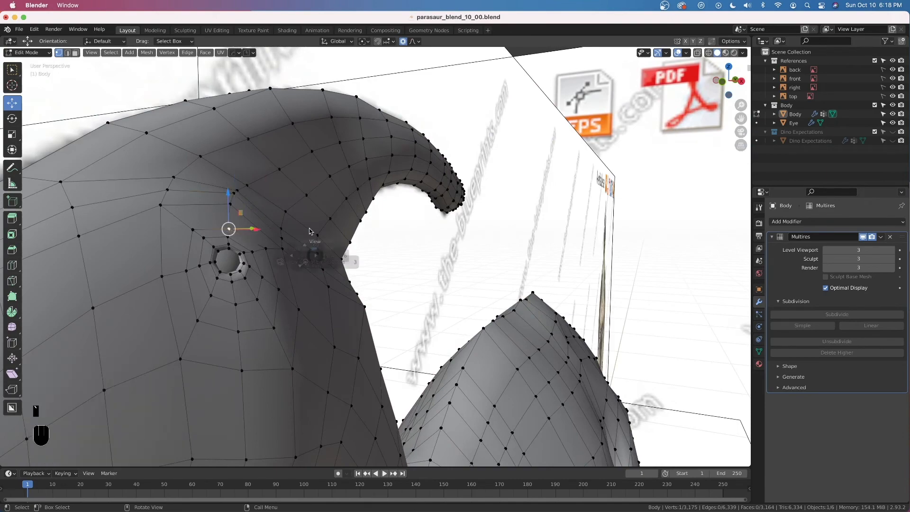
pyautogui.press('`')
pyautogui.click(289, 193)
pyautogui.scroll(3, 352, 188)
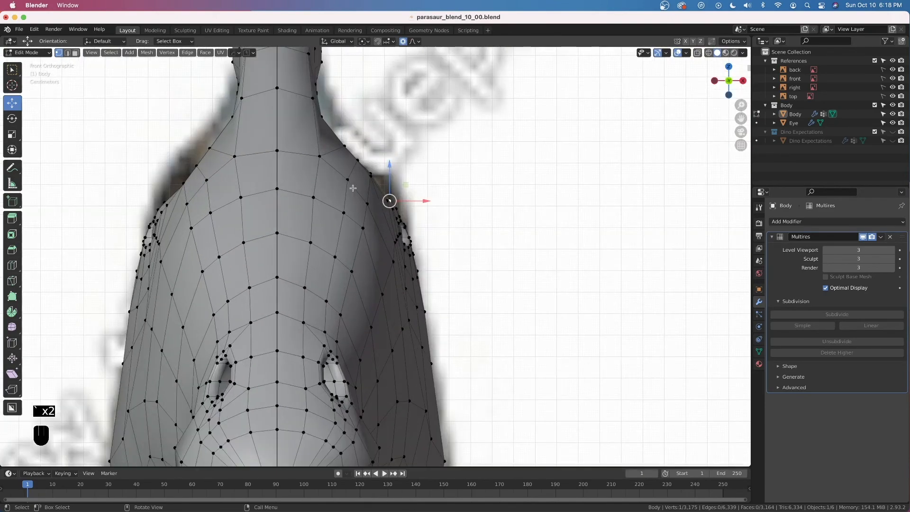
pyautogui.moveTo(389, 166); pyautogui.dragTo(393, 157)
pyautogui.scroll(4, 392, 160)
pyautogui.scroll(-3, 395, 153)
pyautogui.scroll(2, 393, 155)
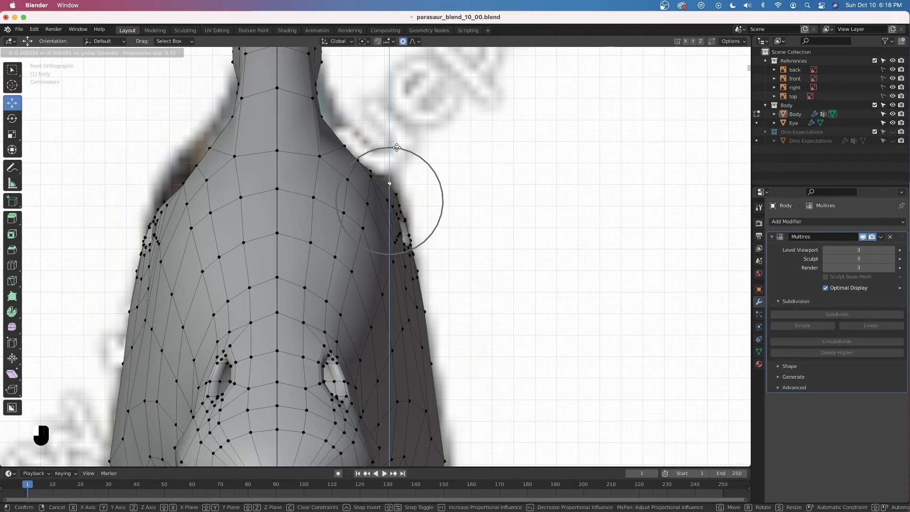
pyautogui.moveTo(397, 145)
pyautogui.mouseDown()
pyautogui.moveTo(392, 179)
pyautogui.moveTo(388, 157)
pyautogui.mouseUp()
# Step: Try moving the vertex behind the eye along Z, and undo the move
pyautogui.moveTo(388, 161); pyautogui.dragTo(343, 254, button='middle')
pyautogui.click(319, 234)
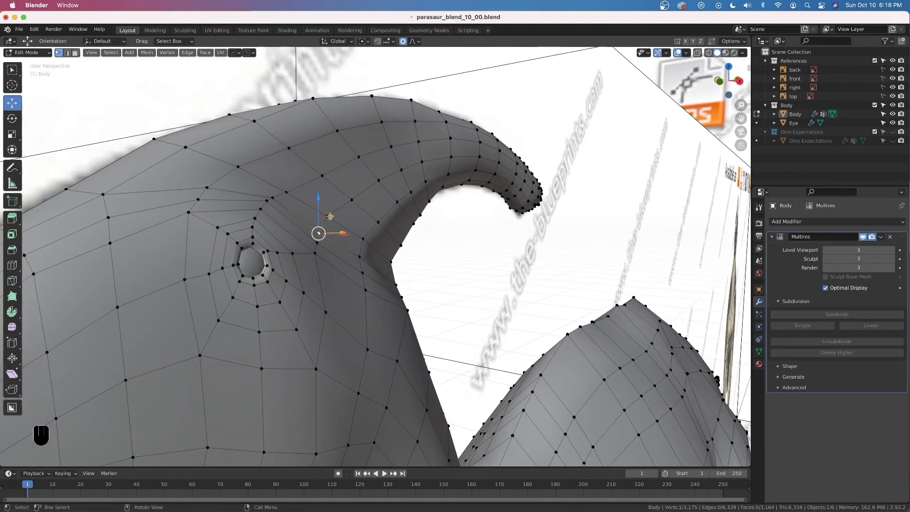
pyautogui.moveTo(321, 202)
pyautogui.mouseDown()
pyautogui.moveTo(322, 195)
pyautogui.moveTo(319, 206)
pyautogui.mouseUp()
pyautogui.hotkey('ctrl', 'z')
# Step: Move a vertex at the back of the head behind the eye about 0.0012 m in Z with proportional size 0.025
pyautogui.moveTo(359, 231); pyautogui.dragTo(361, 245)
pyautogui.click(362, 274)
pyautogui.scroll(-1, 338, 271)
pyautogui.moveTo(338, 272); pyautogui.dragTo(369, 281, button='middle')
# Step: Shift two vertices at the base of the crest outward in X by about 0.0012 m and 0.0003 m, with proportional size 0.033
pyautogui.press('KP_1')
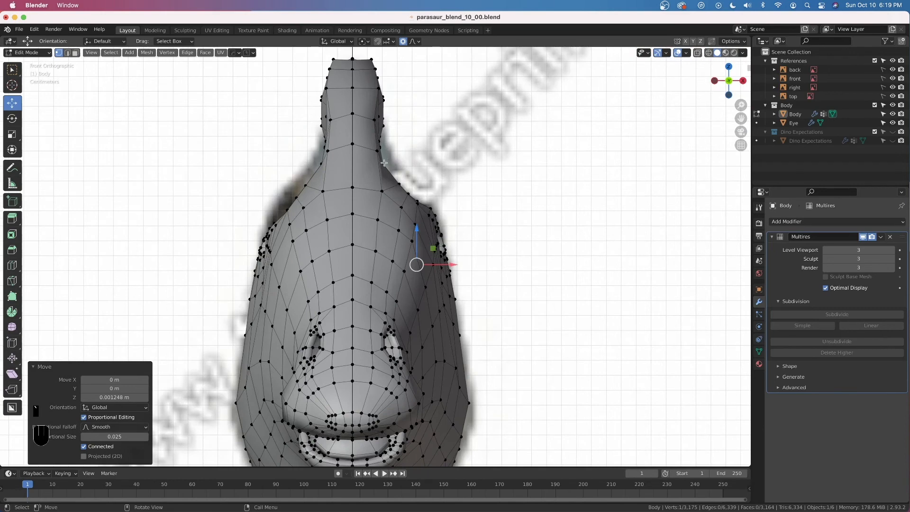
pyautogui.click(384, 162)
pyautogui.press('g')
pyautogui.scroll(-2, 409, 164)
pyautogui.click(394, 151)
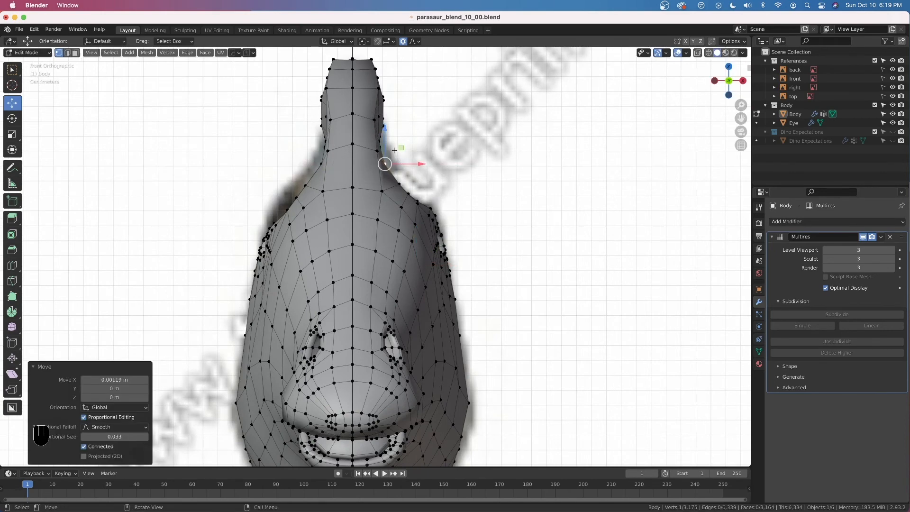
pyautogui.click(406, 182)
pyautogui.moveTo(423, 183); pyautogui.dragTo(424, 184)
# Step: Shift a two-vertex path at the crest base outward in X, and move the crest vertex above it outward about 0.0005 m
pyautogui.moveTo(399, 167); pyautogui.dragTo(329, 187, button='middle')
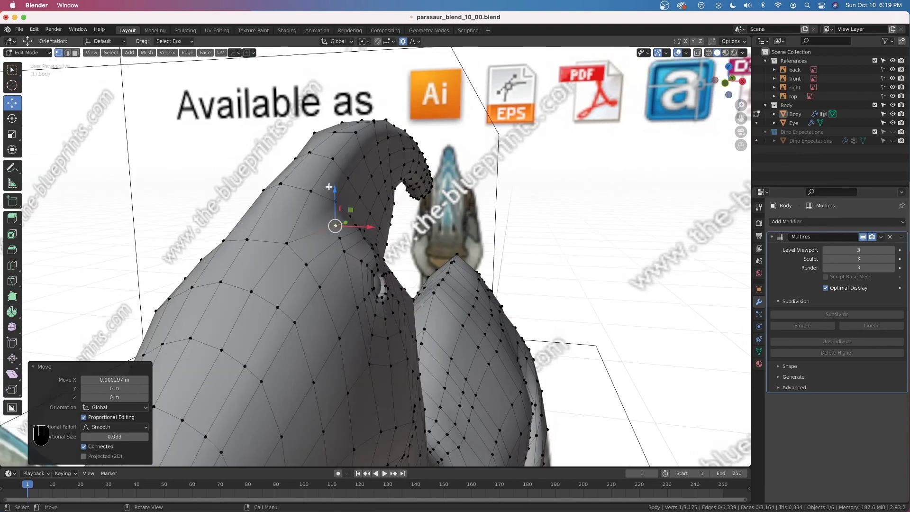
pyautogui.keyDown('ctrl'); pyautogui.click(351, 180); pyautogui.keyUp('ctrl')
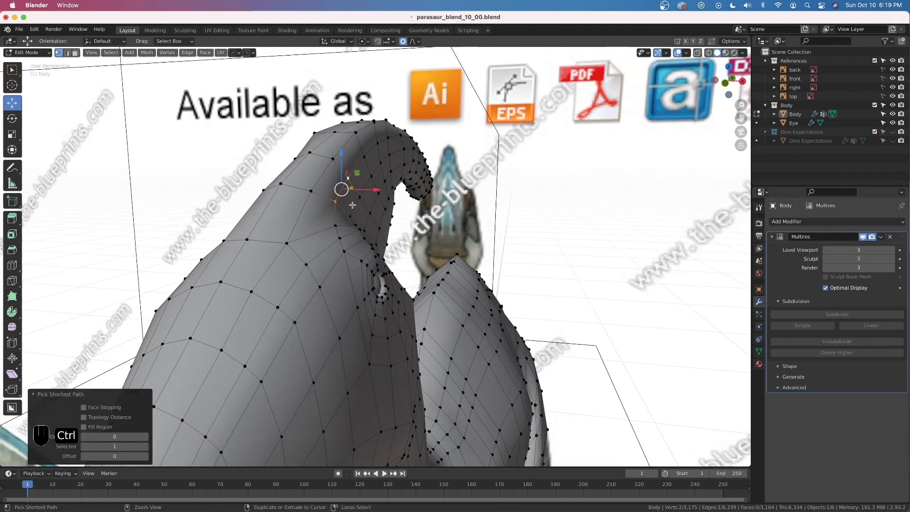
pyautogui.press('KP_1')
pyautogui.scroll(3, 419, 166)
pyautogui.moveTo(404, 134); pyautogui.dragTo(410, 134)
pyautogui.click(381, 90)
pyautogui.moveTo(401, 91); pyautogui.dragTo(402, 91)
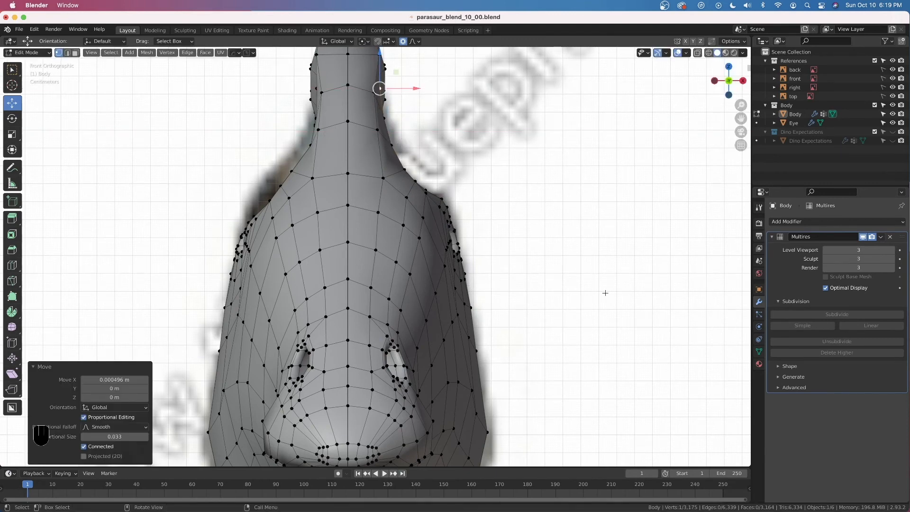
# Step: Move the outer vertex at the back of the jaw about 0.0013 m in X to match the front reference silhouette
pyautogui.keyDown('shift'); pyautogui.moveTo(513, 381); pyautogui.dragTo(516, 262, button='middle'); pyautogui.keyUp('shift')
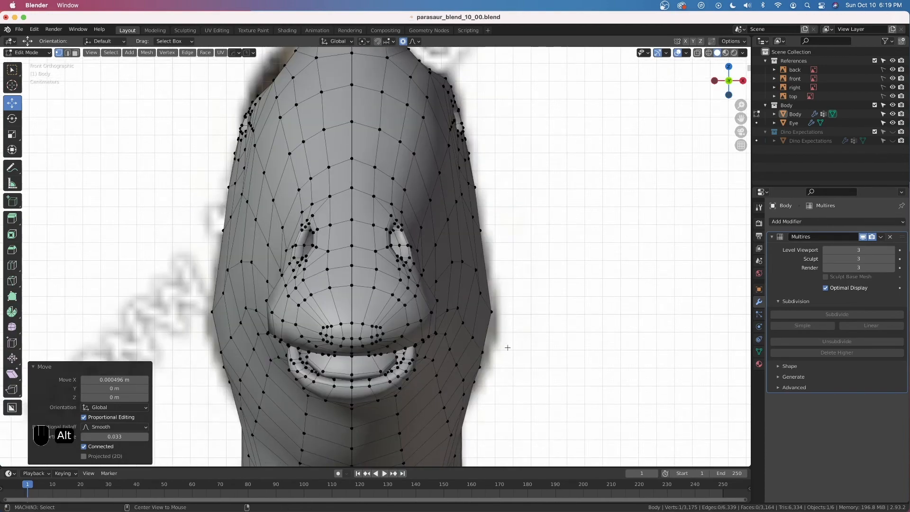
pyautogui.hotkey('alt', 'z')
pyautogui.hotkey('alt', 'z')
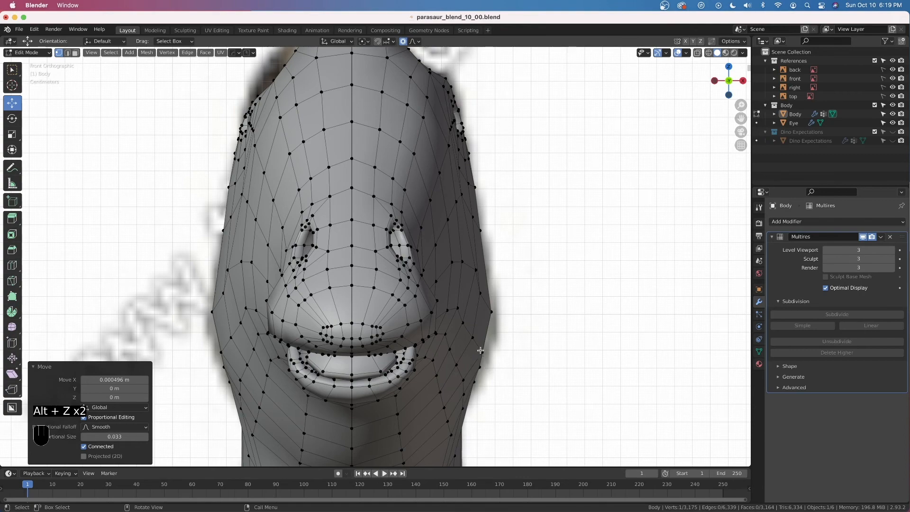
pyautogui.scroll(-3, 488, 405)
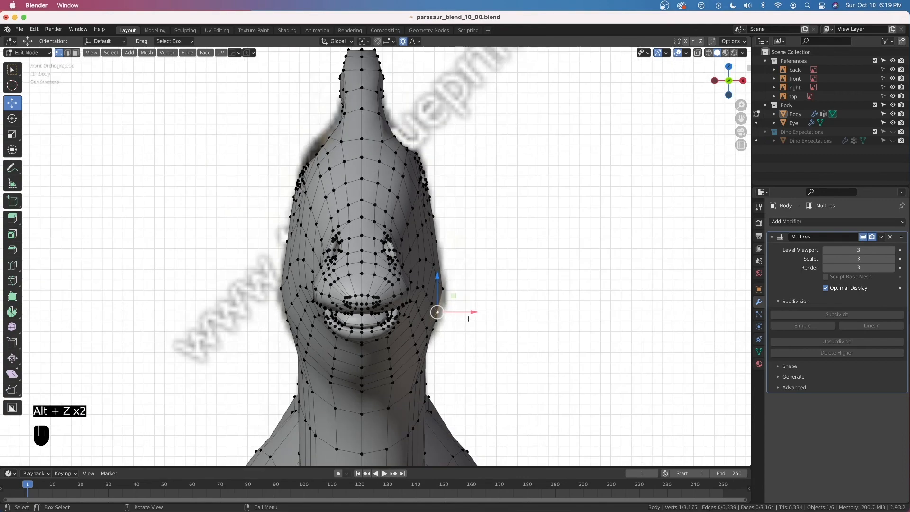
pyautogui.moveTo(473, 312); pyautogui.dragTo(465, 325)
pyautogui.click(435, 320)
pyautogui.scroll(-1, 466, 325)
# Step: Select a path of four vertices behind the jaw and try shifting it along X in Front view
pyautogui.moveTo(465, 325); pyautogui.dragTo(349, 279, button='middle')
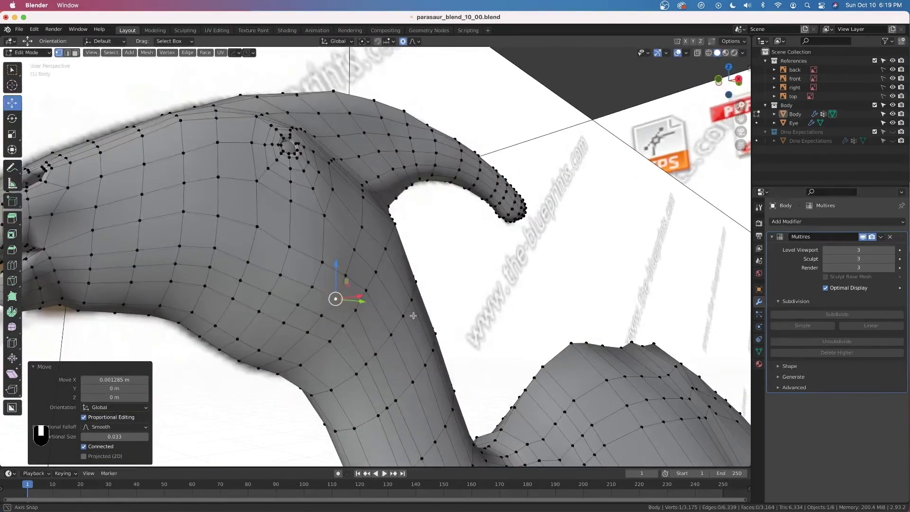
pyautogui.click(345, 275)
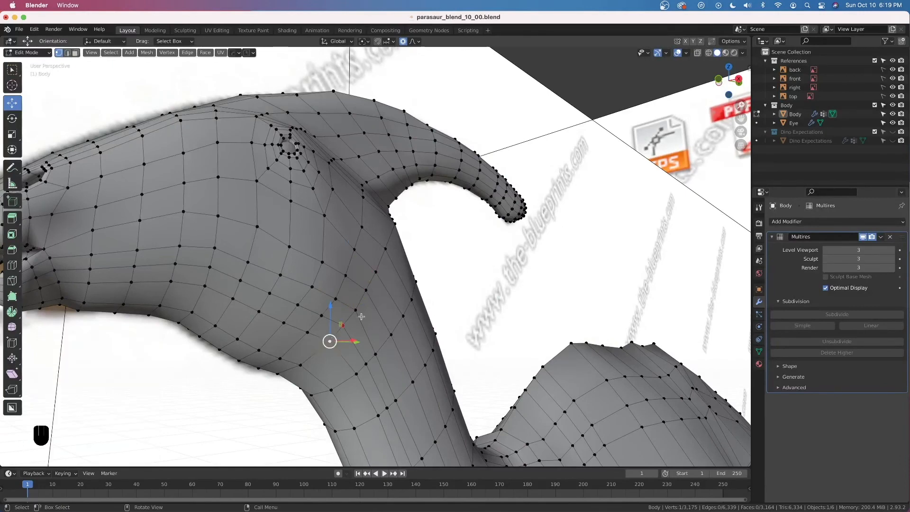
pyautogui.keyDown('ctrl'); pyautogui.click(329, 342); pyautogui.keyUp('ctrl')
pyautogui.press('KP_1')
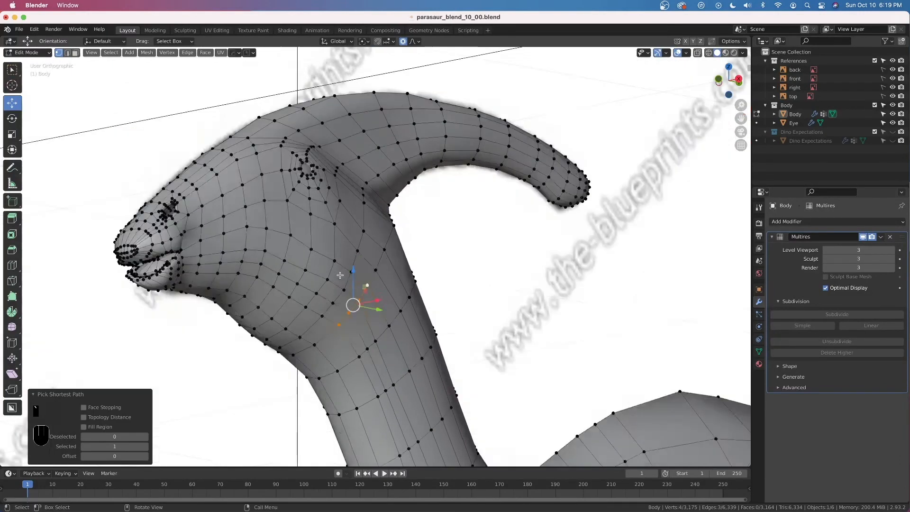
pyautogui.moveTo(446, 322); pyautogui.dragTo(448, 321)
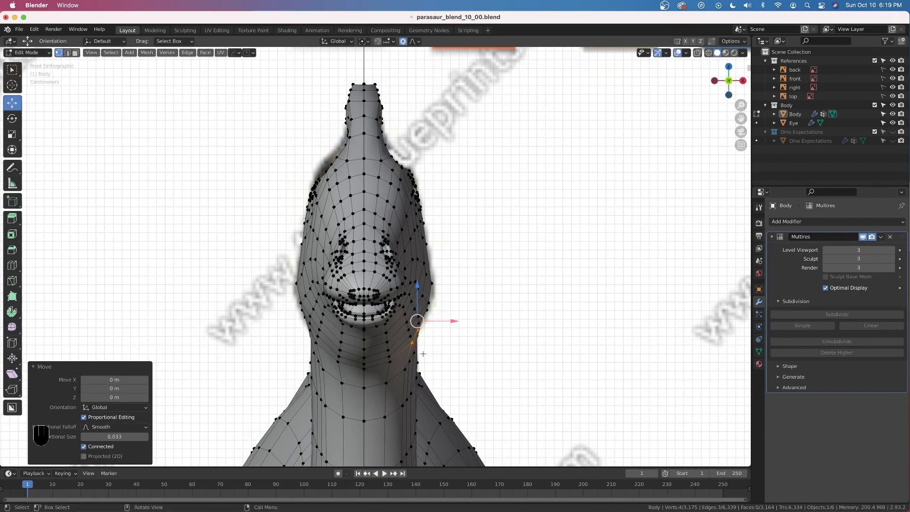
# Step: Adjust the outer cheek vertices along X in Front view to fit the widest part of the reference head
pyautogui.moveTo(461, 348); pyautogui.dragTo(352, 338, button='middle')
pyautogui.press('`')
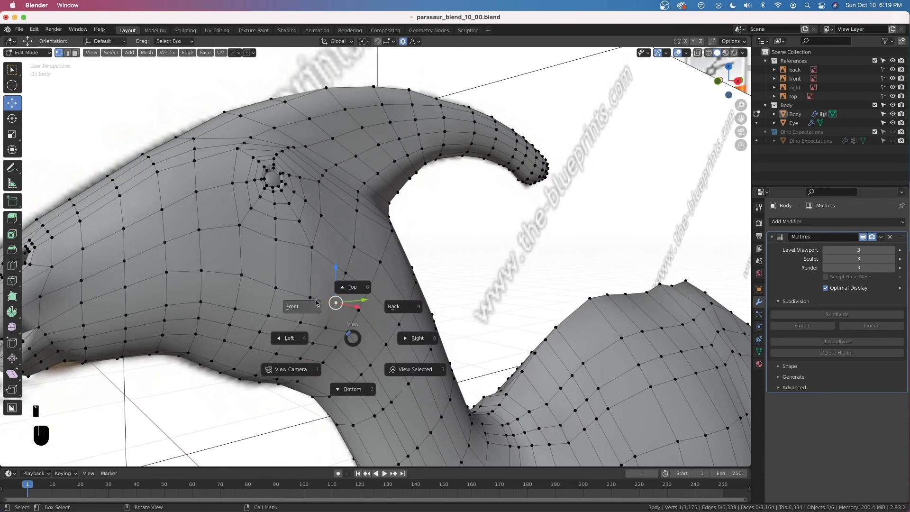
pyautogui.click(316, 303)
pyautogui.moveTo(453, 292); pyautogui.dragTo(433, 288)
pyautogui.click(430, 284)
pyautogui.click(451, 284)
# Step: Select the entire body mesh and symmetrize it from +X to -X
pyautogui.press('a')
pyautogui.press('a')
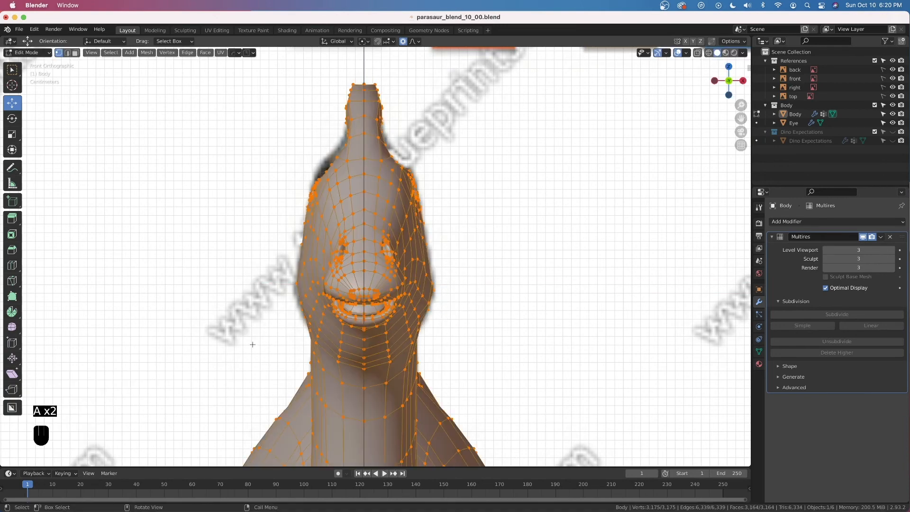
pyautogui.press('q')
pyautogui.moveTo(236, 349)
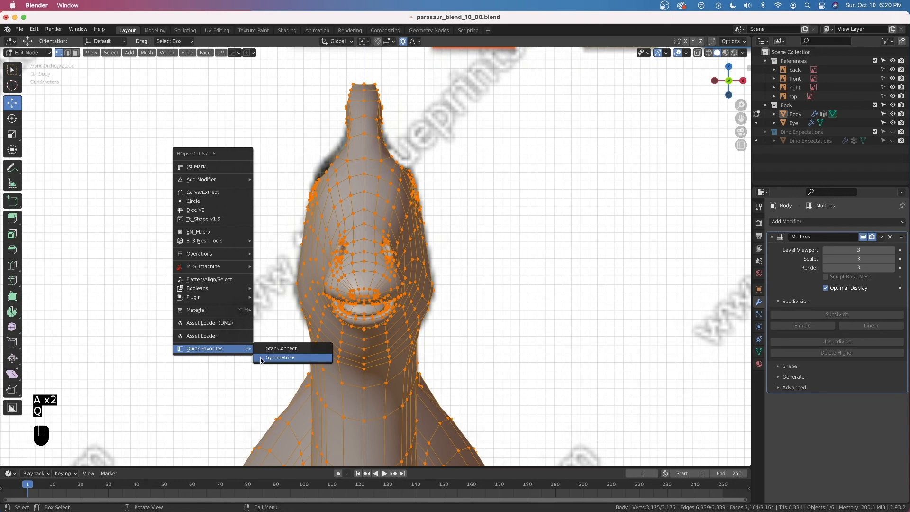
pyautogui.click(262, 359)
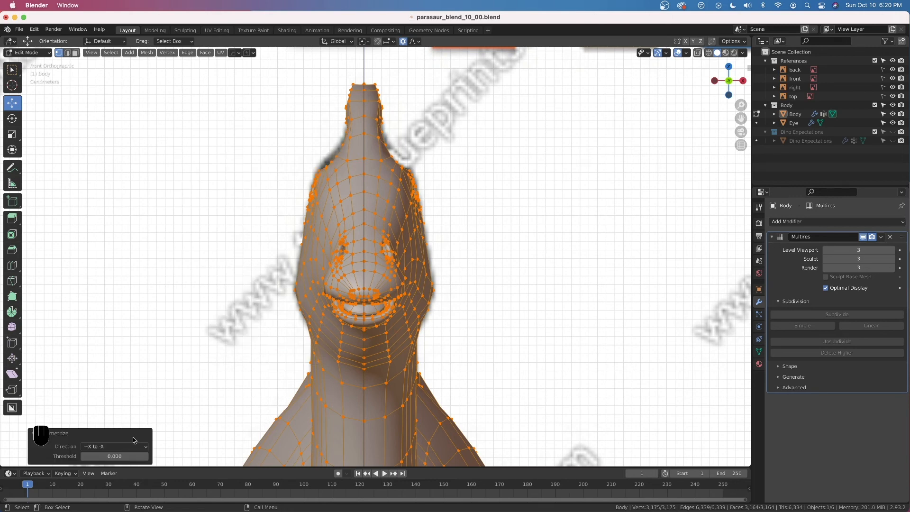
# Step: Try the -X to +X symmetrize direction, and set the direction back to +X to -X
pyautogui.click(123, 446)
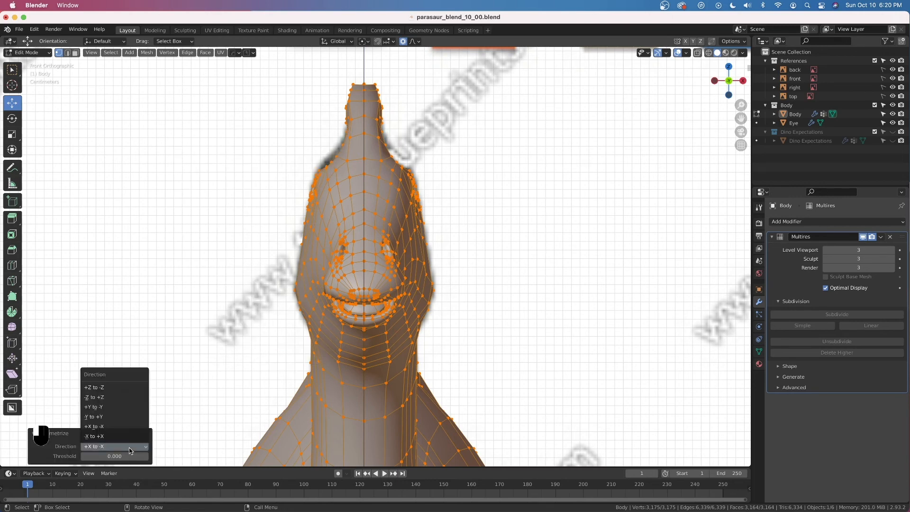
pyautogui.click(118, 436)
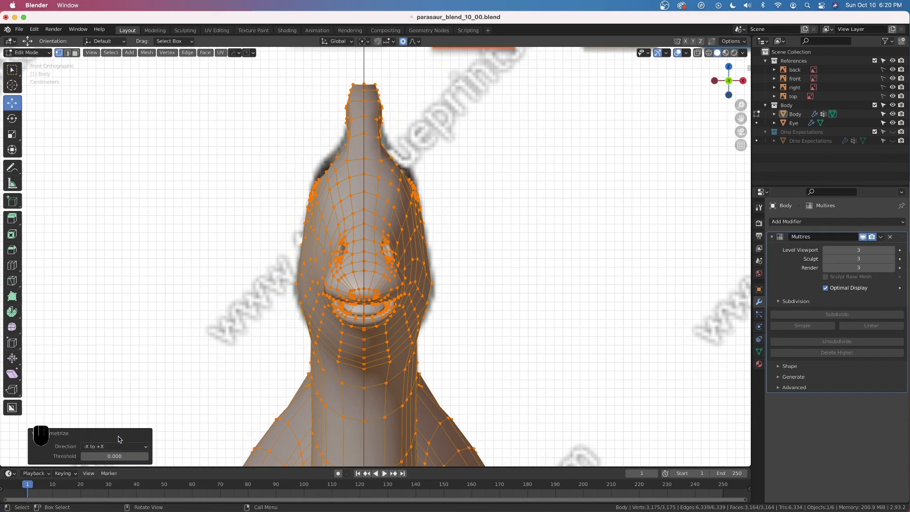
pyautogui.click(115, 446)
pyautogui.click(112, 436)
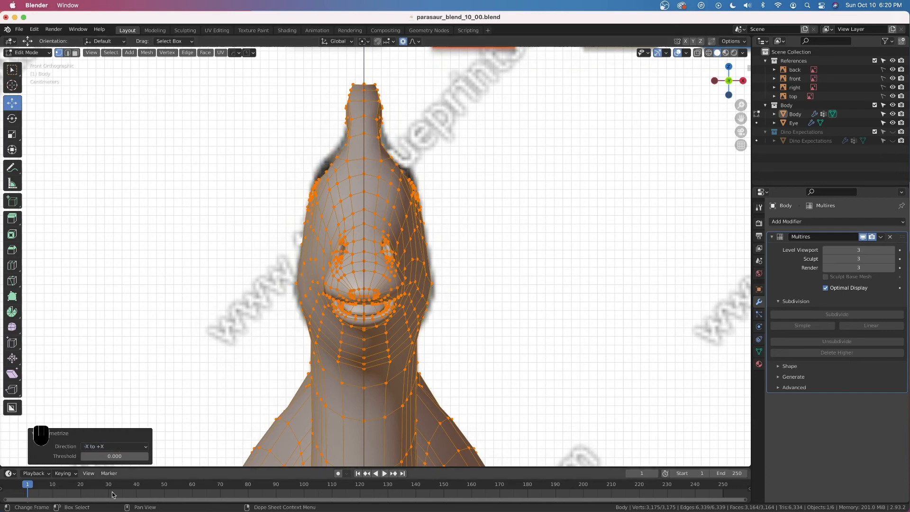
pyautogui.click(106, 447)
pyautogui.click(104, 426)
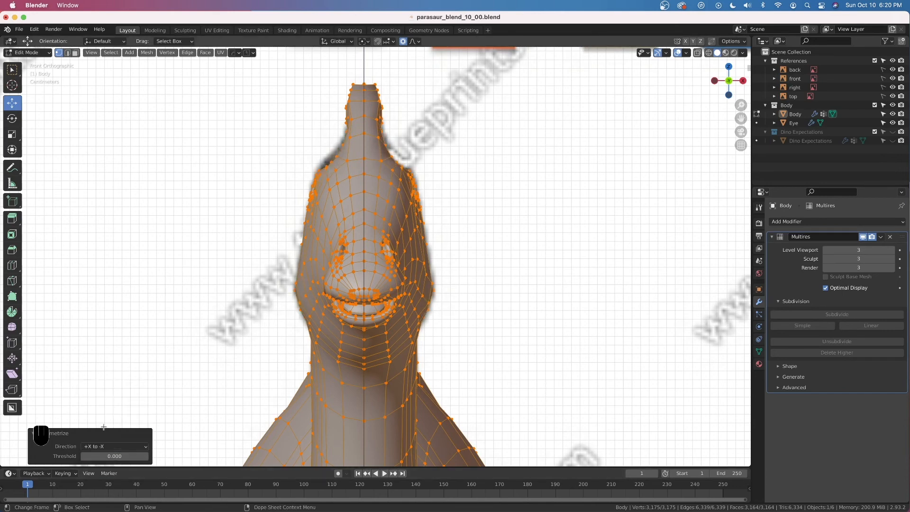
# Step: Raise the outline vertex at the base of the crest along Z in Front view, using a small proportional falloff
pyautogui.click(452, 163)
pyautogui.scroll(1, 454, 183)
pyautogui.keyDown('shift'); pyautogui.moveTo(434, 178); pyautogui.dragTo(436, 243, button='middle'); pyautogui.keyUp('shift')
pyautogui.scroll(2, 437, 281)
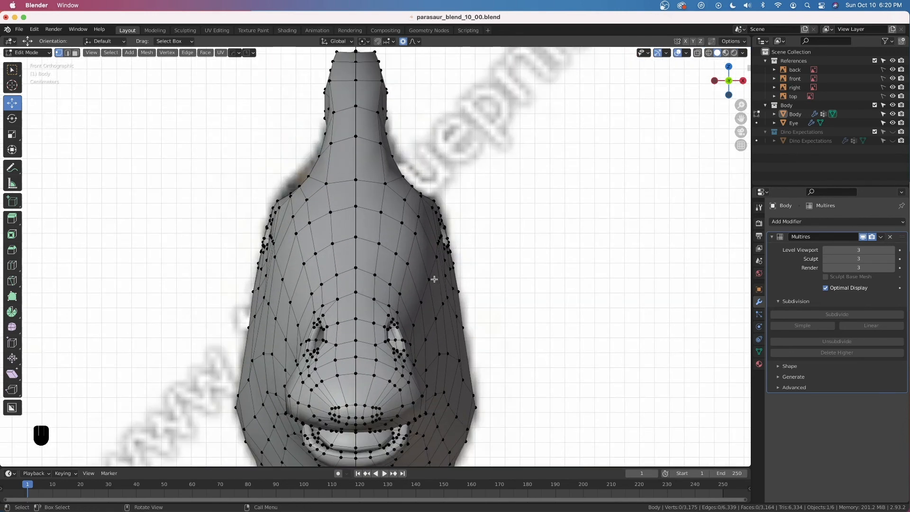
pyautogui.click(301, 186)
pyautogui.moveTo(300, 158); pyautogui.dragTo(300, 155)
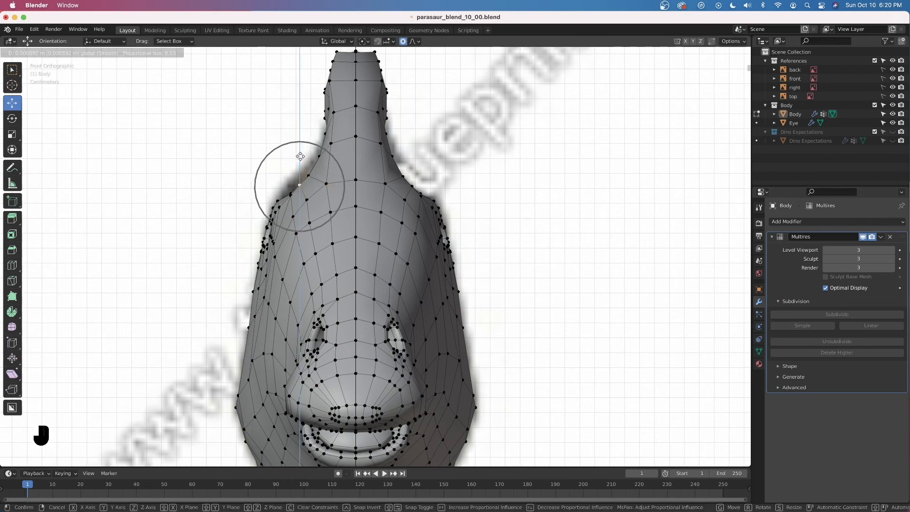
pyautogui.click(300, 156)
pyautogui.moveTo(299, 180); pyautogui.dragTo(302, 145)
pyautogui.scroll(-3, 300, 147)
pyautogui.click(300, 145)
# Step: Add the neighbouring crest-base vertex and raise both about 0.0048 m along Z in Front view with a proportional size of 0.013
pyautogui.moveTo(299, 145); pyautogui.dragTo(410, 186, button='middle')
pyautogui.keyDown('shift'); pyautogui.click(406, 191); pyautogui.keyUp('shift')
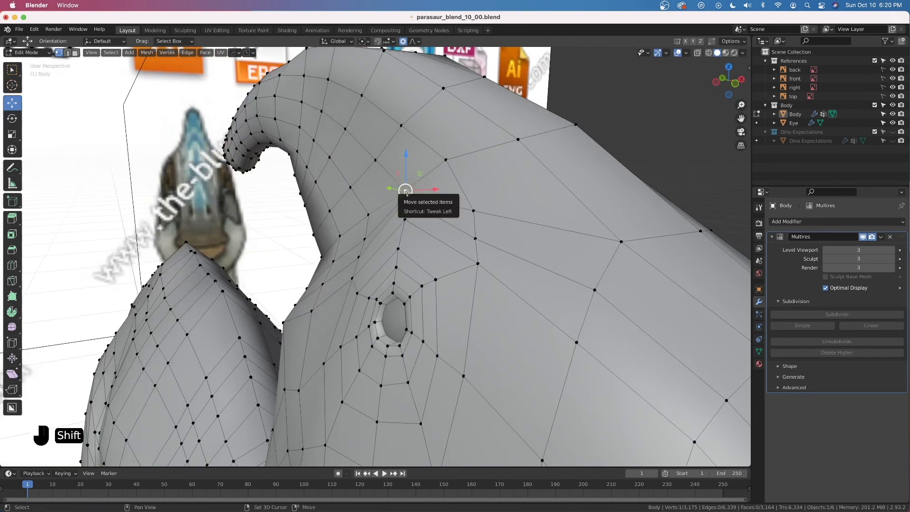
pyautogui.press('`')
pyautogui.click(365, 162)
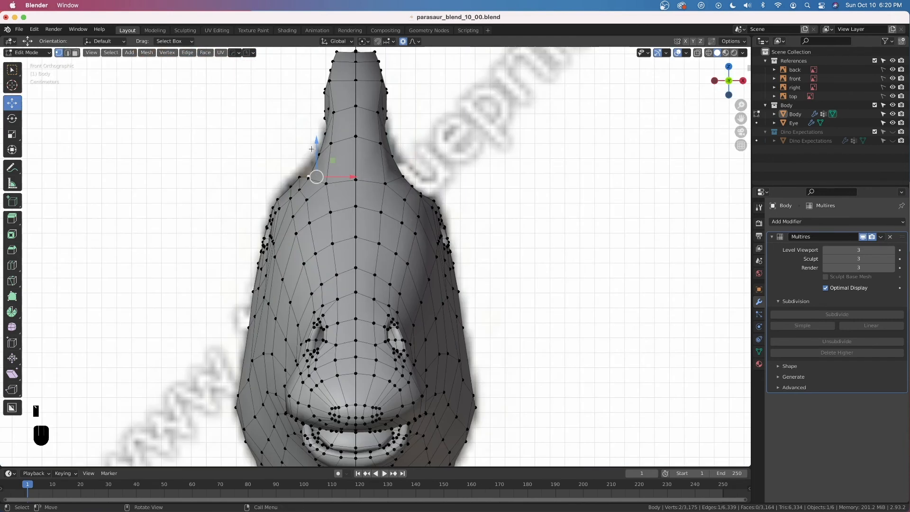
pyautogui.press('g')
pyautogui.scroll(3, 314, 143)
pyautogui.scroll(2, 315, 140)
pyautogui.scroll(3, 315, 137)
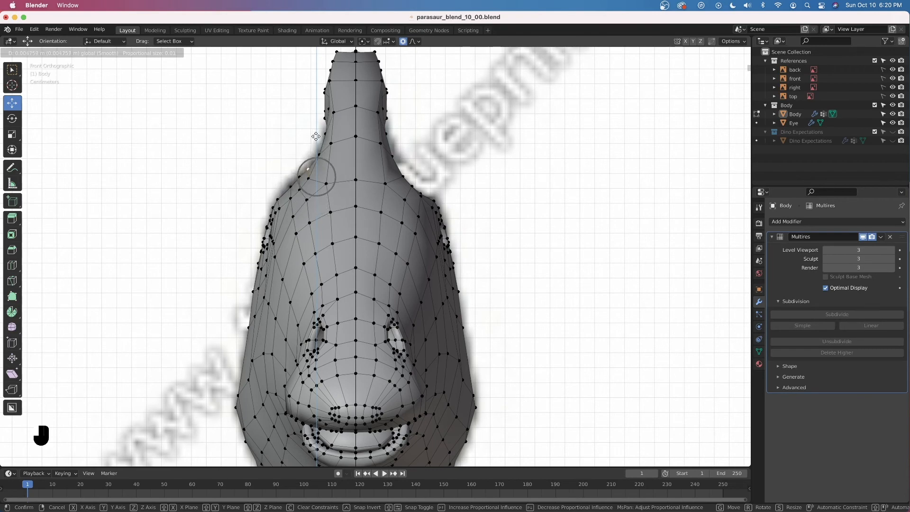
pyautogui.click(316, 137)
# Step: Raise one vertex of the crest-base pair slightly along Z on its own, and select the adjacent vertex toward the crest
pyautogui.moveTo(316, 136); pyautogui.dragTo(347, 156, button='middle')
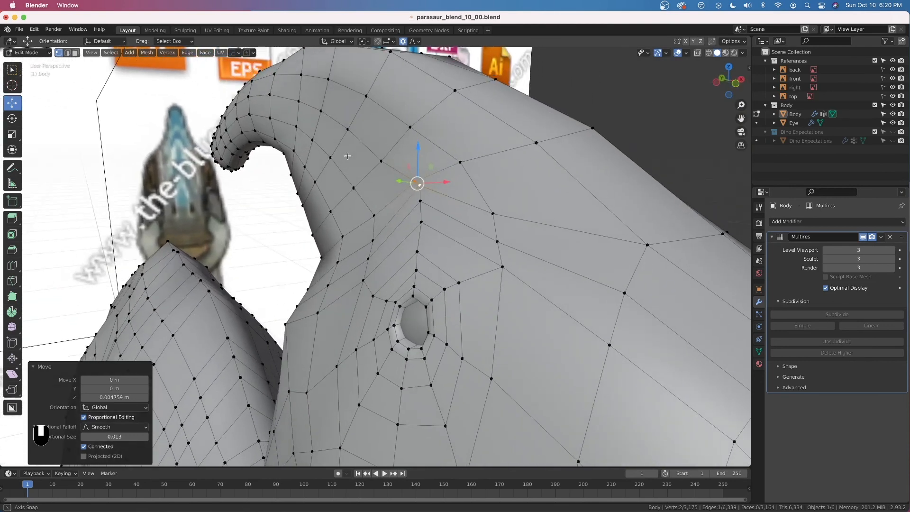
pyautogui.click(409, 177)
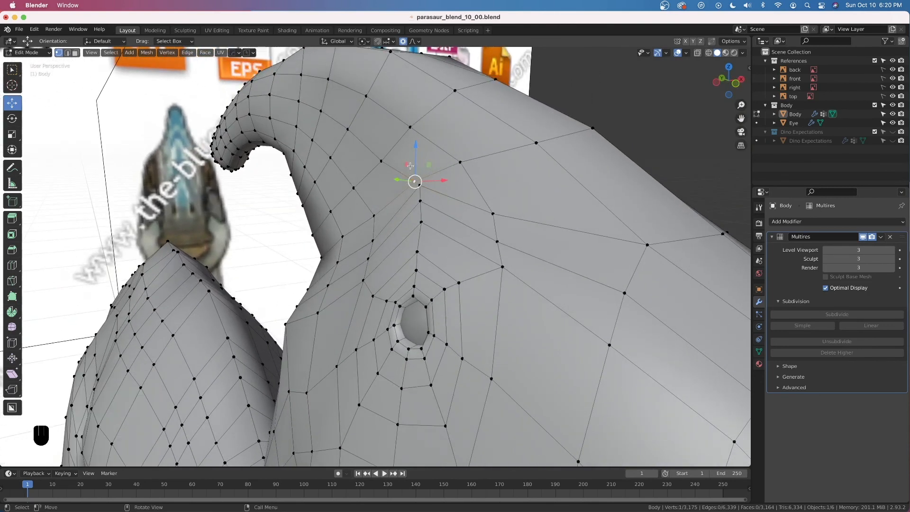
pyautogui.moveTo(414, 156); pyautogui.dragTo(412, 153)
pyautogui.click(385, 161)
# Step: Try raising the adjacent crest vertex along Z in Front view
pyautogui.press('KP_1')
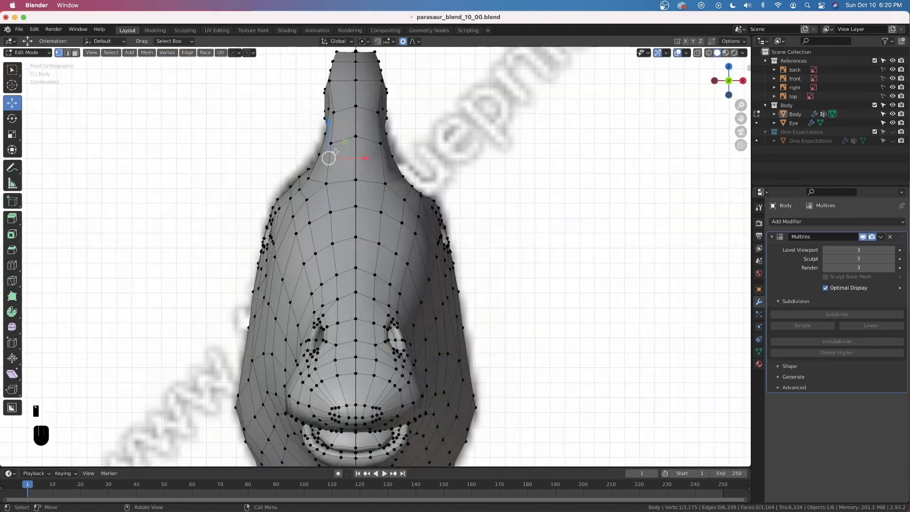
pyautogui.moveTo(329, 134); pyautogui.dragTo(329, 118)
pyautogui.press('super+z')
# Step: Select a path of three vertices at the crest base and move it -0.001446 m along Z with a proportional size of 0.015
pyautogui.moveTo(324, 145); pyautogui.dragTo(333, 201, button='middle')
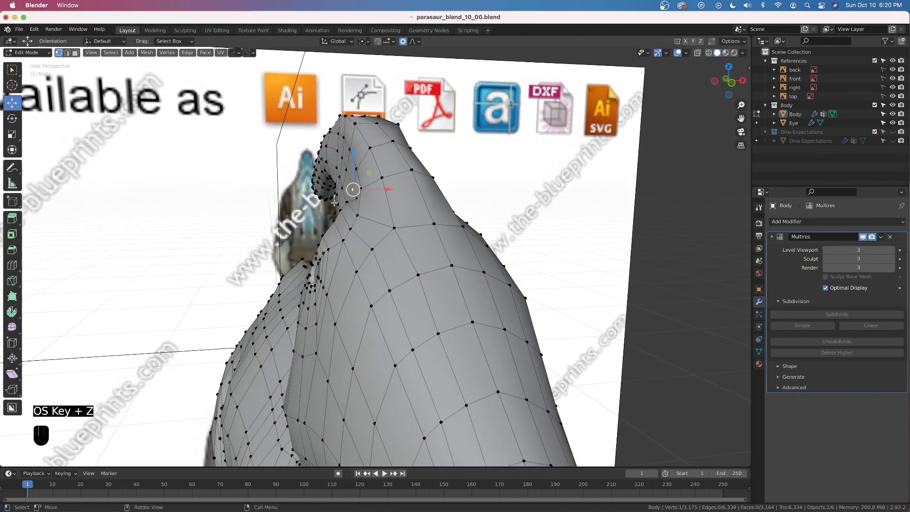
pyautogui.keyDown('ctrl'); pyautogui.click(334, 220); pyautogui.keyUp('ctrl')
pyautogui.press('`')
pyautogui.click(311, 209)
pyautogui.scroll(2, 298, 190)
pyautogui.keyDown('shift'); pyautogui.moveTo(283, 167); pyautogui.dragTo(329, 188, button='middle'); pyautogui.keyUp('shift')
pyautogui.scroll(2, 329, 188)
pyautogui.moveTo(328, 138); pyautogui.dragTo(332, 141)
pyautogui.scroll(-2, 350, 166)
pyautogui.moveTo(374, 178); pyautogui.dragTo(502, 261, button='middle')
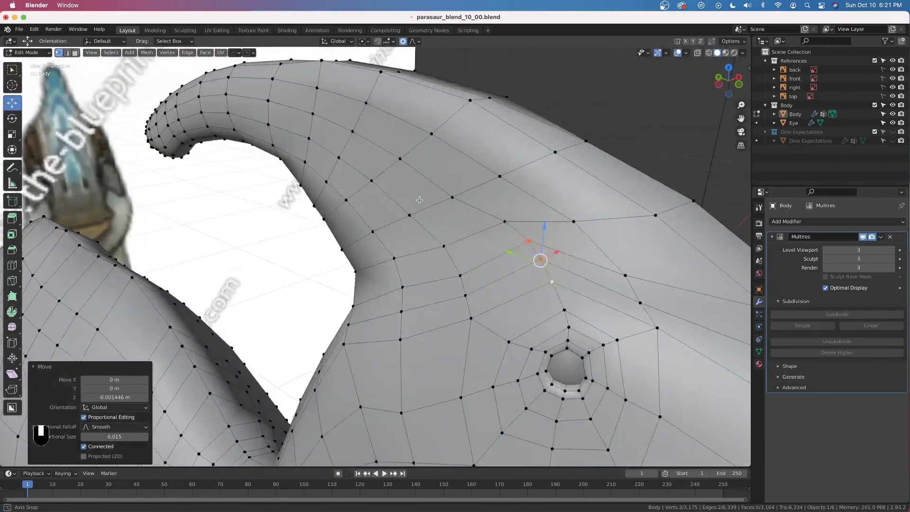
# Step: Slide the lowest vertex of the crest-base path along its edge toward the eye
pyautogui.click(552, 282)
pyautogui.press('g')
pyautogui.press('g')
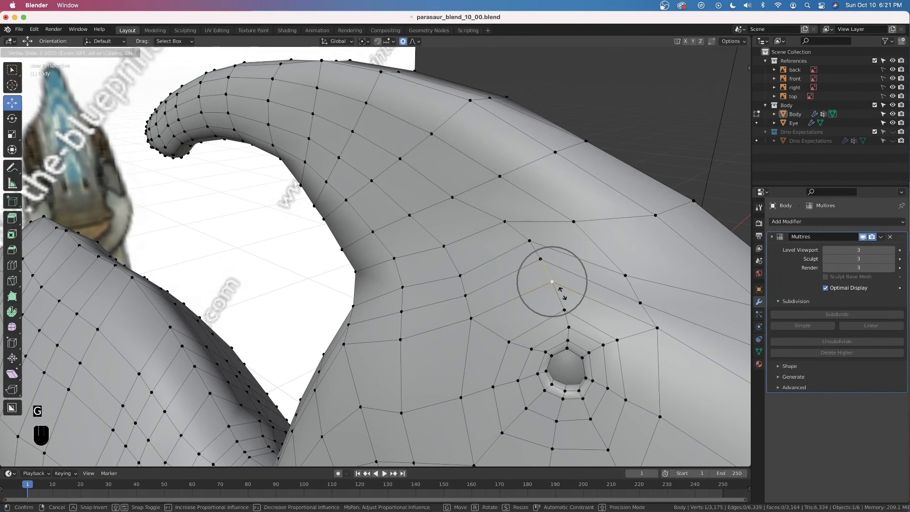
pyautogui.click(562, 295)
# Step: Turn off proportional editing and slide the next two crest-base vertices toward the eye, the last one by a factor of 0.344
pyautogui.click(541, 262)
pyautogui.press('o')
pyautogui.press('g')
pyautogui.press('g')
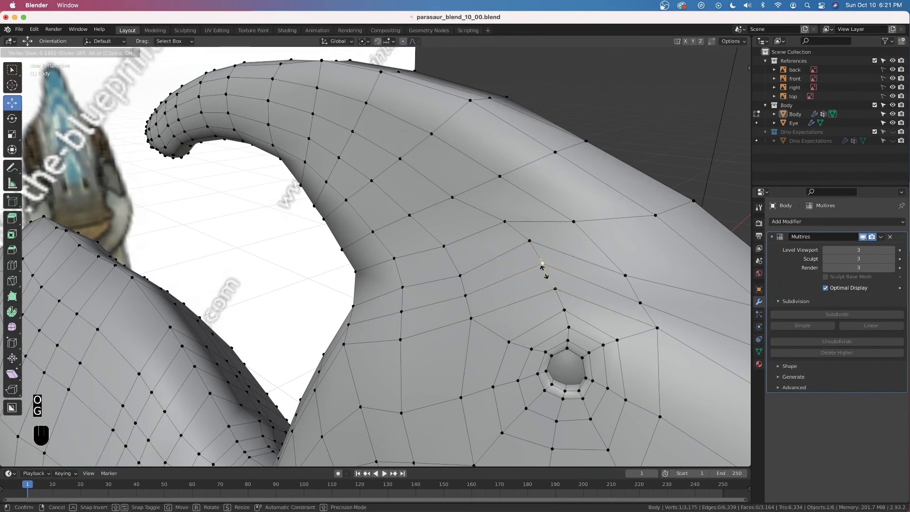
pyautogui.click(536, 251)
pyautogui.press('g')
pyautogui.press('g')
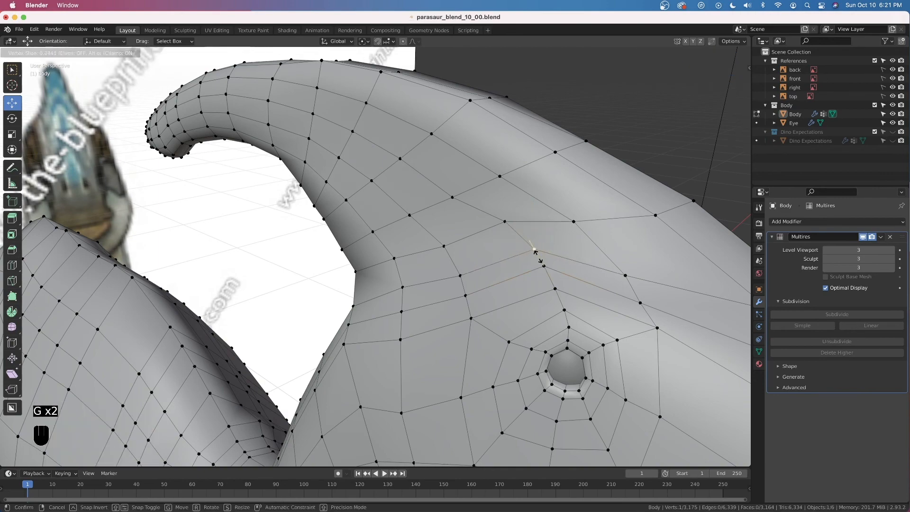
pyautogui.click(536, 256)
# Step: Adjust the brow outline vertices beside the crest in Front view, shifting the outermost -0.000826 m along X with proportional editing
pyautogui.moveTo(536, 256); pyautogui.dragTo(330, 278, button='middle')
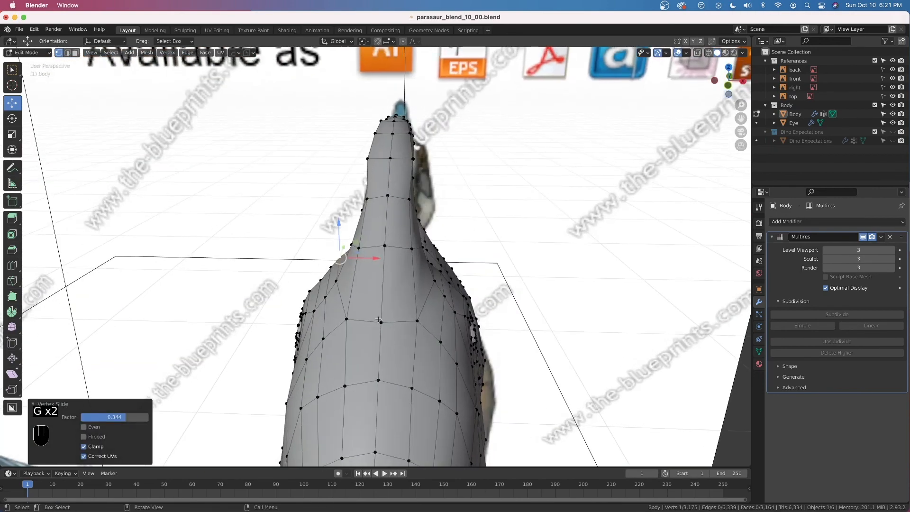
pyautogui.press('KP_1')
pyautogui.scroll(2, 329, 245)
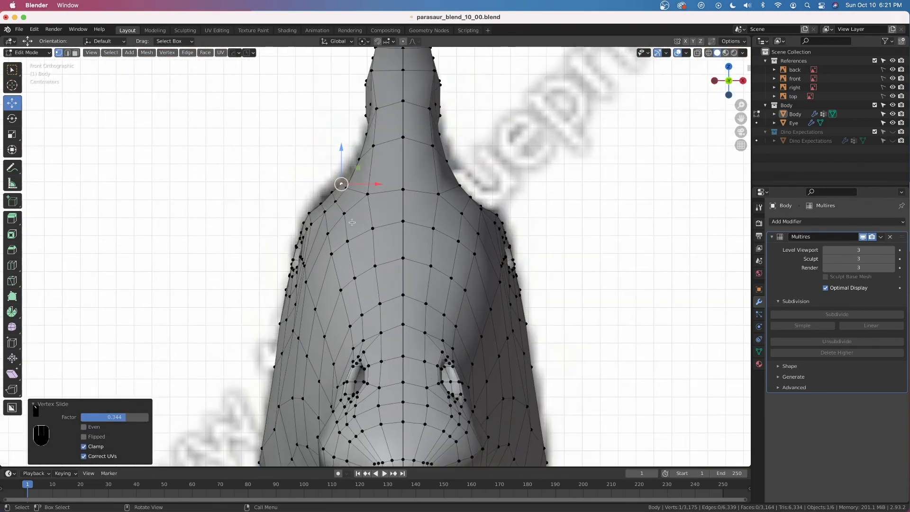
pyautogui.moveTo(384, 226); pyautogui.dragTo(445, 221, button='middle')
pyautogui.press('`')
pyautogui.click(415, 238)
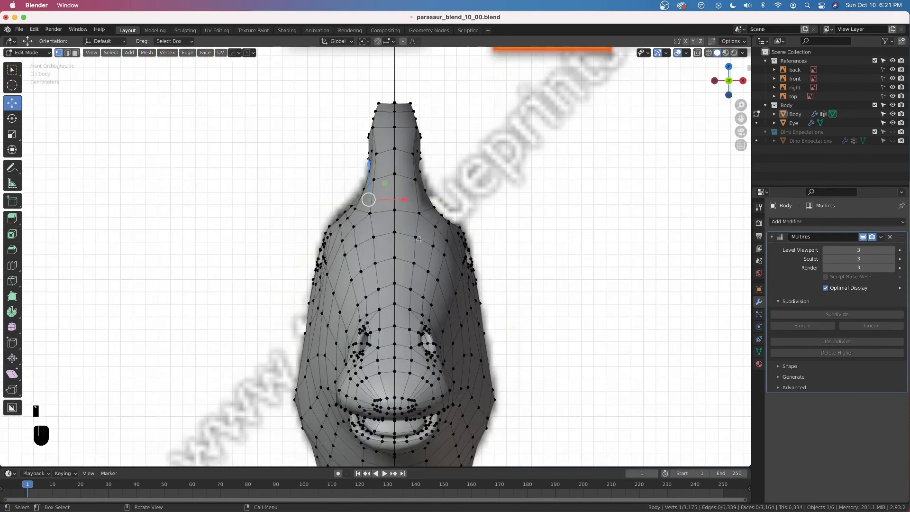
pyautogui.scroll(3, 412, 237)
pyautogui.keyDown('shift'); pyautogui.moveTo(404, 201); pyautogui.dragTo(451, 271, button='middle'); pyautogui.keyUp('shift')
pyautogui.moveTo(451, 235); pyautogui.dragTo(384, 262)
pyautogui.press('super+z')
pyautogui.click(373, 249)
pyautogui.click(362, 264)
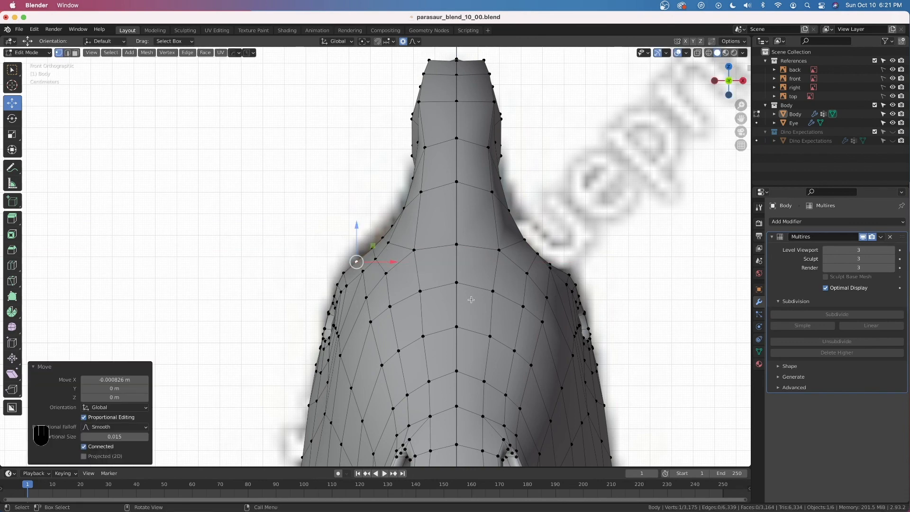
# Step: Select the whole body mesh and symmetrize it from -X to +X
pyautogui.press('a')
pyautogui.press('a')
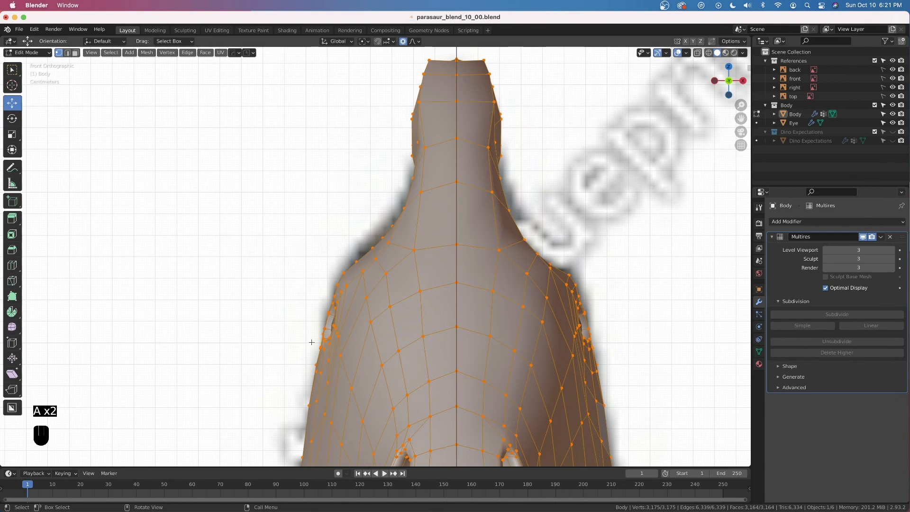
pyautogui.press('q')
pyautogui.click(358, 330)
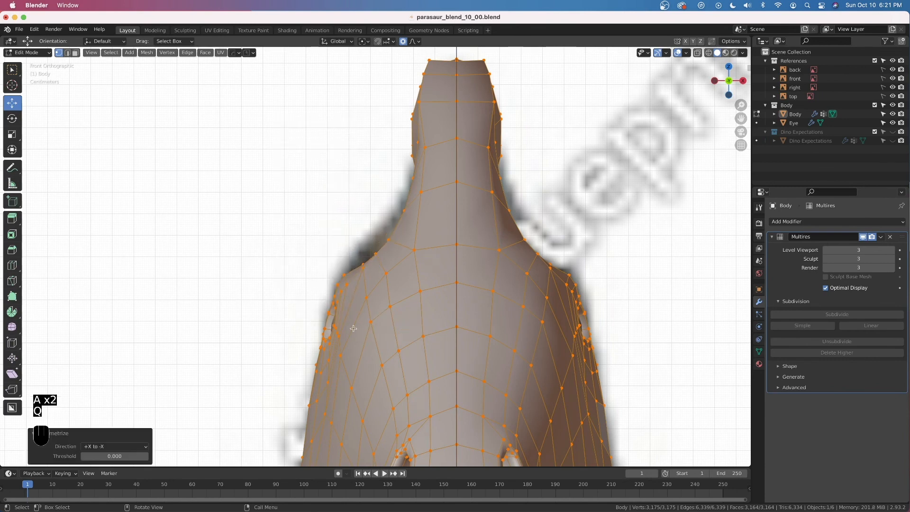
pyautogui.click(97, 446)
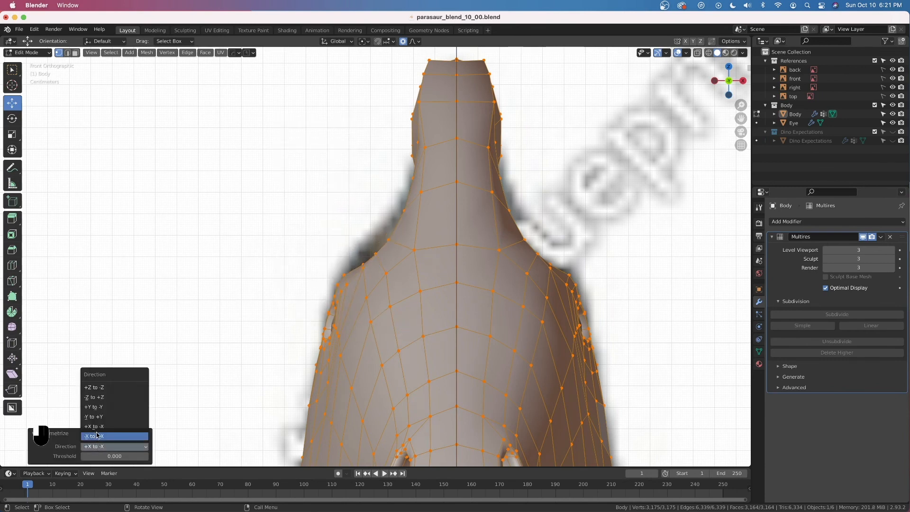
pyautogui.click(98, 436)
pyautogui.scroll(-3, 557, 309)
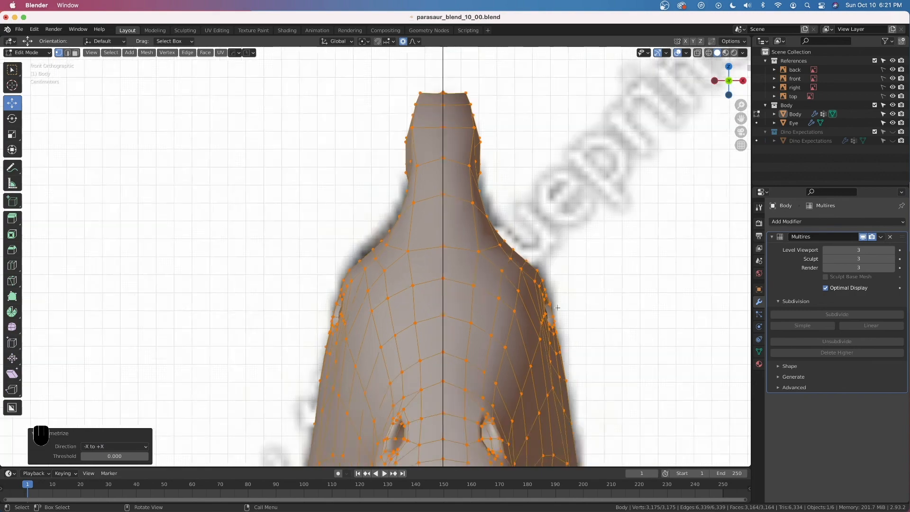
# Step: Switch to editing the Eye mesh and raise it about 0.001 m along Z in Right view to fit the socket
pyautogui.press('Tab')
pyautogui.moveTo(548, 314); pyautogui.dragTo(513, 318, button='middle')
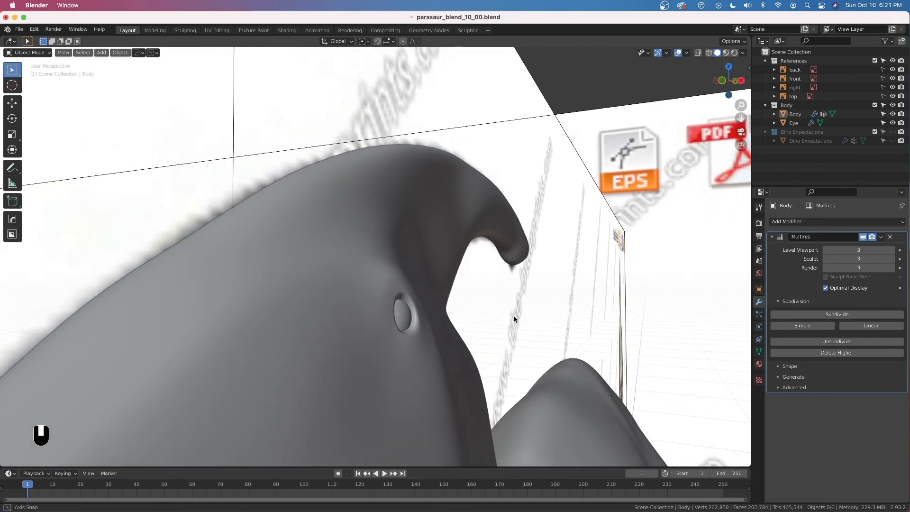
pyautogui.click(408, 320)
pyautogui.press('Tab')
pyautogui.moveTo(408, 321); pyautogui.dragTo(389, 333, button='middle')
pyautogui.press('`')
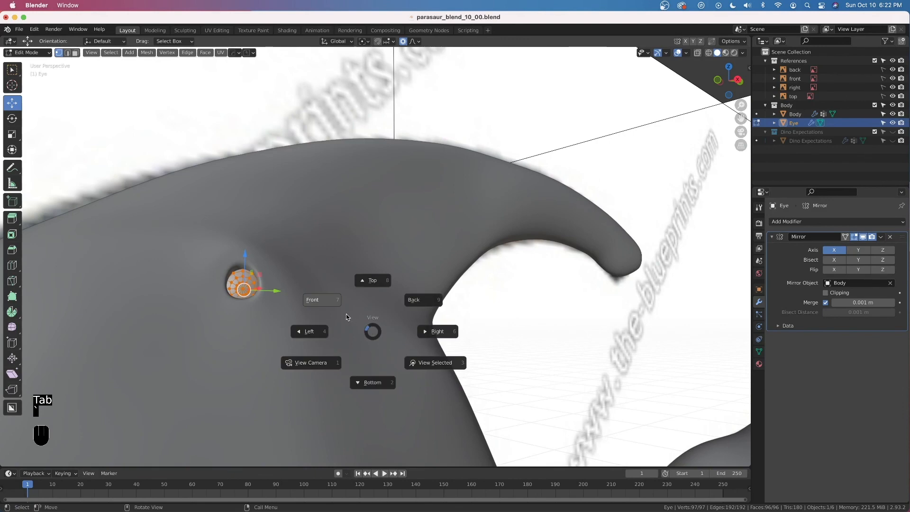
pyautogui.click(428, 331)
pyautogui.keyDown('shift'); pyautogui.moveTo(311, 276); pyautogui.dragTo(476, 267, button='middle'); pyautogui.keyUp('shift')
pyautogui.scroll(4, 355, 304)
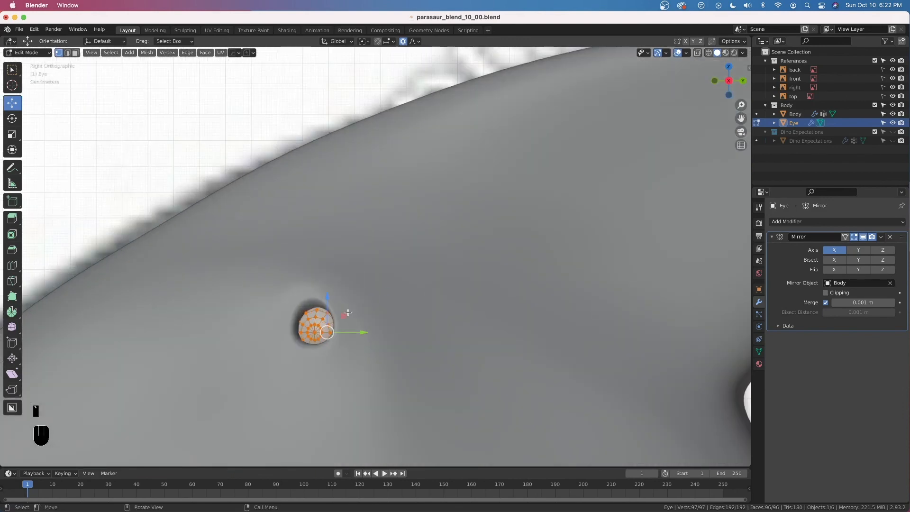
pyautogui.keyDown('shift'); pyautogui.moveTo(352, 316); pyautogui.dragTo(399, 261, button='middle'); pyautogui.keyUp('shift')
pyautogui.scroll(4, 399, 263)
pyautogui.moveTo(384, 263); pyautogui.dragTo(379, 254)
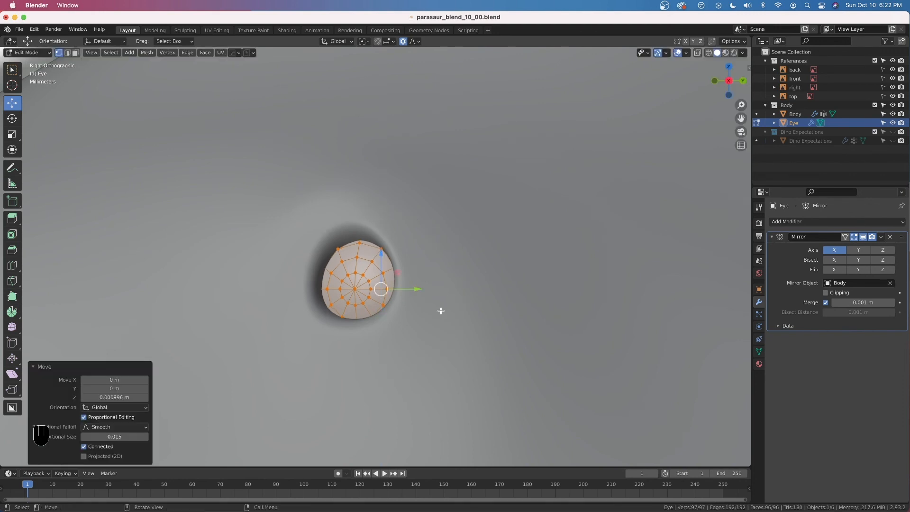
# Step: Rotate the eye -3.86° about the global Z axis and return to Object Mode
pyautogui.press('r')
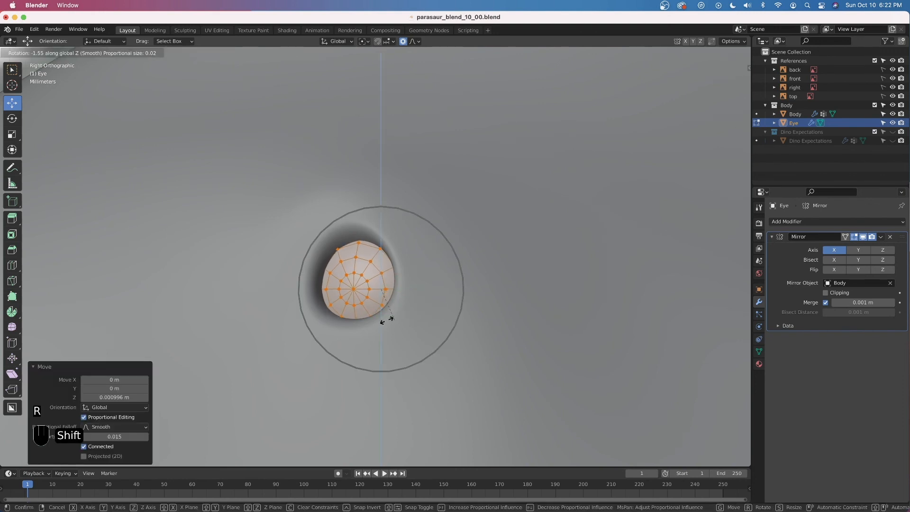
pyautogui.click(350, 321)
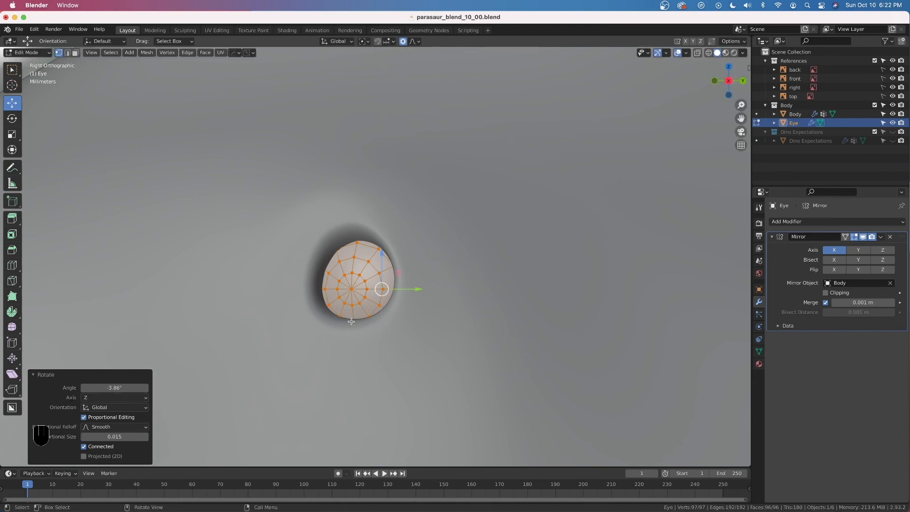
pyautogui.scroll(-8, 353, 327)
pyautogui.press('Tab')
pyautogui.scroll(-3, 356, 341)
# Step: Switch from the Eye to editing the Body mesh in Right view
pyautogui.moveTo(355, 340); pyautogui.dragTo(418, 351, button='middle')
pyautogui.scroll(3, 418, 351)
pyautogui.press('`')
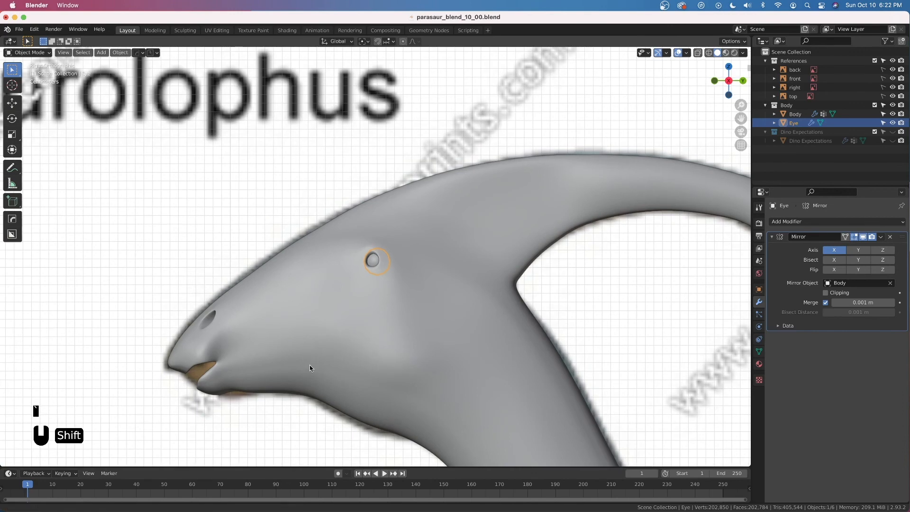
pyautogui.keyDown('shift'); pyautogui.moveTo(309, 365); pyautogui.dragTo(351, 273, button='middle'); pyautogui.keyUp('shift')
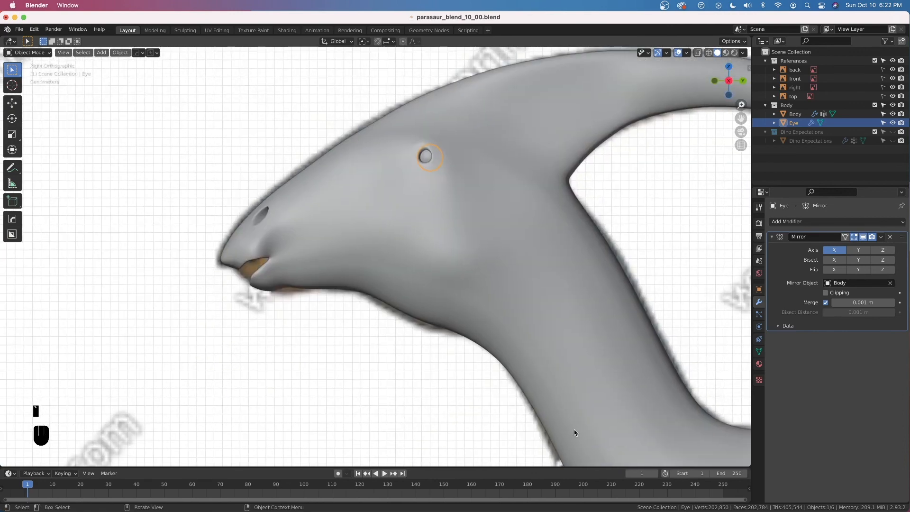
pyautogui.press('Tab')
pyautogui.press('Tab')
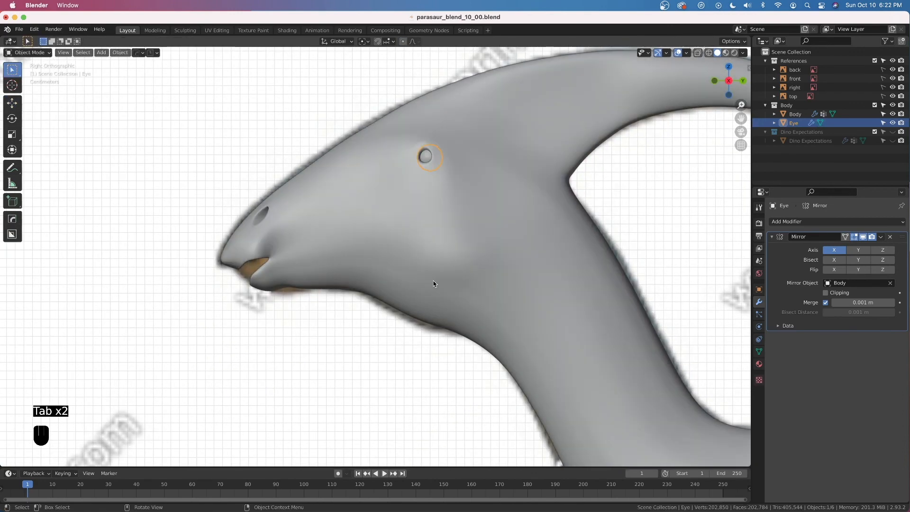
pyautogui.click(433, 281)
pyautogui.press('Tab')
pyautogui.scroll(2, 440, 296)
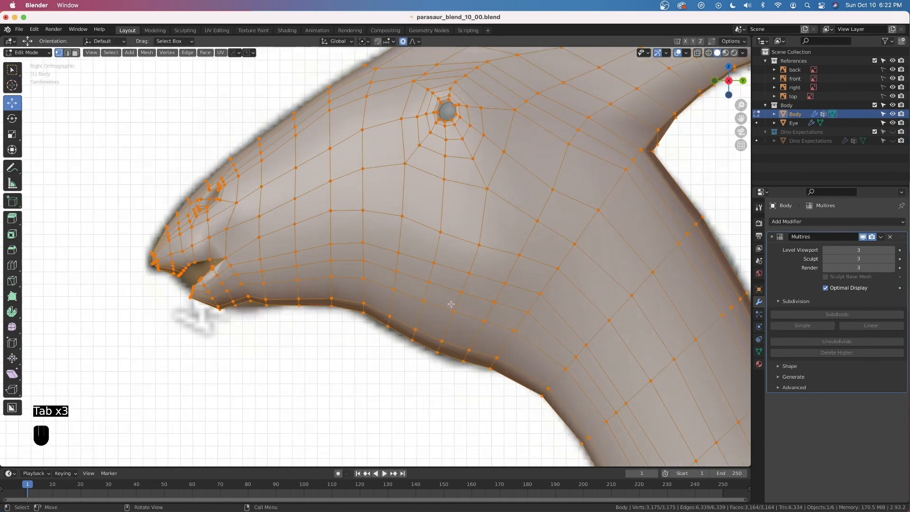
# Step: Select the edge path on the body running from the lower jaw along the throat to the base of the neck
pyautogui.click(244, 287)
pyautogui.scroll(-3, 240, 285)
pyautogui.keyDown('shift'); pyautogui.moveTo(570, 435); pyautogui.dragTo(500, 251, button='middle'); pyautogui.keyUp('shift')
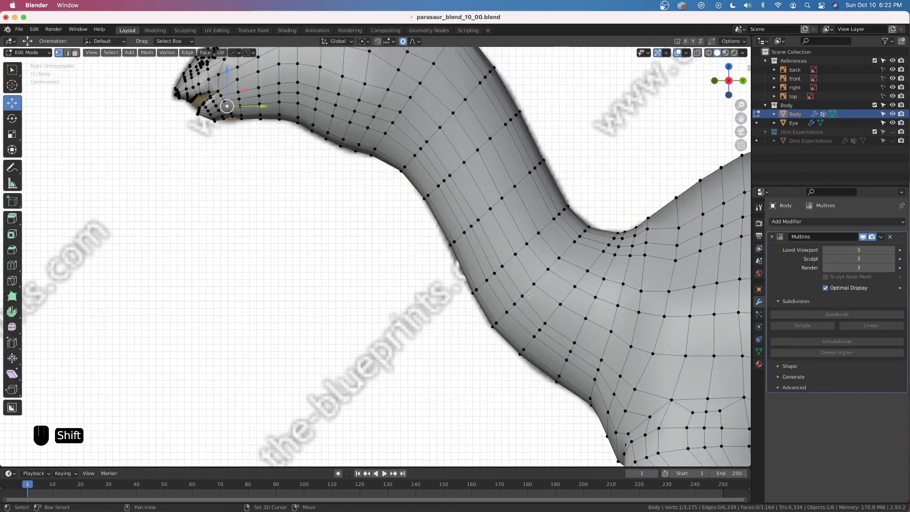
pyautogui.press('ctrl')
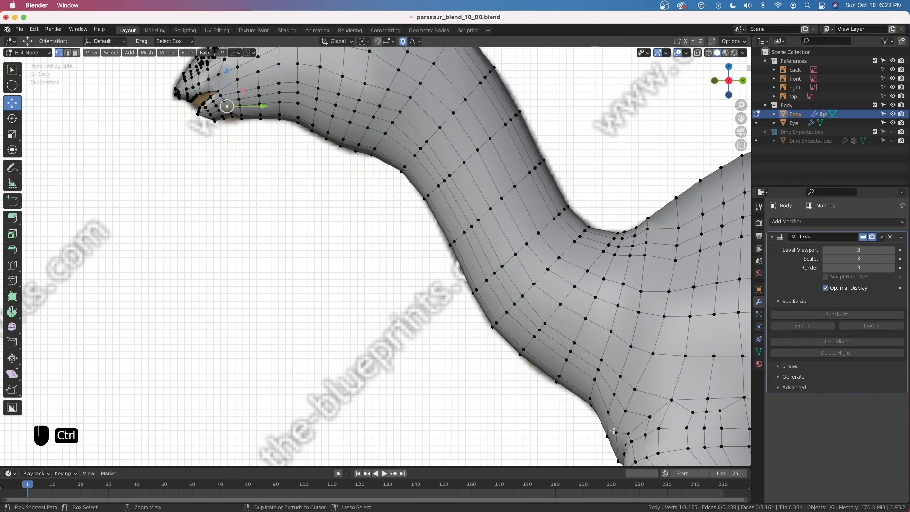
pyautogui.keyDown('ctrl'); pyautogui.click(592, 380); pyautogui.keyUp('ctrl')
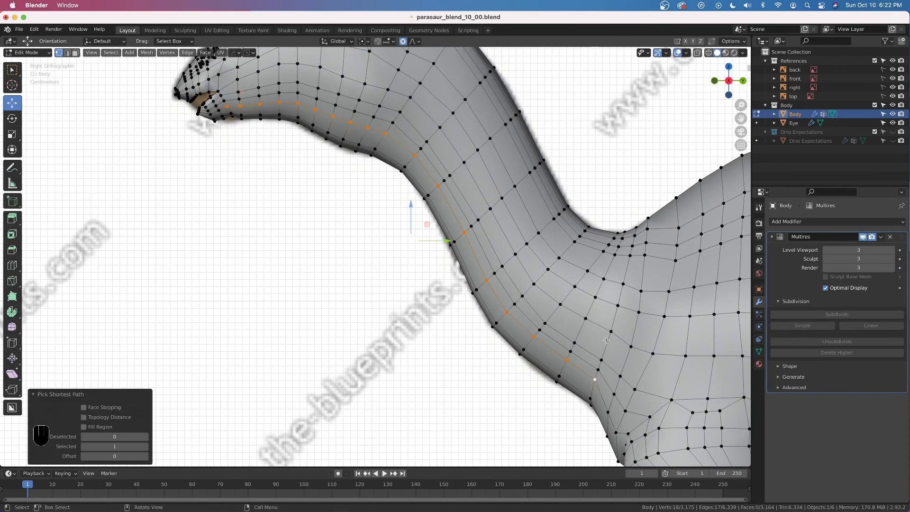
pyautogui.press('g')
pyautogui.press('g')
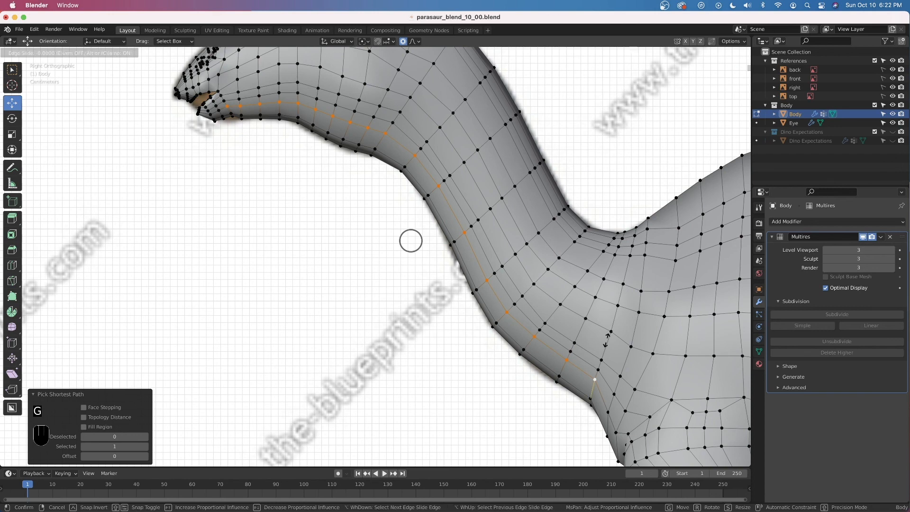
pyautogui.rightClick(605, 339)
# Step: Turn off proportional editing and edge-slide the selected throat path toward the underside by a factor of about -0.359
pyautogui.press('o')
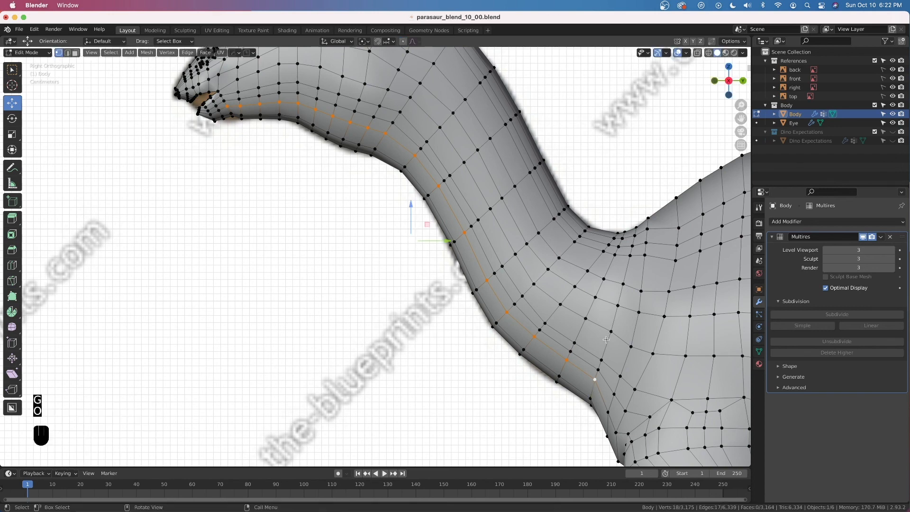
pyautogui.press('g')
pyautogui.press('g')
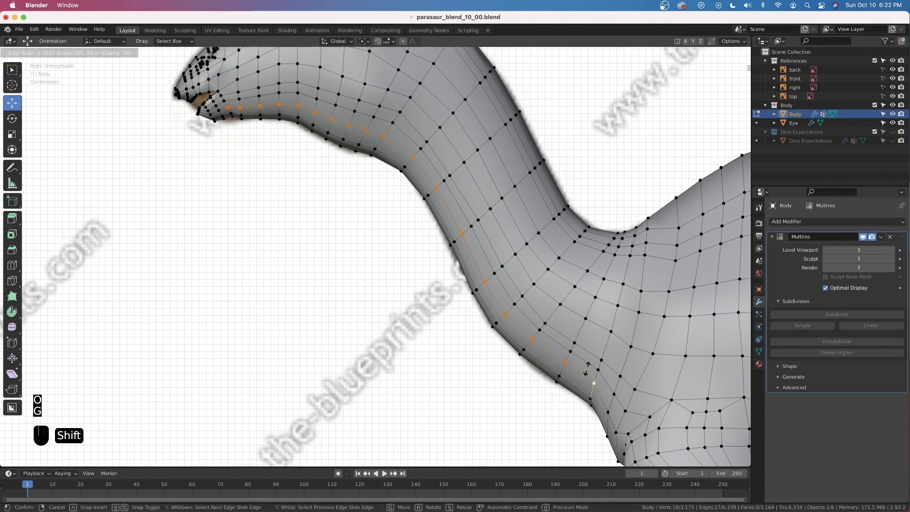
pyautogui.click(587, 375)
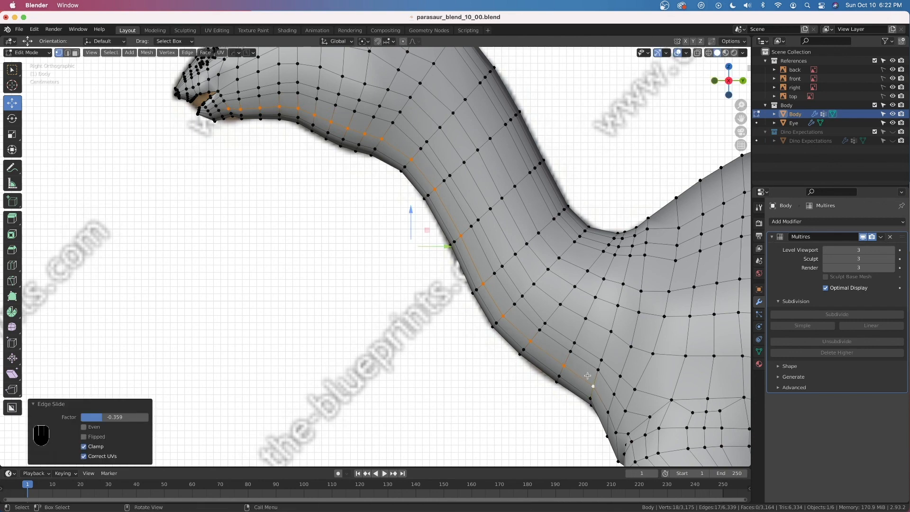
# Step: Select the neighbouring edge path above it, from the base of the neck to the jaw, and edge-slide it by about -0.205
pyautogui.click(598, 369)
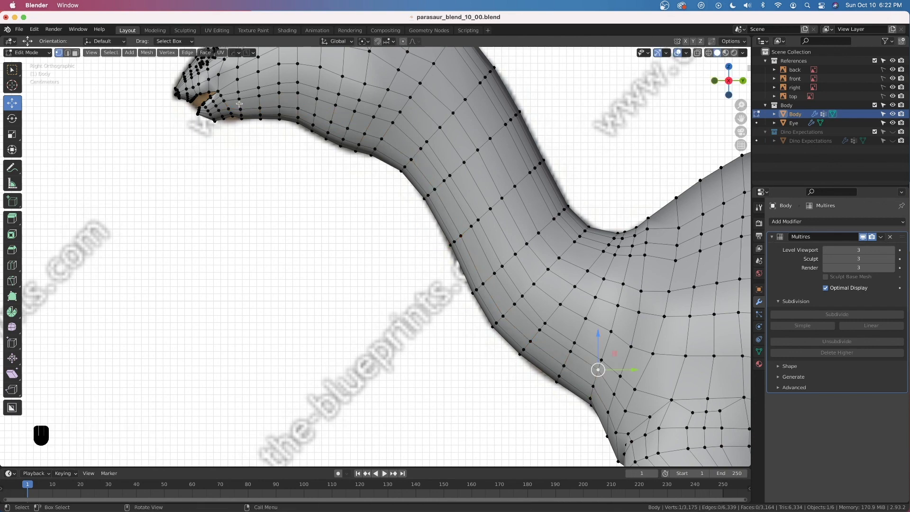
pyautogui.keyDown('ctrl'); pyautogui.click(286, 93); pyautogui.keyUp('ctrl')
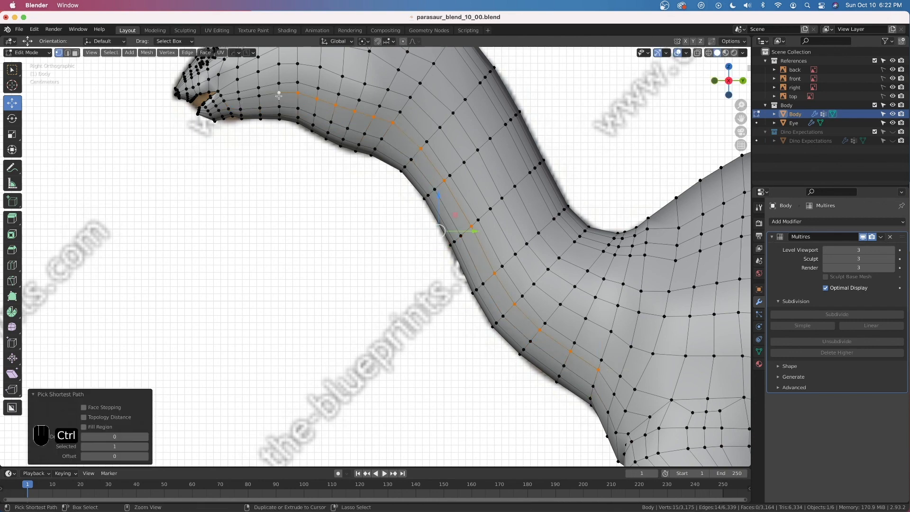
pyautogui.press('g')
pyautogui.press('g')
pyautogui.press('shift')
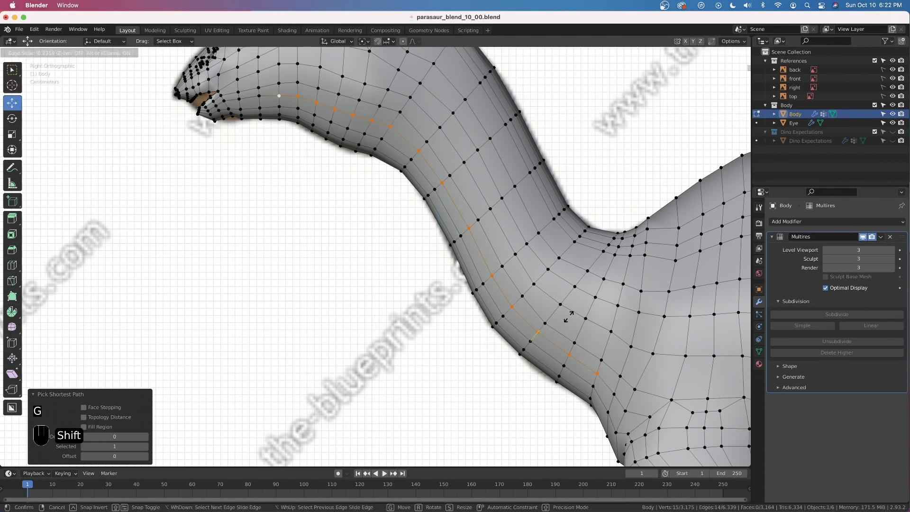
pyautogui.click(569, 314)
# Step: Return the body to Object Mode and save the file
pyautogui.scroll(-1, 585, 328)
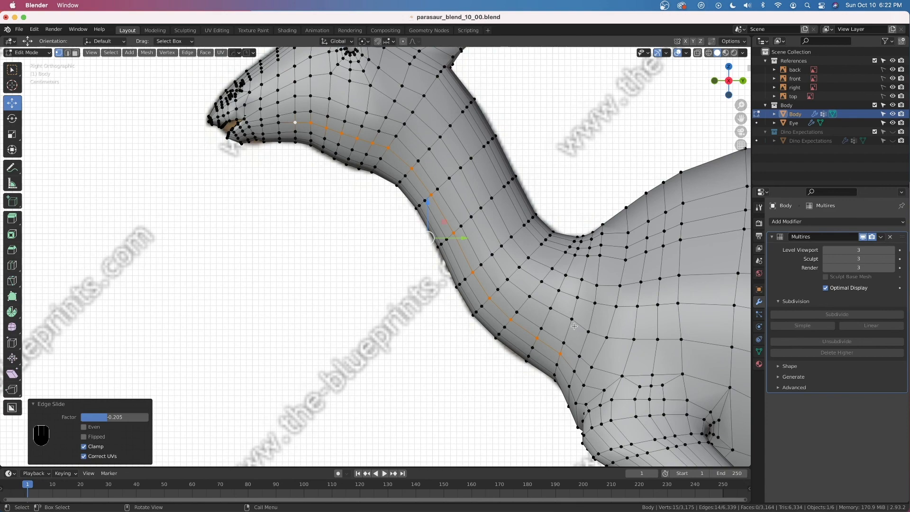
pyautogui.press('Tab')
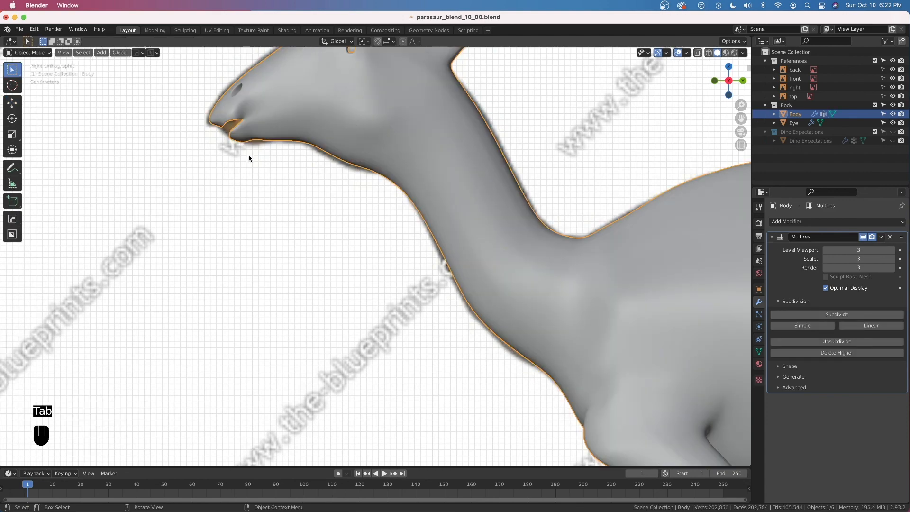
pyautogui.scroll(-3, 598, 371)
pyautogui.press('super+s')
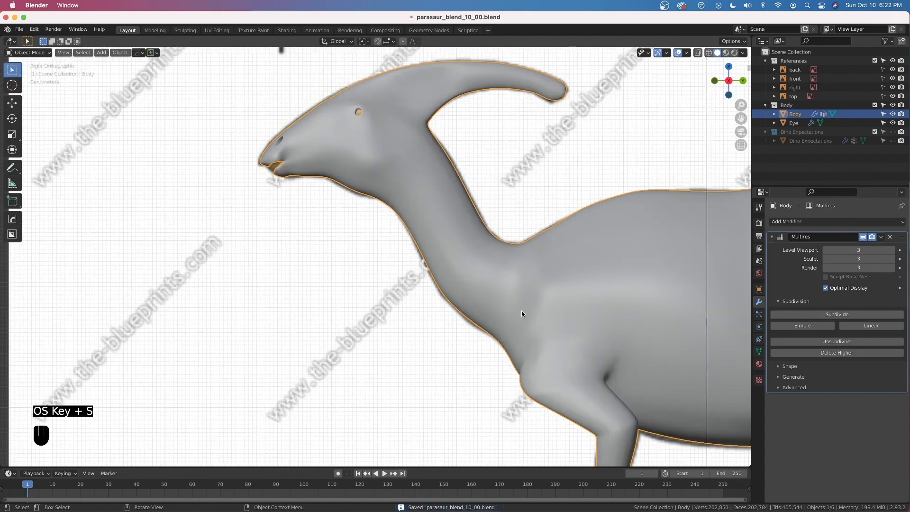
# Step: Inspect the whole dinosaur in perspective from several angles, checking the head, neck and body shape
pyautogui.scroll(-4, 521, 313)
pyautogui.moveTo(524, 306); pyautogui.dragTo(638, 357, button='middle')
pyautogui.scroll(4, 605, 357)
pyautogui.moveTo(413, 296); pyautogui.dragTo(361, 296, button='middle')
pyautogui.scroll(-4, 445, 297)
pyautogui.scroll(3, 362, 297)
pyautogui.moveTo(417, 281); pyautogui.dragTo(390, 272, button='middle')
pyautogui.keyDown('shift'); pyautogui.moveTo(602, 345); pyautogui.dragTo(253, 254, button='middle'); pyautogui.keyUp('shift')
pyautogui.keyDown('shift'); pyautogui.moveTo(431, 310); pyautogui.dragTo(346, 278, button='middle'); pyautogui.keyUp('shift')
pyautogui.scroll(-4, 346, 279)
pyautogui.moveTo(298, 256); pyautogui.dragTo(326, 261, button='middle')
pyautogui.scroll(1, 326, 261)
pyautogui.scroll(2, 326, 261)
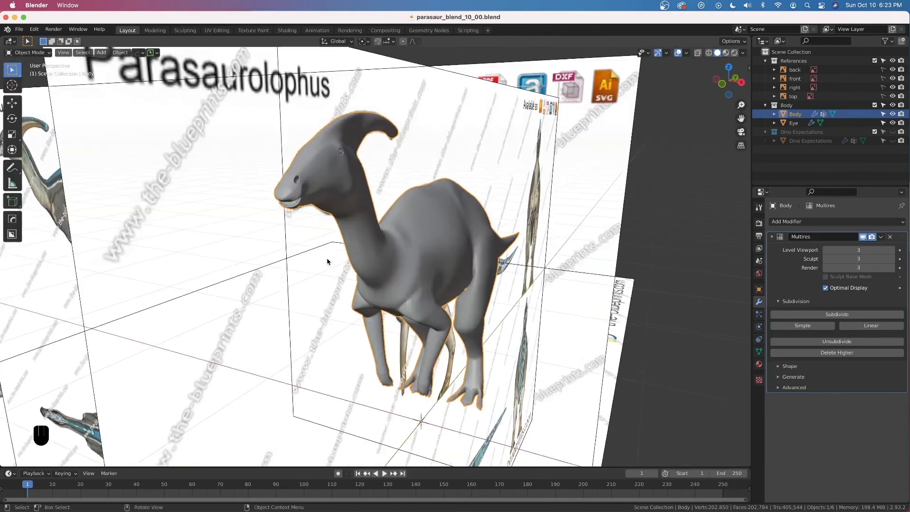